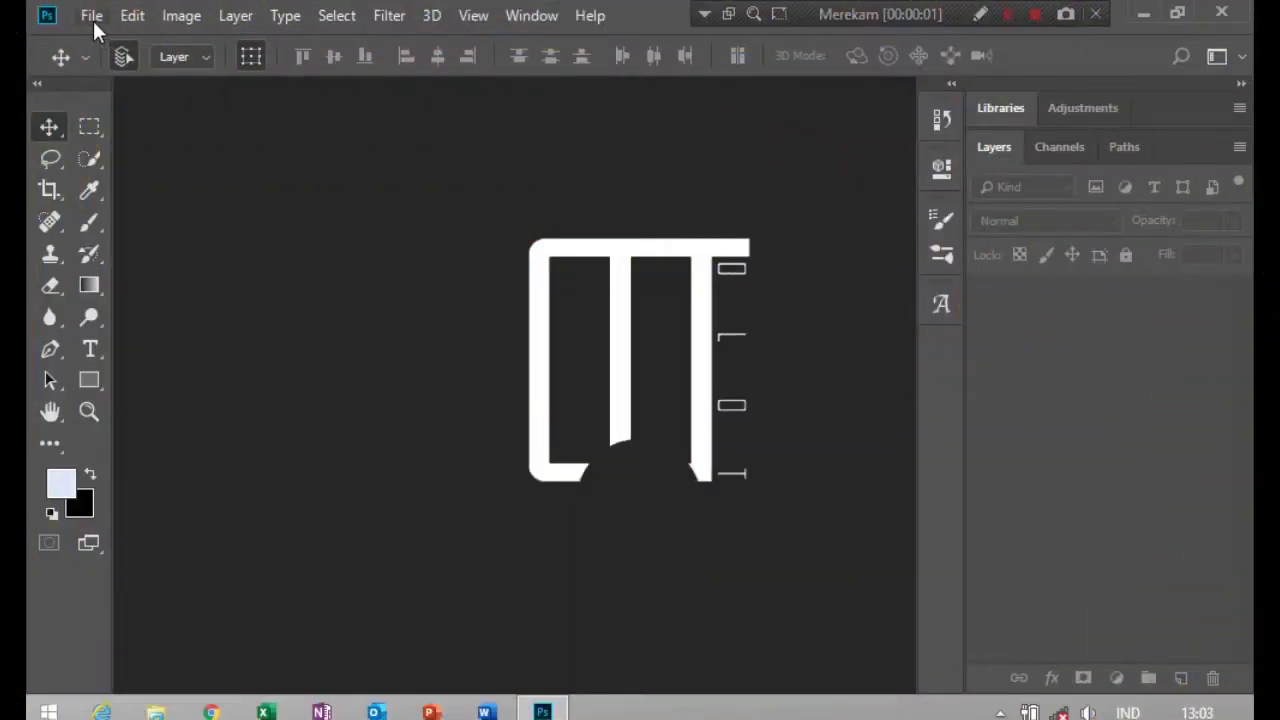
Open Photoshop's File menu from the menu bar.
left_click(92, 18)
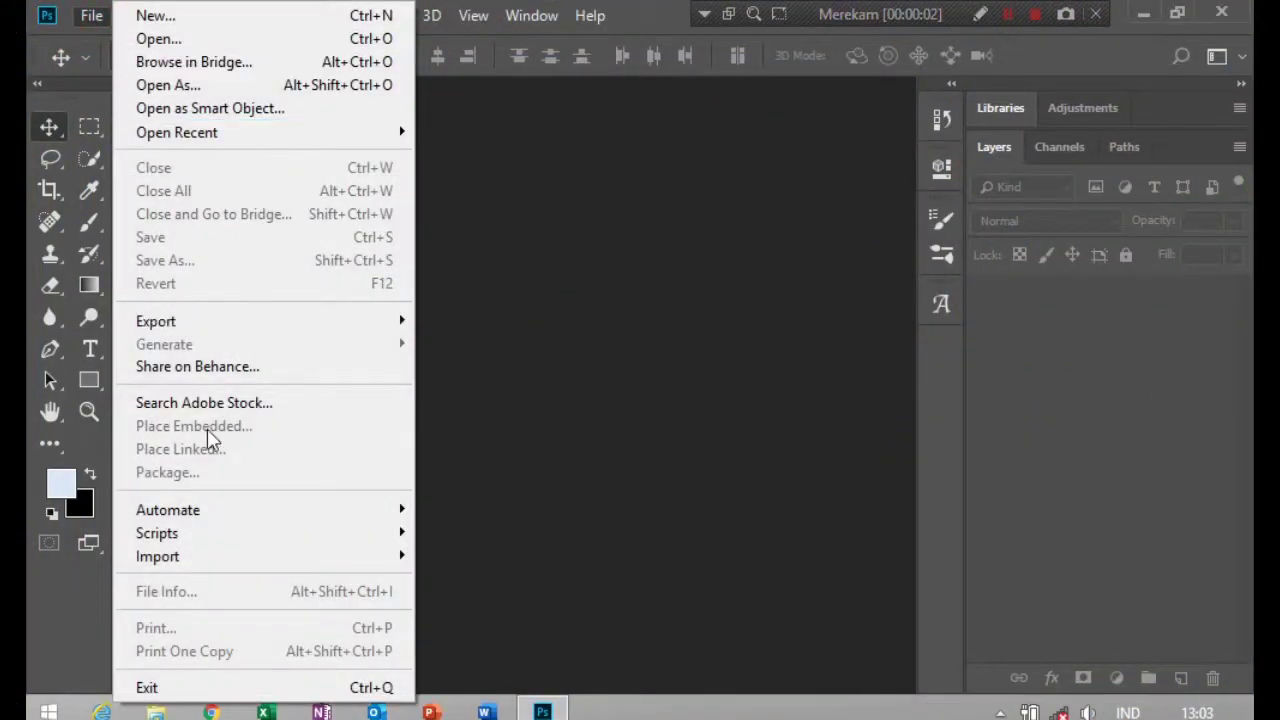
Open IMG_20180627_163314.jpg, the man among pine trees, from the Desktop folder.
left_click(200, 38)
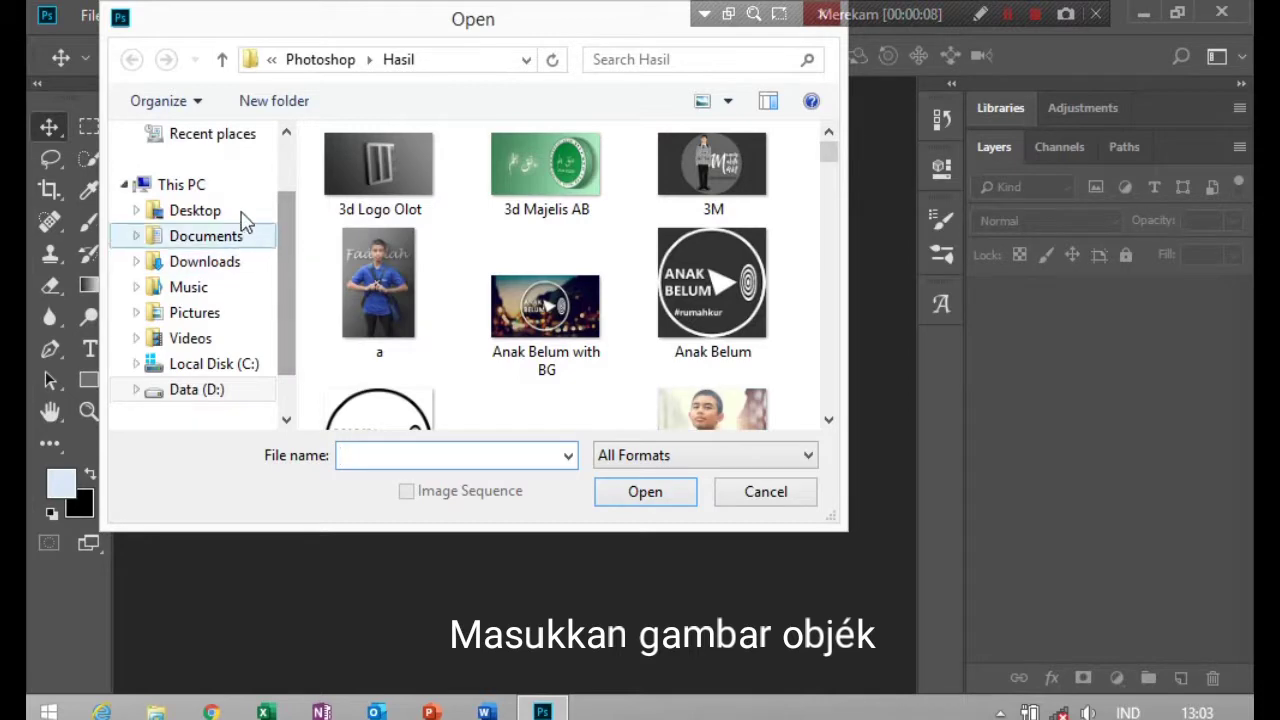
left_click(245, 211)
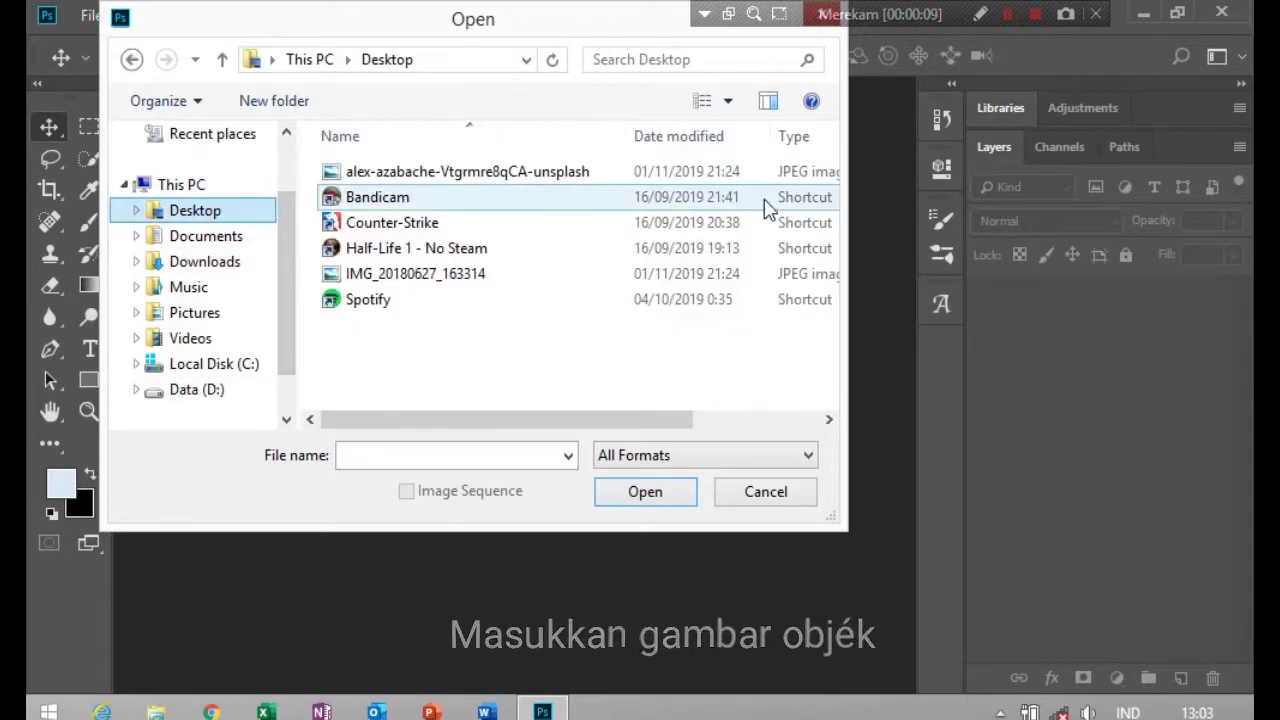
left_click(578, 280)
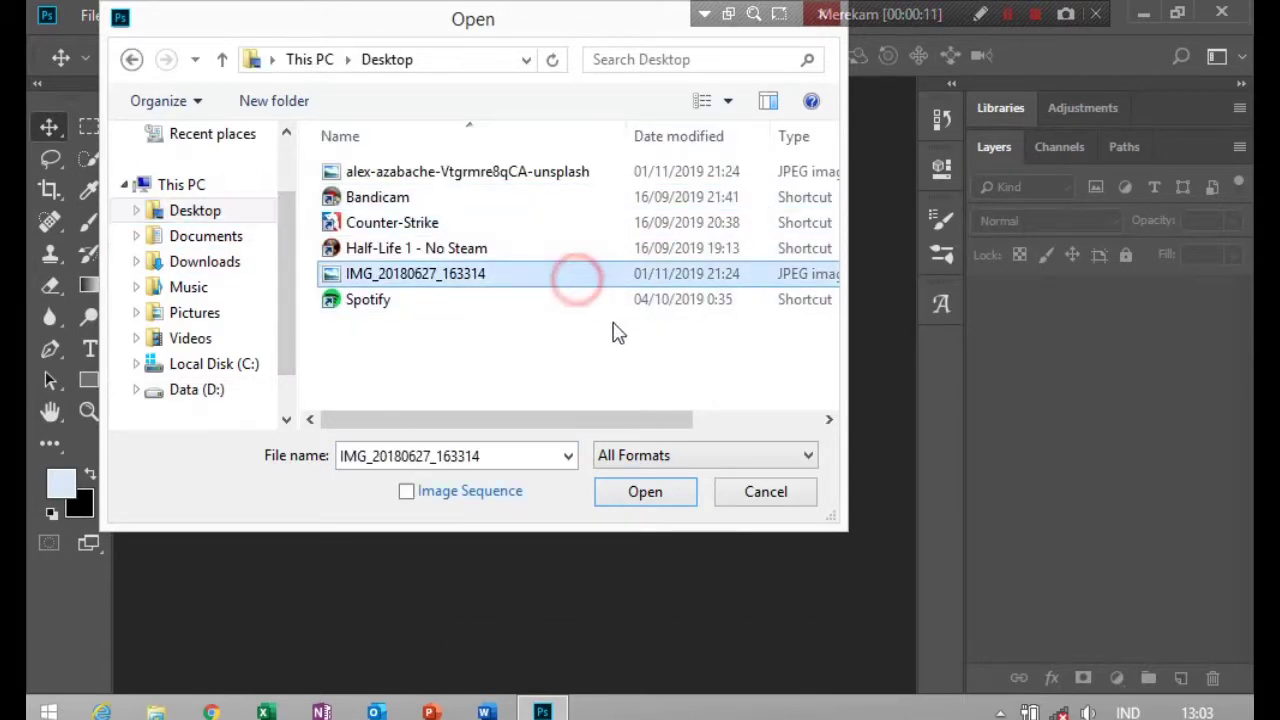
left_click(645, 492)
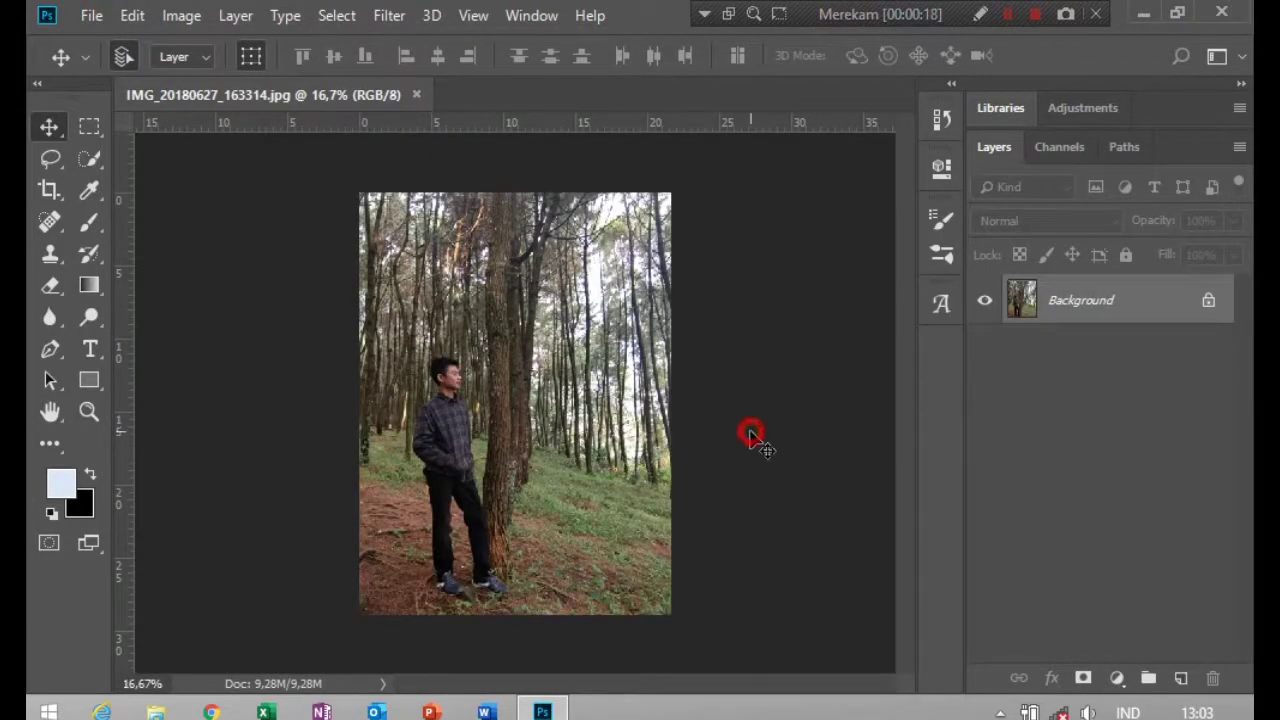
Zoom in and pan down to a close-up of the man's shoes.
scroll(508, 510, "up", 3)
scroll(508, 510, "up", 1)
scroll(515, 500, "up", 3)
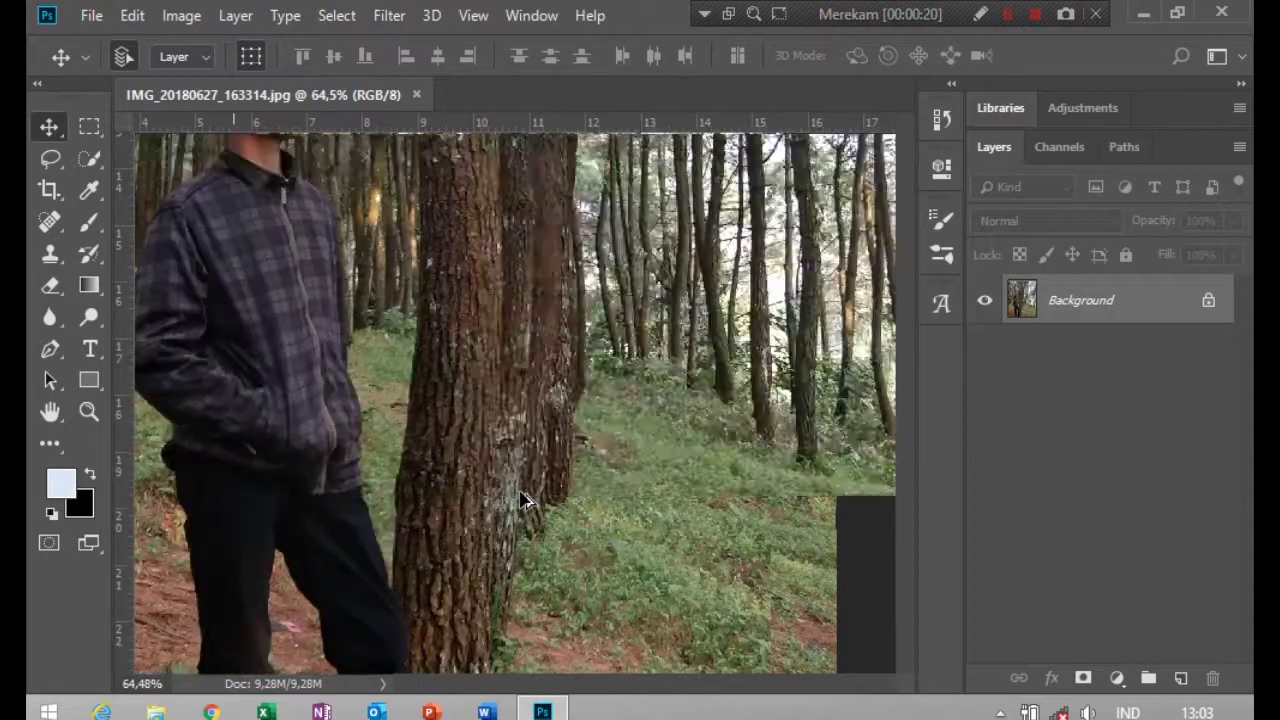
scroll(521, 494, "up", 3)
left_click_drag(423, 457, 700, 300)
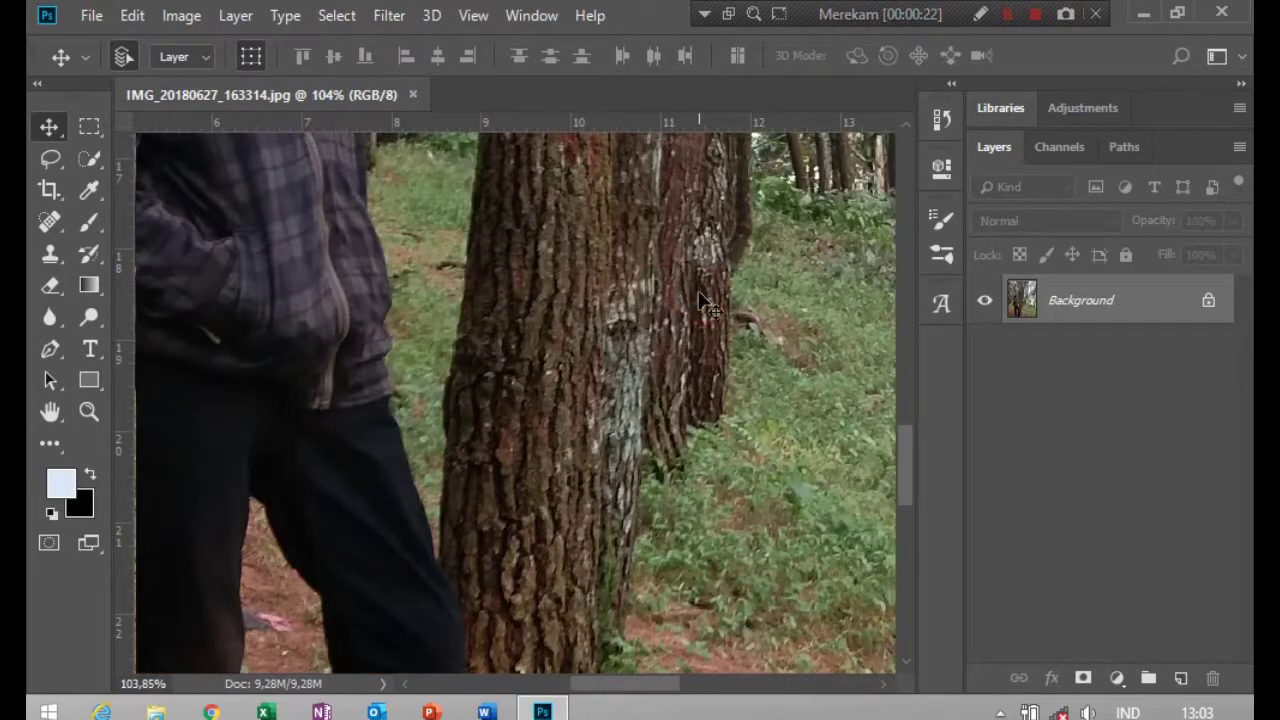
left_click_drag(536, 424, 634, 237)
left_click_drag(457, 571, 543, 277)
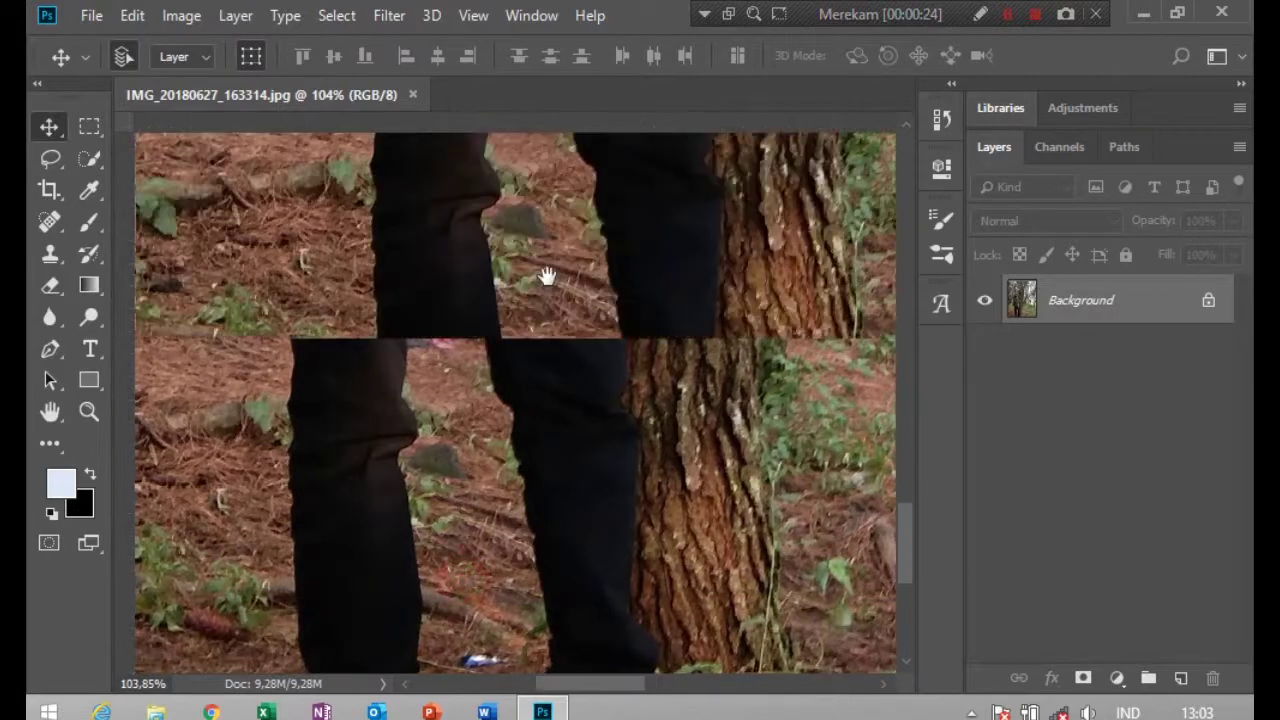
scroll(543, 400, "down", 2)
scroll(543, 400, "up", 2)
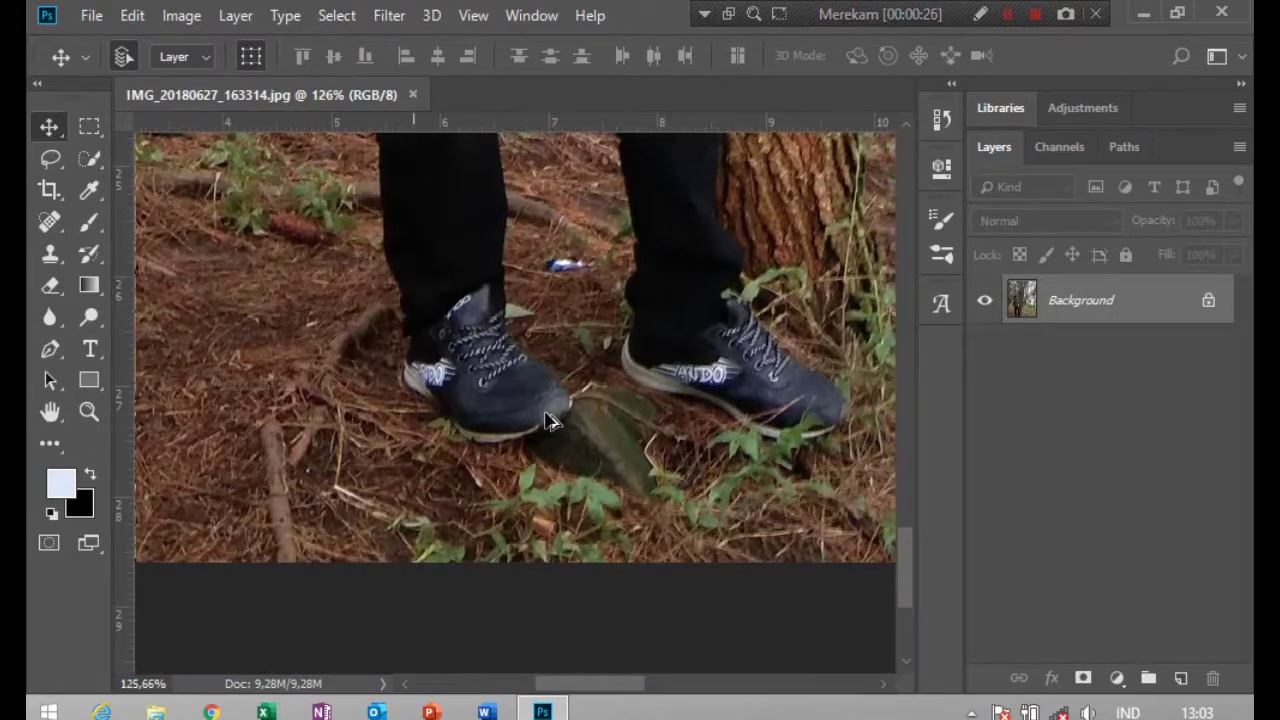
scroll(547, 415, "up", 3)
scroll(547, 422, "up", 1)
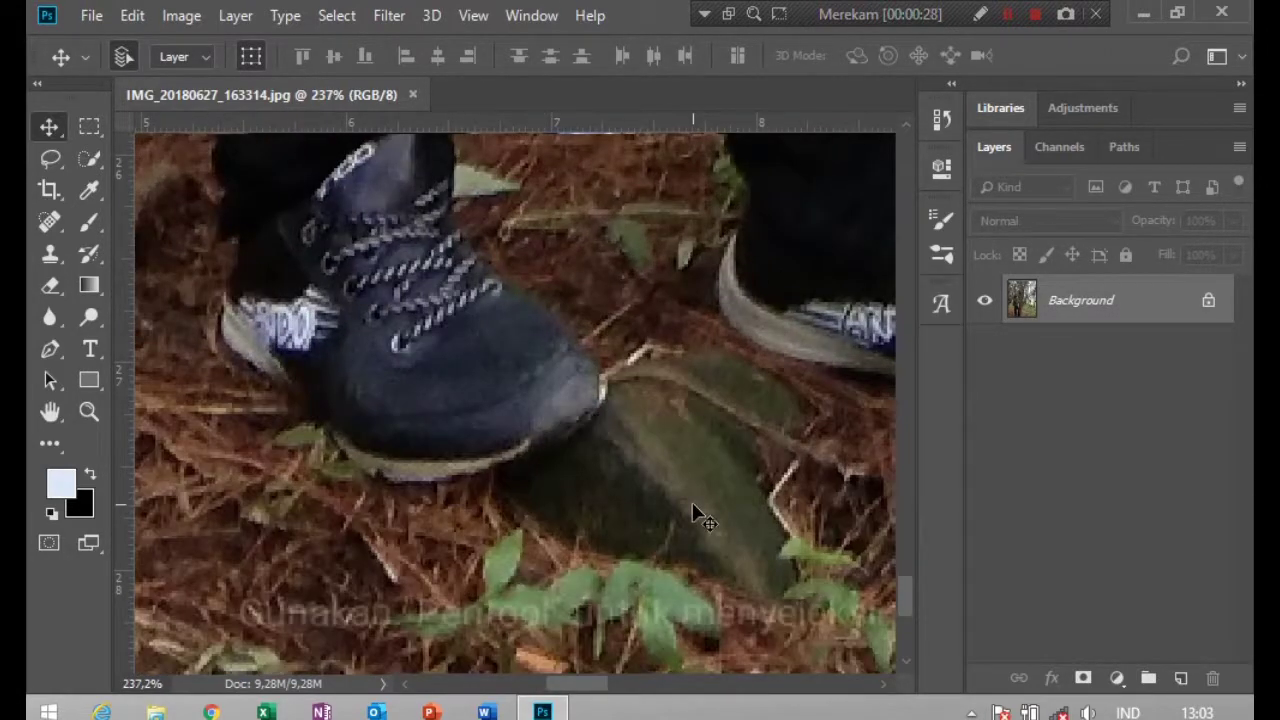
With the Pen tool, trace curved anchors along the front shoe's tip and sole.
key("p")
scroll(660, 445, "up", 1)
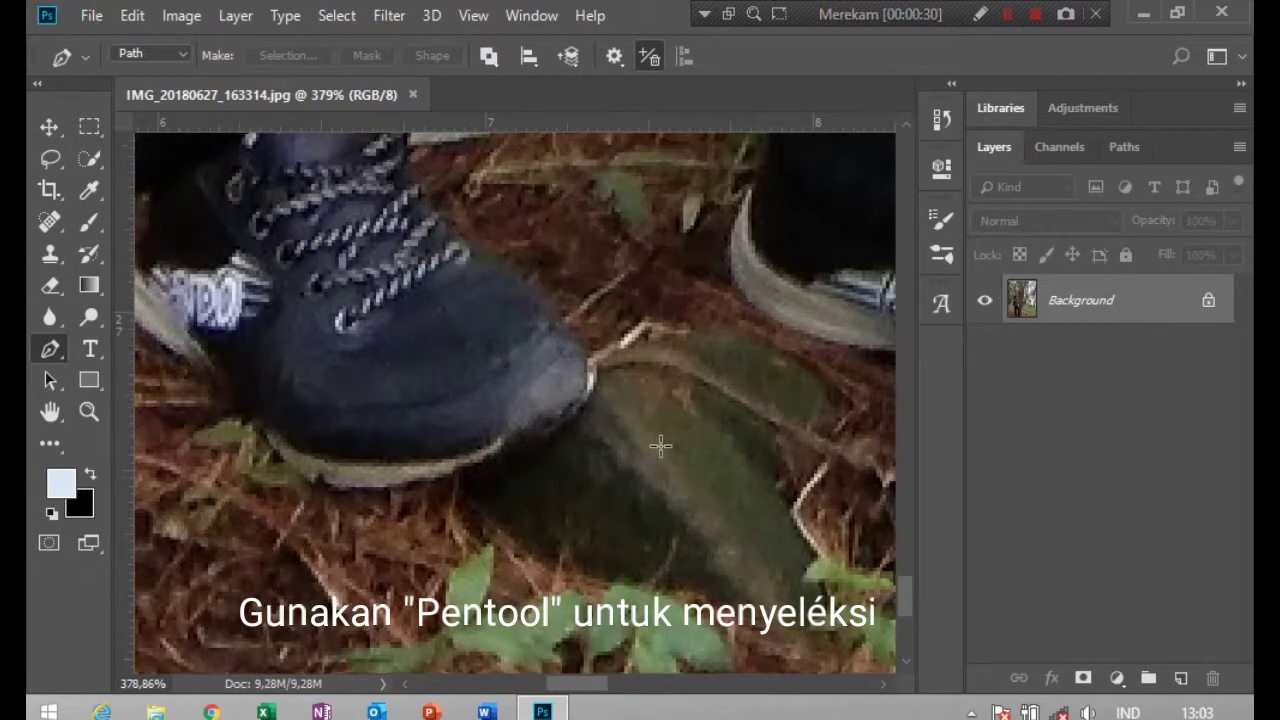
scroll(660, 445, "up", 1)
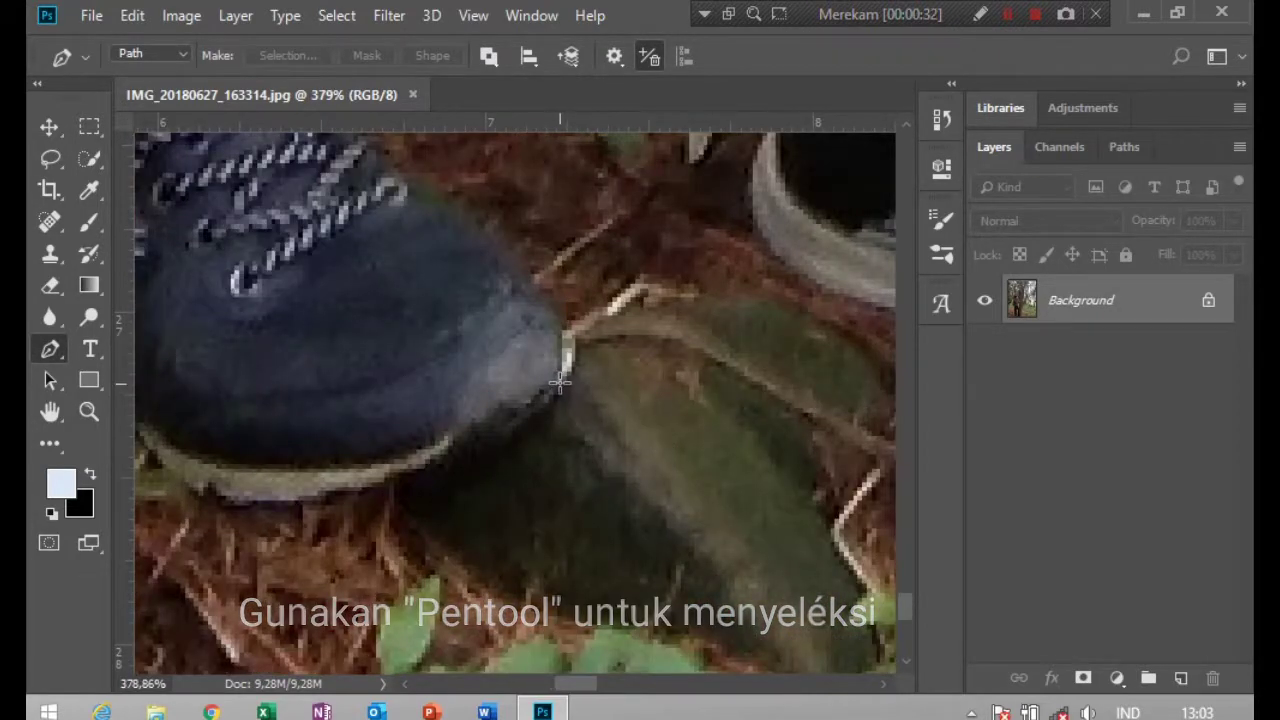
scroll(571, 403, "up", 1)
scroll(569, 370, "up", 1)
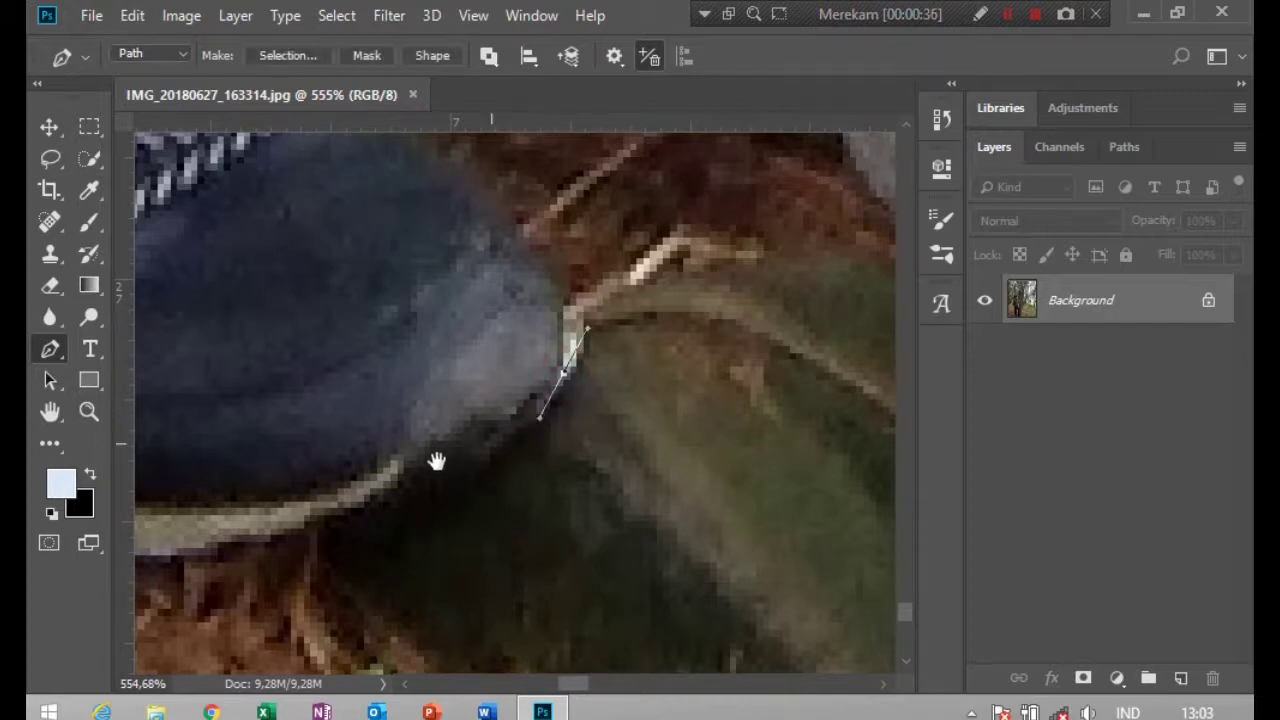
left_click_drag(437, 461, 754, 303)
left_click(576, 372)
left_click(462, 388)
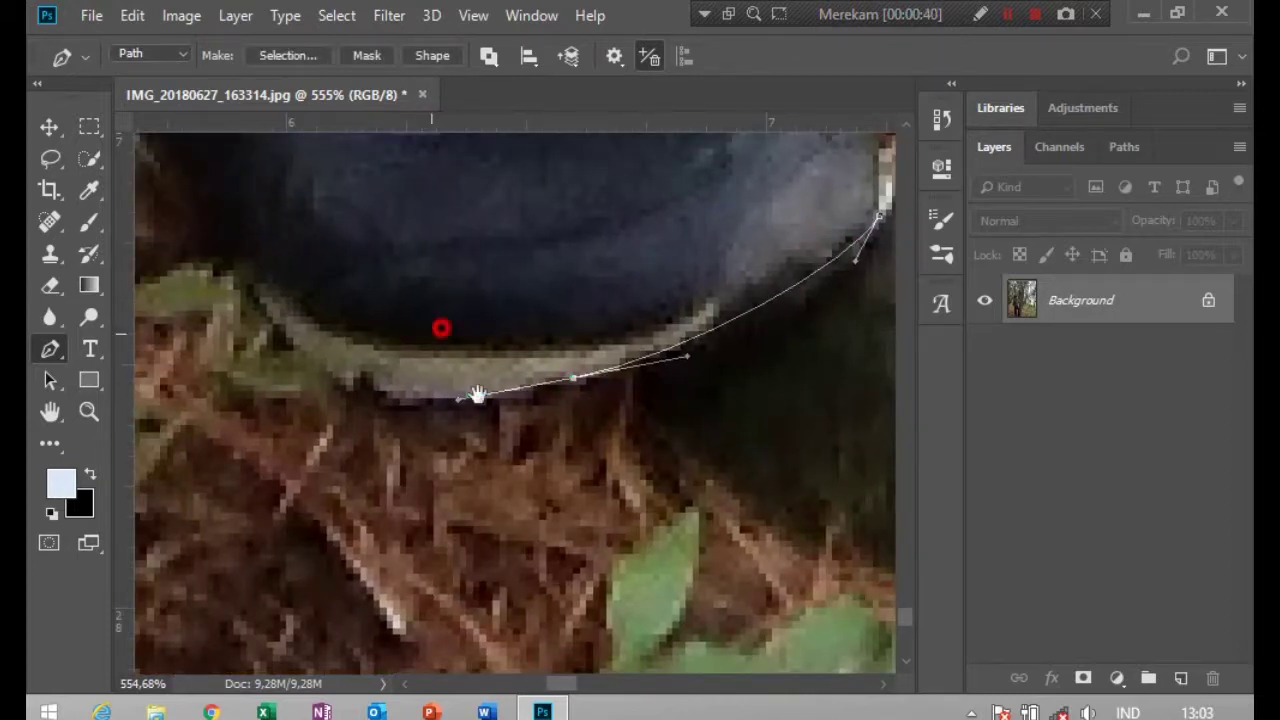
left_click_drag(440, 329, 555, 559)
left_click_drag(422, 570, 363, 500)
left_click_drag(344, 405, 557, 545)
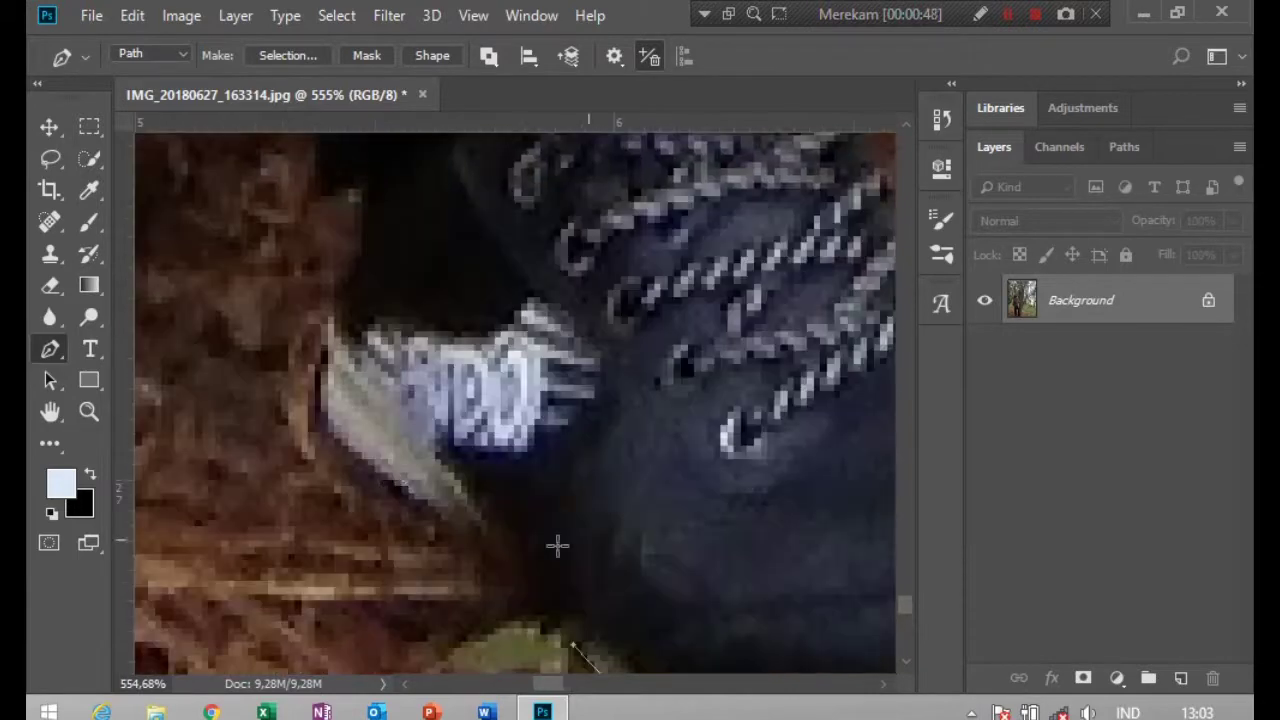
Continue the path up the trouser and leg edge with a curved anchor.
scroll(385, 463, "up", 2)
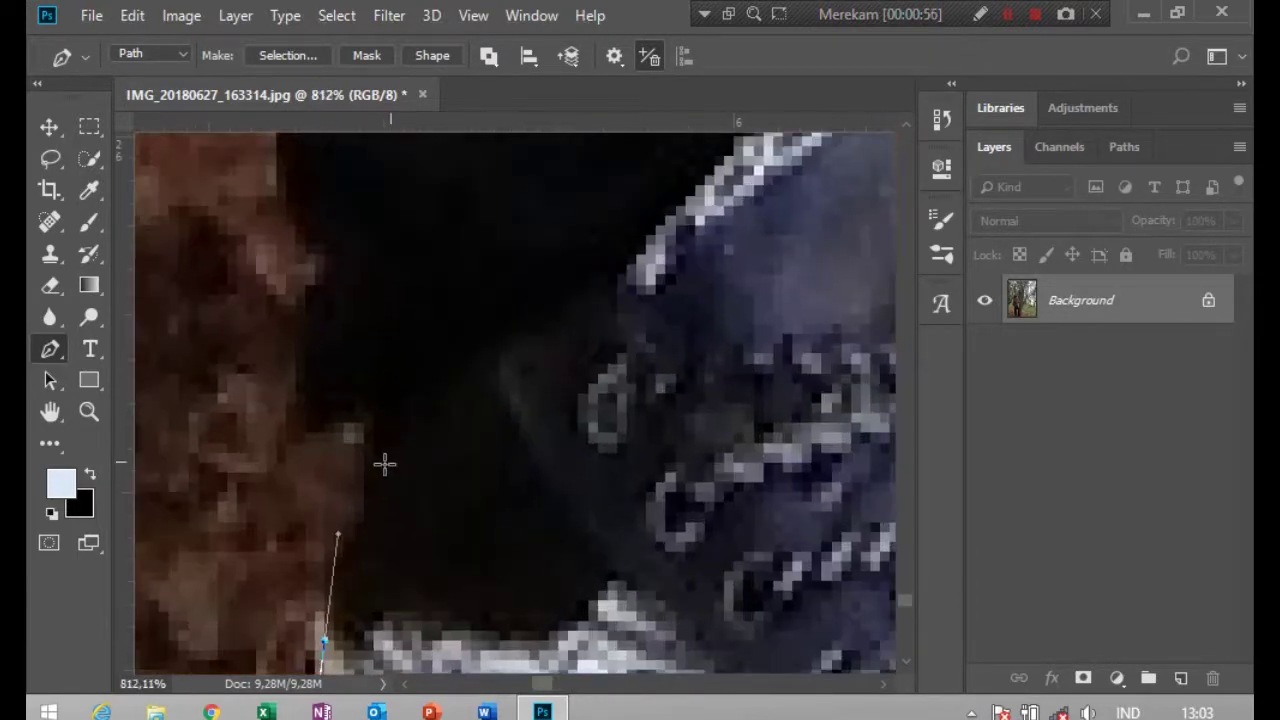
left_click_drag(374, 381, 470, 466)
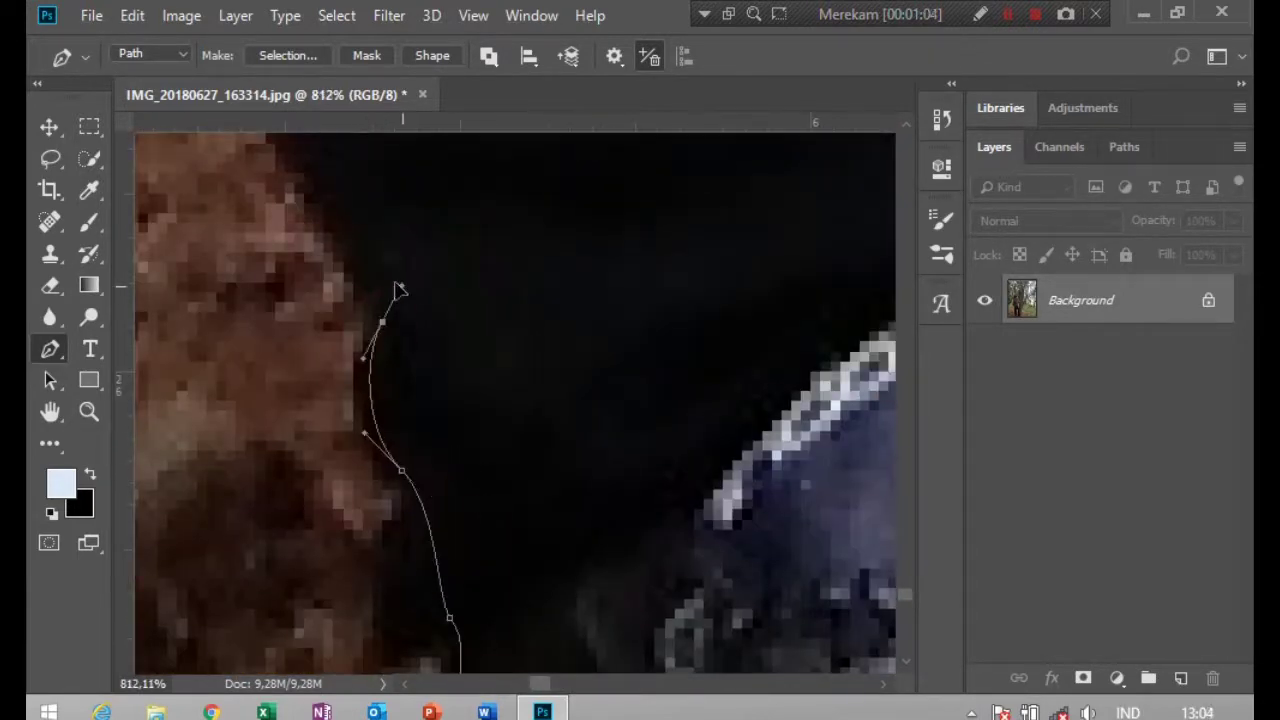
left_click_drag(399, 289, 395, 266)
left_click_drag(341, 222, 464, 432)
scroll(490, 520, "down", 3)
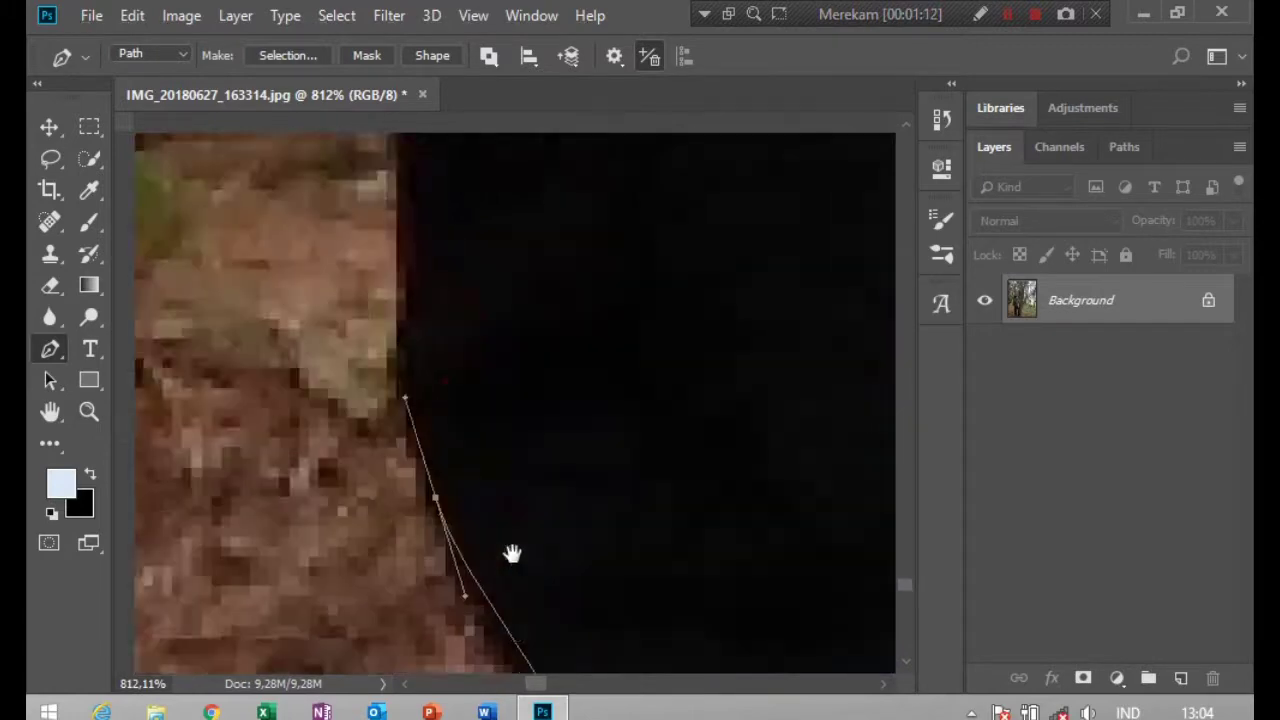
scroll(443, 451, "up", 3)
scroll(440, 440, "up", 2)
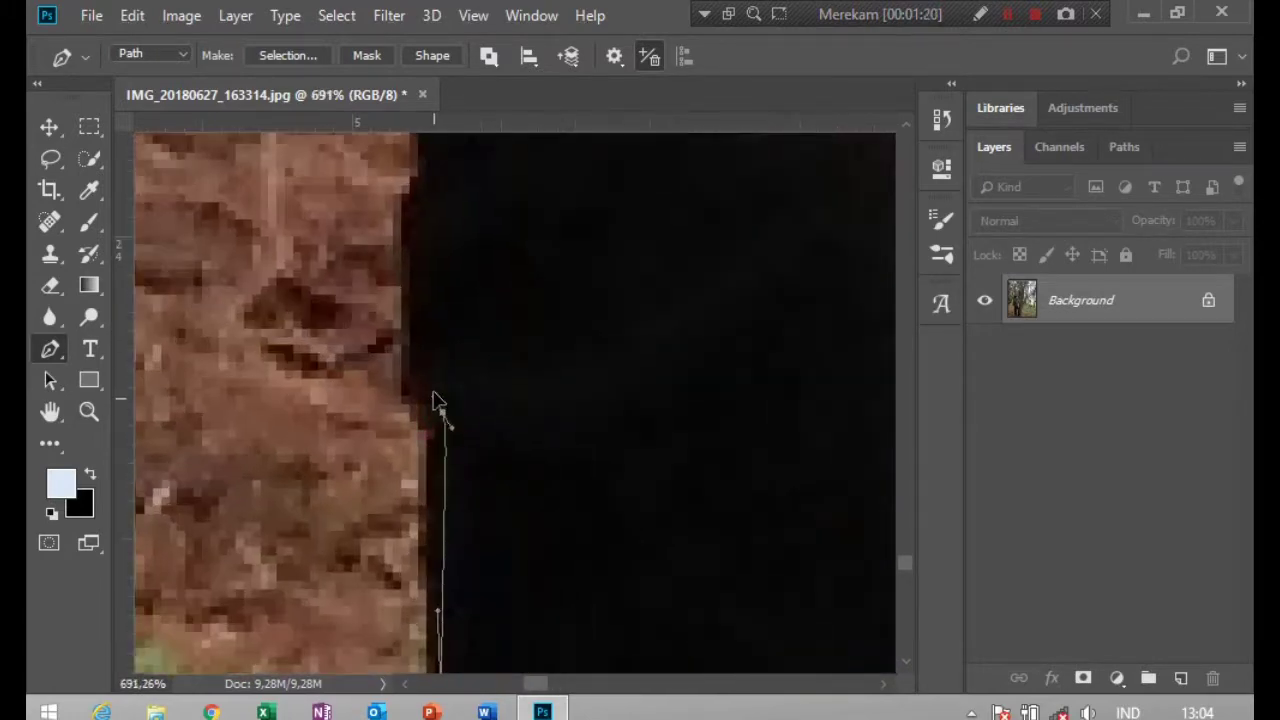
left_click_drag(485, 530, 500, 374)
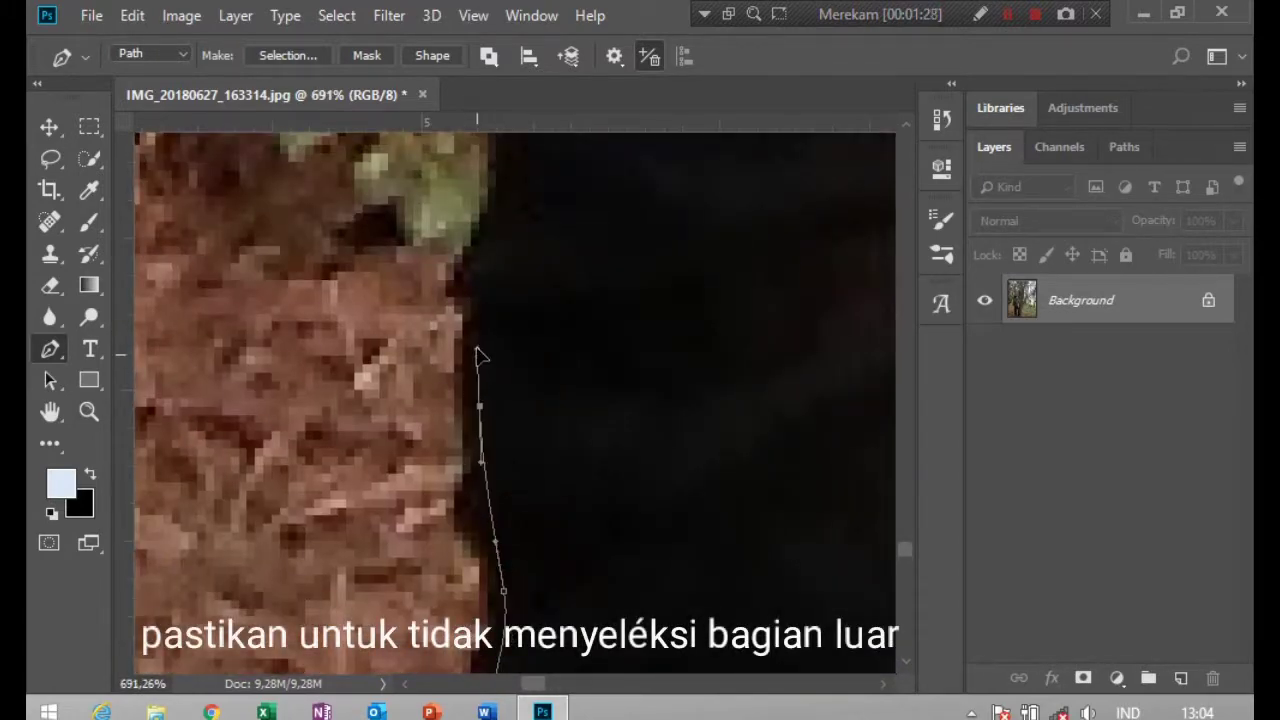
scroll(509, 443, "up", 5)
scroll(532, 490, "up", 3)
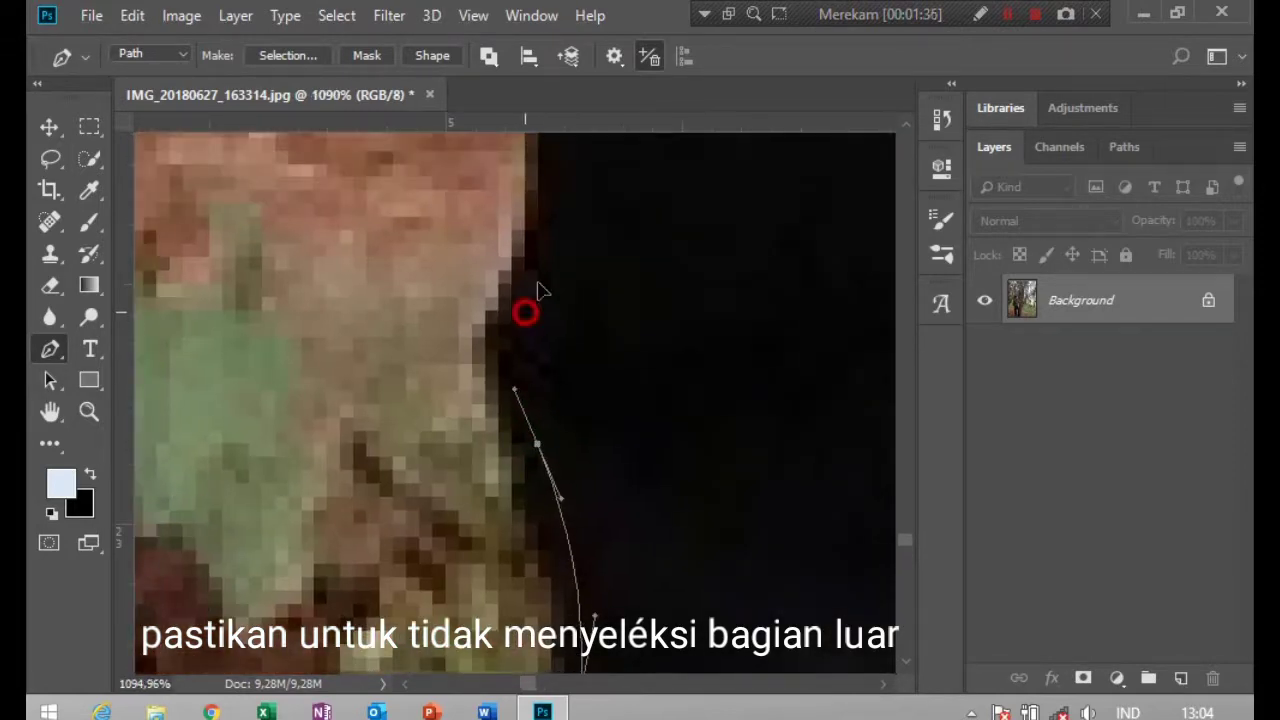
scroll(540, 290, "down", 3)
scroll(606, 400, "up", 2)
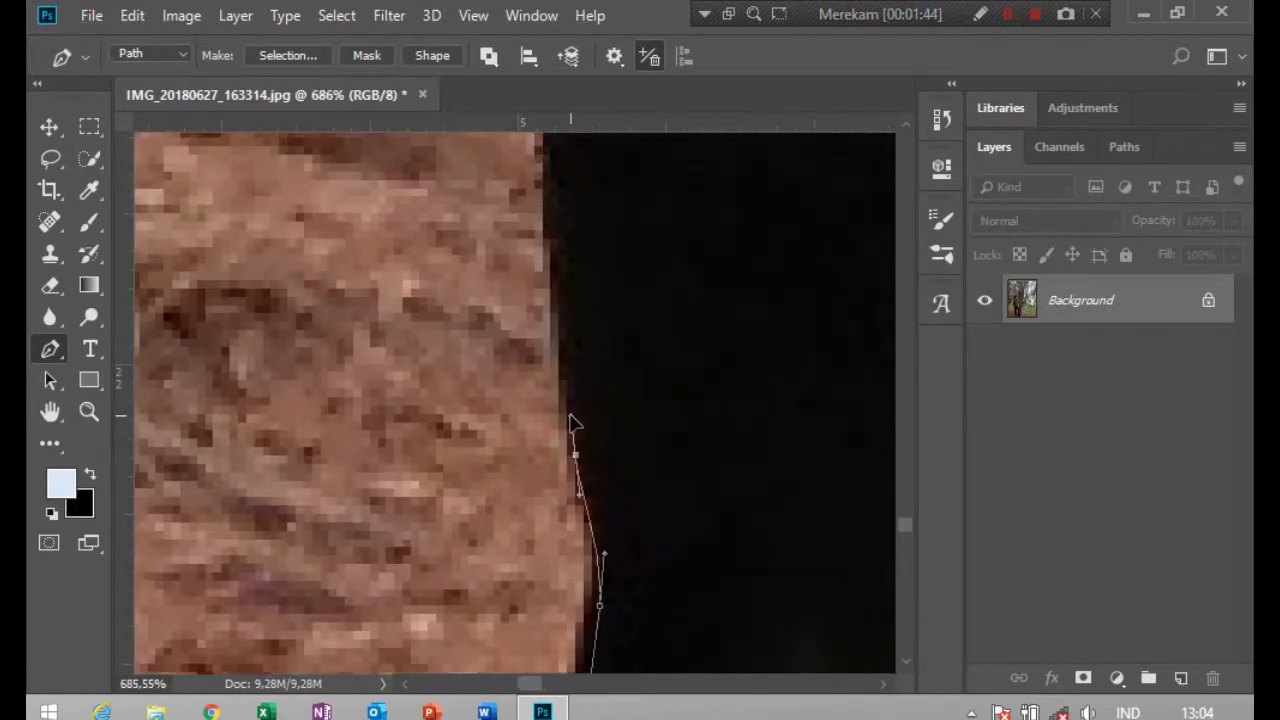
scroll(578, 450, "up", 3)
scroll(595, 420, "down", 3)
mouse_move(591, 509)
left_mouse_down()
mouse_move(566, 333)
mouse_move(517, 374)
mouse_move(543, 563)
left_mouse_up()
left_click_drag(500, 306, 499, 373)
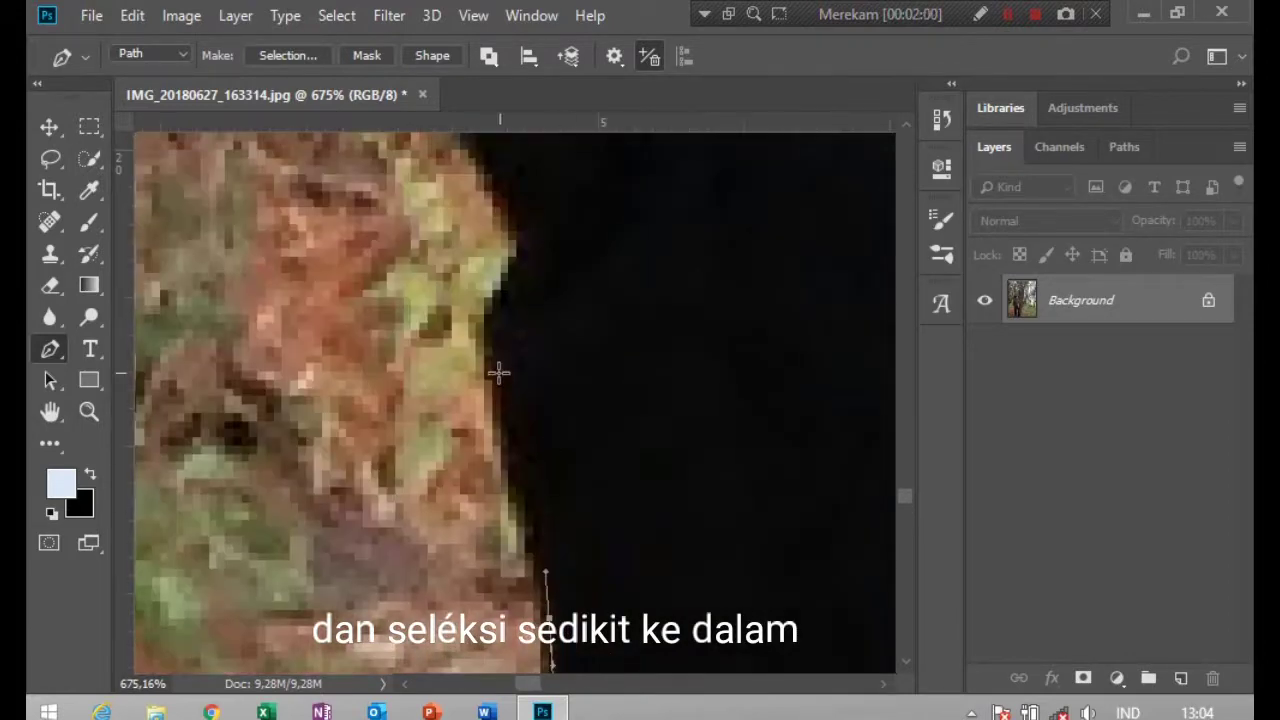
left_click(499, 373)
mouse_move(523, 251)
left_mouse_down()
mouse_move(523, 443)
mouse_move(535, 400)
mouse_move(563, 543)
mouse_move(462, 548)
left_mouse_up()
Extend the path further up the figure toward the shoulder and neck with curved anchors.
scroll(591, 554, "up", 2)
left_click_drag(533, 587, 491, 329)
scroll(497, 443, "down", 2)
left_click_drag(486, 414, 548, 545)
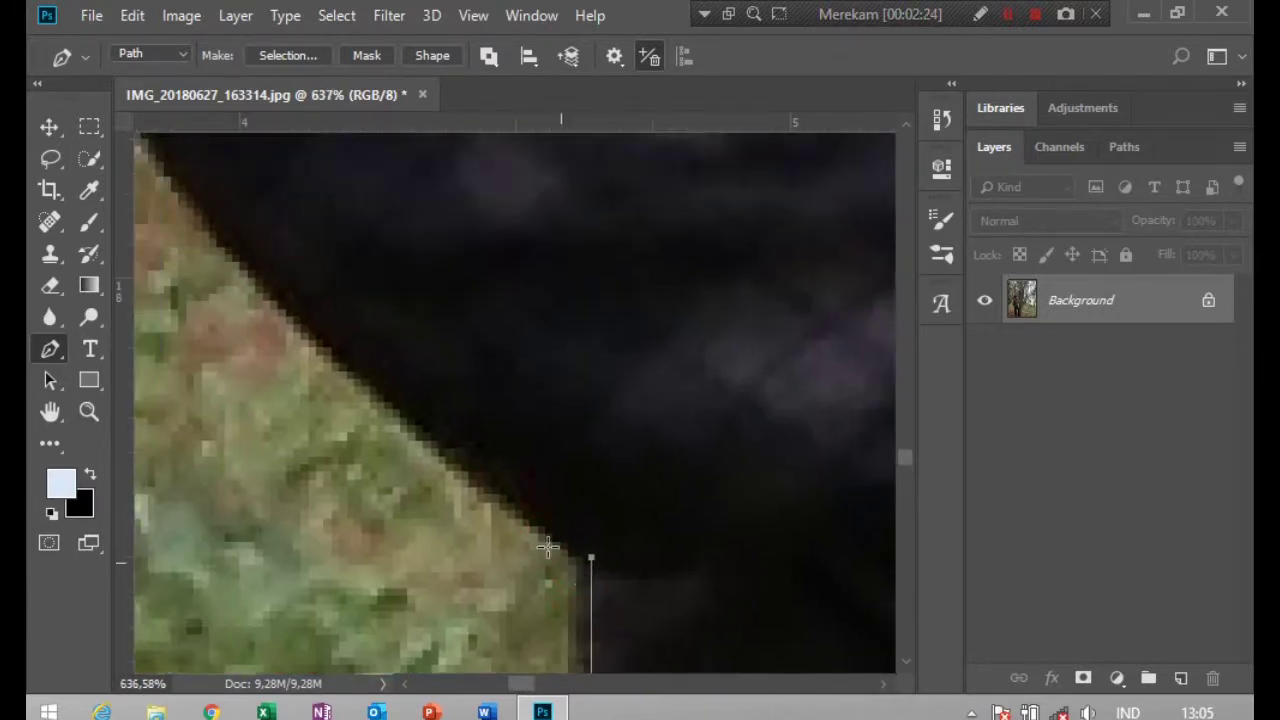
left_click(383, 371)
left_click(243, 263)
mouse_move(243, 263)
left_mouse_down()
mouse_move(366, 294)
mouse_move(343, 243)
mouse_move(366, 509)
left_mouse_up()
mouse_move(451, 491)
left_mouse_down()
mouse_move(481, 296)
mouse_move(372, 360)
mouse_move(400, 362)
left_mouse_up()
left_click_drag(428, 280, 529, 400)
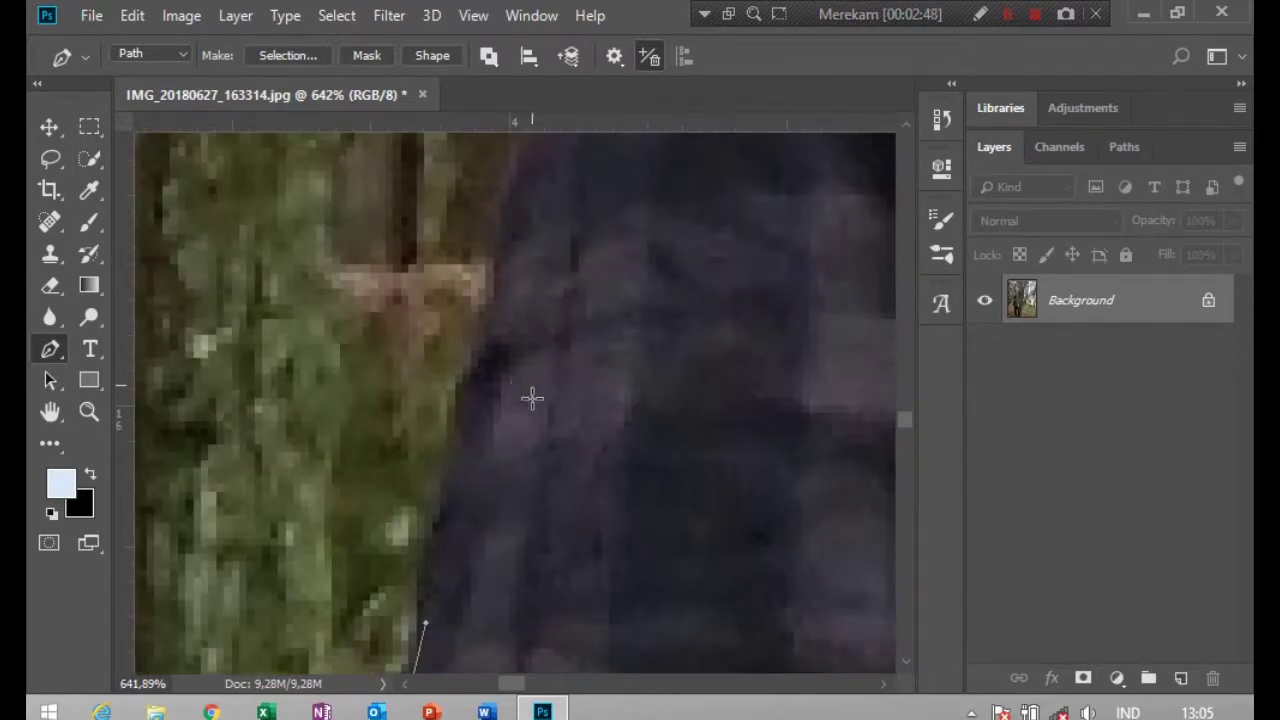
scroll(537, 286, "down", 3)
left_click_drag(550, 252, 622, 140)
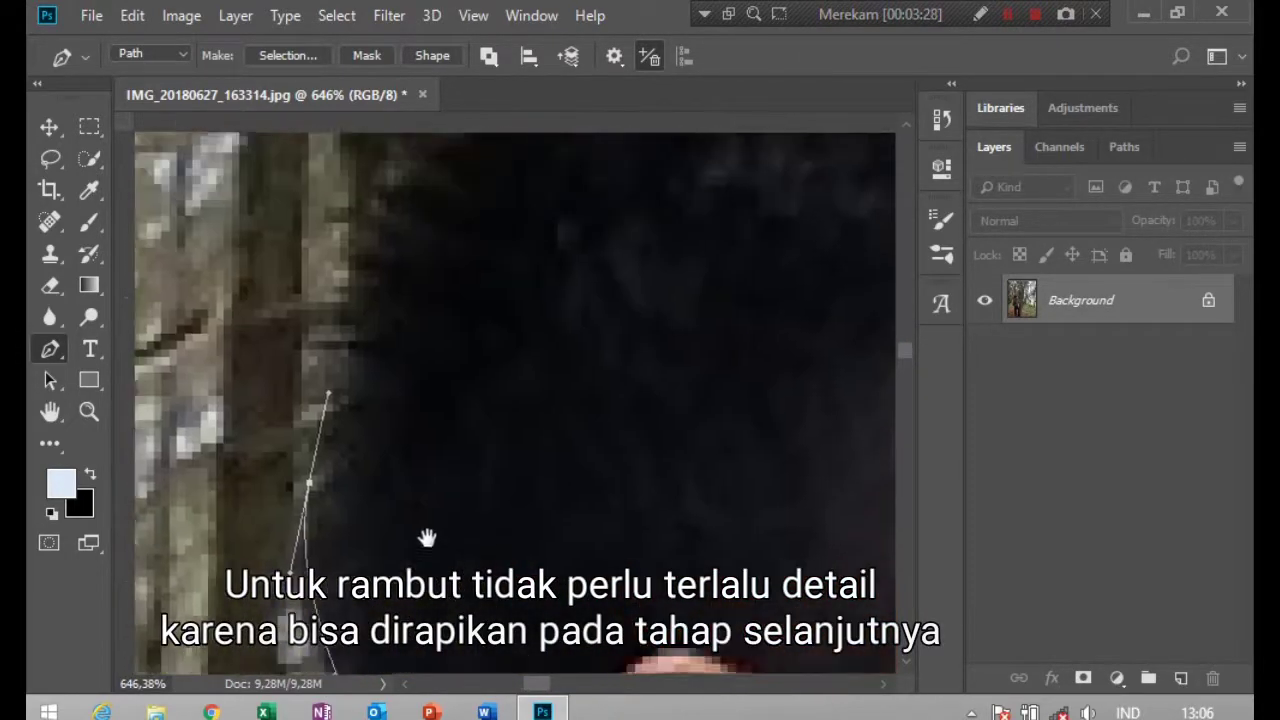
Zoom out to continue the path around the man's hair and far side.
scroll(427, 538, "down", 3)
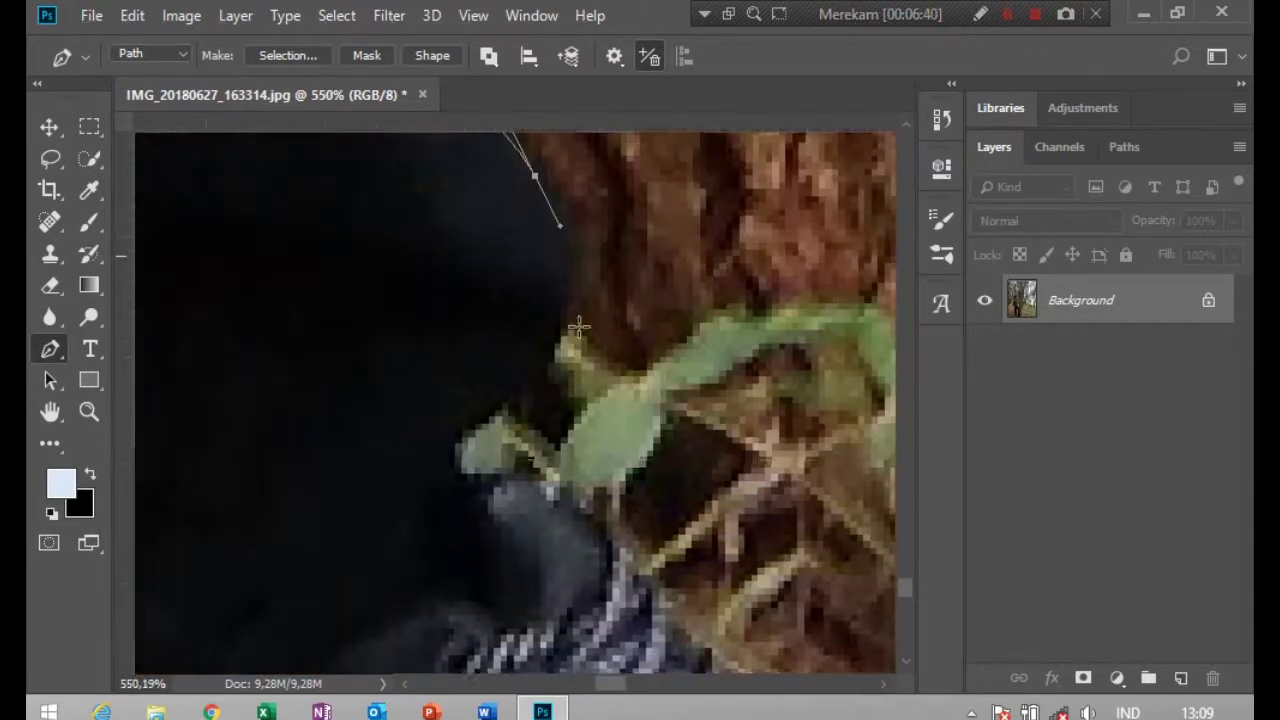
Add a curved anchor by the leaf and reshape the path around the second shoe's toe.
left_click_drag(548, 350, 530, 398)
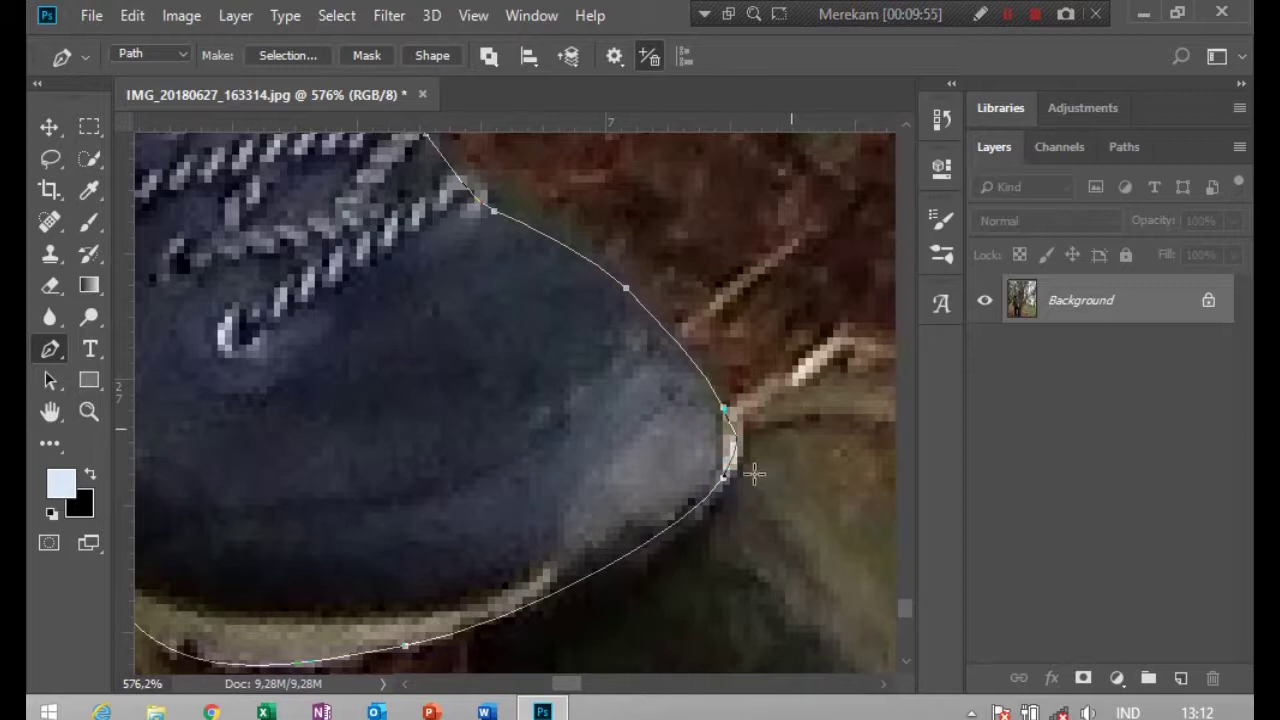
left_click_drag(723, 479, 717, 516)
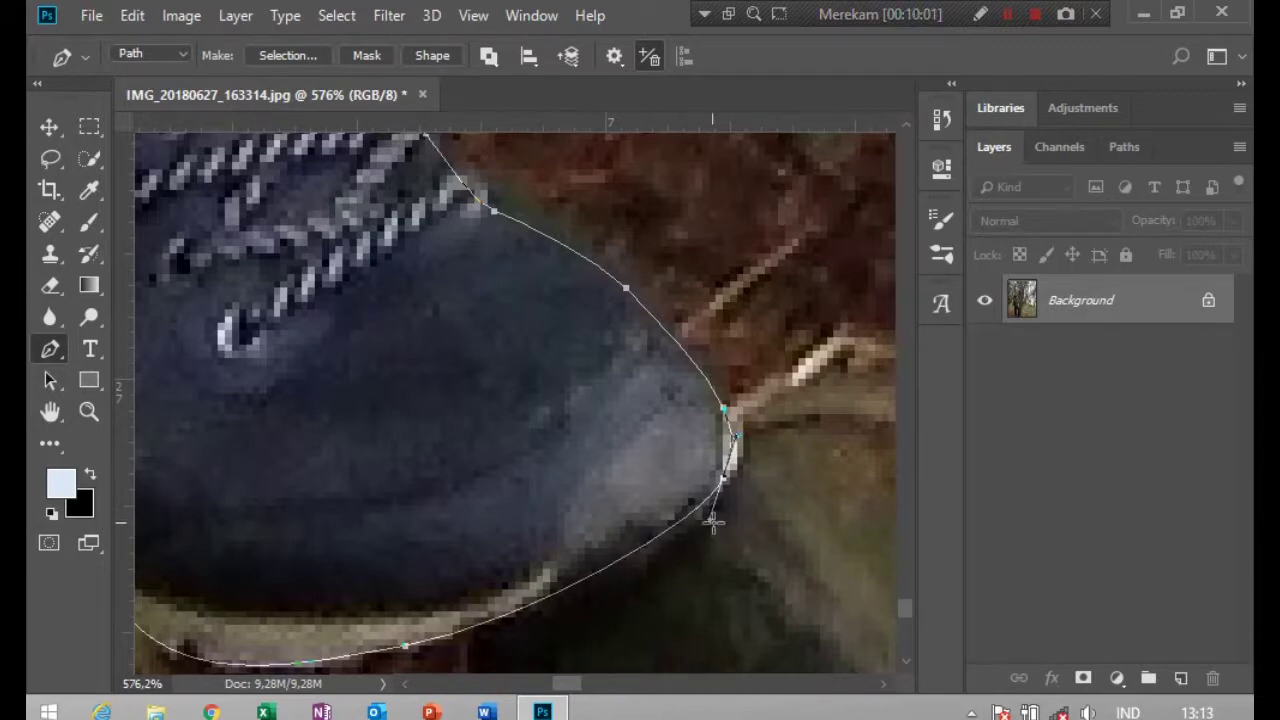
Convert the traced leg-and-shoe path into a selection with a 0-pixel feather radius.
scroll(643, 360, "down", 3)
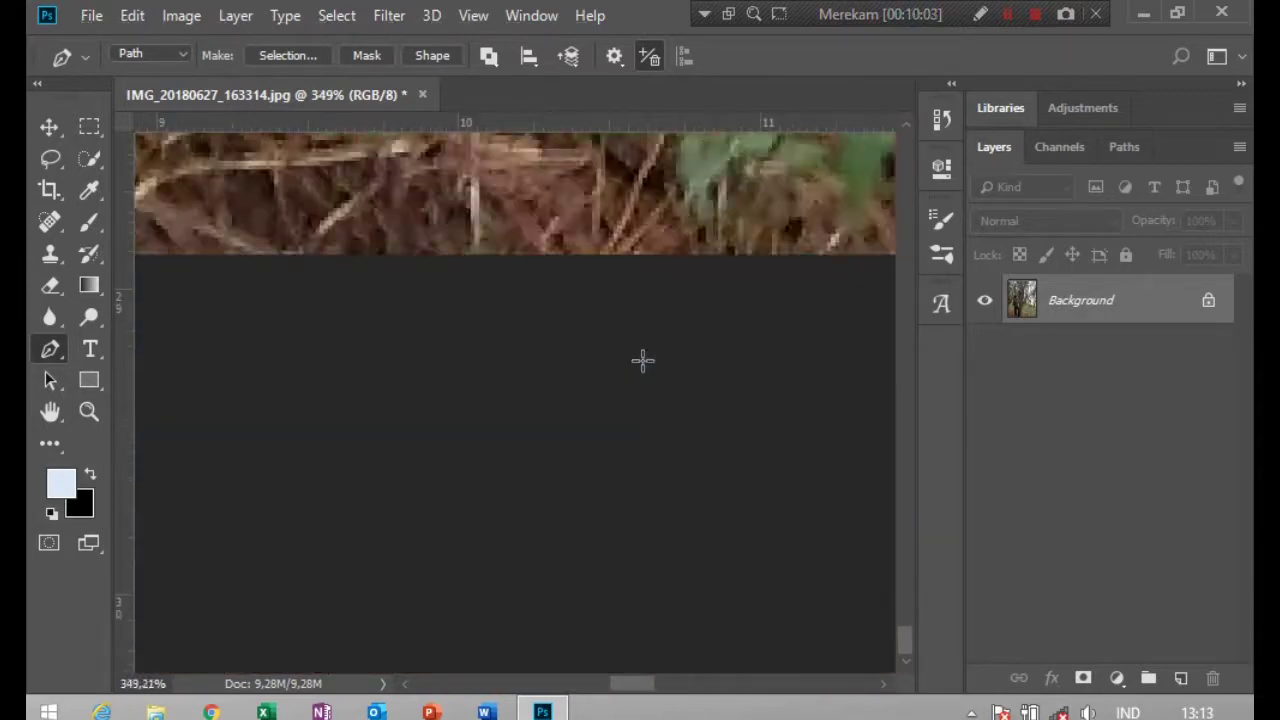
scroll(643, 360, "down", 1)
scroll(660, 360, "down", 2)
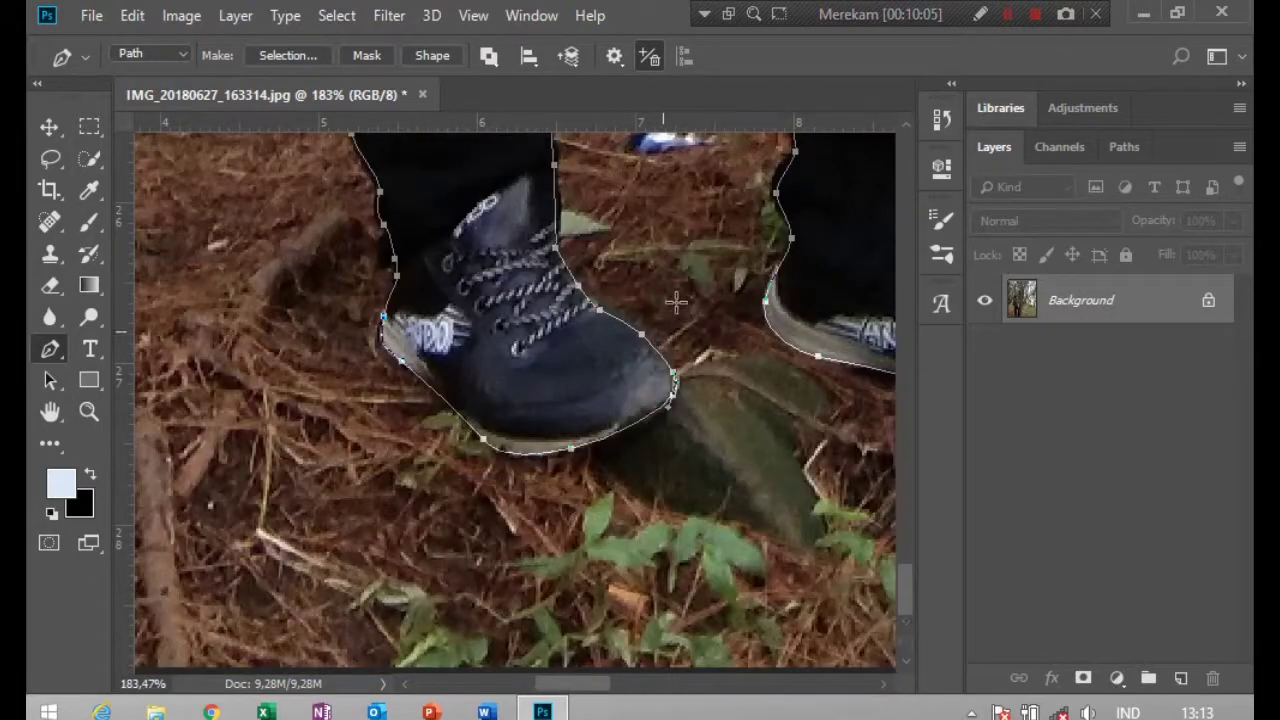
left_click_drag(677, 277, 631, 358)
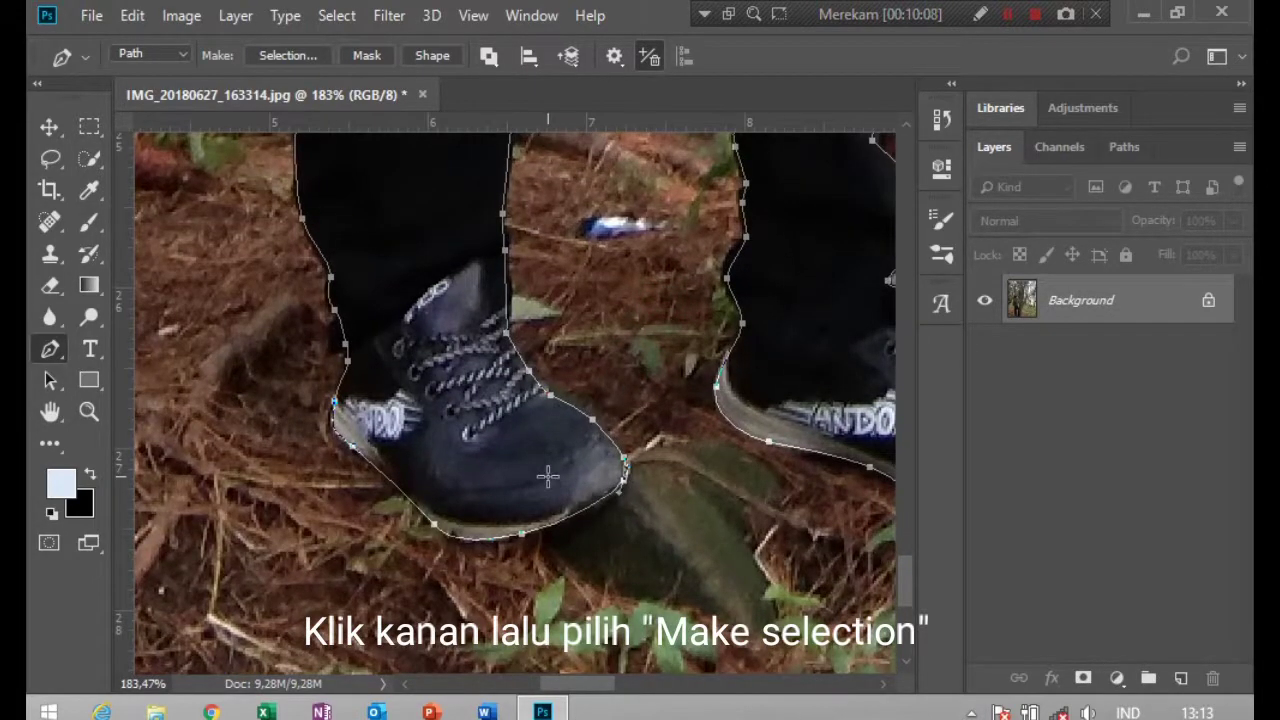
right_click(548, 477)
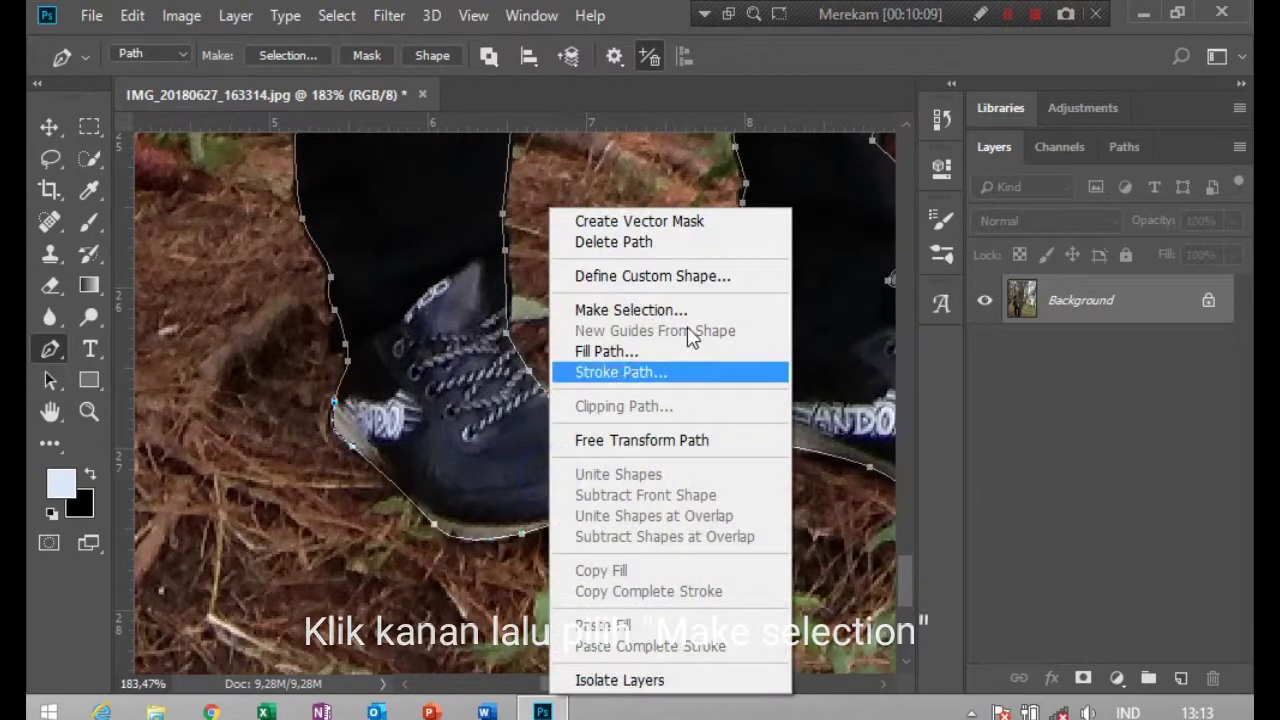
left_click(620, 313)
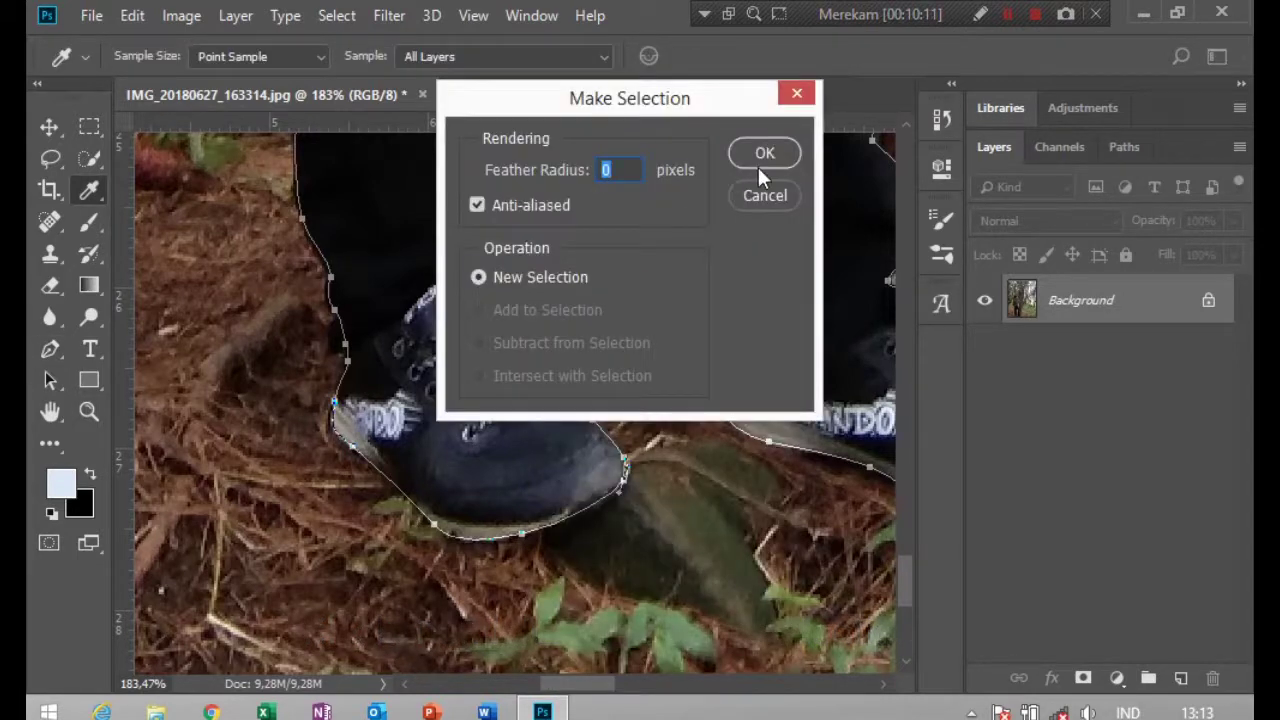
left_click(763, 157)
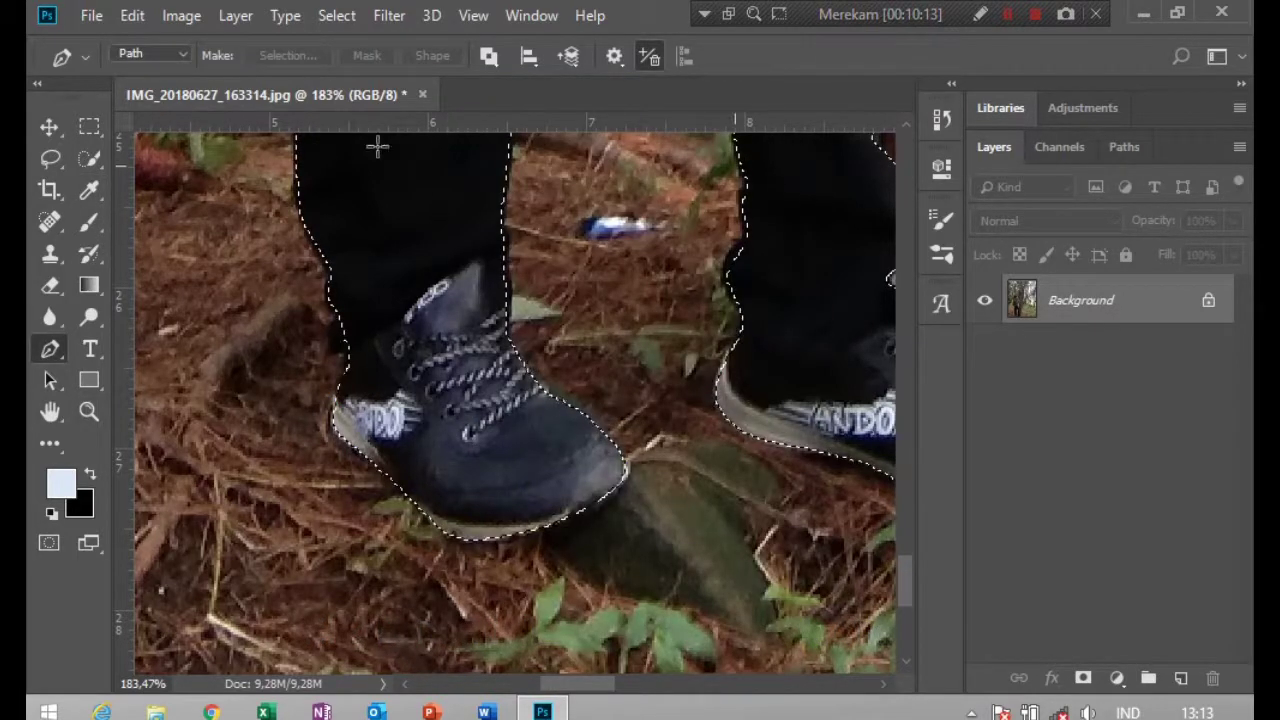
left_click(90, 157)
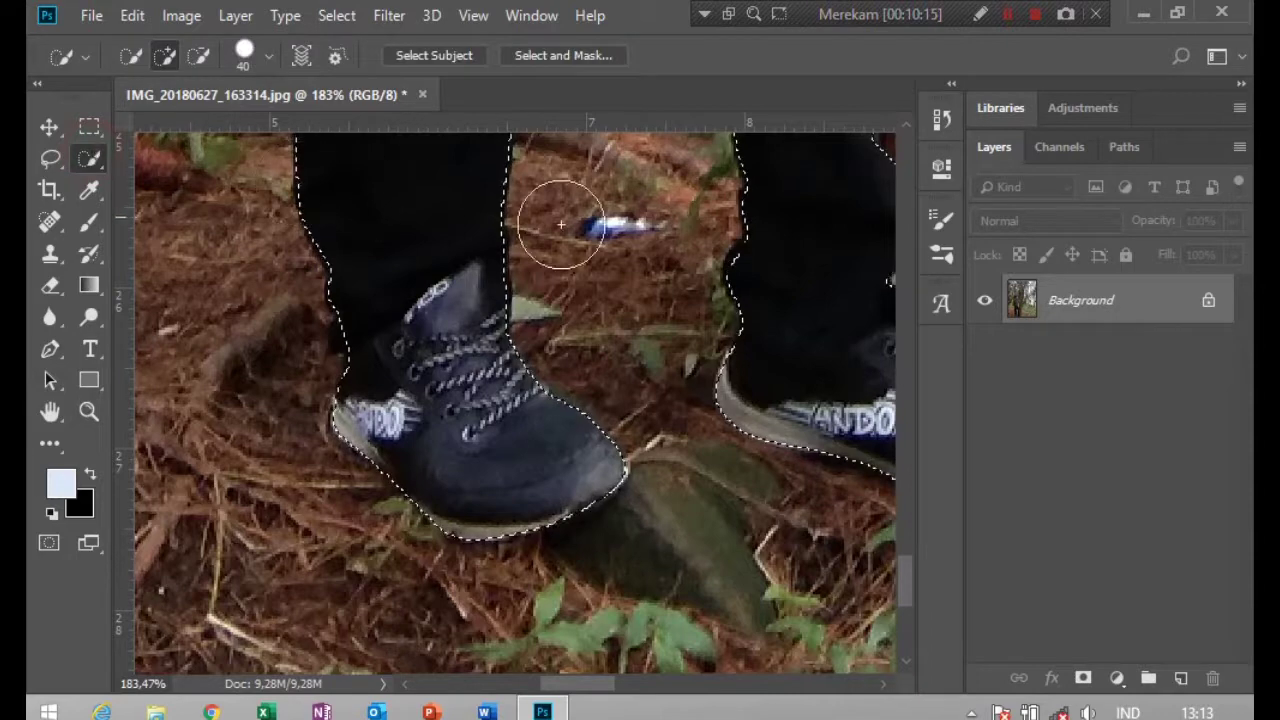
In Select and Mask, refine the hair edges behind the ear and along the top.
left_click(578, 57)
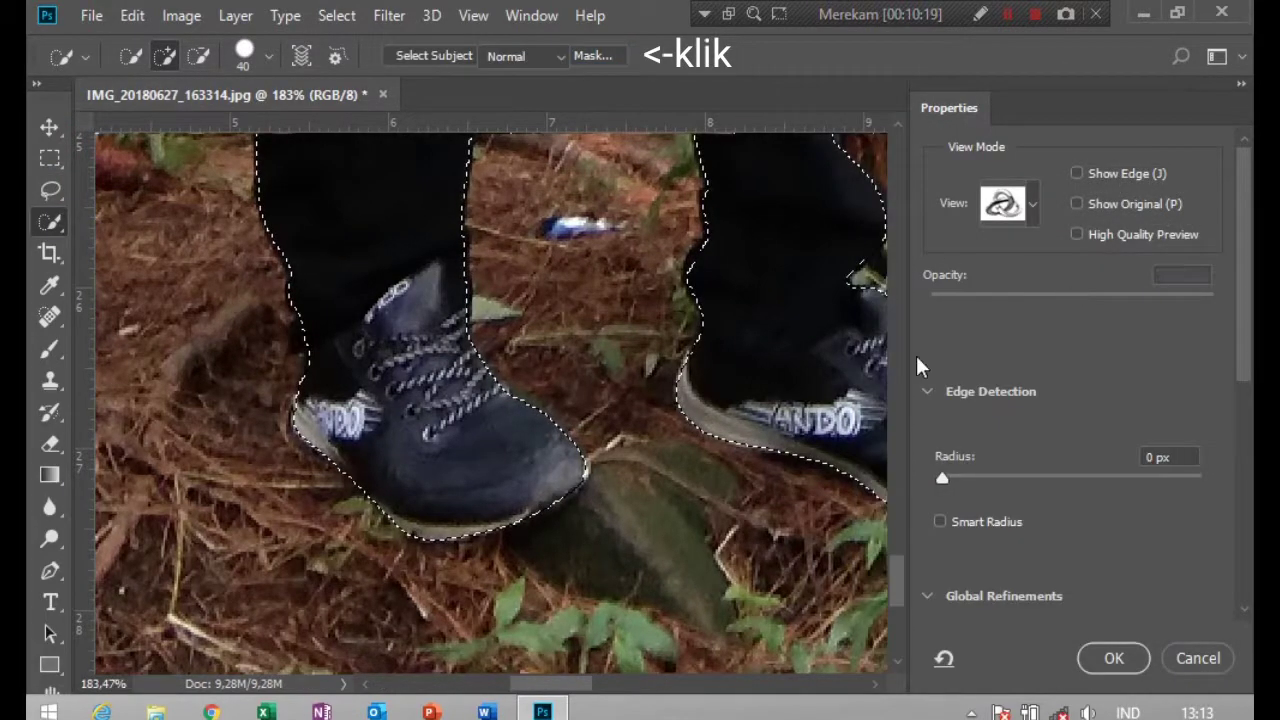
left_click_drag(897, 566, 880, 358)
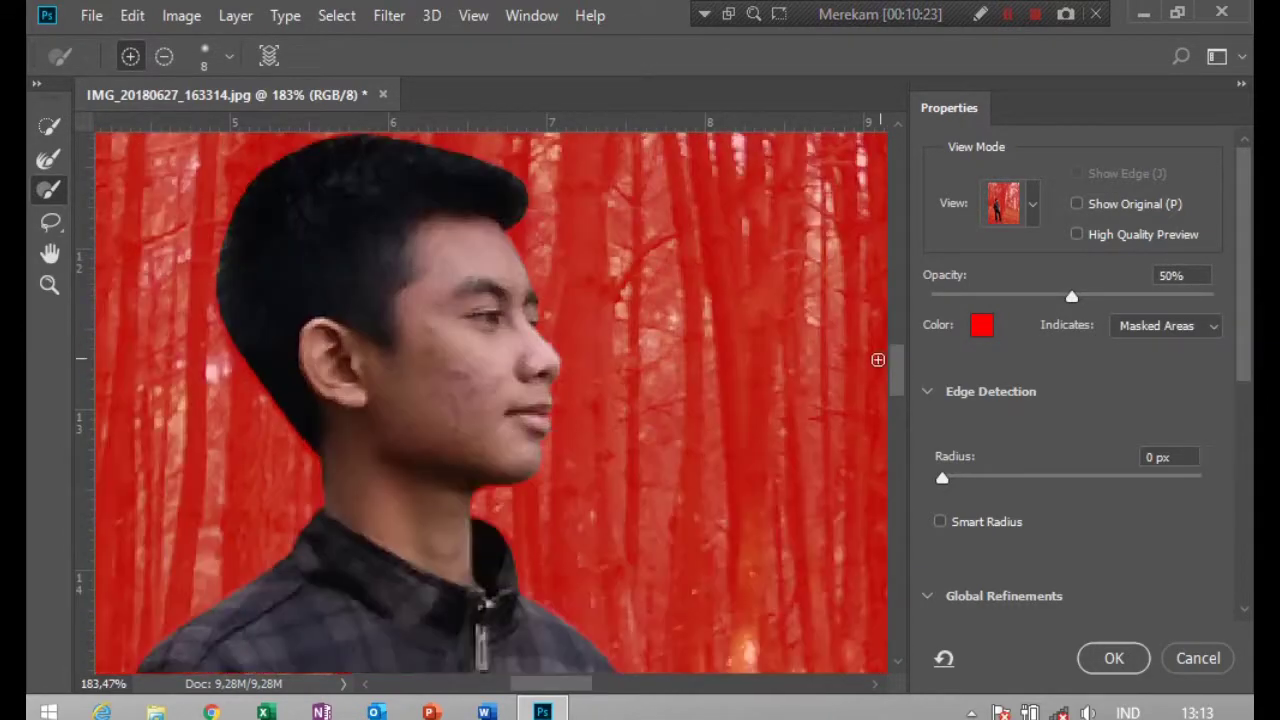
left_click_drag(443, 385, 766, 394)
scroll(709, 449, "up", 2, "alt")
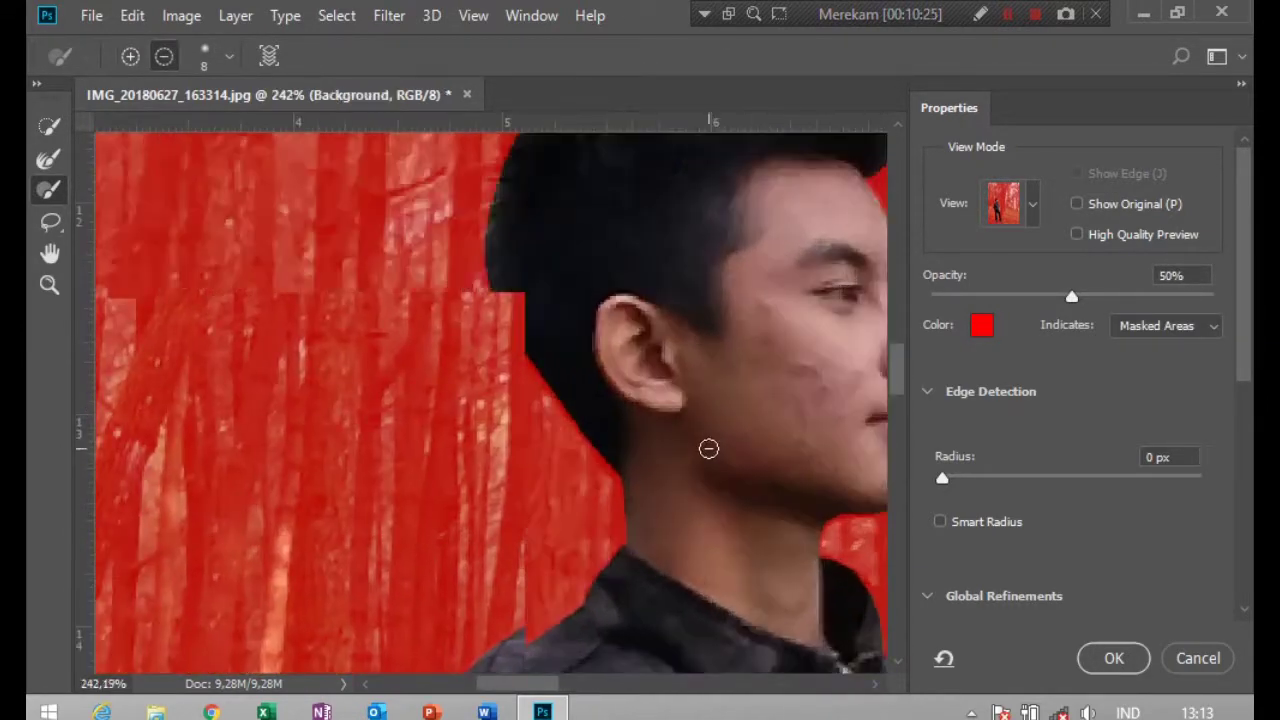
scroll(709, 449, "up", 1, "alt")
left_click(56, 160)
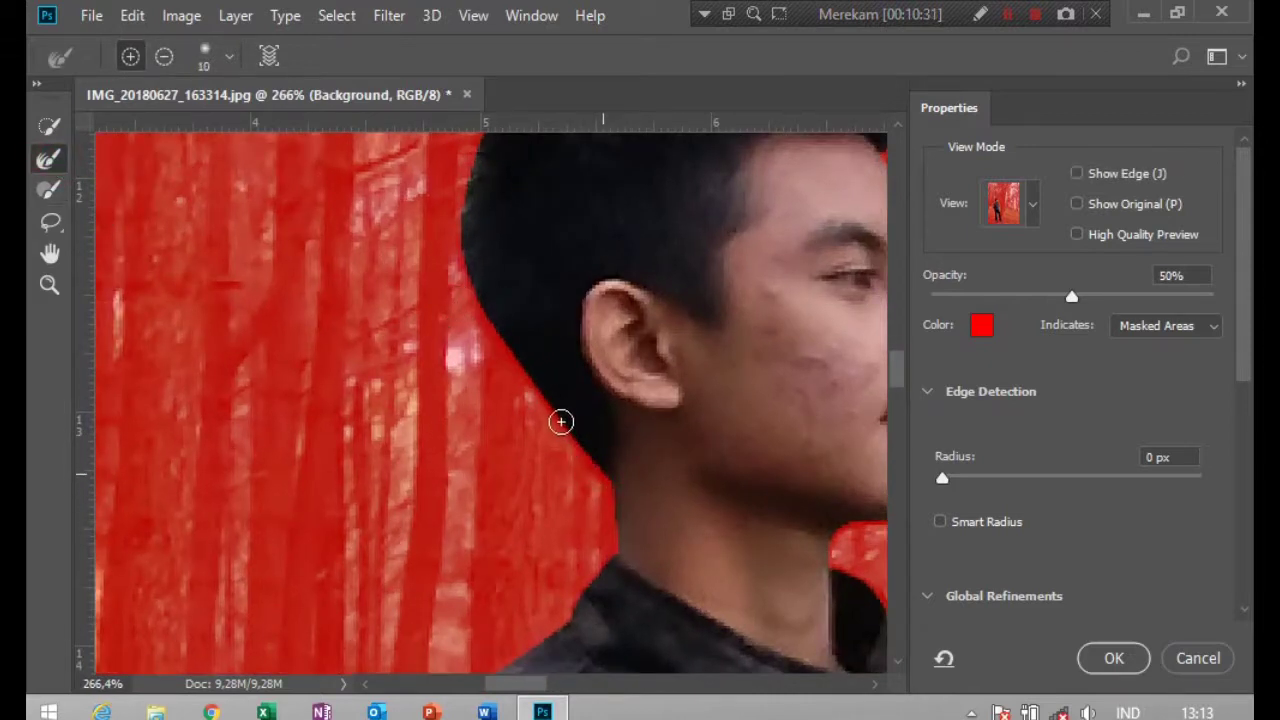
mouse_move(561, 422)
left_mouse_down()
mouse_move(474, 286)
mouse_move(463, 210)
left_mouse_up()
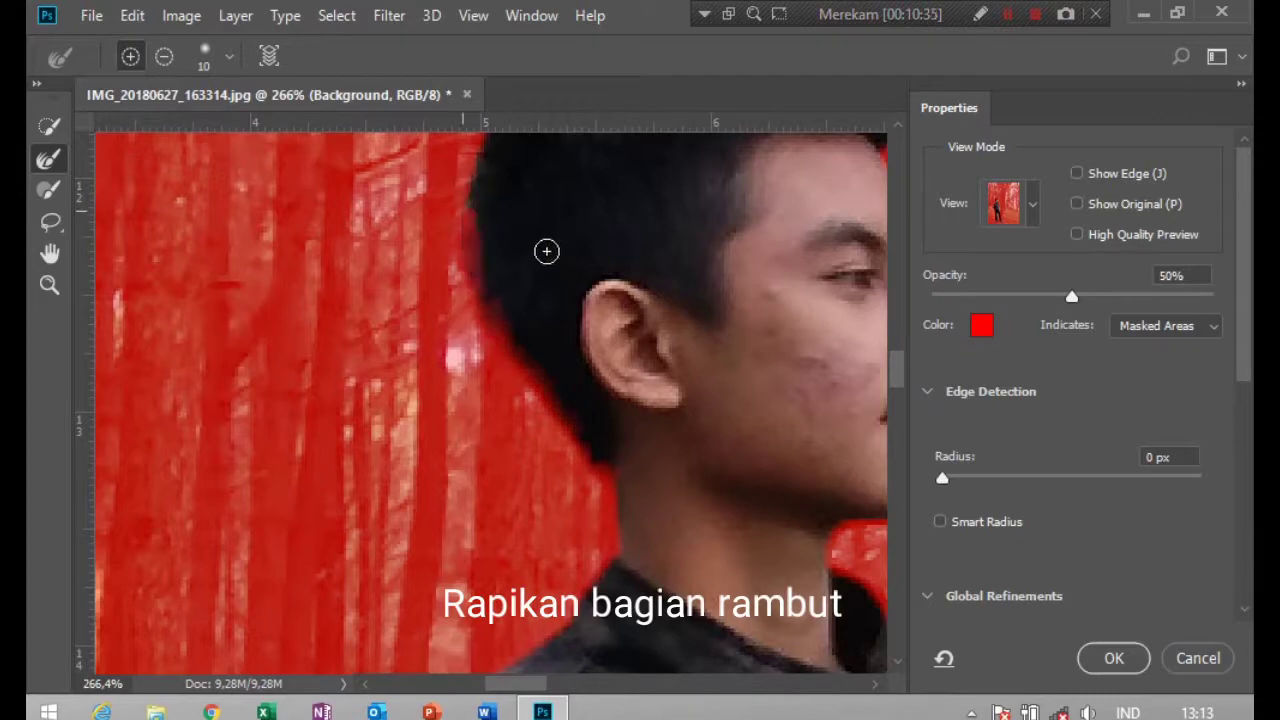
left_click_drag(902, 387, 892, 357)
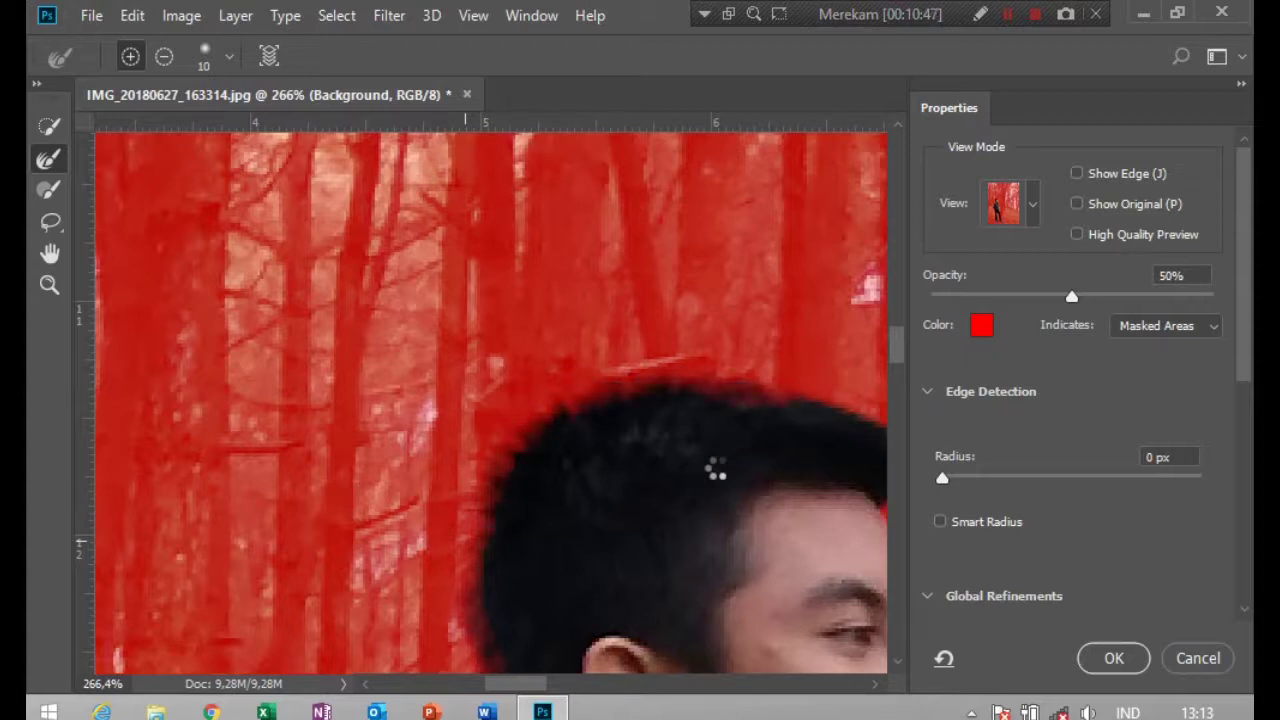
scroll(517, 380, "up", 2, "alt")
scroll(580, 331, "up", 1, "alt")
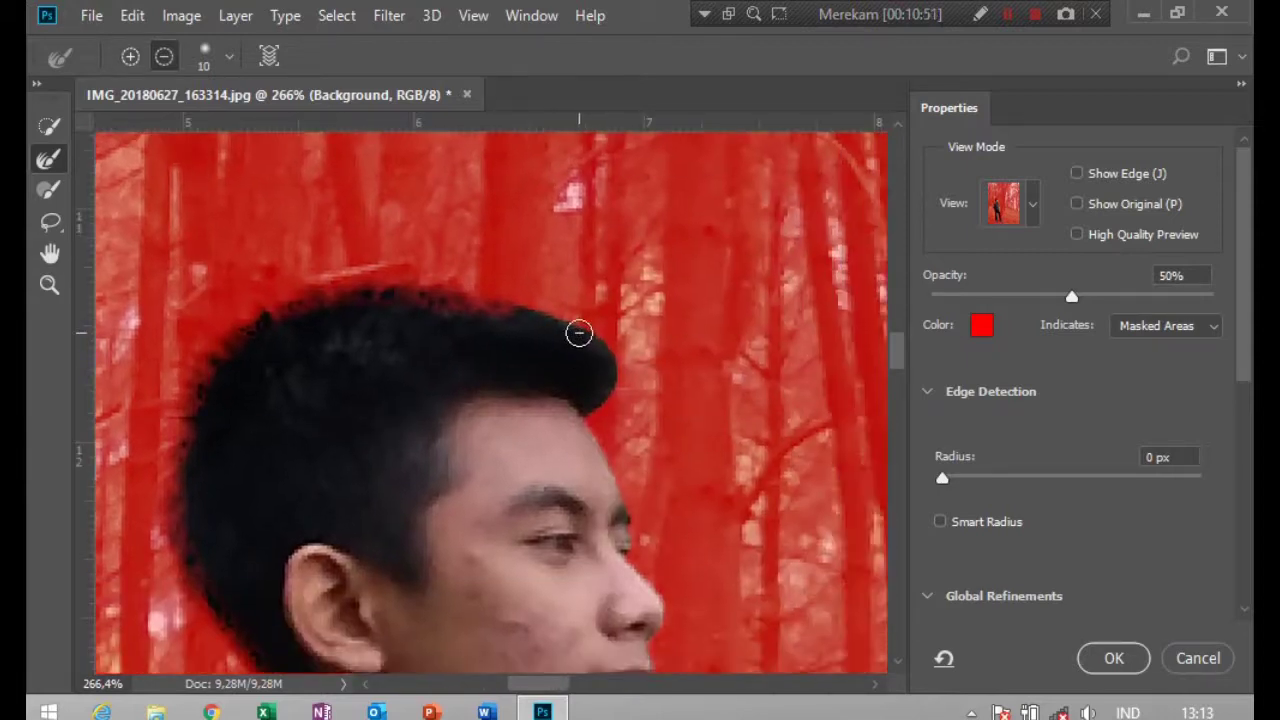
left_click_drag(561, 314, 623, 368)
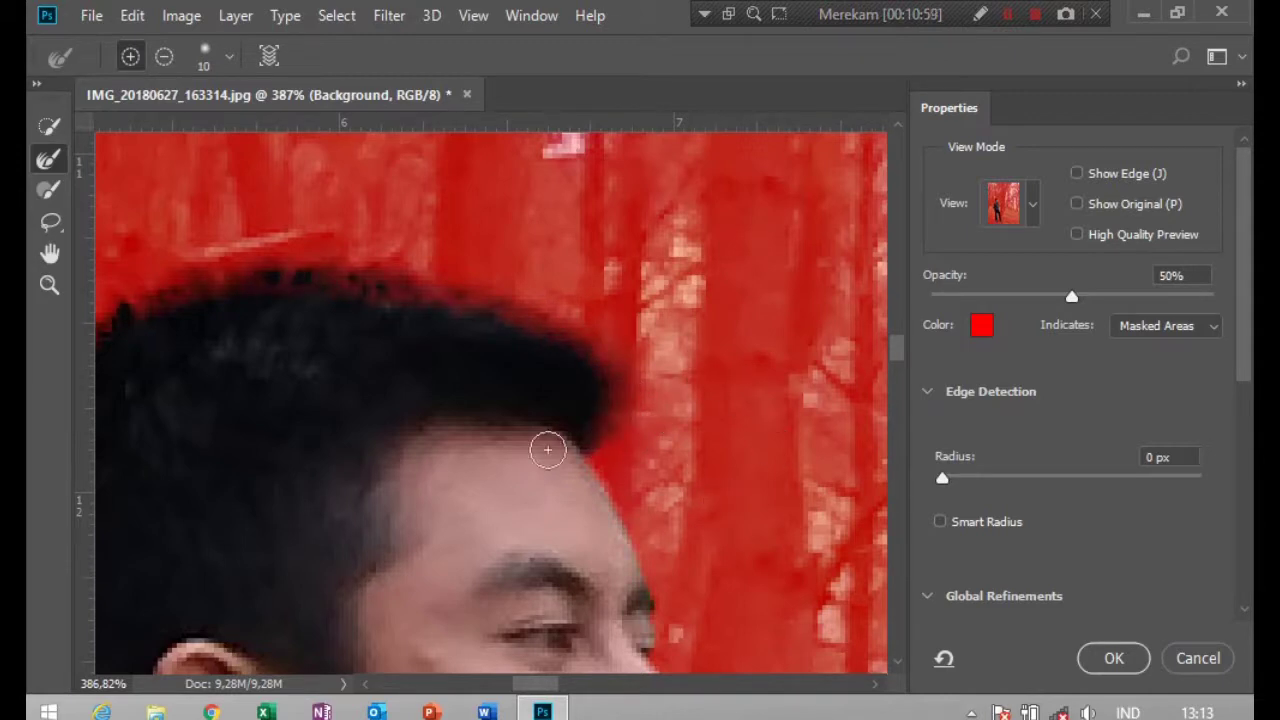
left_click_drag(548, 450, 737, 314)
Check in Black & White, erase dark specks with a size-25 brush, then apply in Overlay view.
left_click(1035, 205)
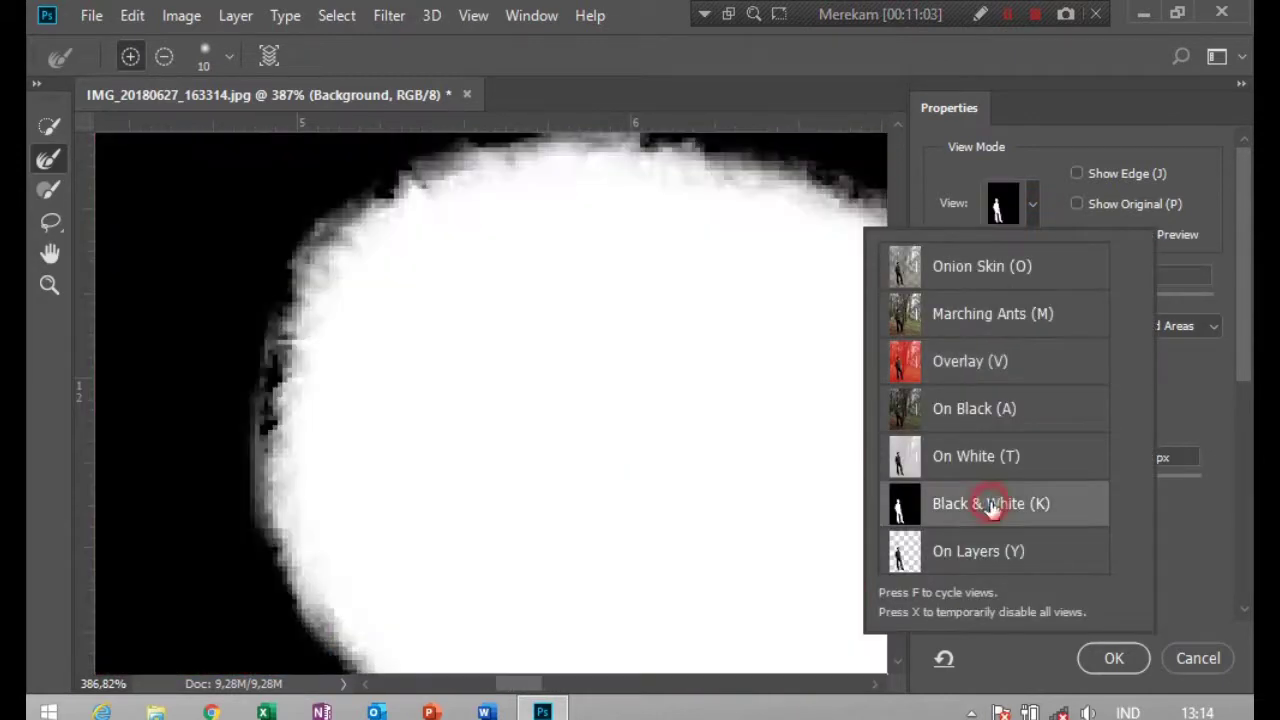
left_click(955, 182)
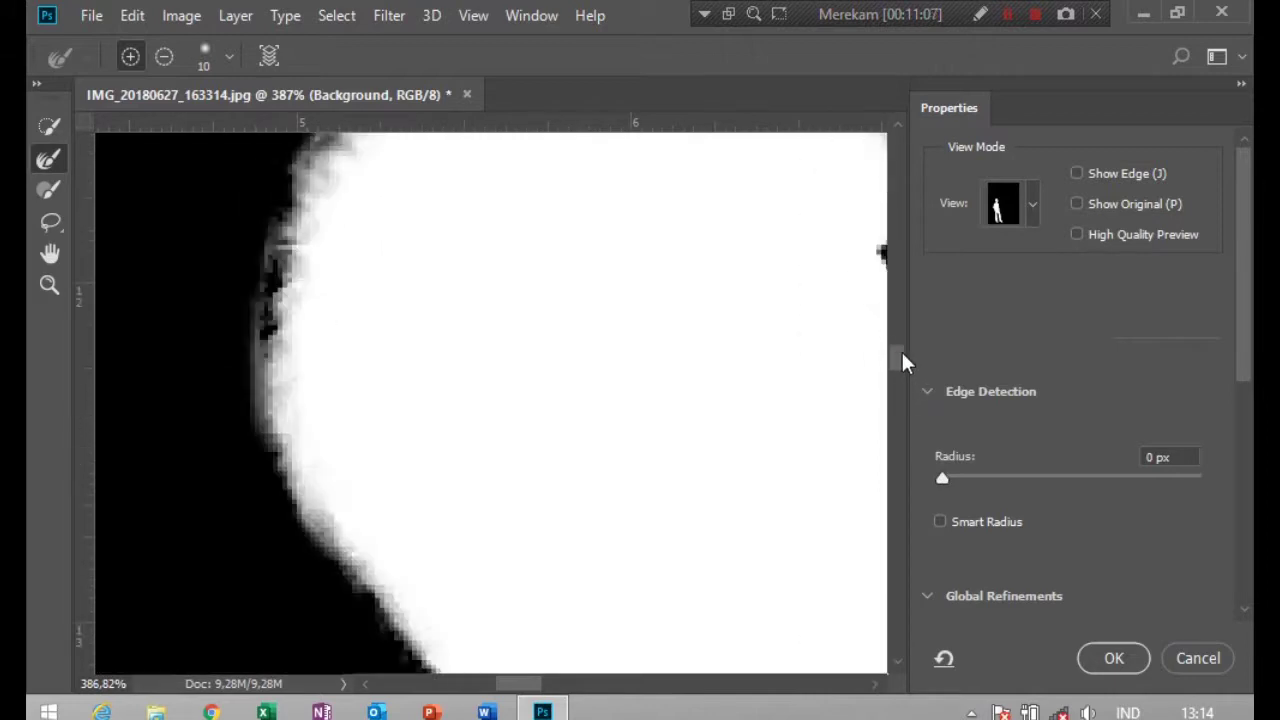
left_click(49, 189)
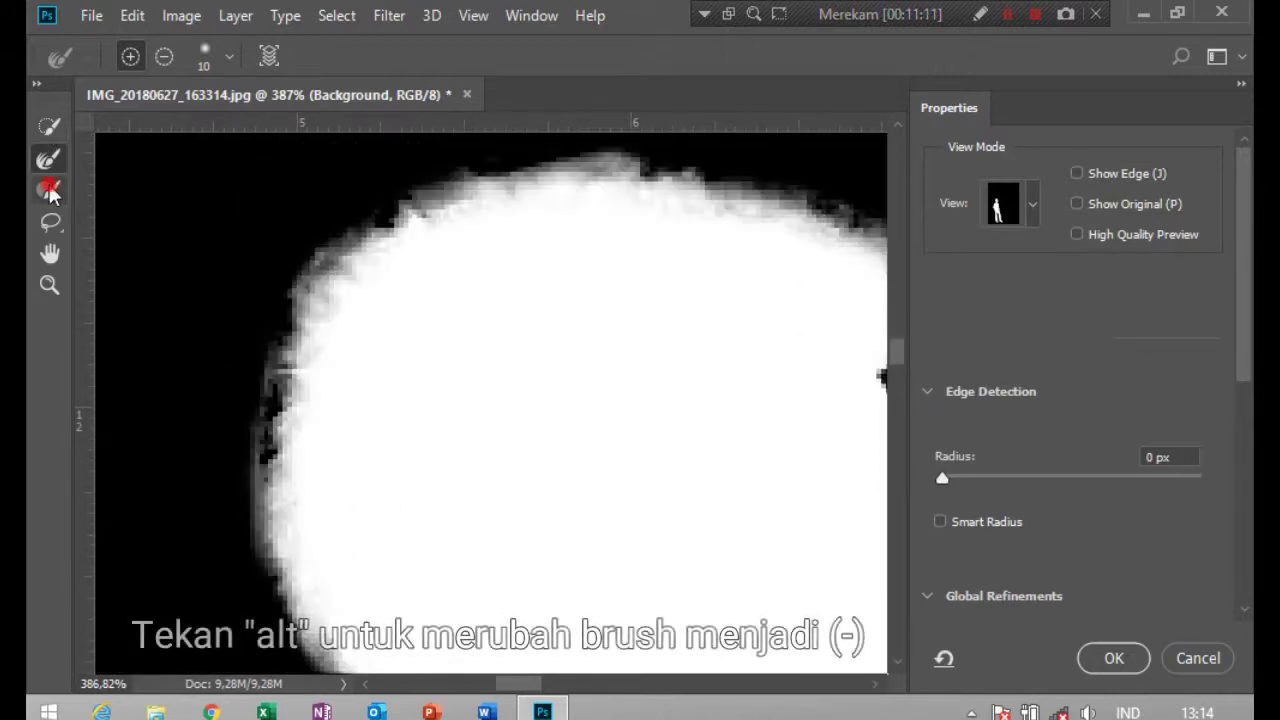
left_click(252, 390, "alt")
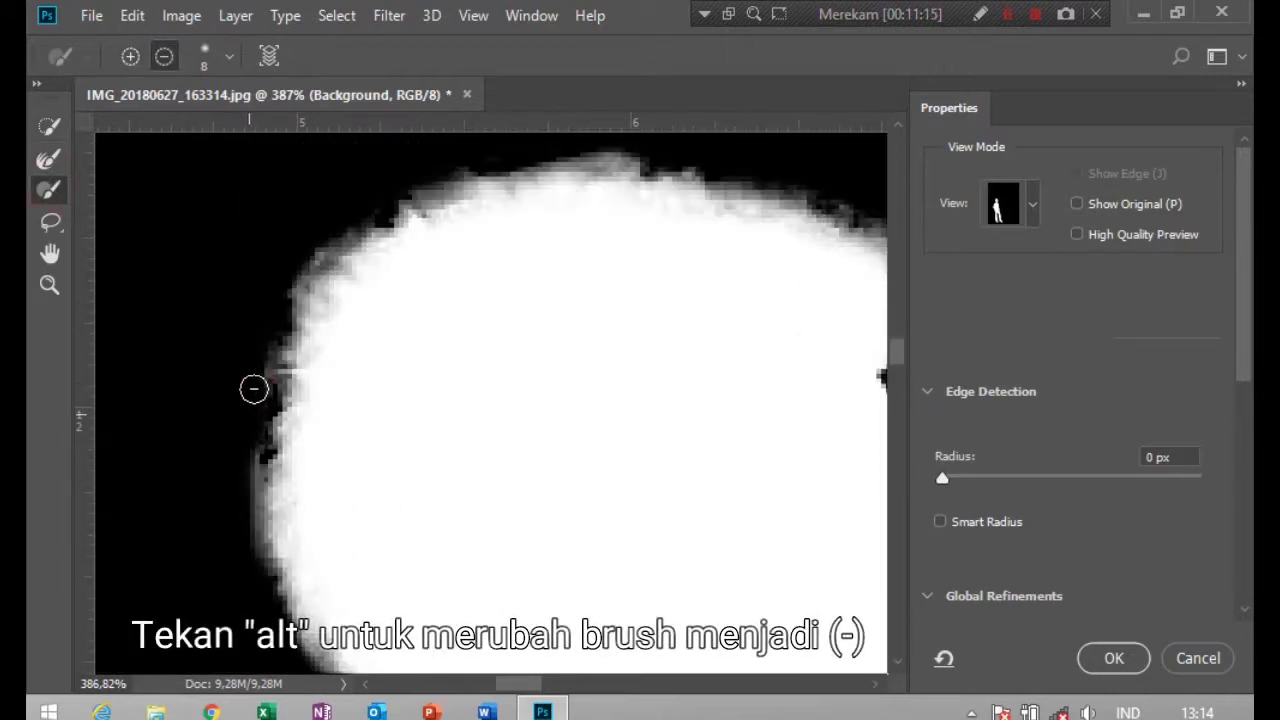
left_click_drag(286, 392, 280, 460)
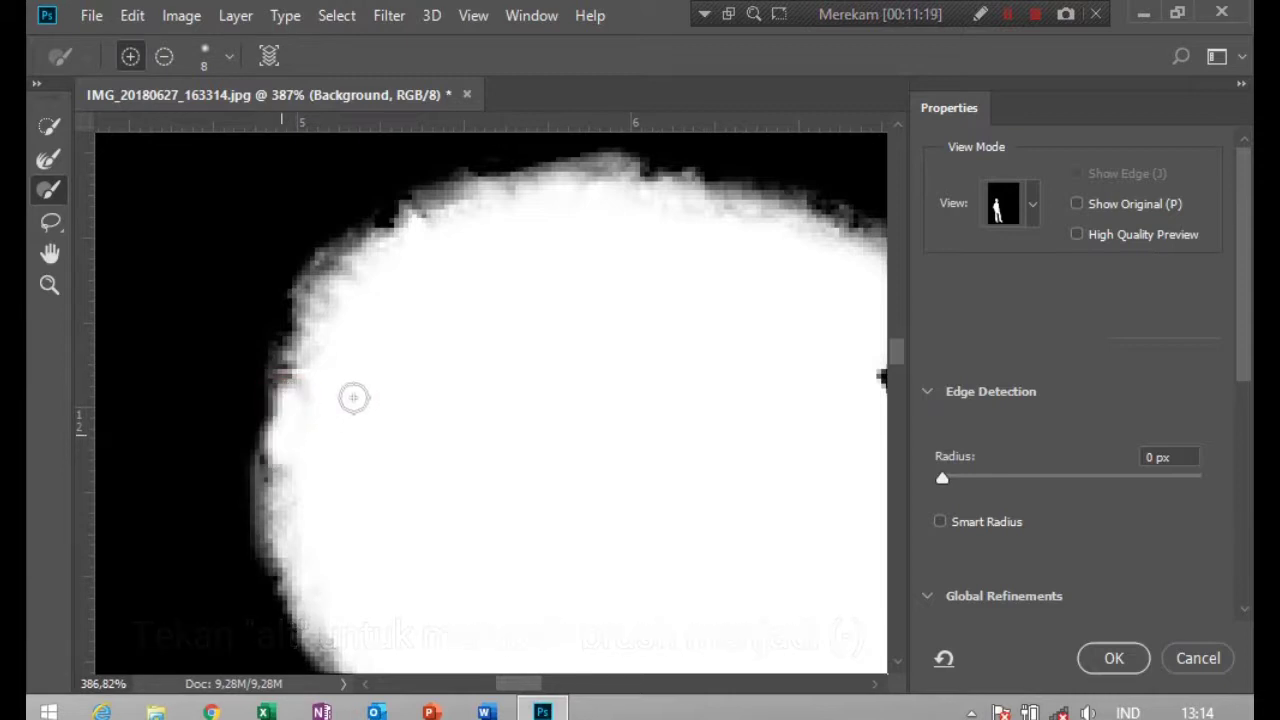
left_click(325, 420)
key("bracketright")
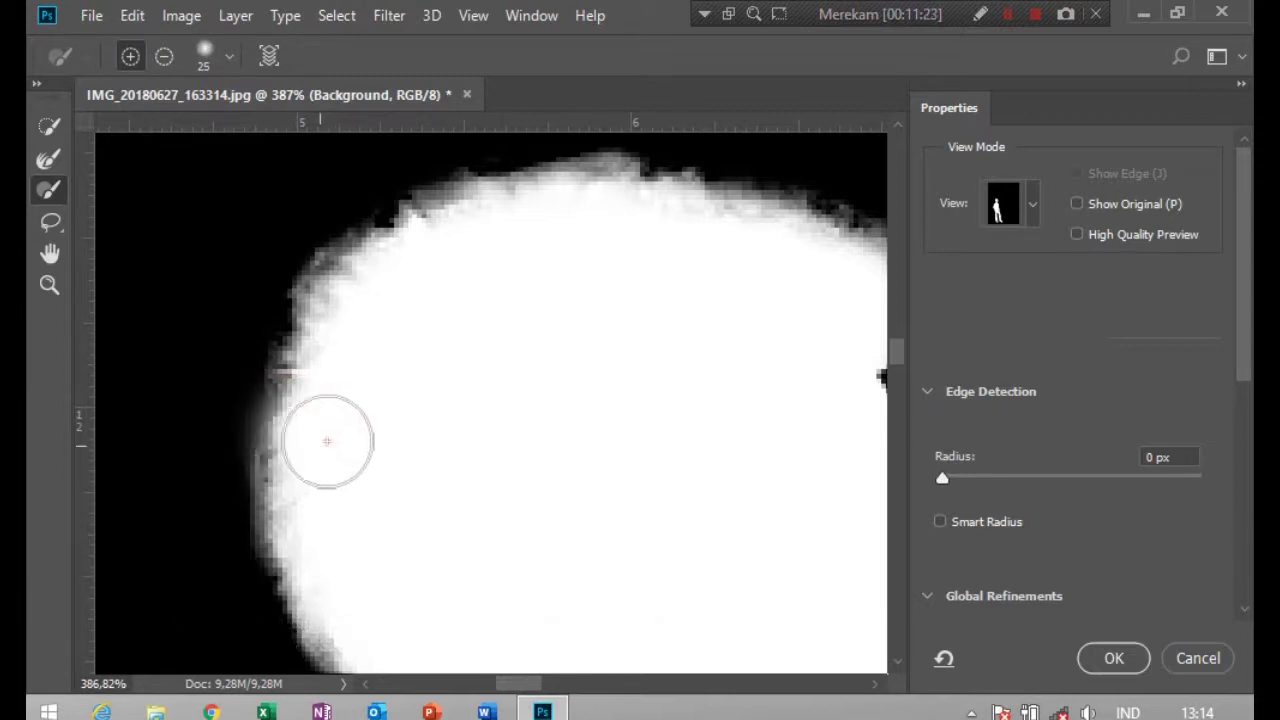
mouse_move(335, 450)
left_mouse_down()
mouse_move(337, 408)
mouse_move(337, 449)
left_mouse_up()
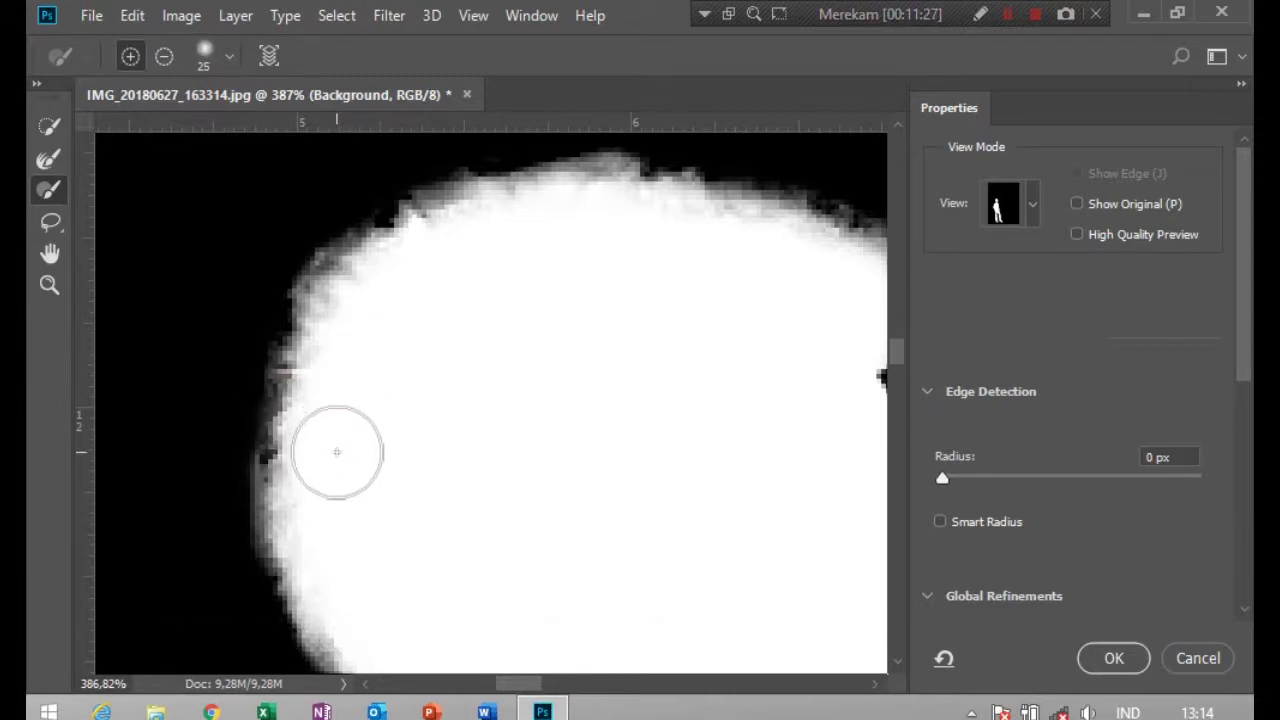
left_click(1030, 203)
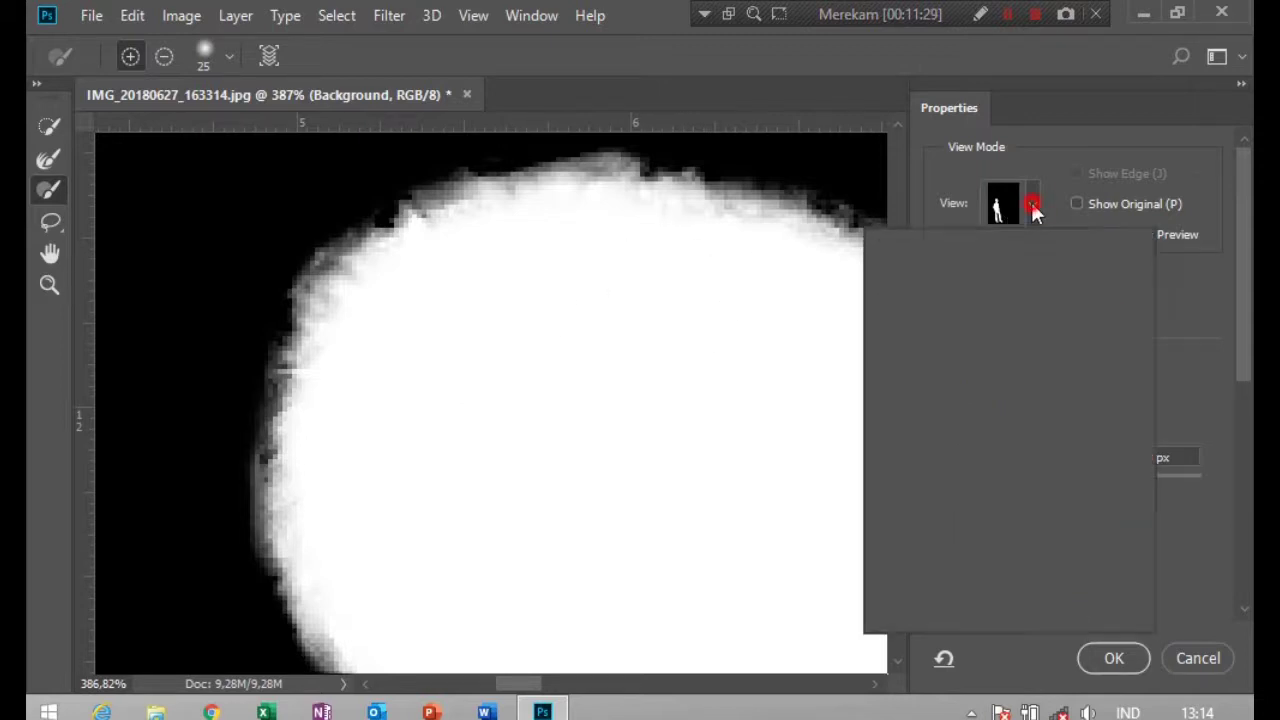
left_click(995, 342)
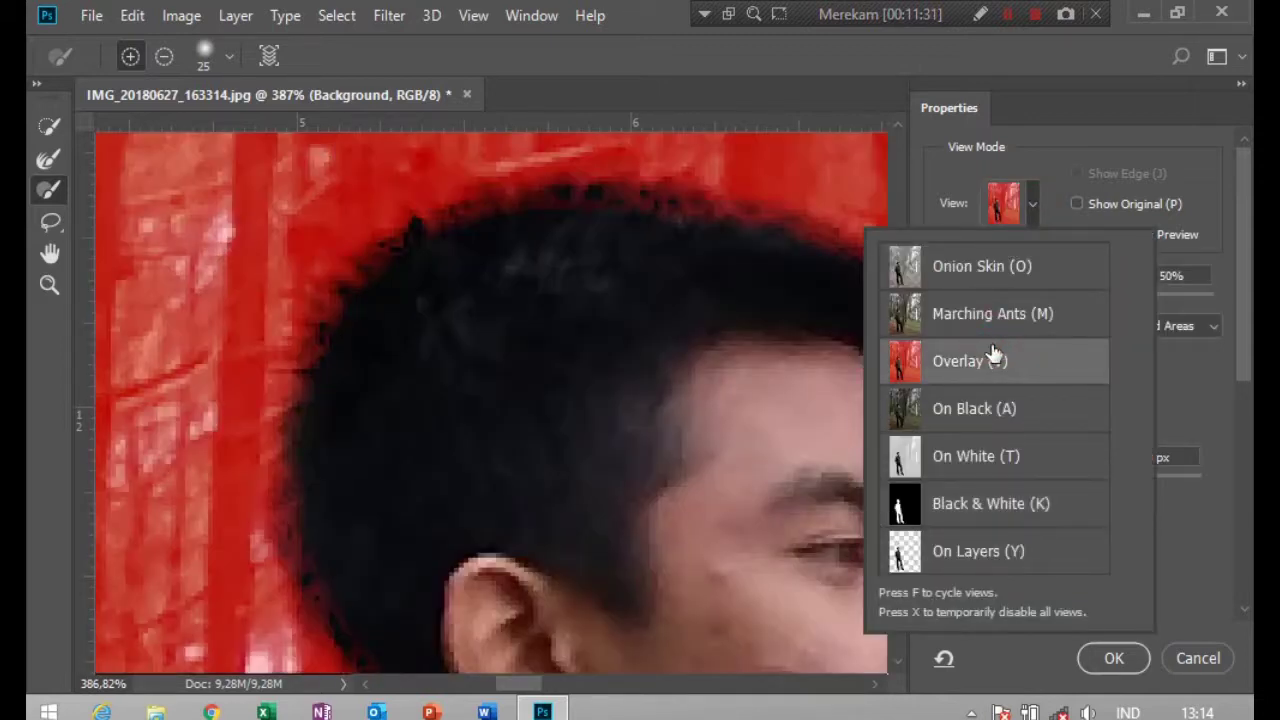
left_click(1170, 614)
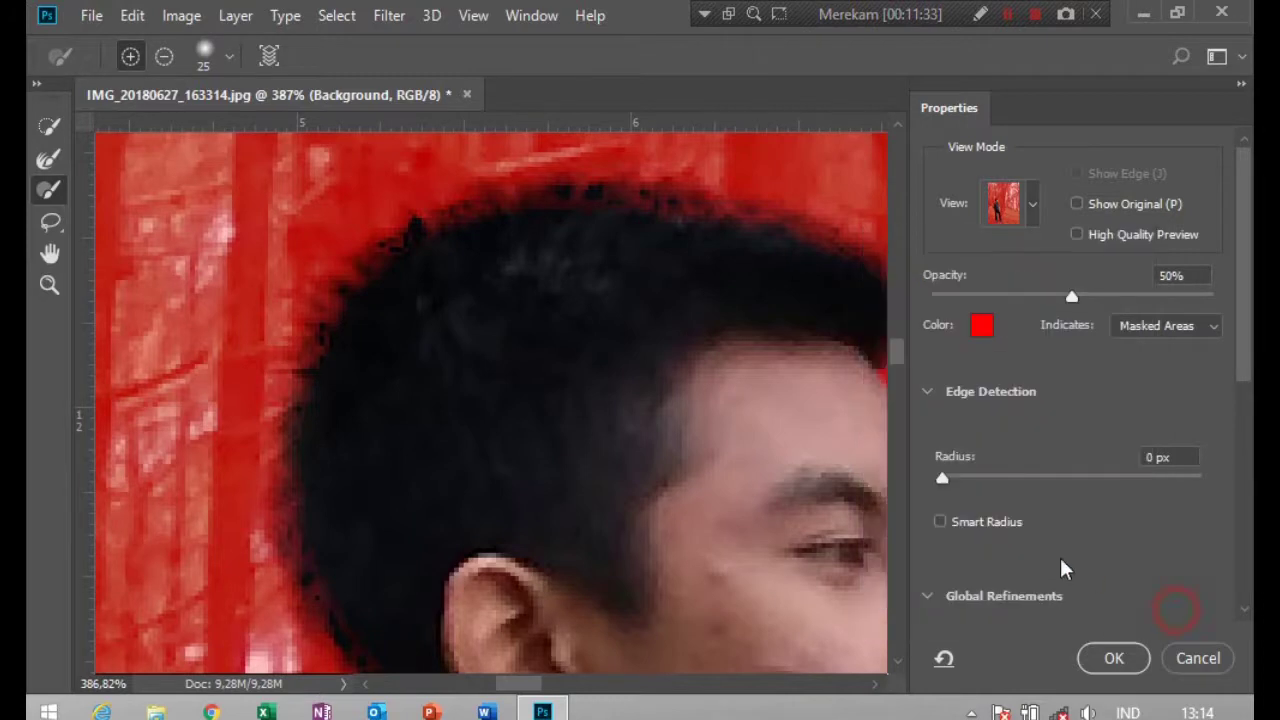
left_click(1110, 658)
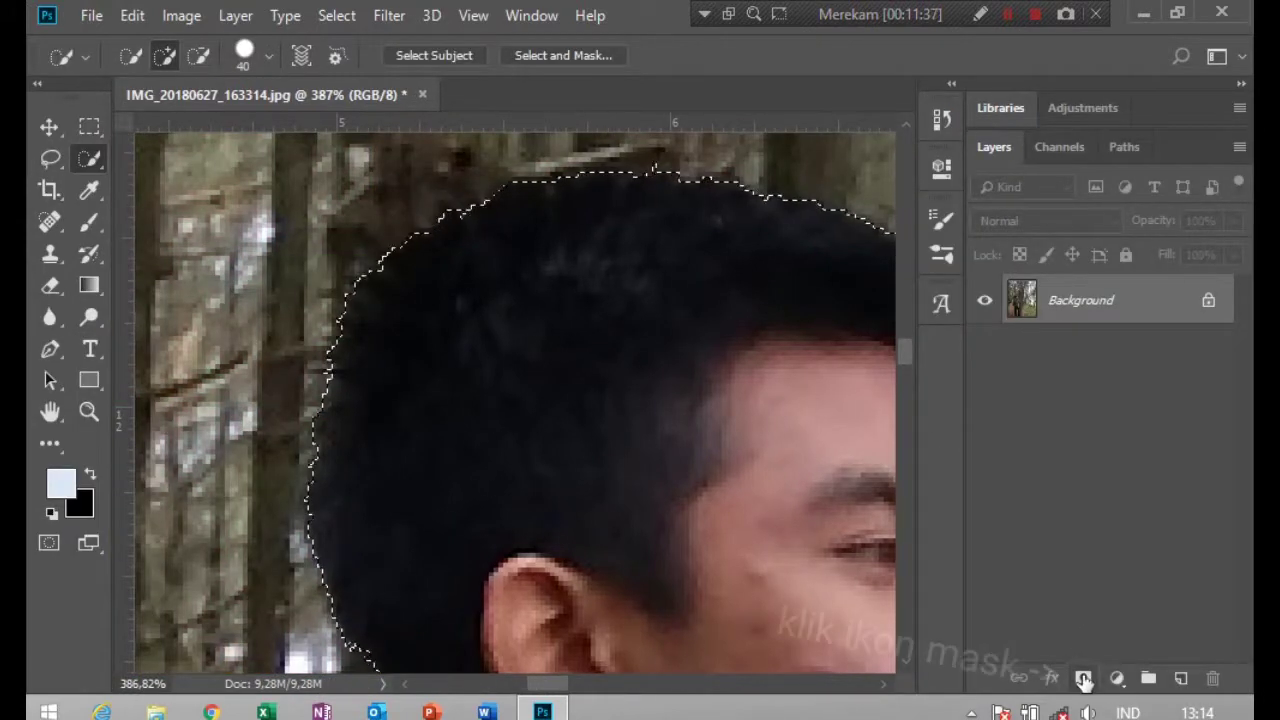
Add a layer mask to Layer 0 and check the cutout down the jacket and trousers.
left_click(1084, 679)
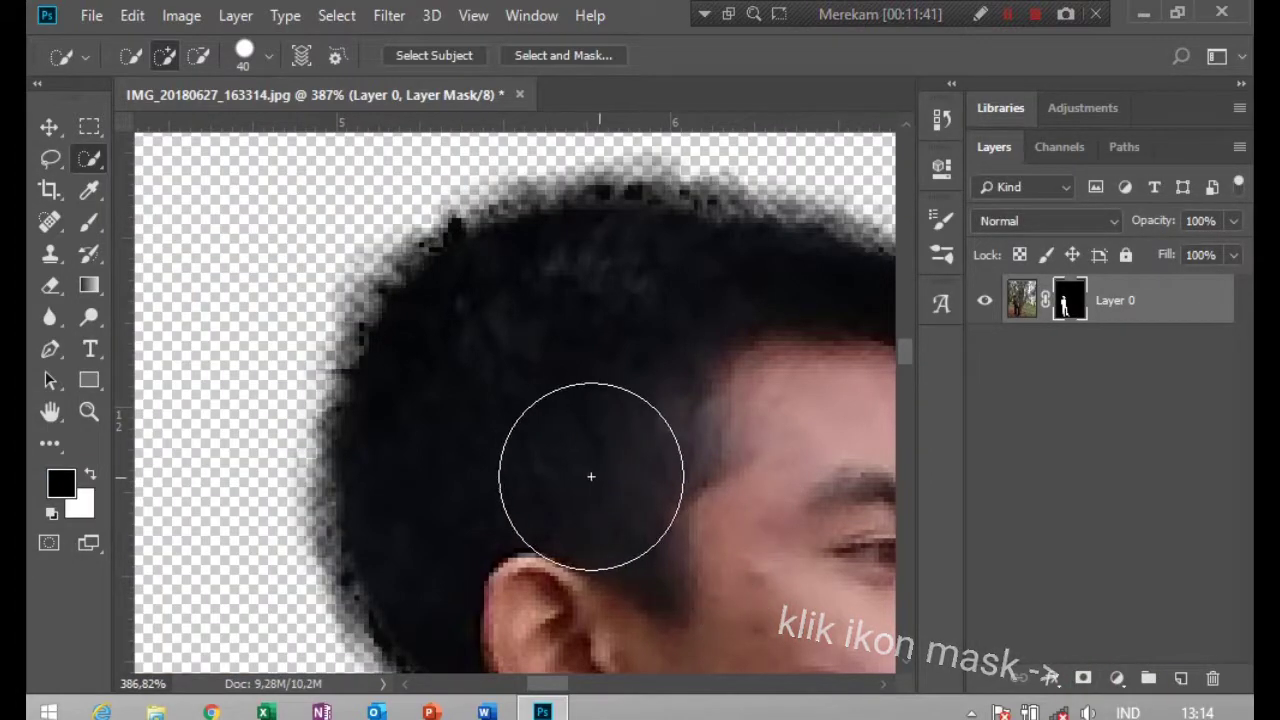
scroll(585, 473, "down", 1)
scroll(572, 472, "down", 2)
scroll(570, 475, "down", 2)
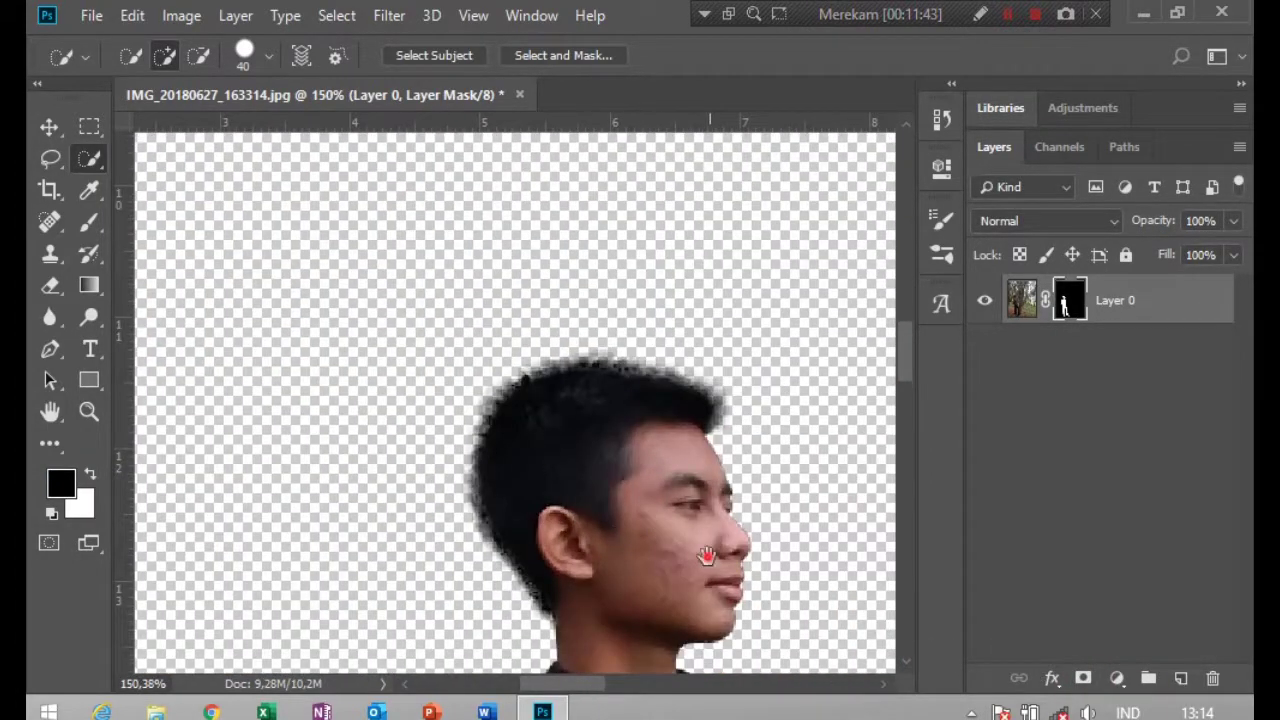
left_click_drag(706, 556, 491, 257)
left_click_drag(594, 506, 540, 295)
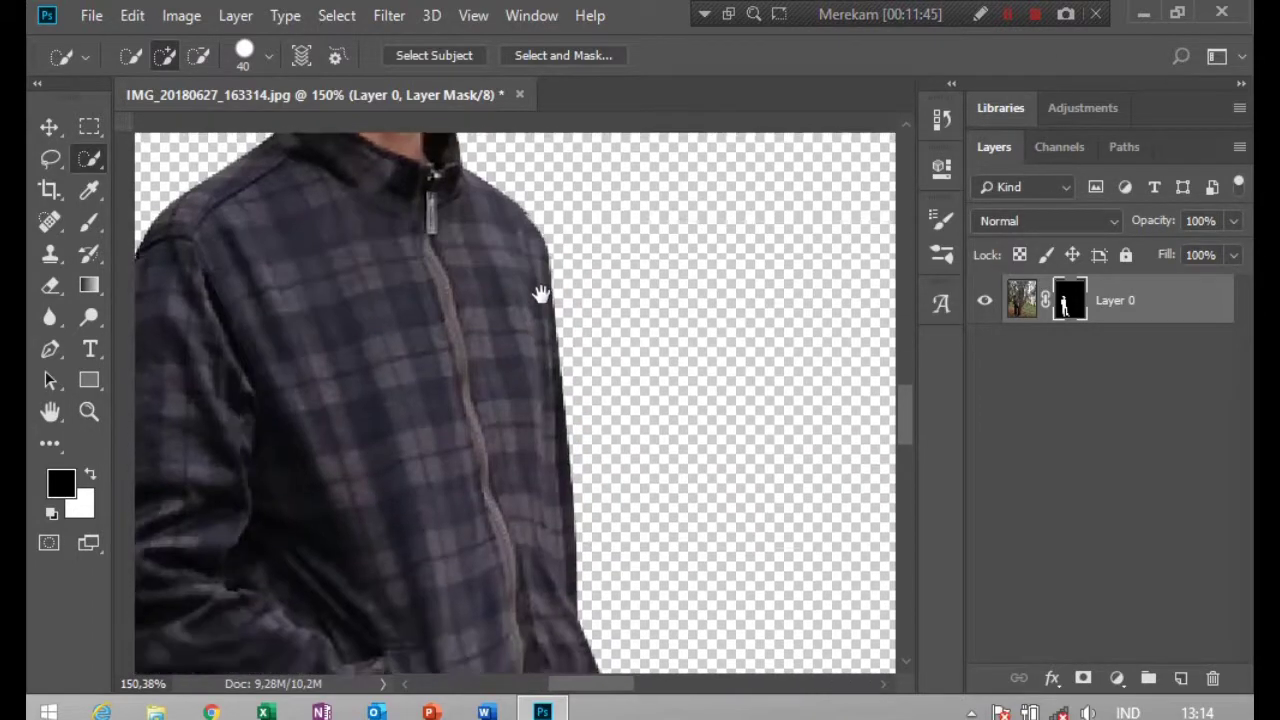
left_click_drag(629, 580, 543, 269)
mouse_move(594, 594)
left_mouse_down()
mouse_move(557, 302)
mouse_move(766, 657)
left_mouse_up()
Inspect the cutout edges around the face, shoulders and shoes.
left_click_drag(500, 237, 689, 560)
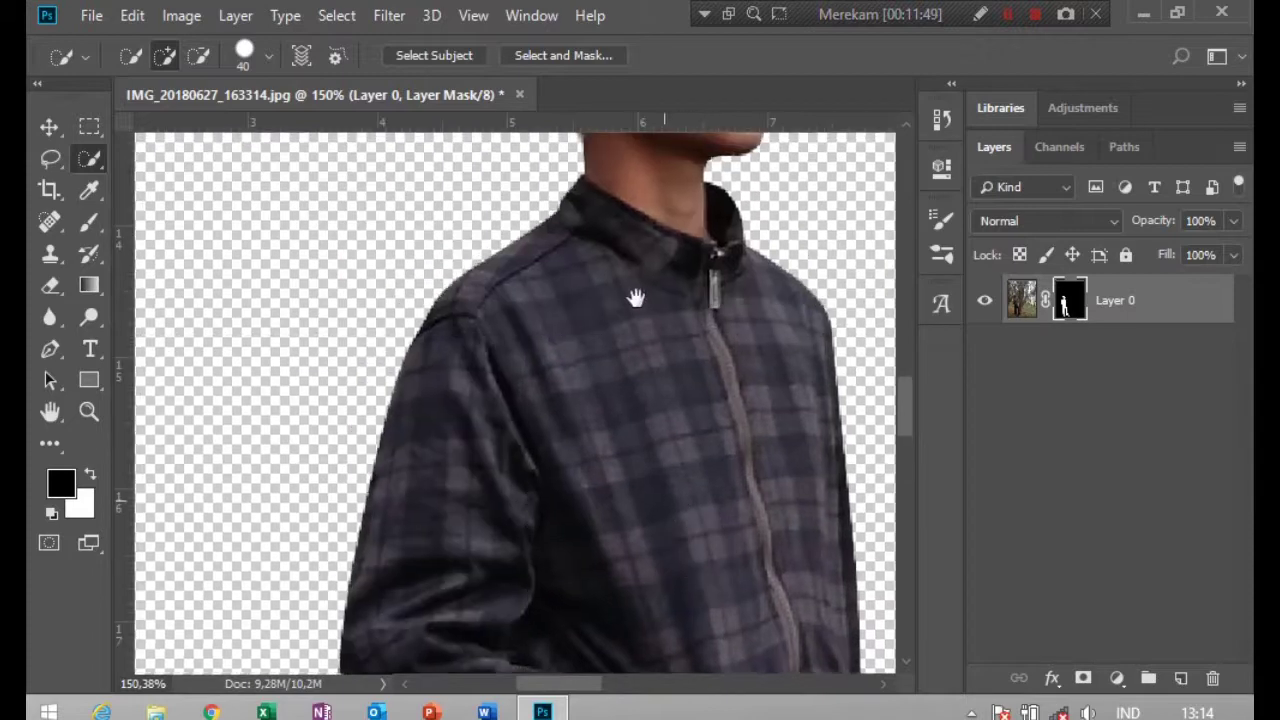
left_click_drag(636, 298, 592, 543)
scroll(555, 393, "up", 3)
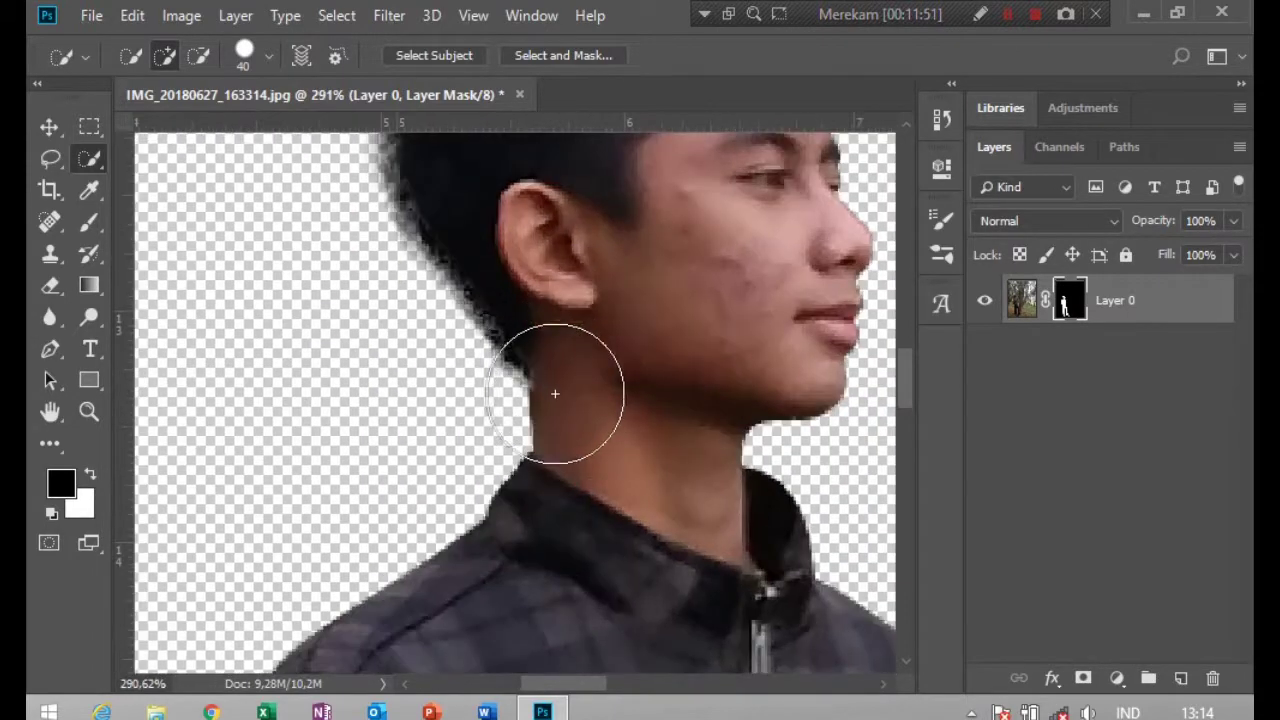
scroll(555, 393, "up", 1)
scroll(555, 391, "down", 2)
scroll(555, 391, "down", 2)
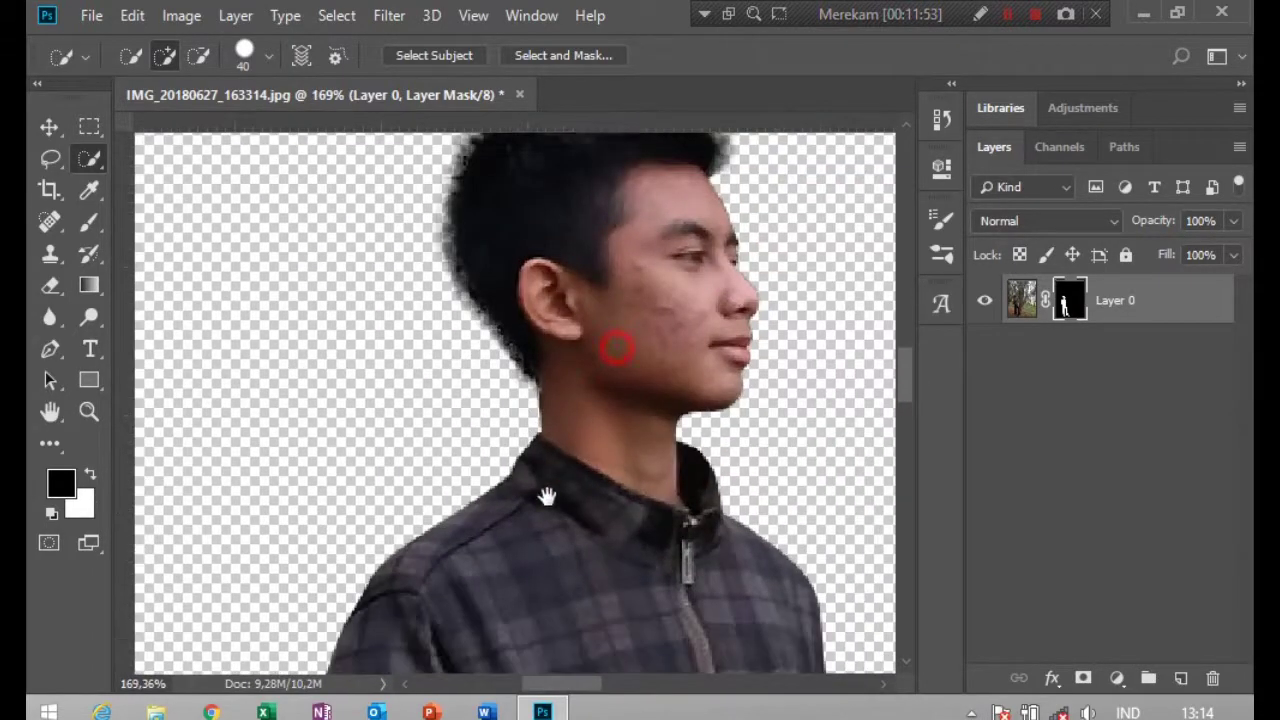
left_click_drag(546, 497, 442, 642)
left_click_drag(529, 569, 443, 363)
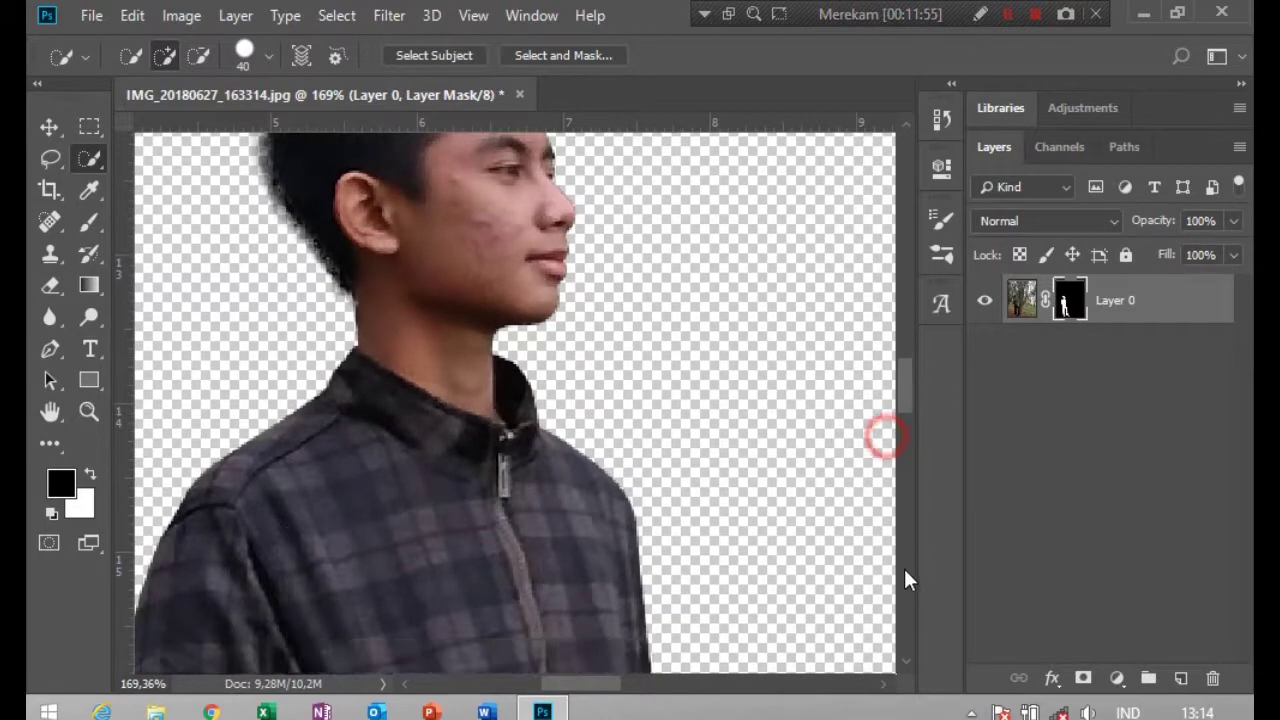
left_click(904, 585)
mouse_move(802, 556)
left_mouse_down()
mouse_move(498, 527)
mouse_move(200, 520)
left_mouse_up()
Add a new empty Layer 1 and select the Clone Stamp tool.
scroll(695, 585, "up", 1)
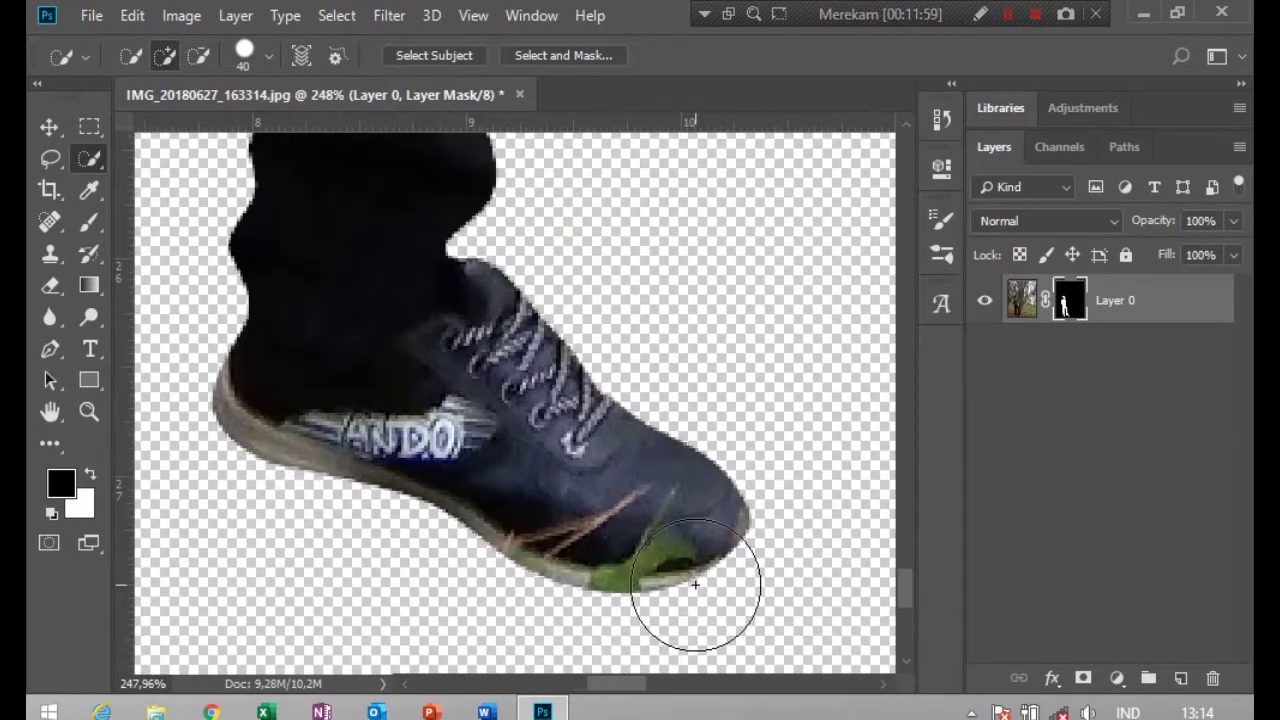
scroll(695, 585, "up", 1)
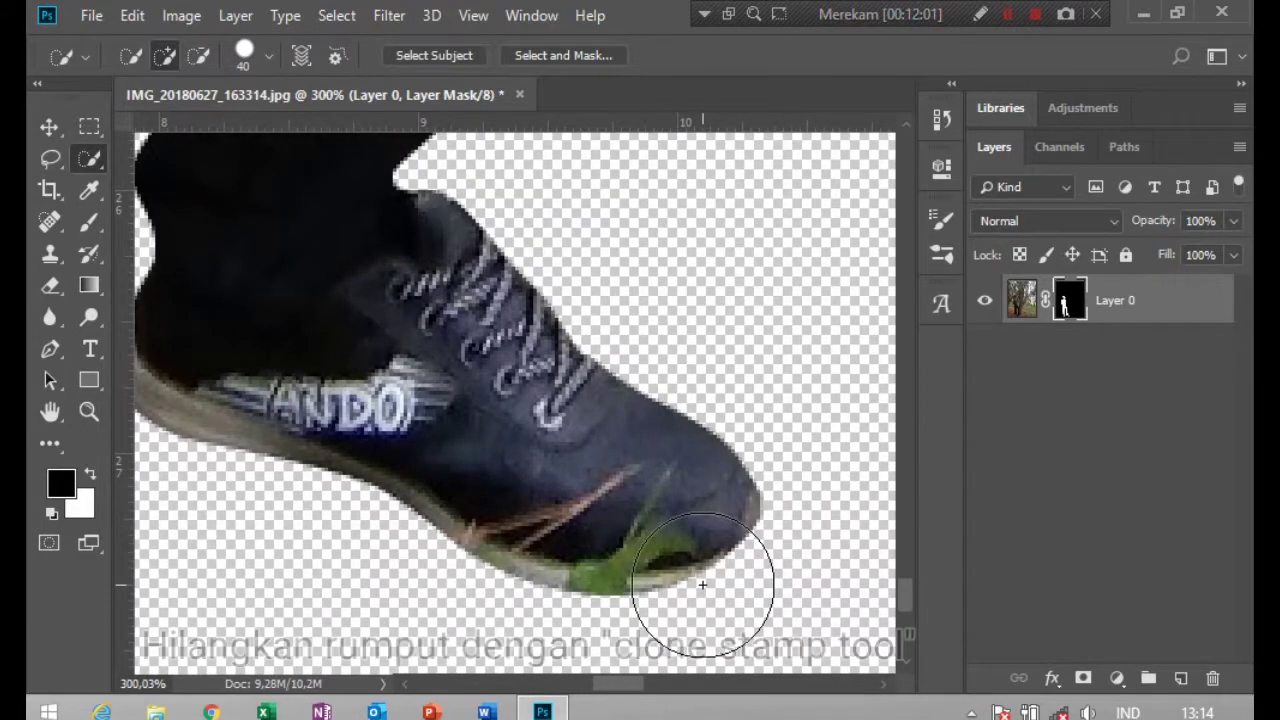
key("b")
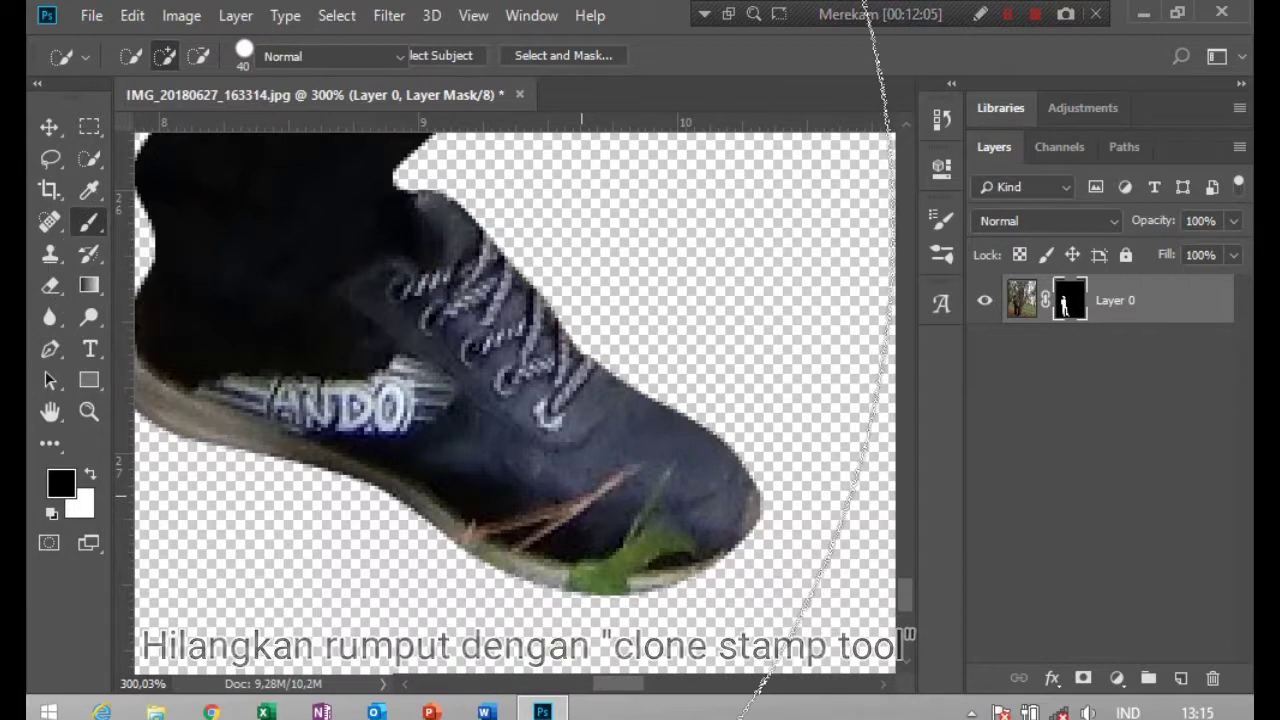
key("w")
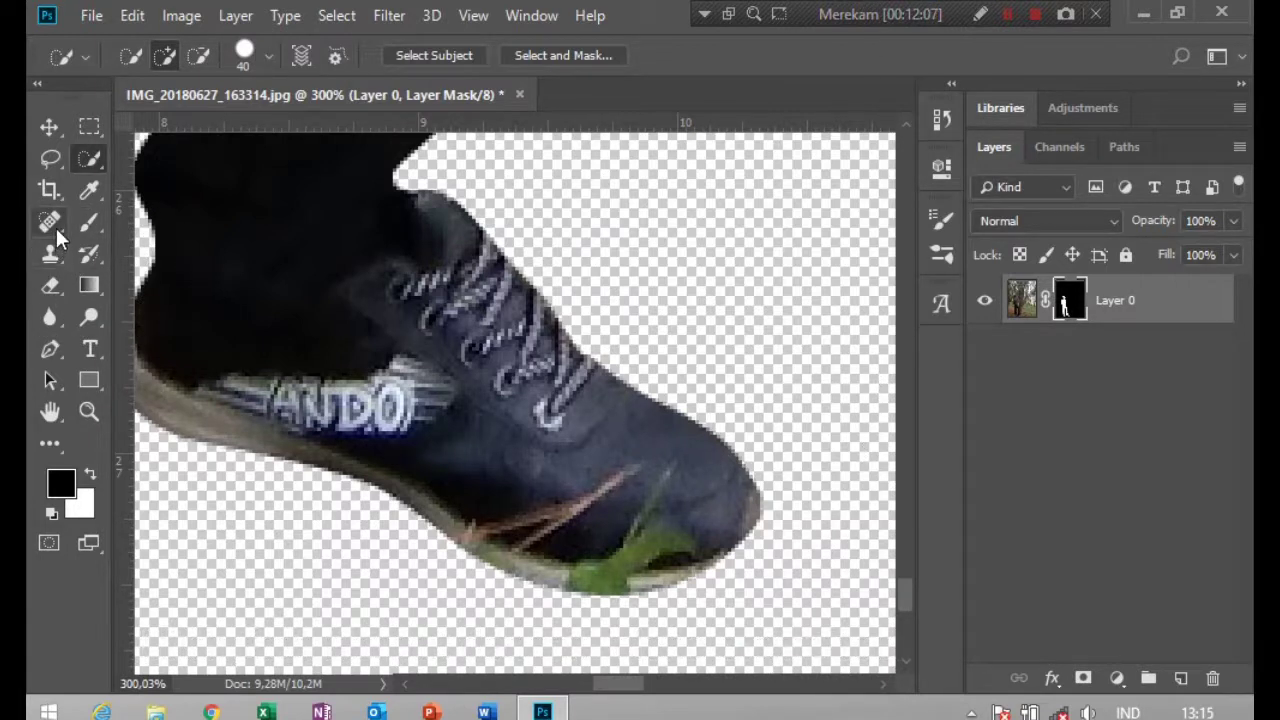
left_click(51, 251)
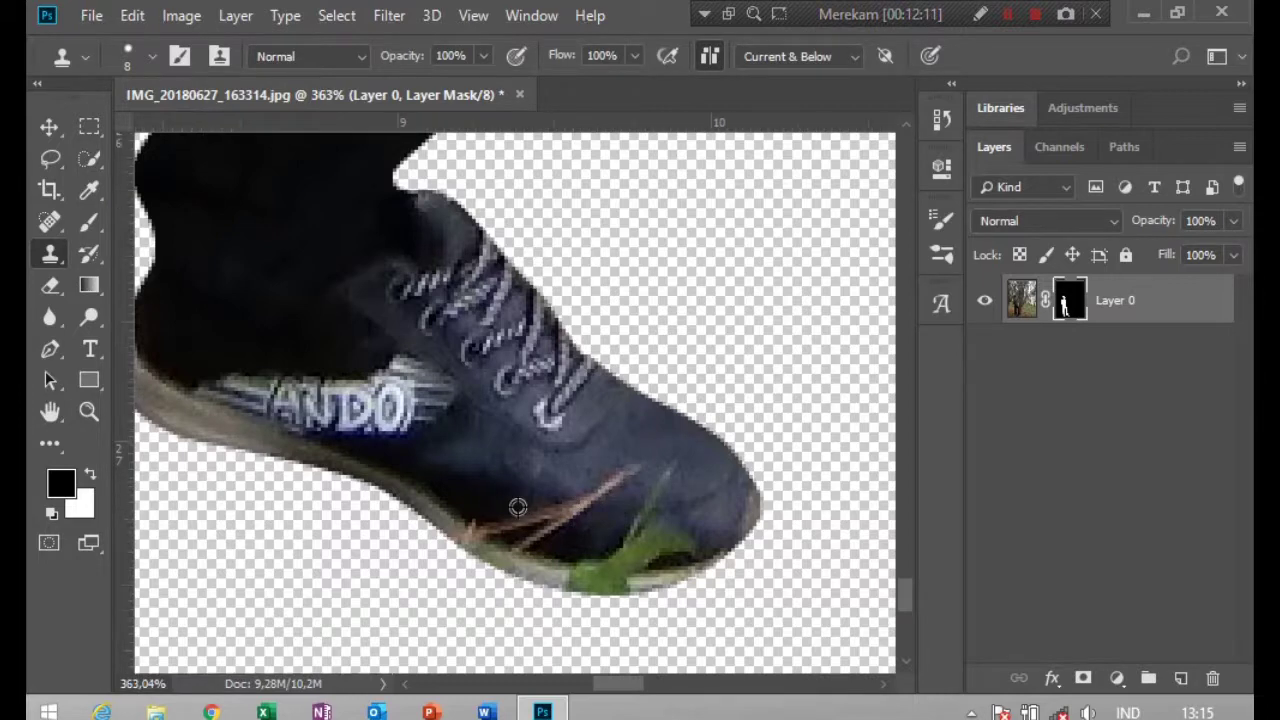
scroll(517, 507, "up", 1)
scroll(517, 507, "up", 1)
scroll(517, 507, "up", 1)
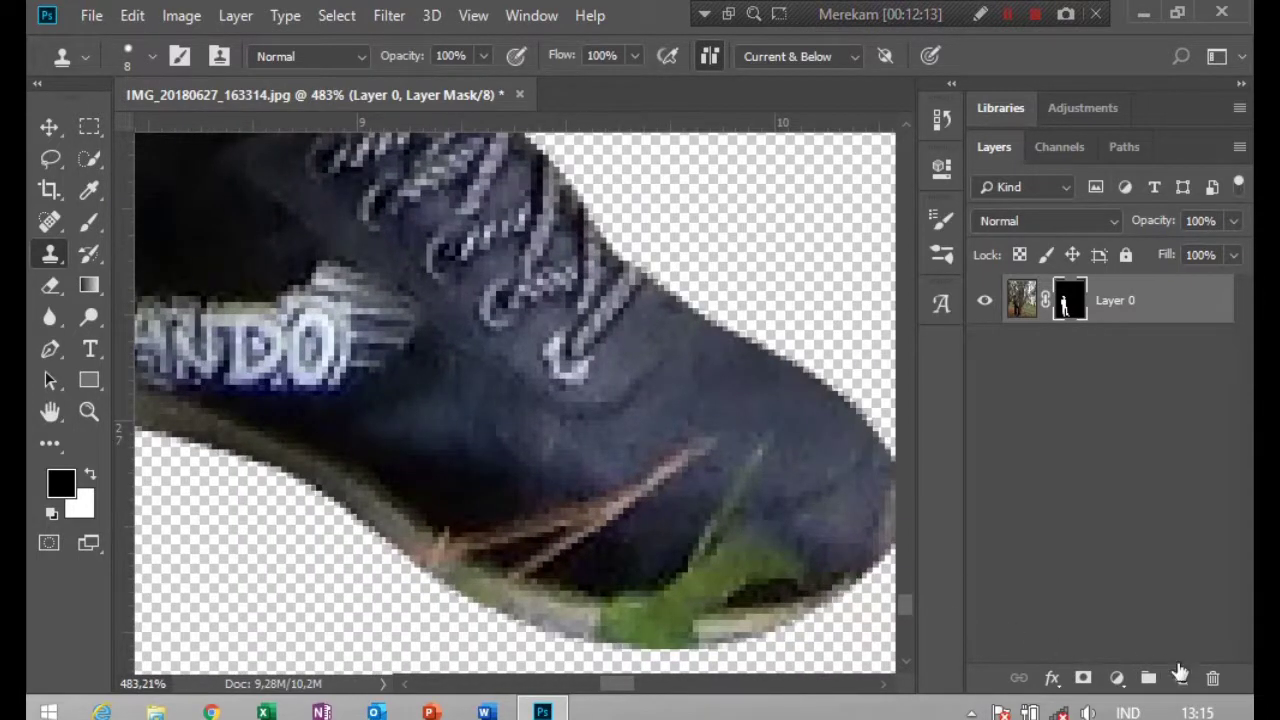
left_click(1183, 680)
key("x")
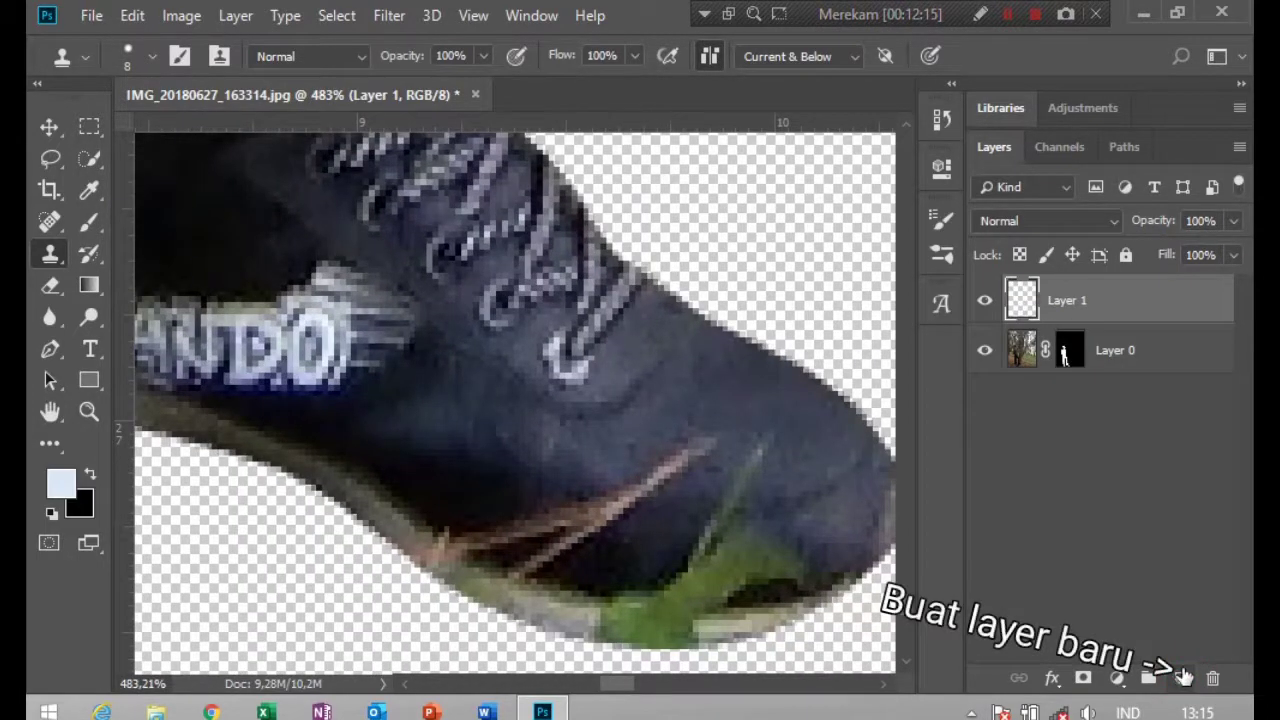
key("j")
left_click(51, 255)
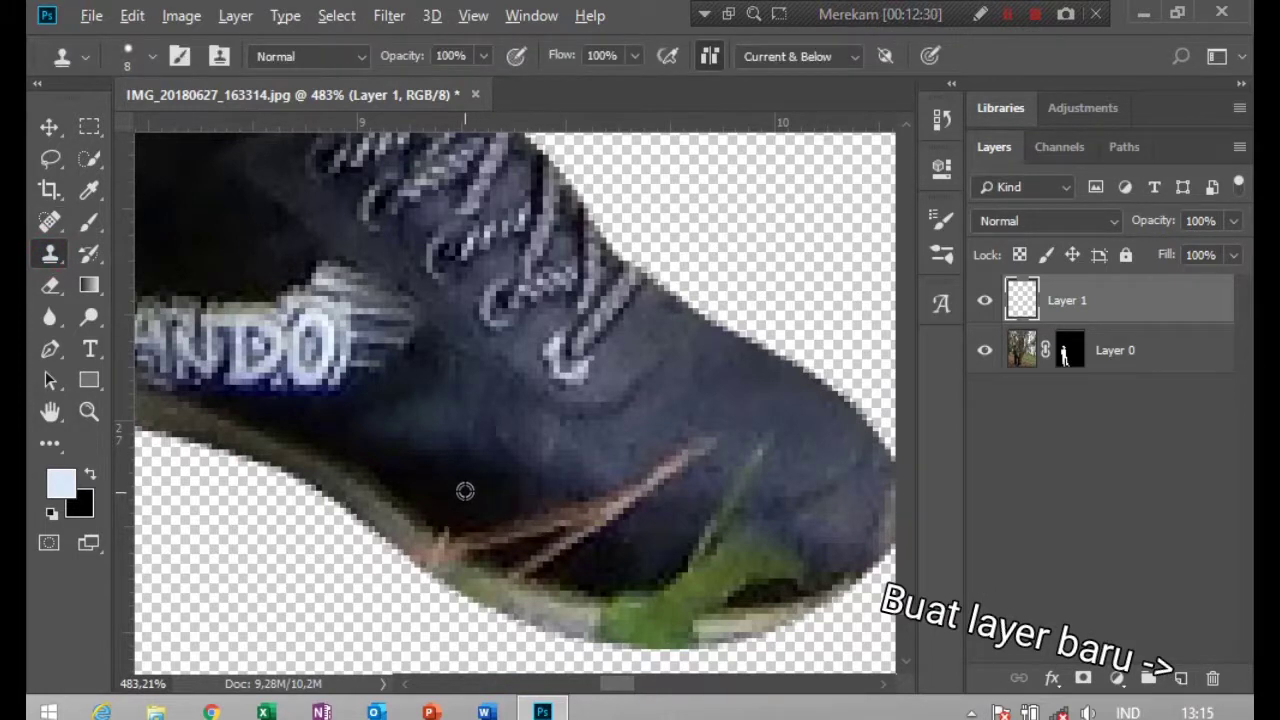
Clone dark shoe texture over the grass and twigs along the front shoe's sole.
left_click(465, 490, "alt")
left_click(552, 521)
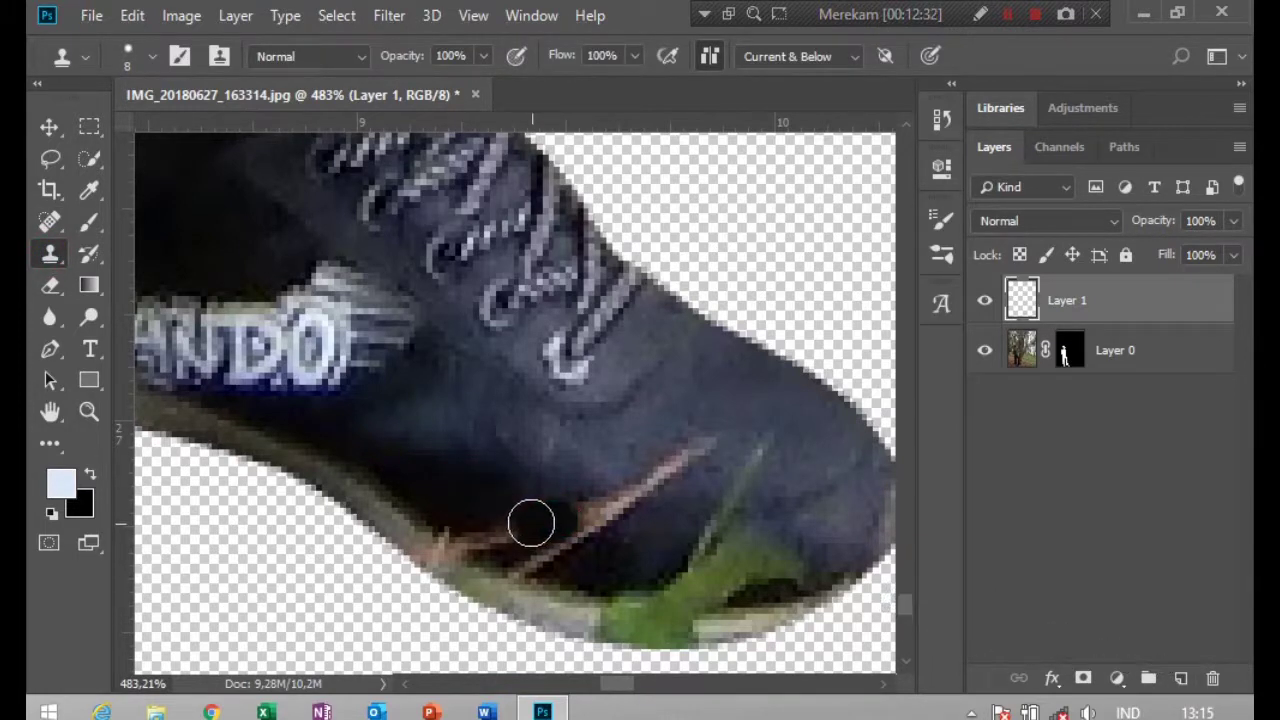
left_click(451, 491, "alt")
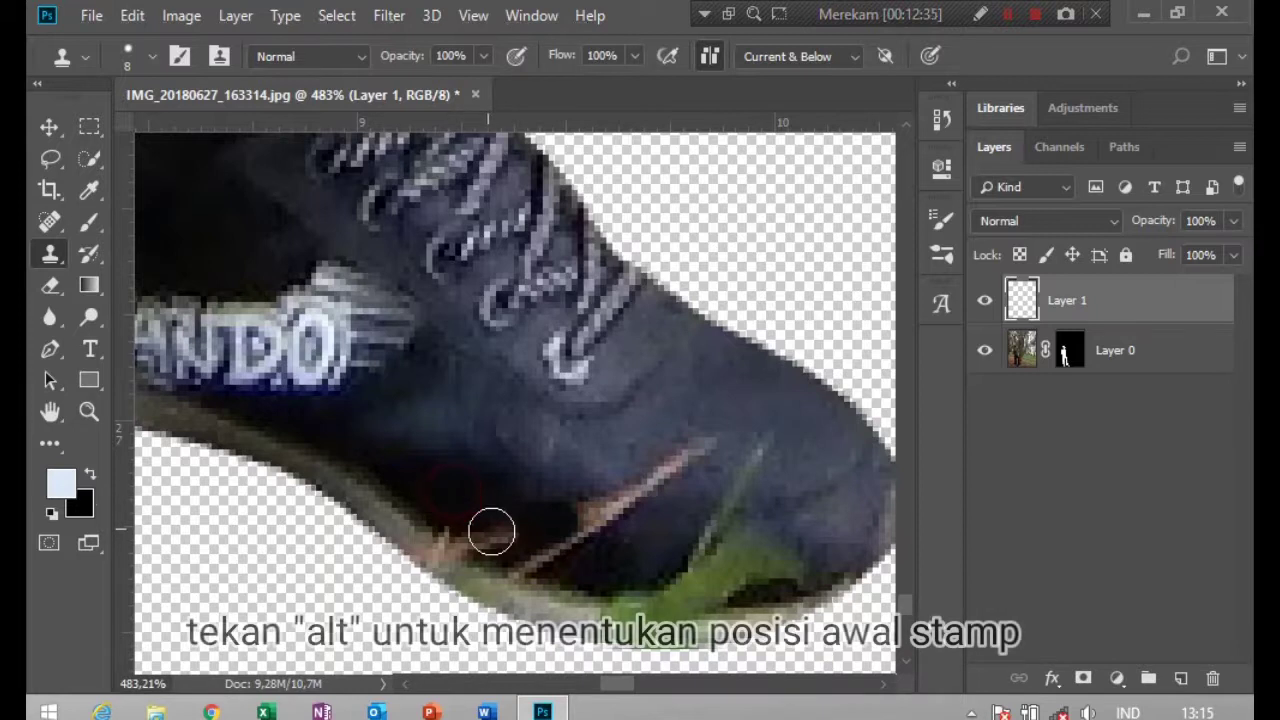
left_click(501, 535)
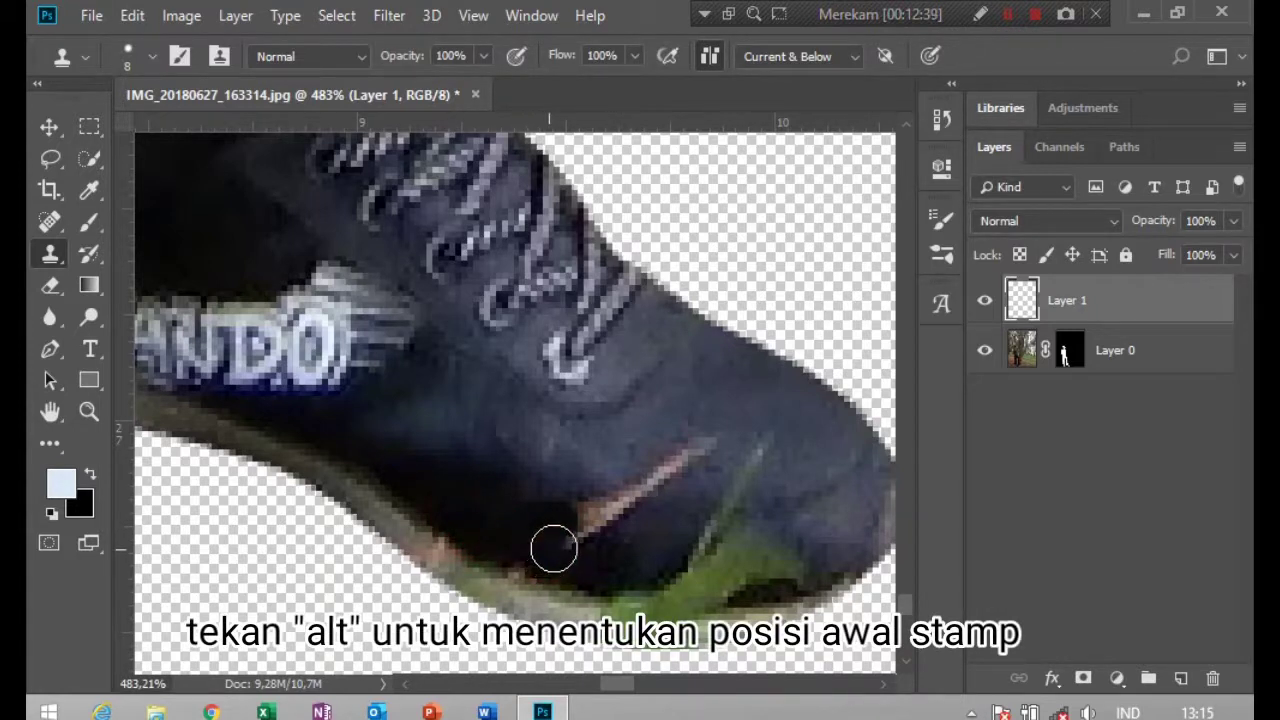
left_click(585, 543)
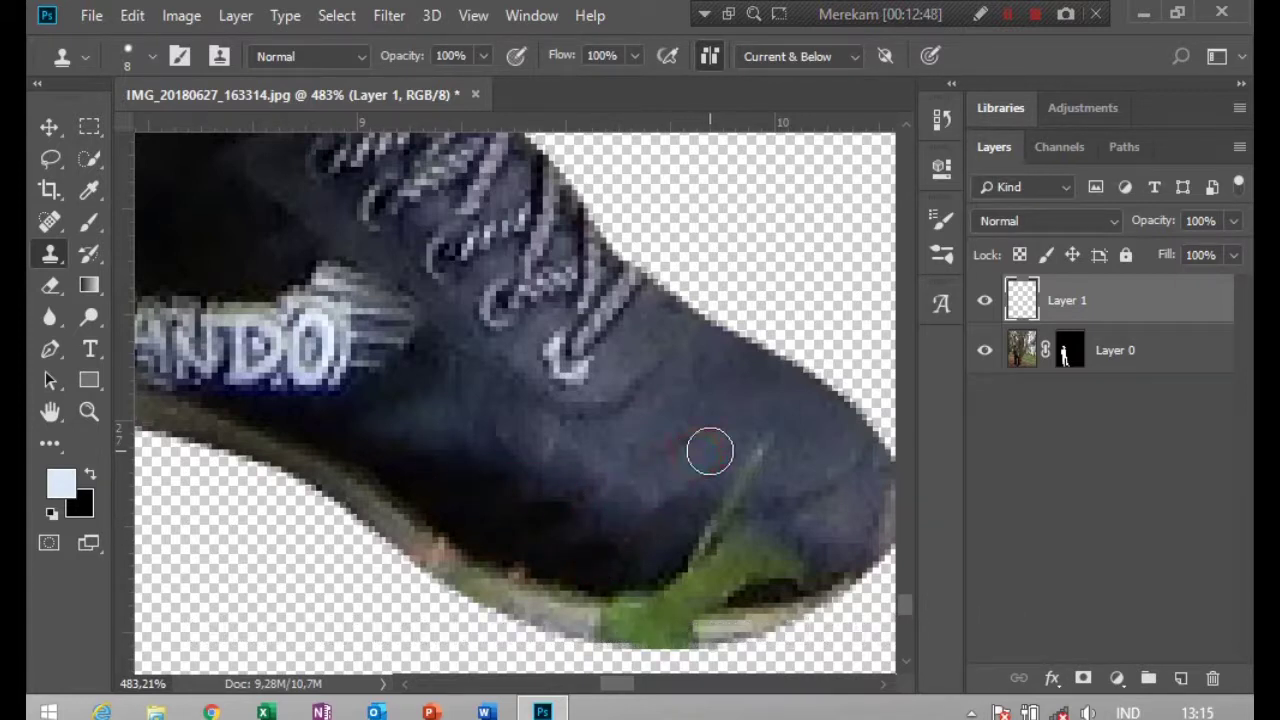
key("ctrl+z")
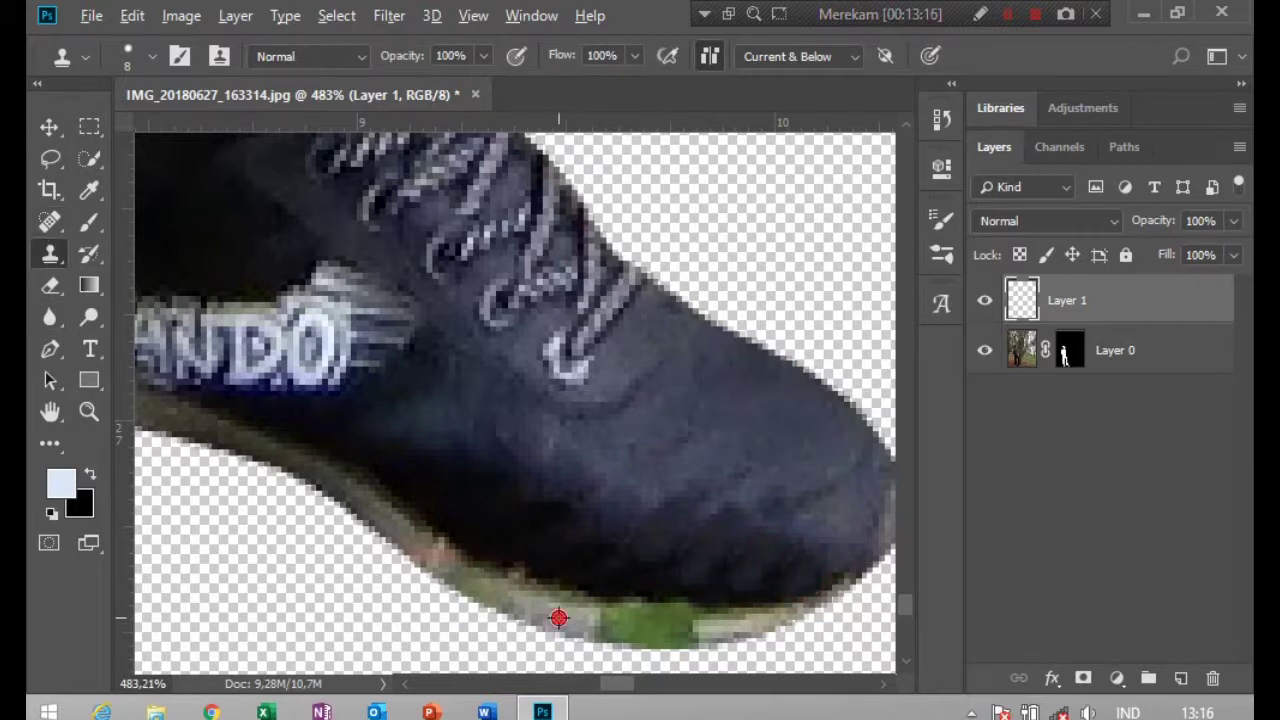
left_click_drag(621, 626, 647, 626)
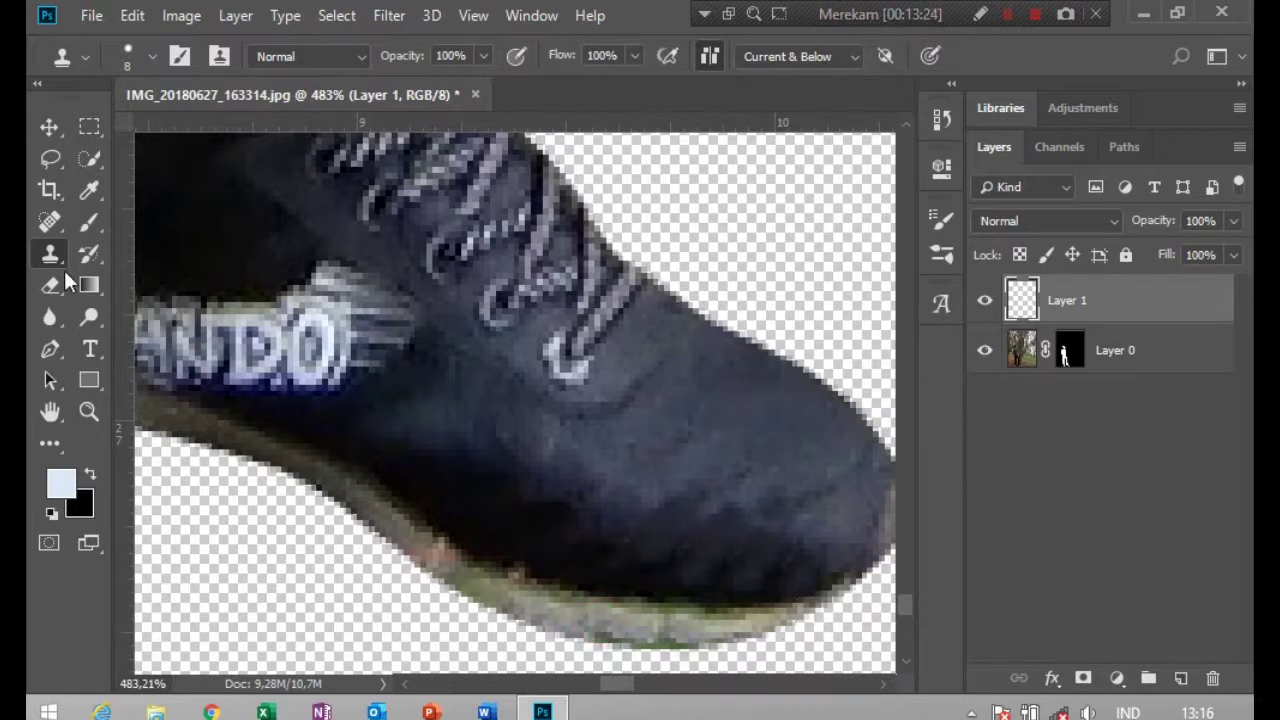
Spot-heal the remaining marks along the front shoe's lower edge and toe.
left_click(49, 221)
mouse_move(649, 571)
left_mouse_down()
mouse_move(767, 571)
mouse_move(693, 505)
left_mouse_up()
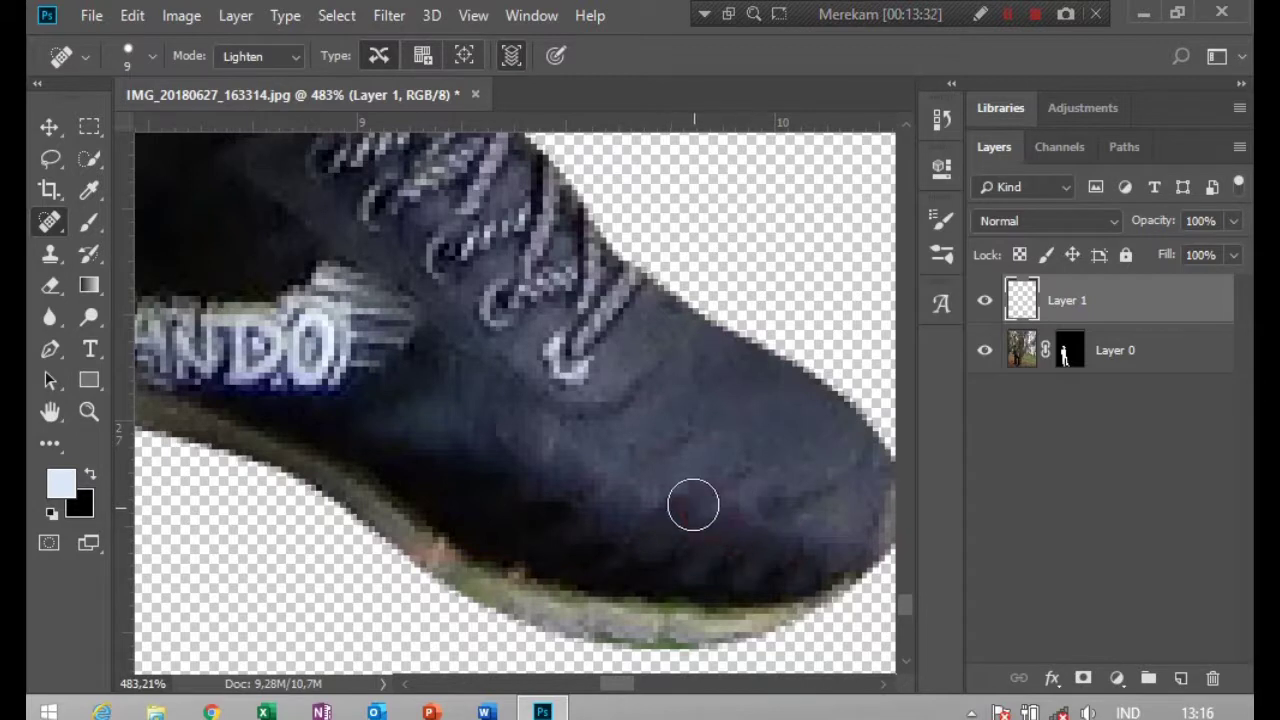
left_click(736, 517)
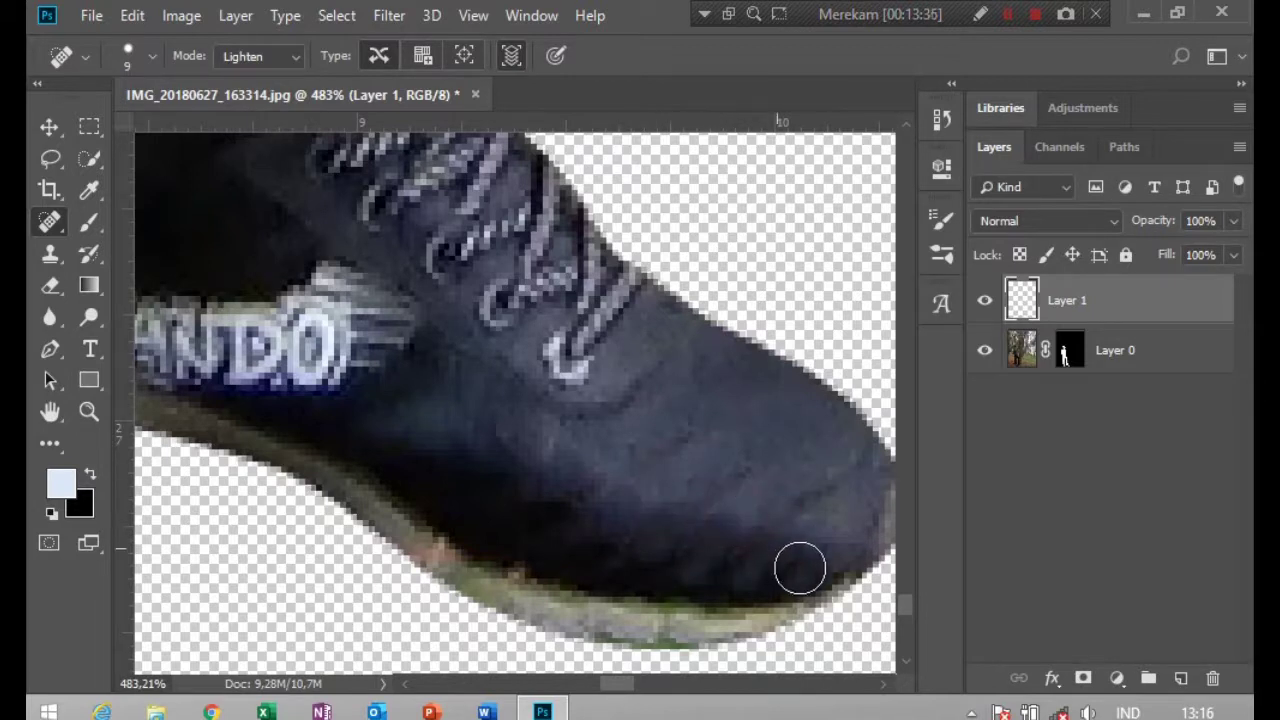
left_click(597, 557)
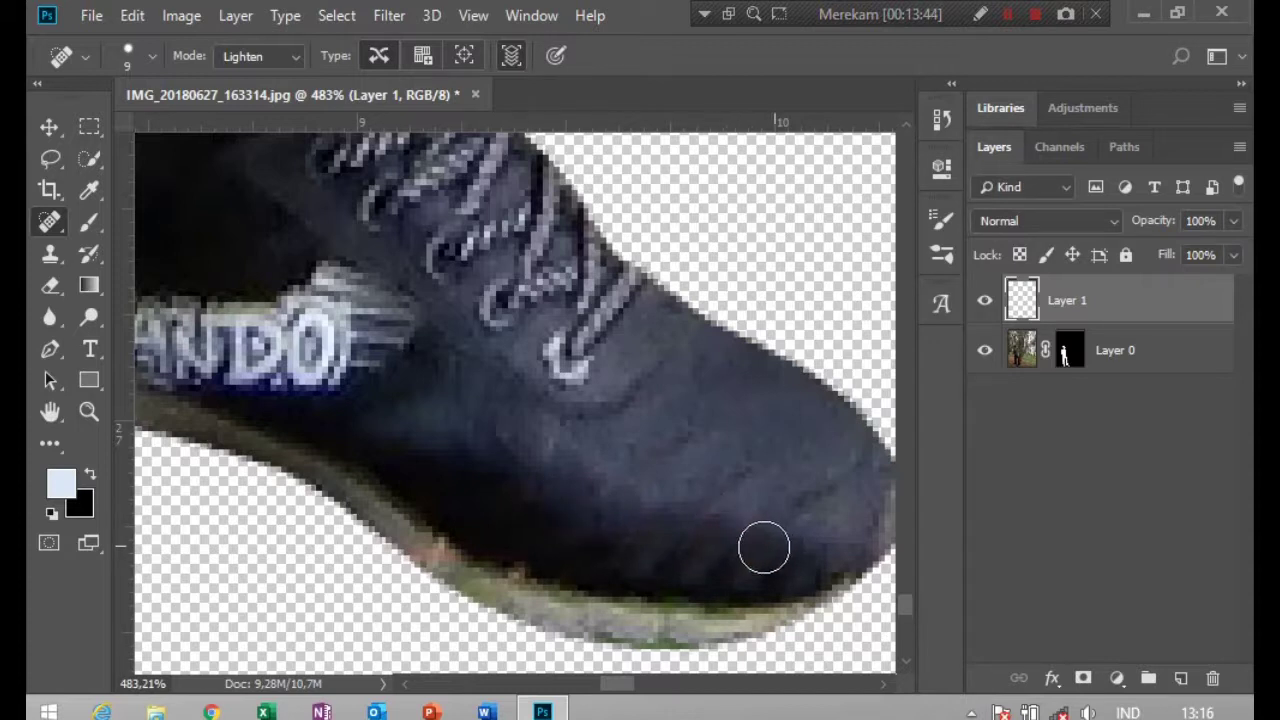
left_click(820, 562)
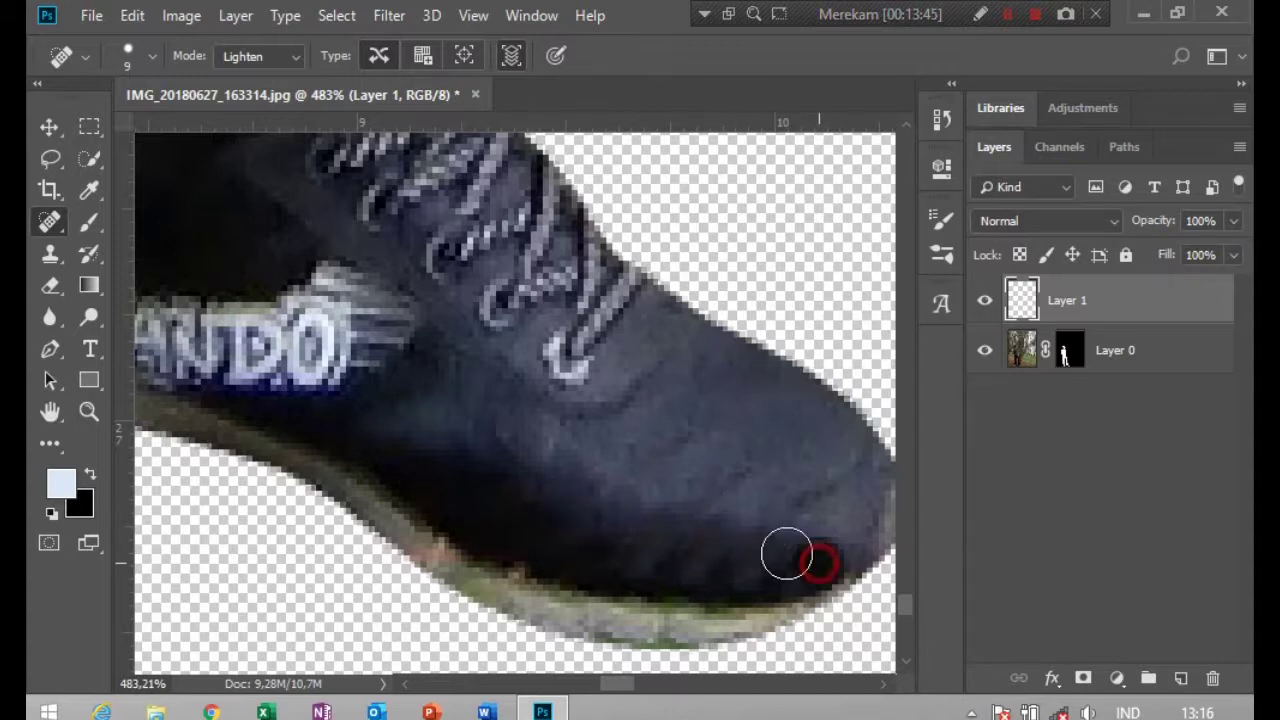
left_click(703, 550)
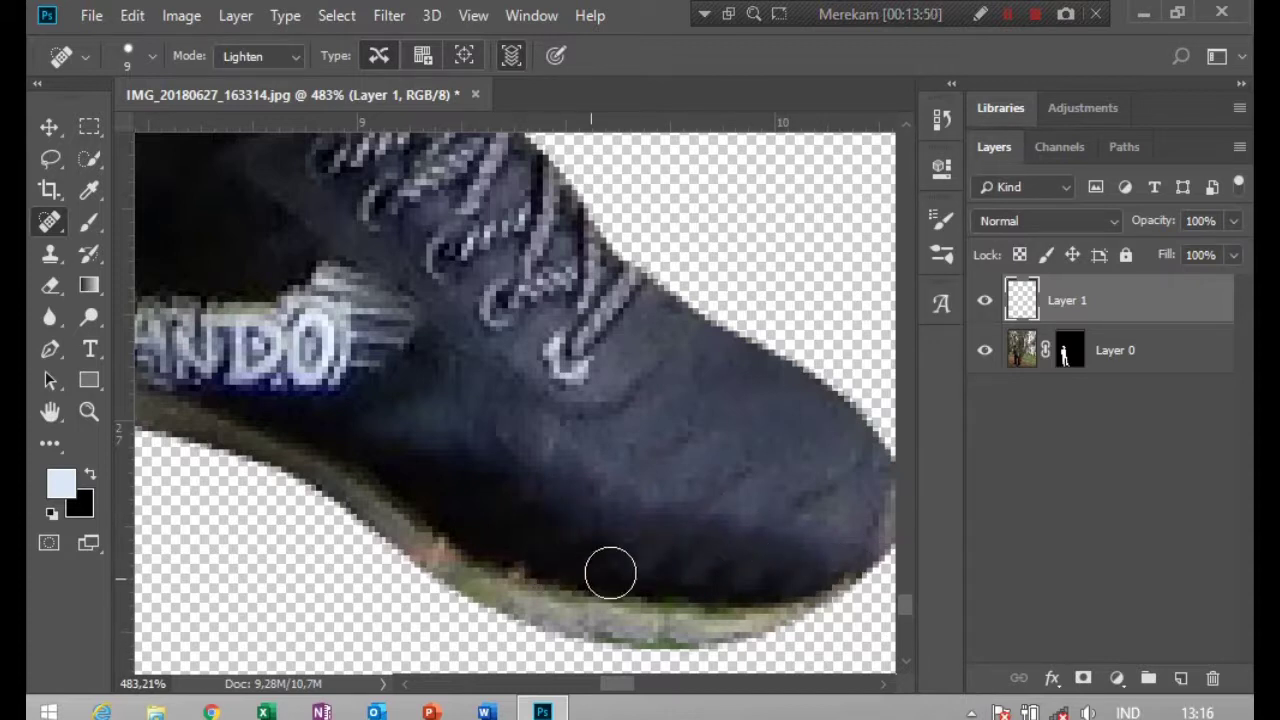
Hide Layer 1 to compare the retouch against the original shoe.
scroll(608, 565, "down", 1)
scroll(600, 565, "down", 3)
scroll(590, 563, "down", 1)
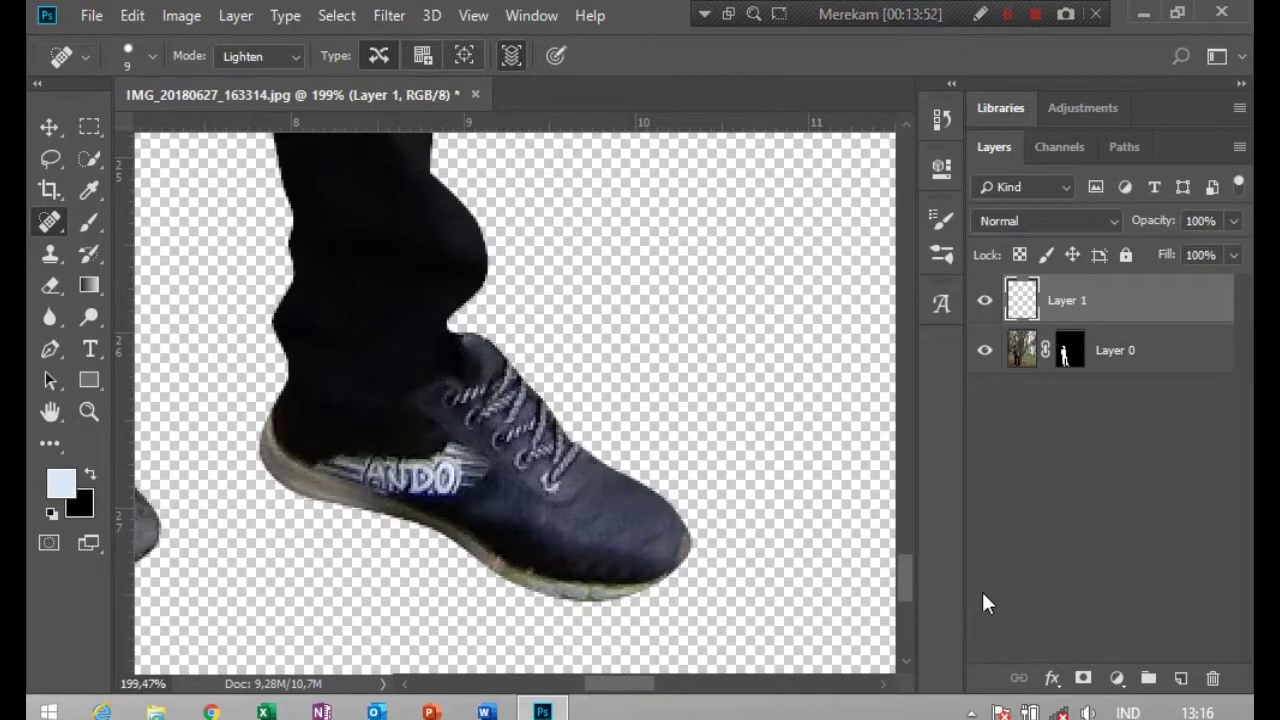
left_click(984, 302)
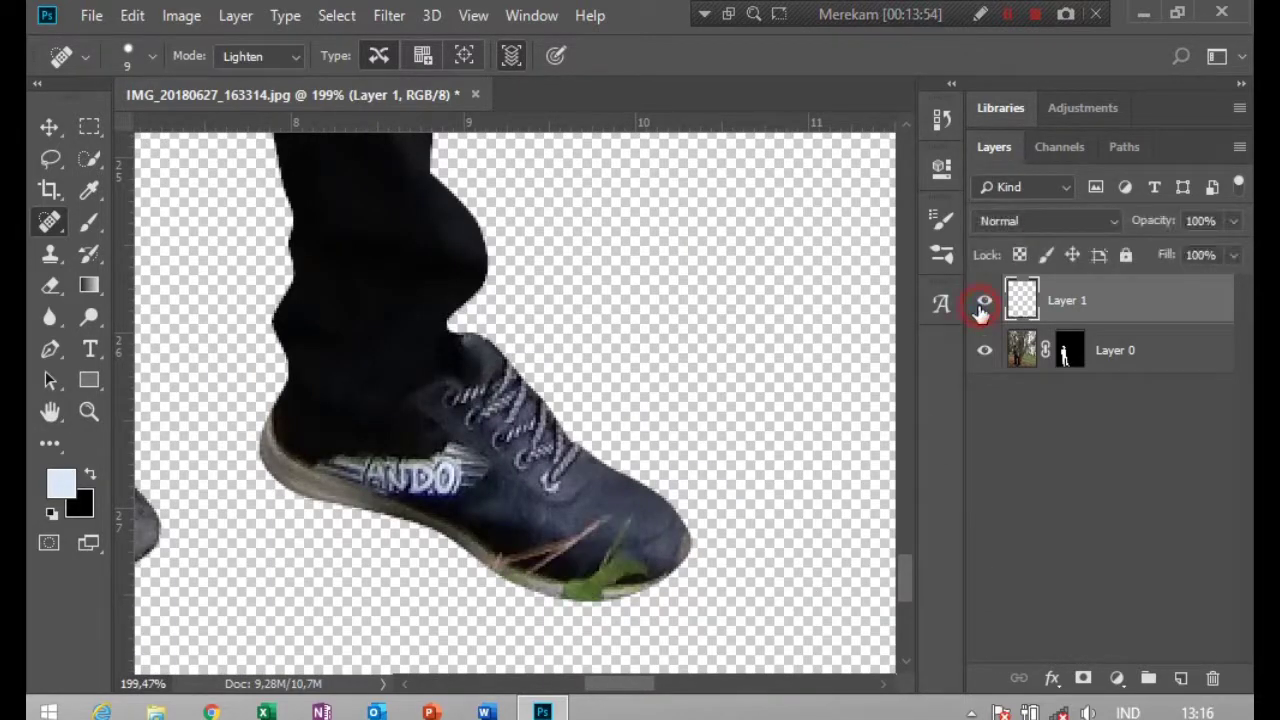
left_click_drag(622, 455, 782, 365)
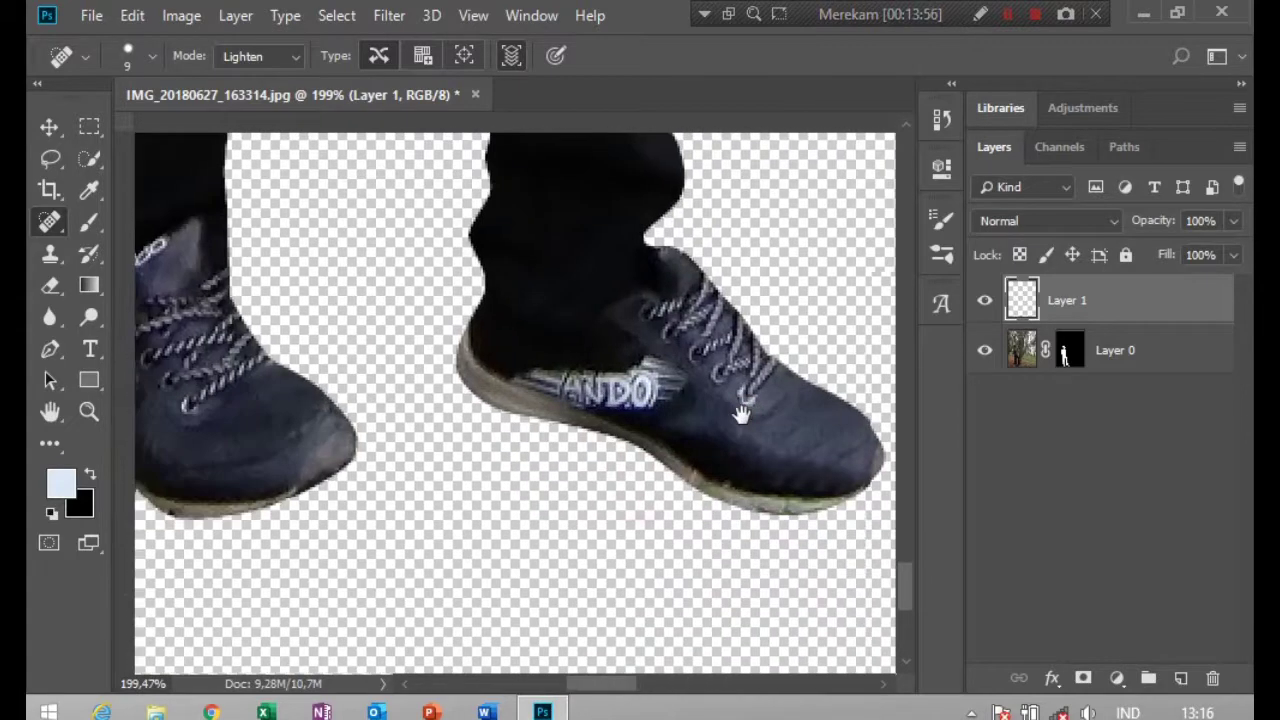
scroll(740, 450, "down", 2)
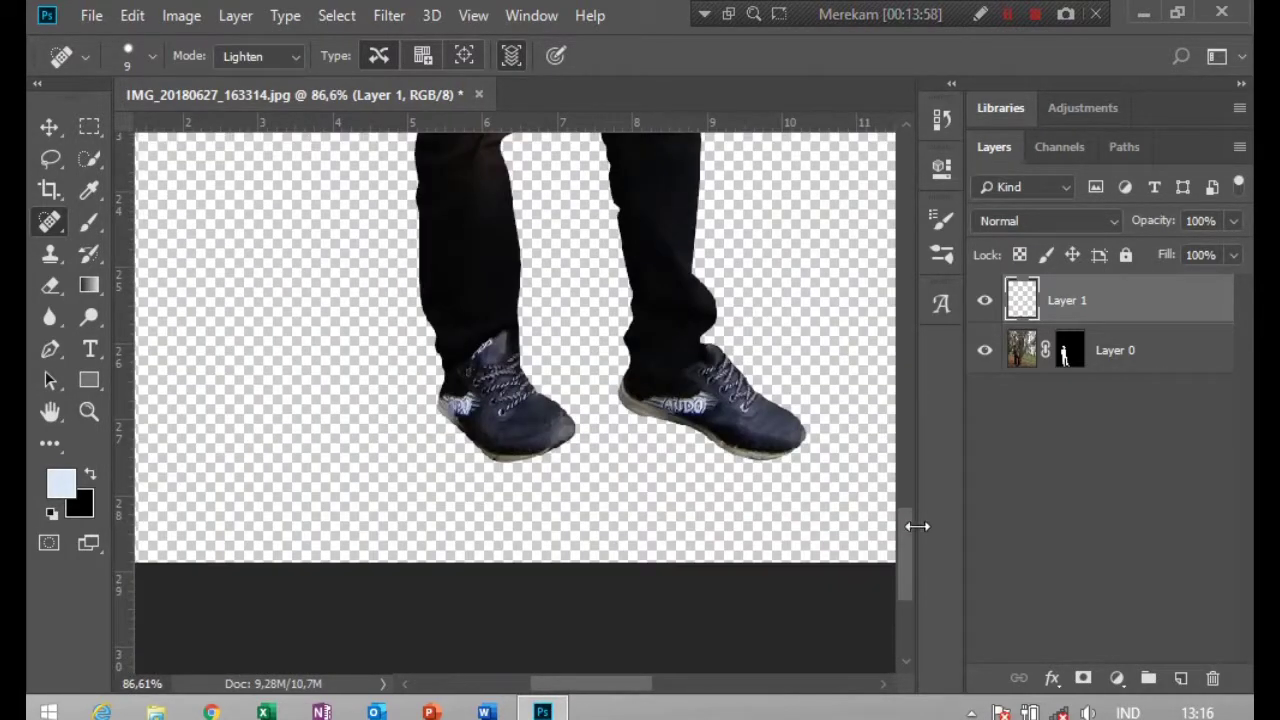
left_click_drag(900, 540, 889, 309)
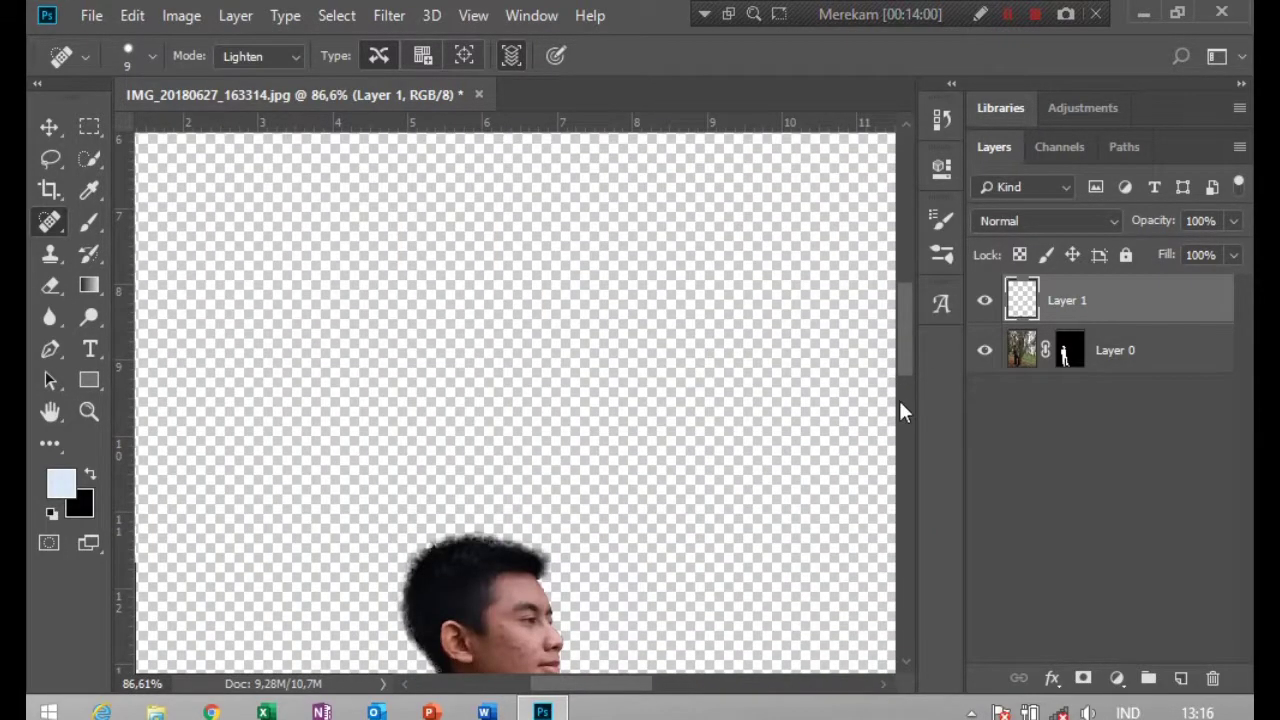
left_click_drag(900, 410, 900, 355)
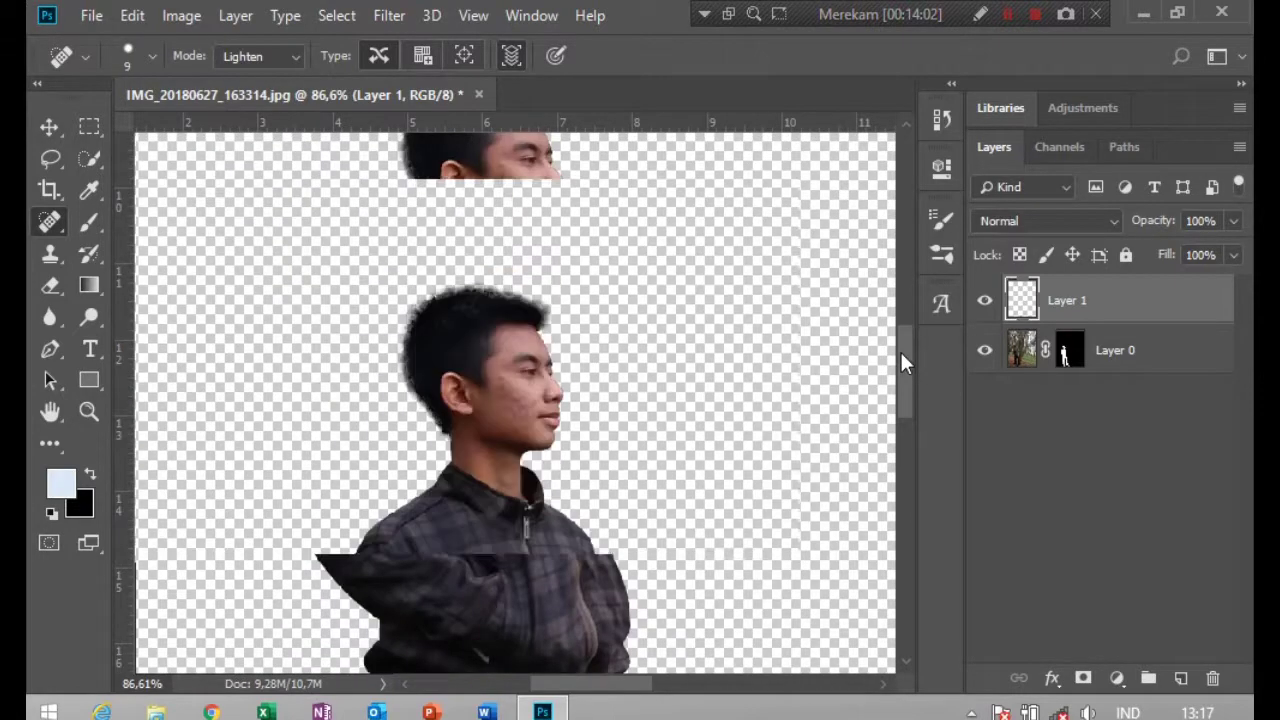
Convert Layer 0 and Layer 1 into one smart object and fit the image on screen.
left_click(1168, 356, "ctrl")
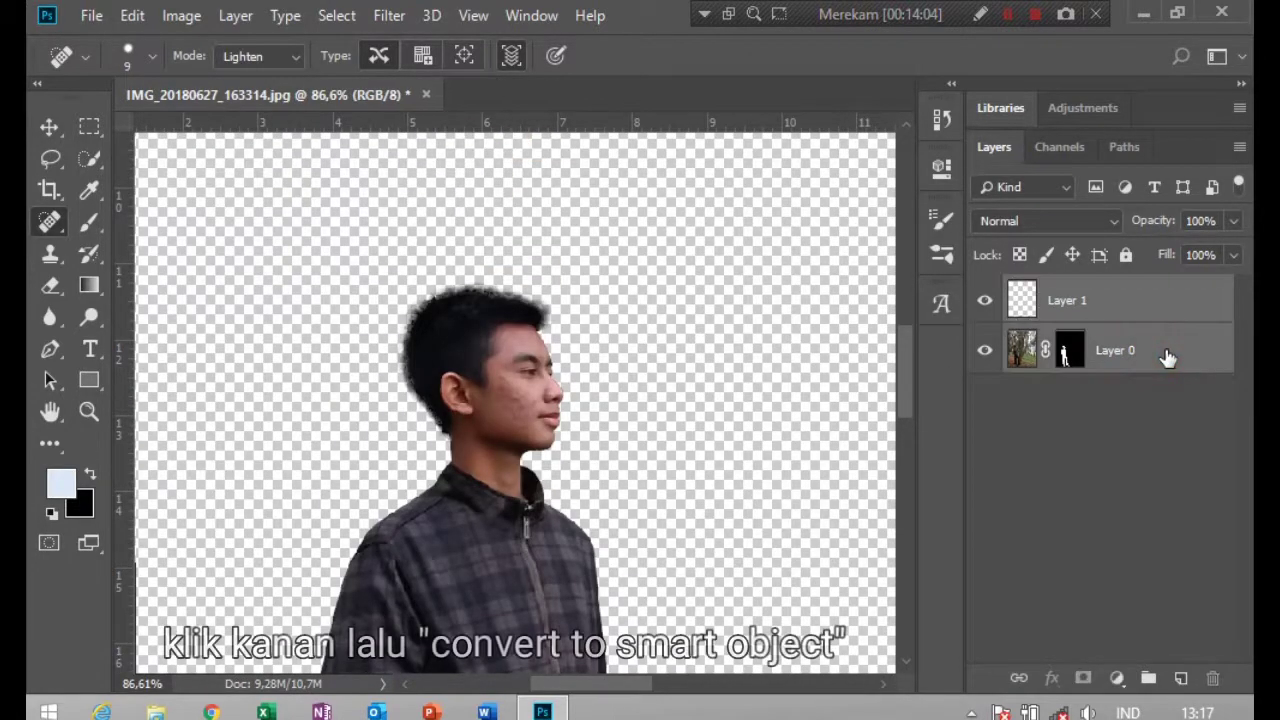
right_click(1166, 352)
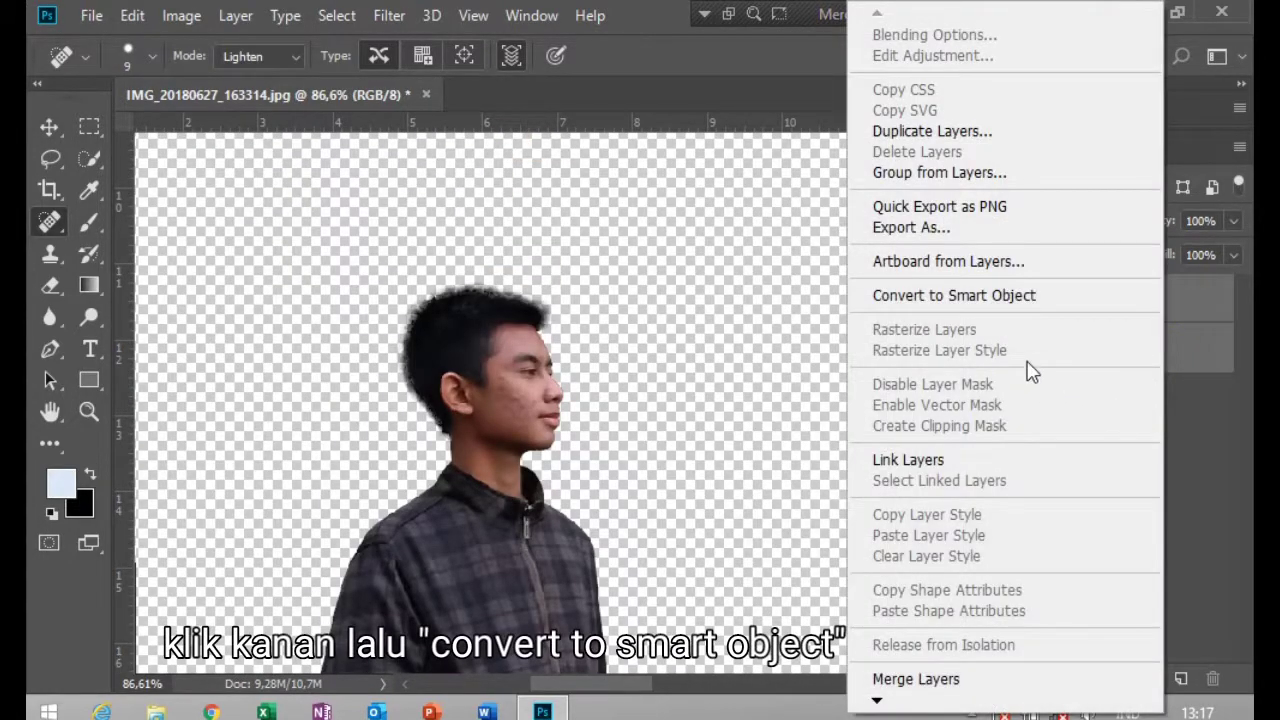
left_click(1018, 300)
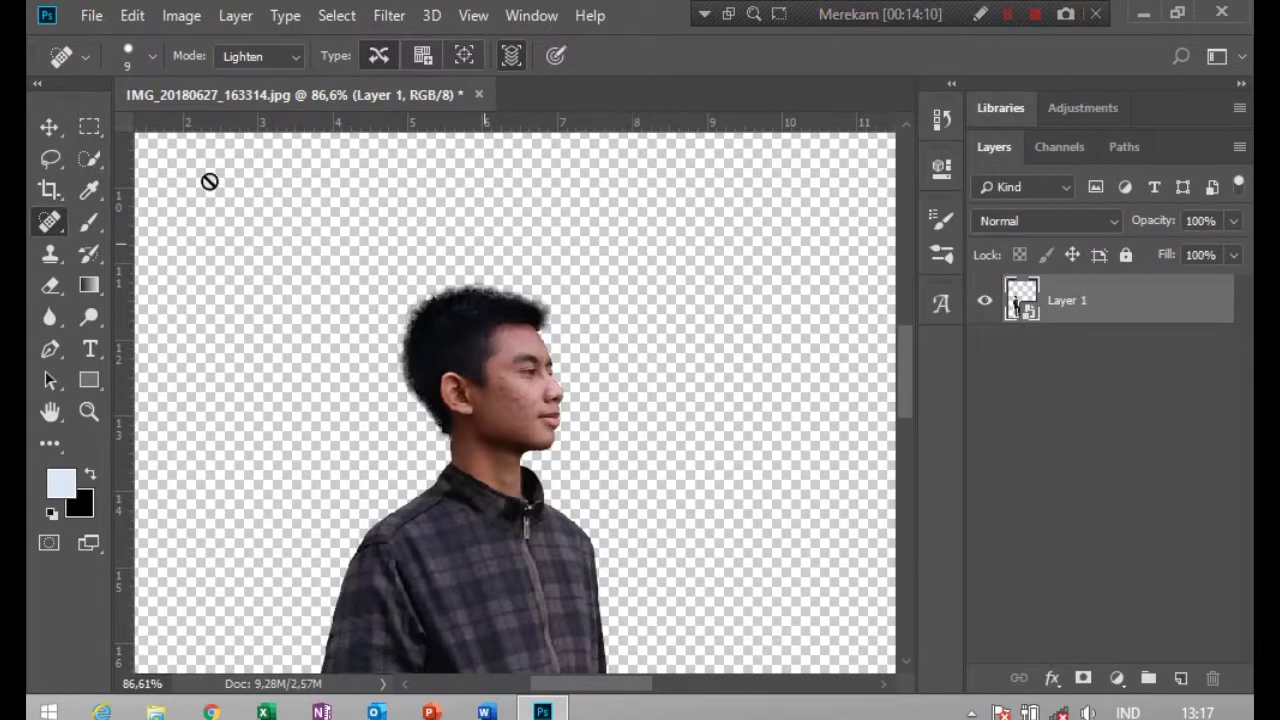
left_click(49, 127)
left_click(1071, 435)
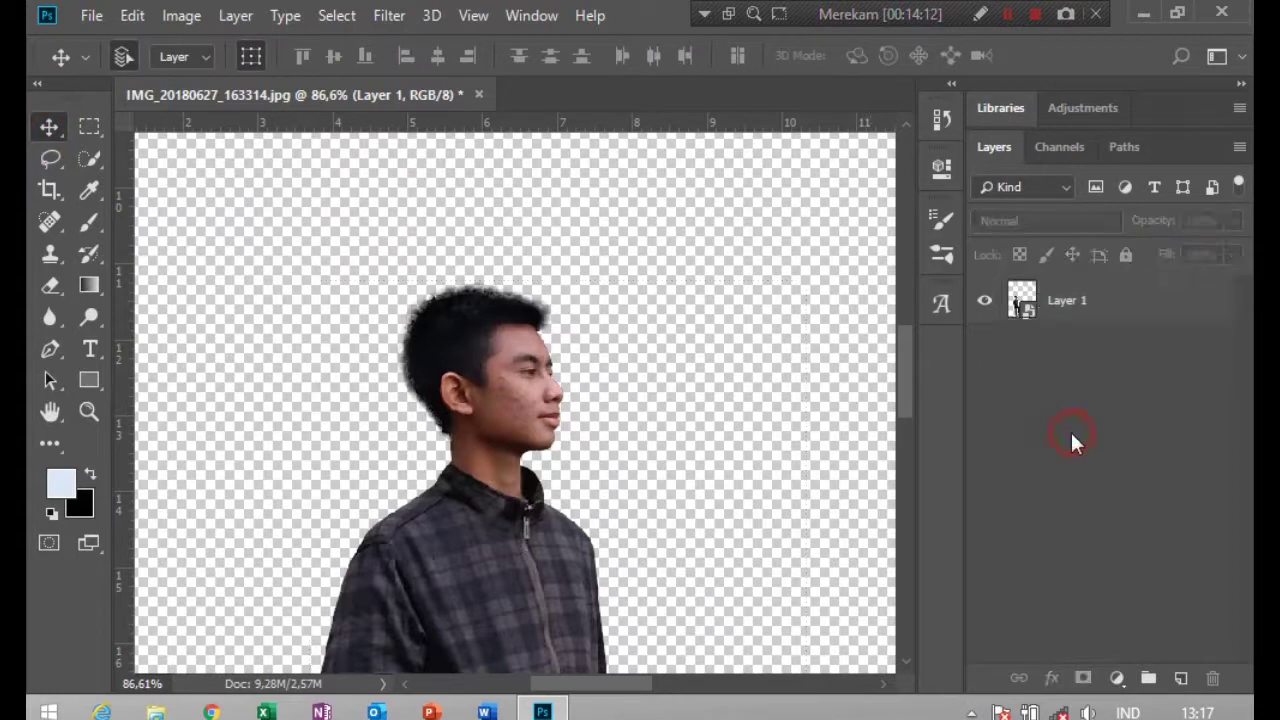
key("ctrl+0")
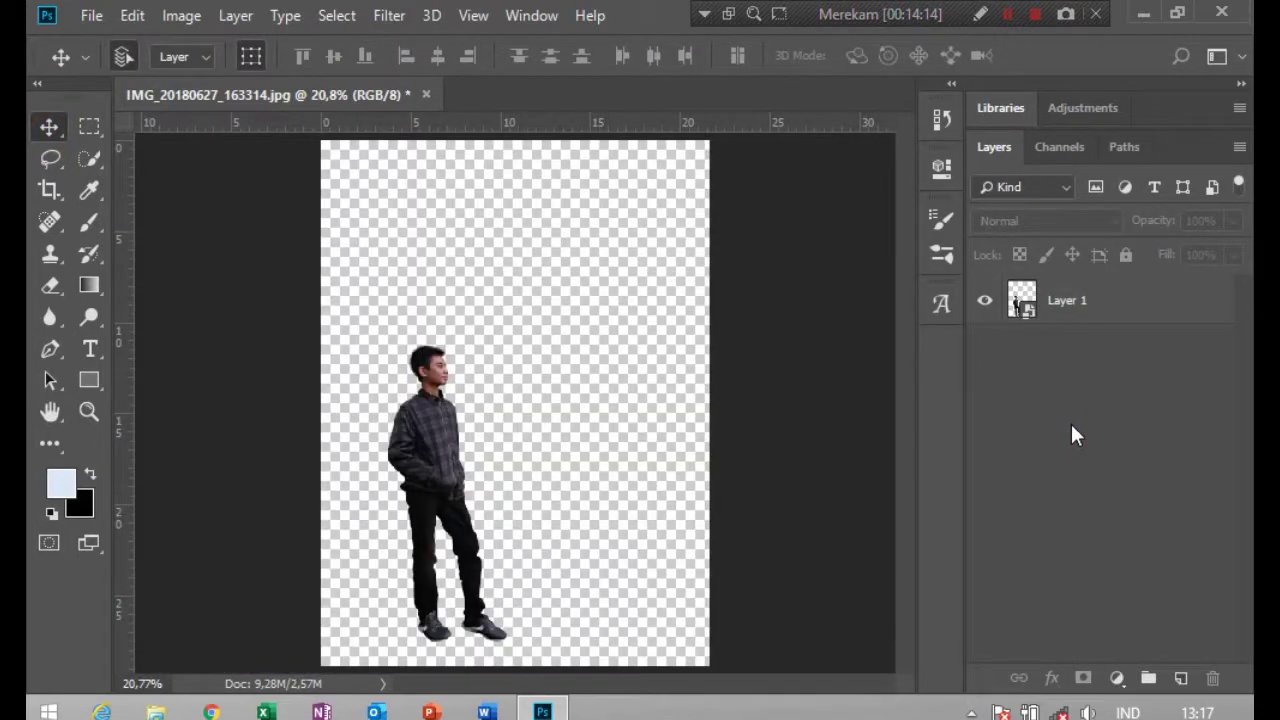
Open alex-azabache-Vtgrmre8qCA-unsplash.jpg from the Desktop folder.
left_click(90, 18)
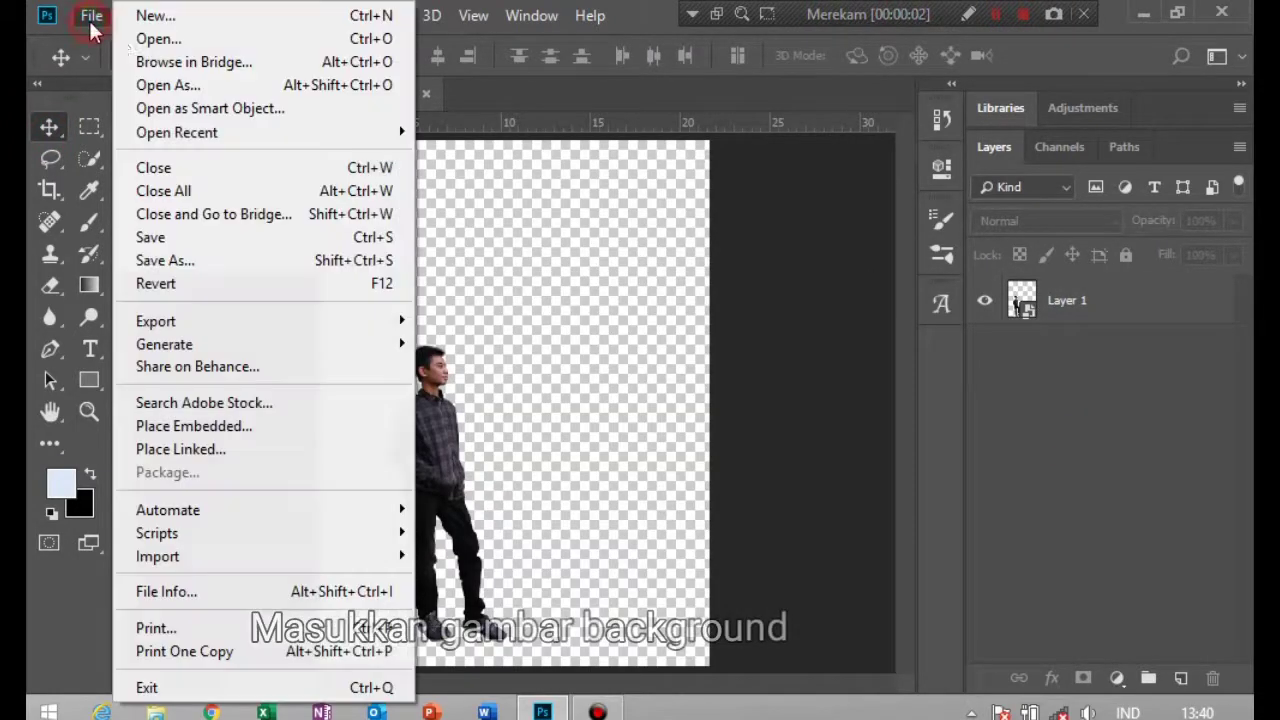
left_click(149, 38)
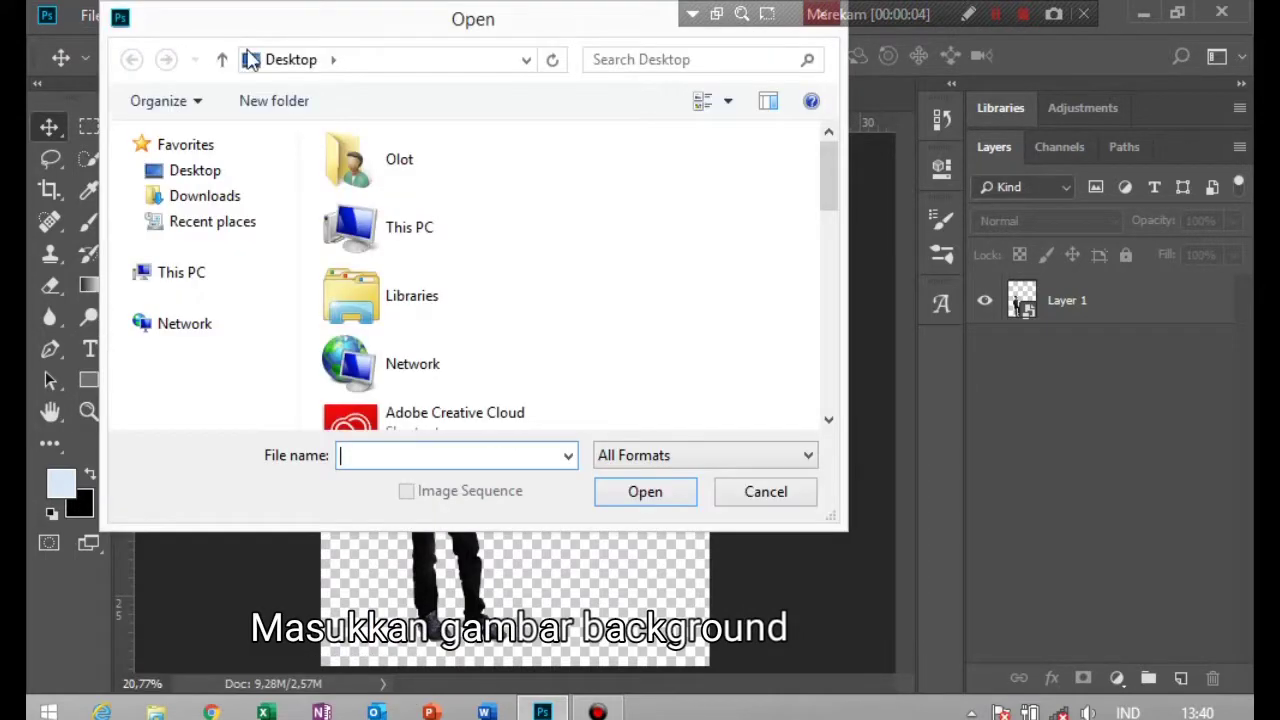
left_click(182, 298)
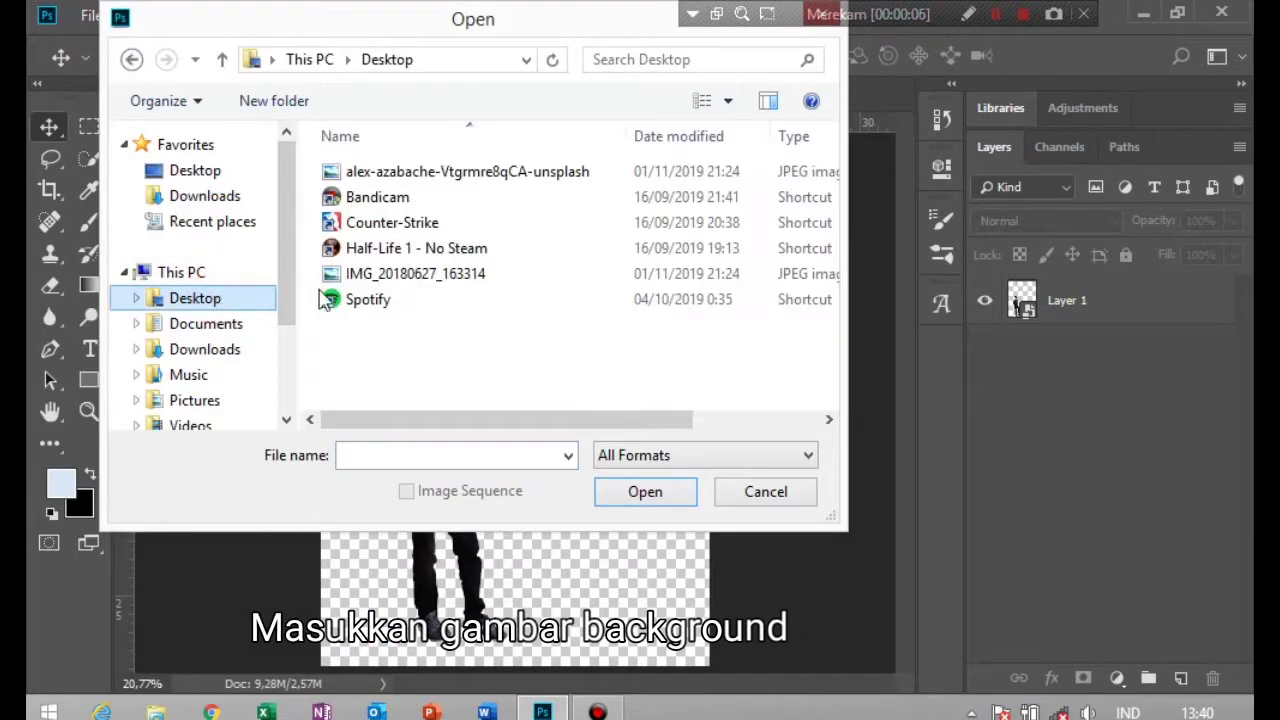
left_click(410, 172)
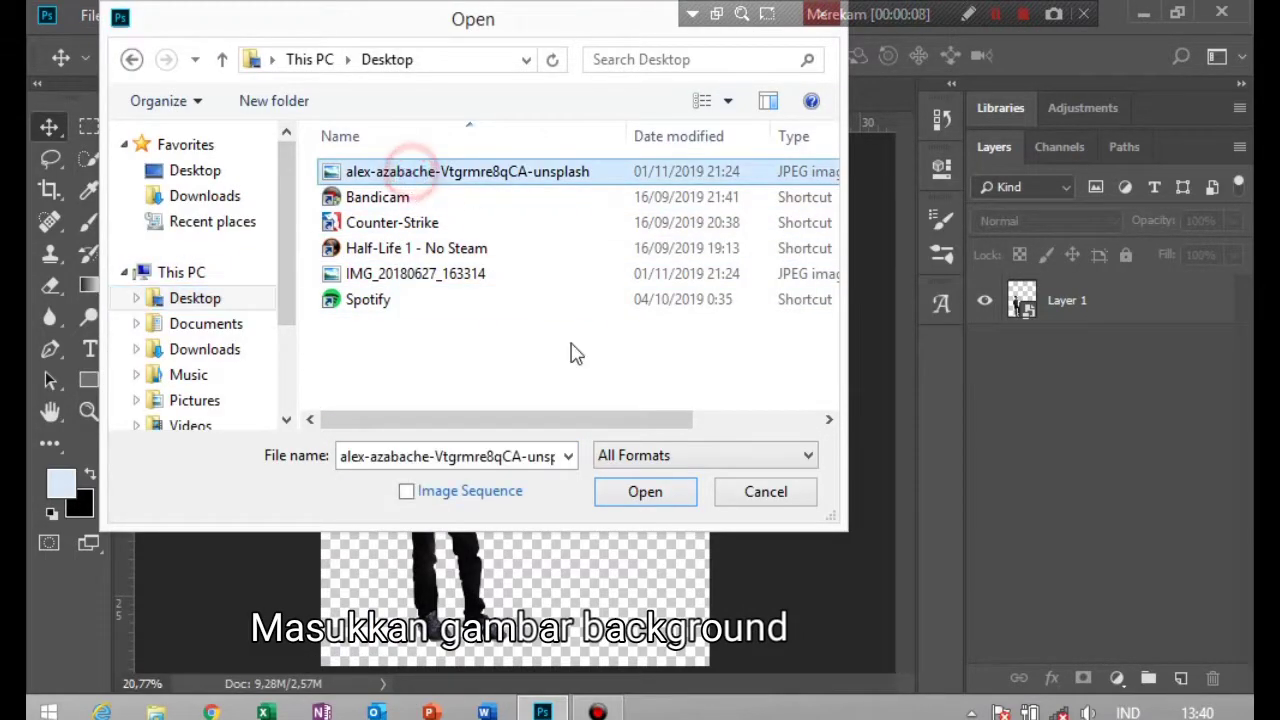
left_click(643, 493)
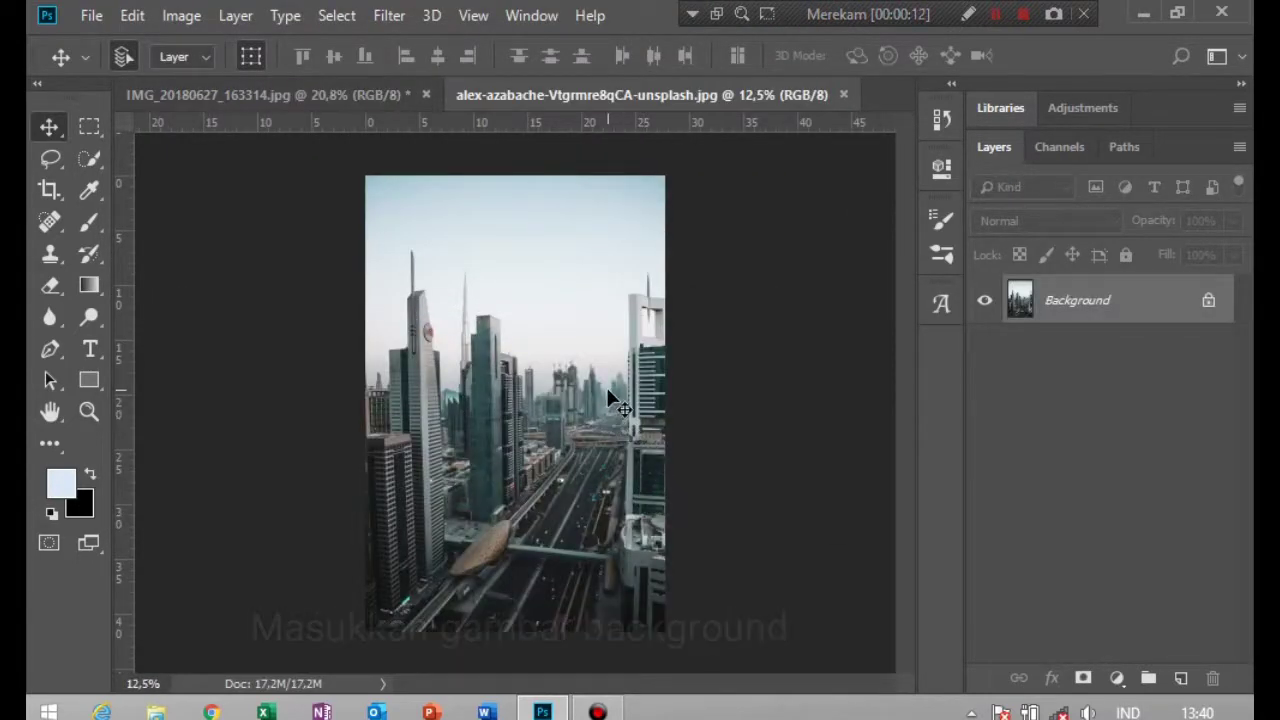
Drag the man's Layer 1 from the cut-out document into the city photo.
left_click(322, 94)
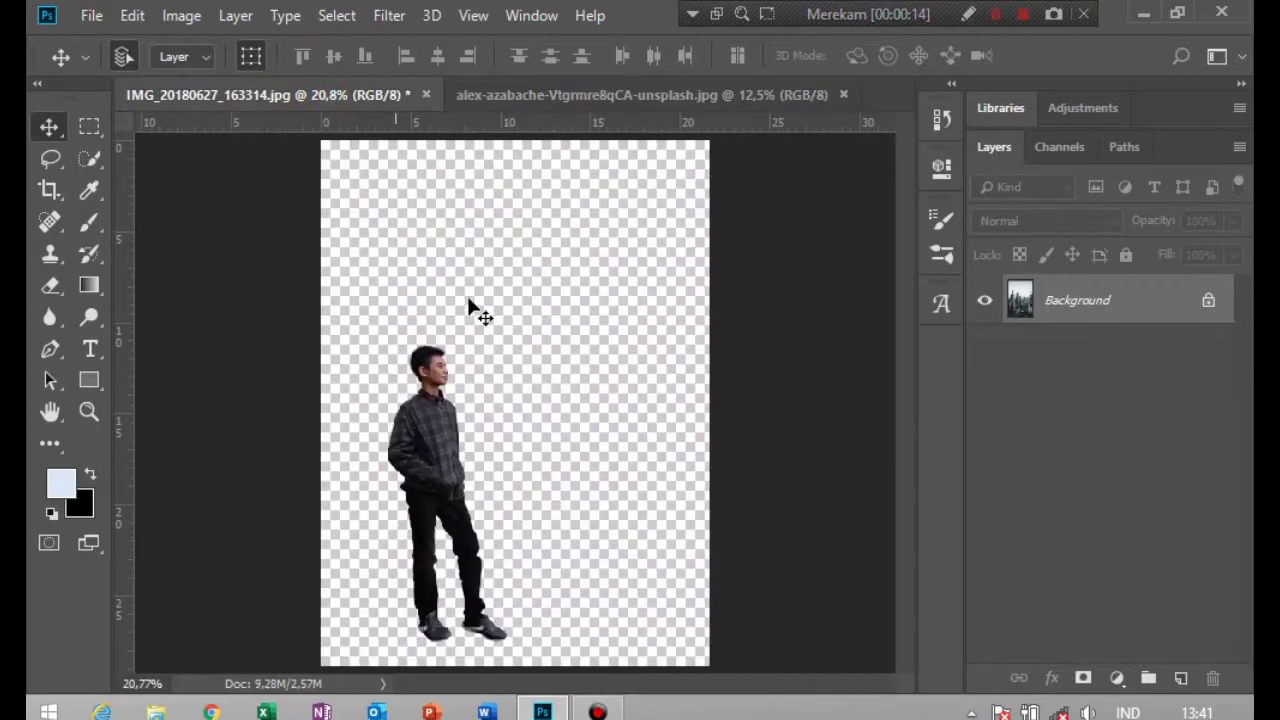
left_click(442, 450)
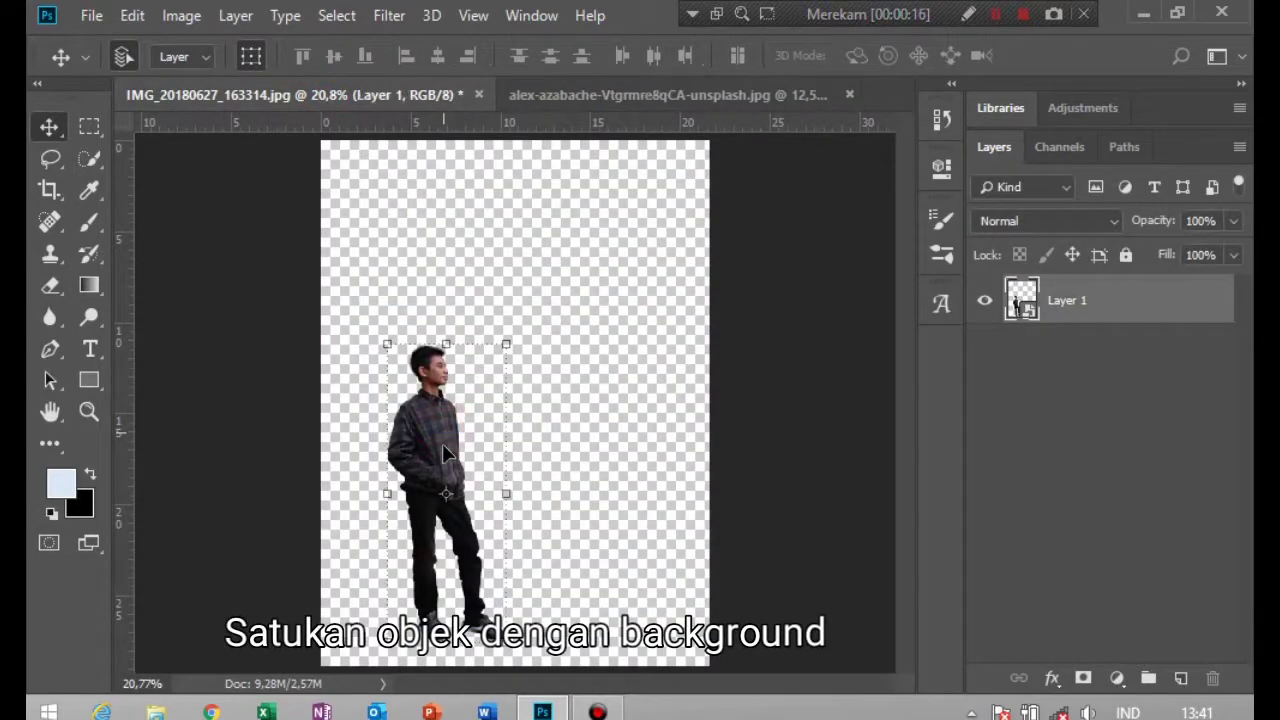
left_click_drag(452, 418, 497, 456)
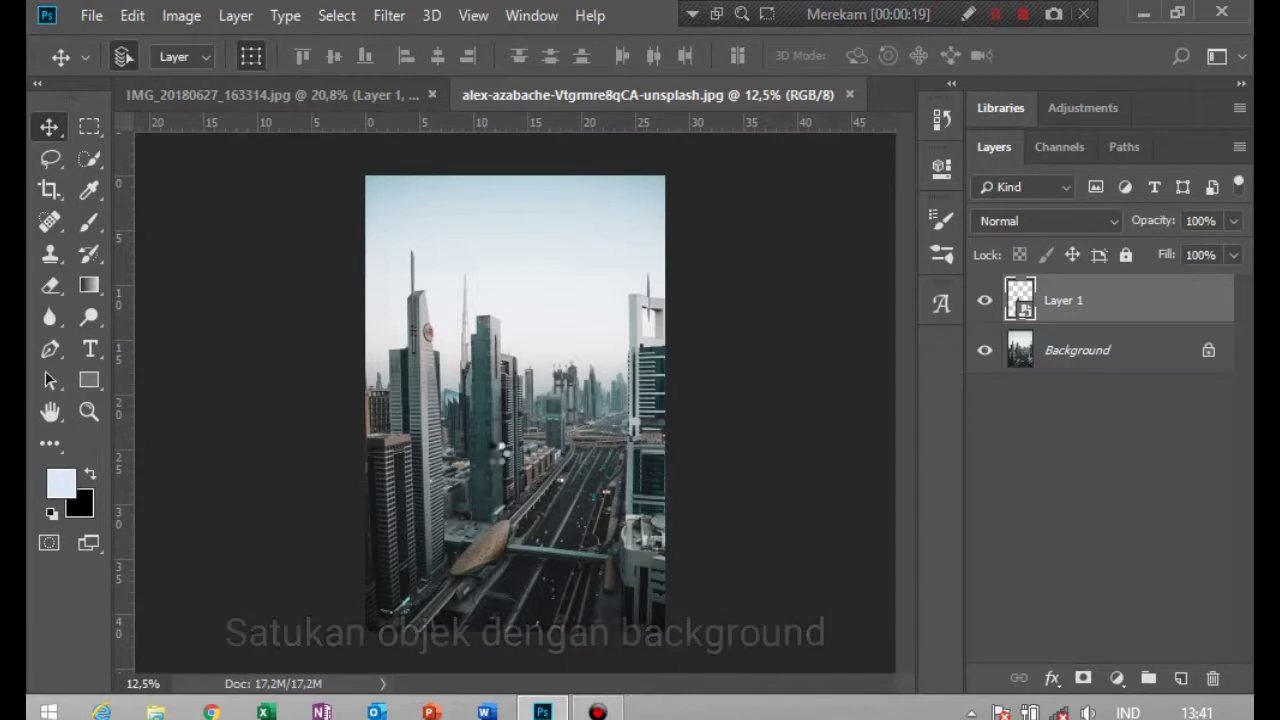
left_click(780, 493)
Move the man left and up so his shoes rest on the pod-shaped dome.
scroll(612, 505, "up", 4)
scroll(612, 505, "up", 3)
scroll(612, 505, "up", 3)
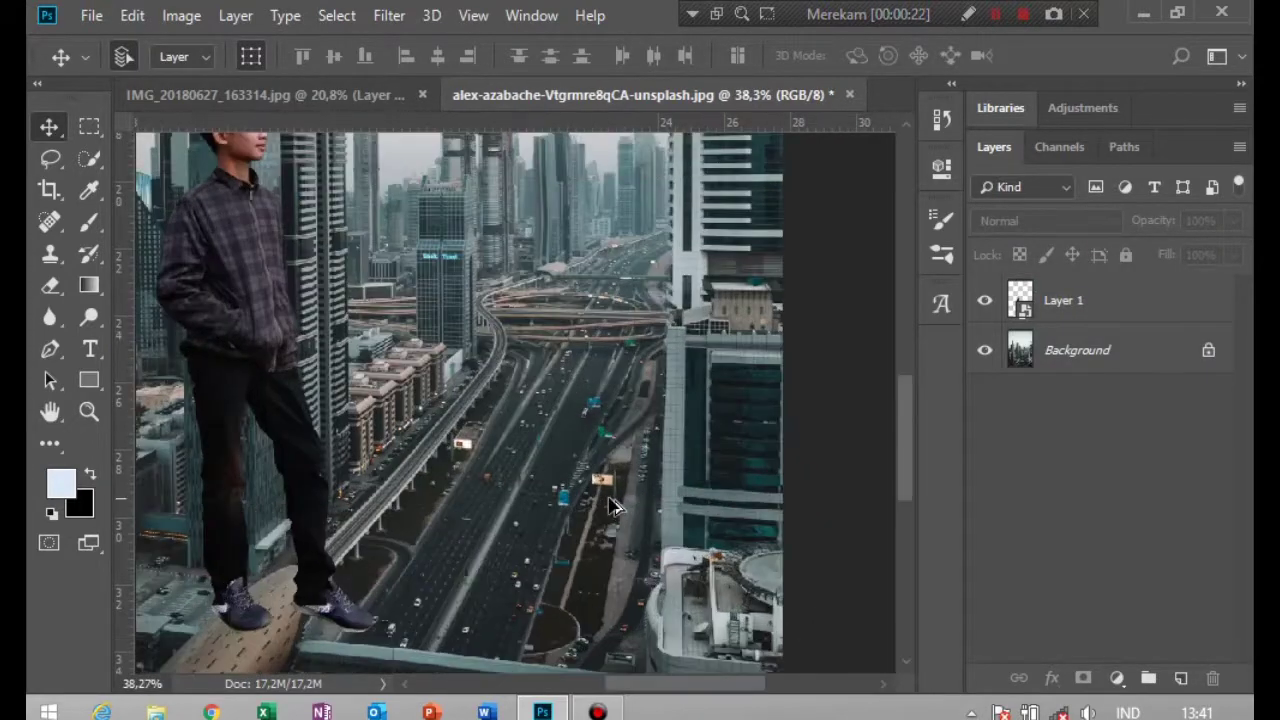
scroll(574, 502, "up", 1)
left_click_drag(375, 493, 700, 456)
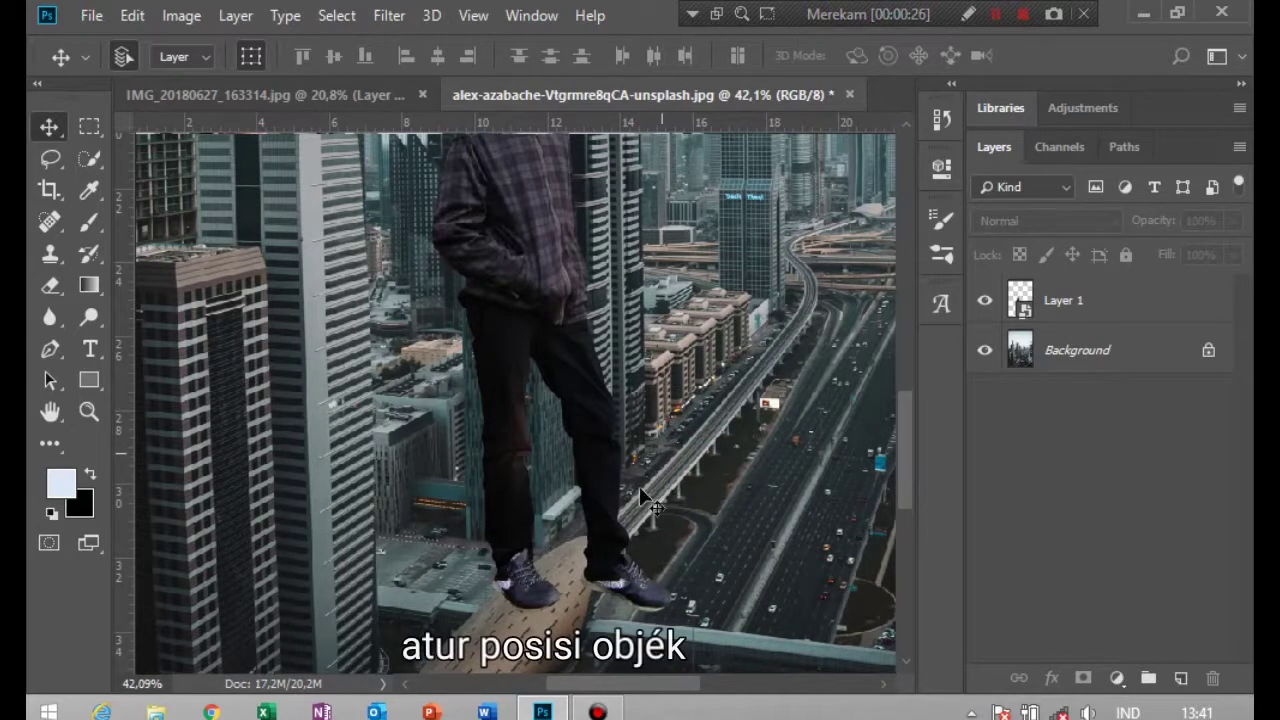
scroll(639, 486, "up", 1)
scroll(622, 505, "up", 4)
left_click_drag(595, 530, 445, 525)
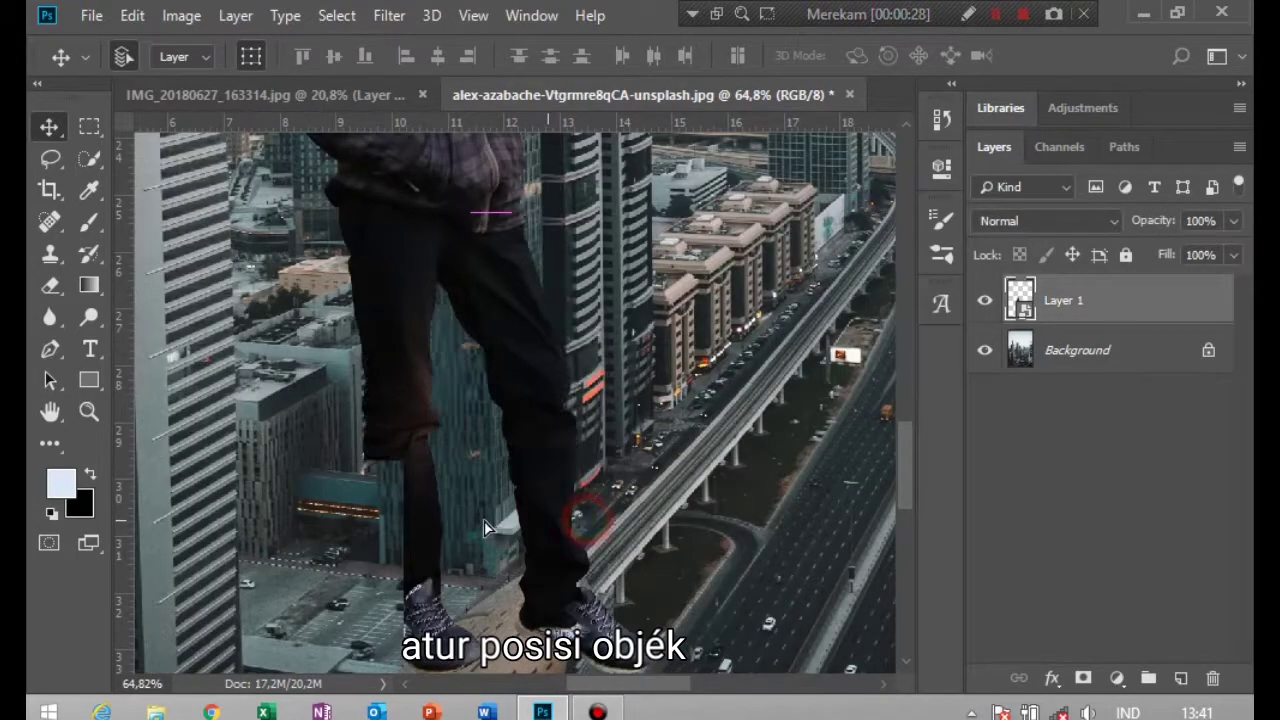
left_click_drag(404, 515, 377, 519)
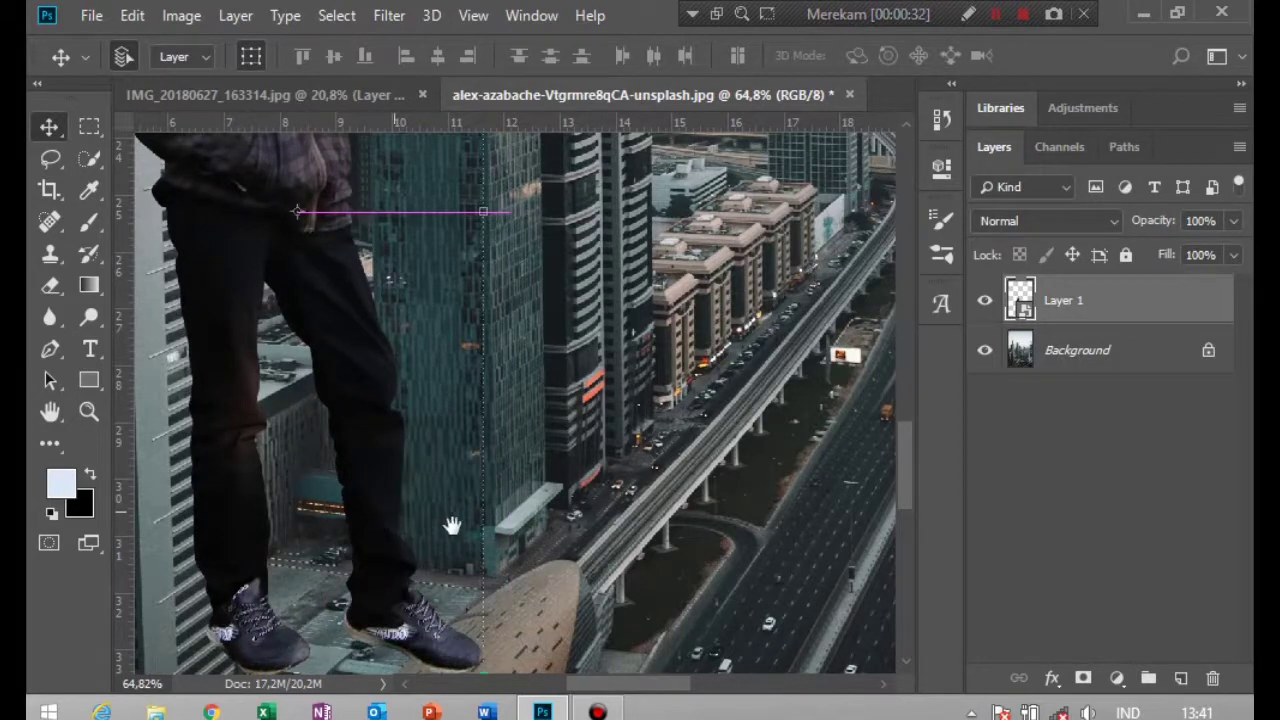
scroll(500, 400, "down", 5)
scroll(500, 400, "left", 2)
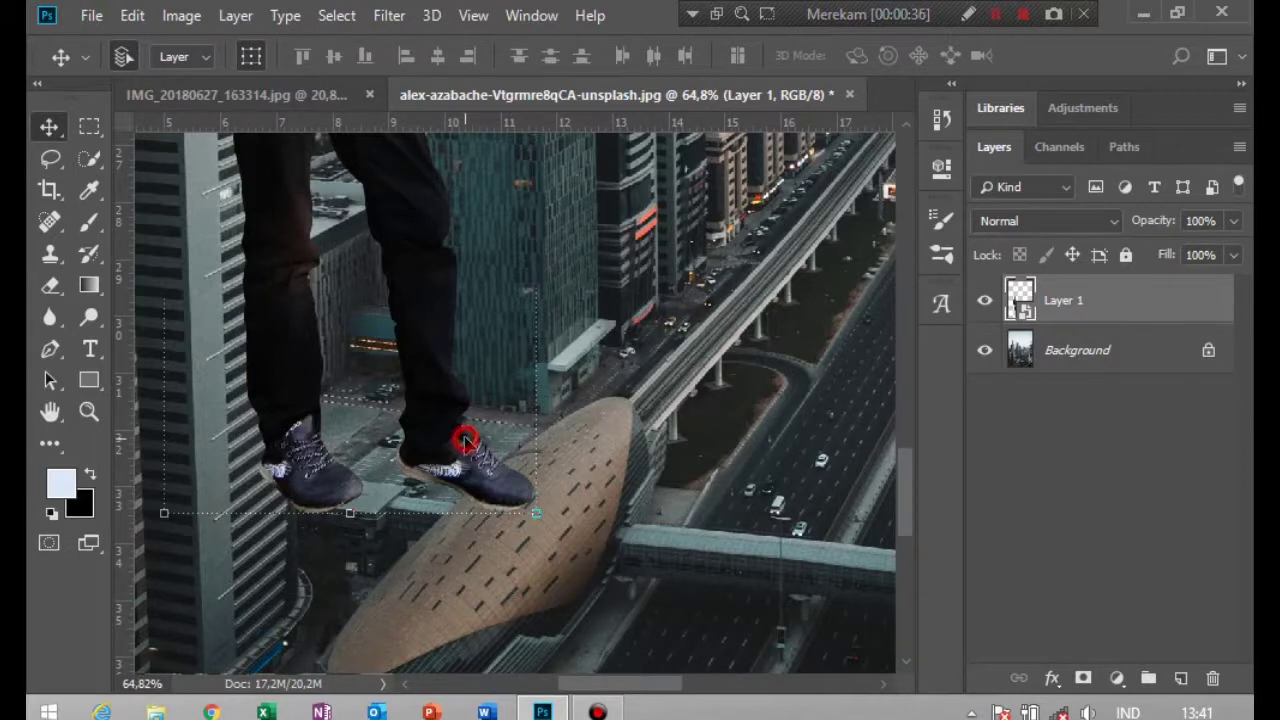
left_click_drag(466, 440, 466, 450)
Pan and zoom around the placed man to check his feet and upper body.
left_click_drag(903, 506, 906, 418)
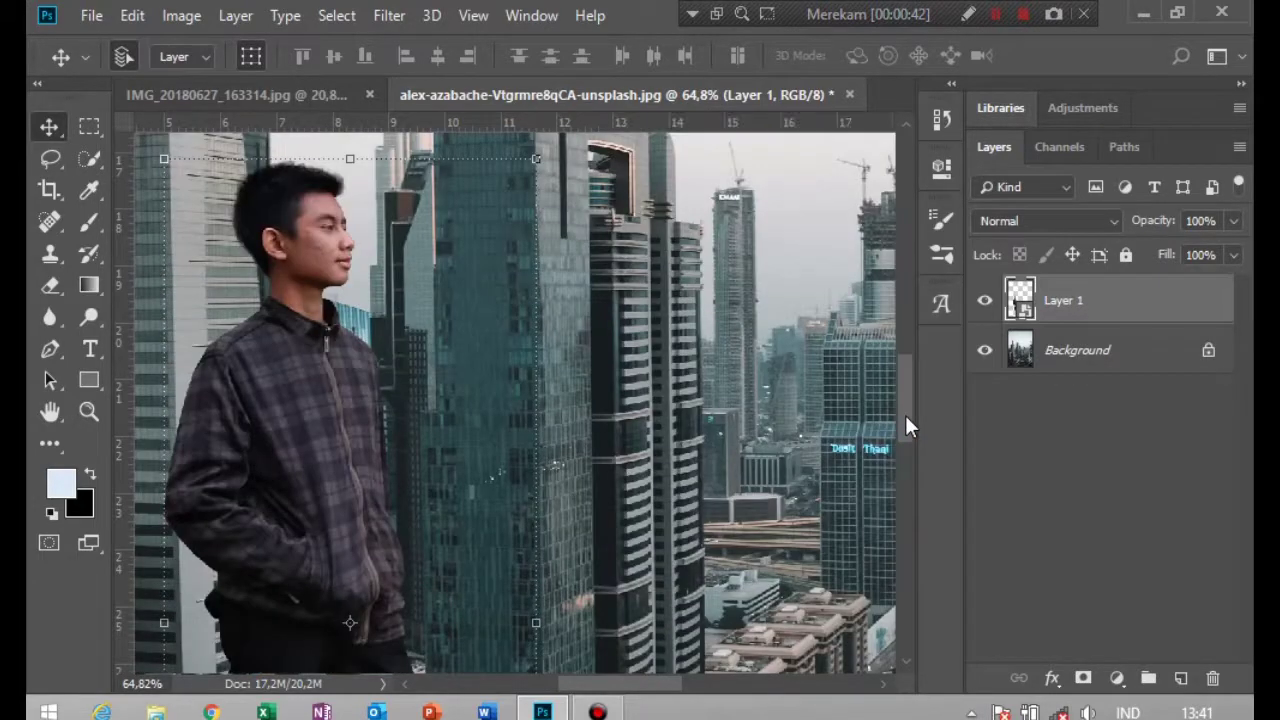
mouse_move(666, 434)
left_mouse_down()
mouse_move(771, 534)
mouse_move(749, 423)
left_mouse_up()
scroll(757, 437, "down", 5)
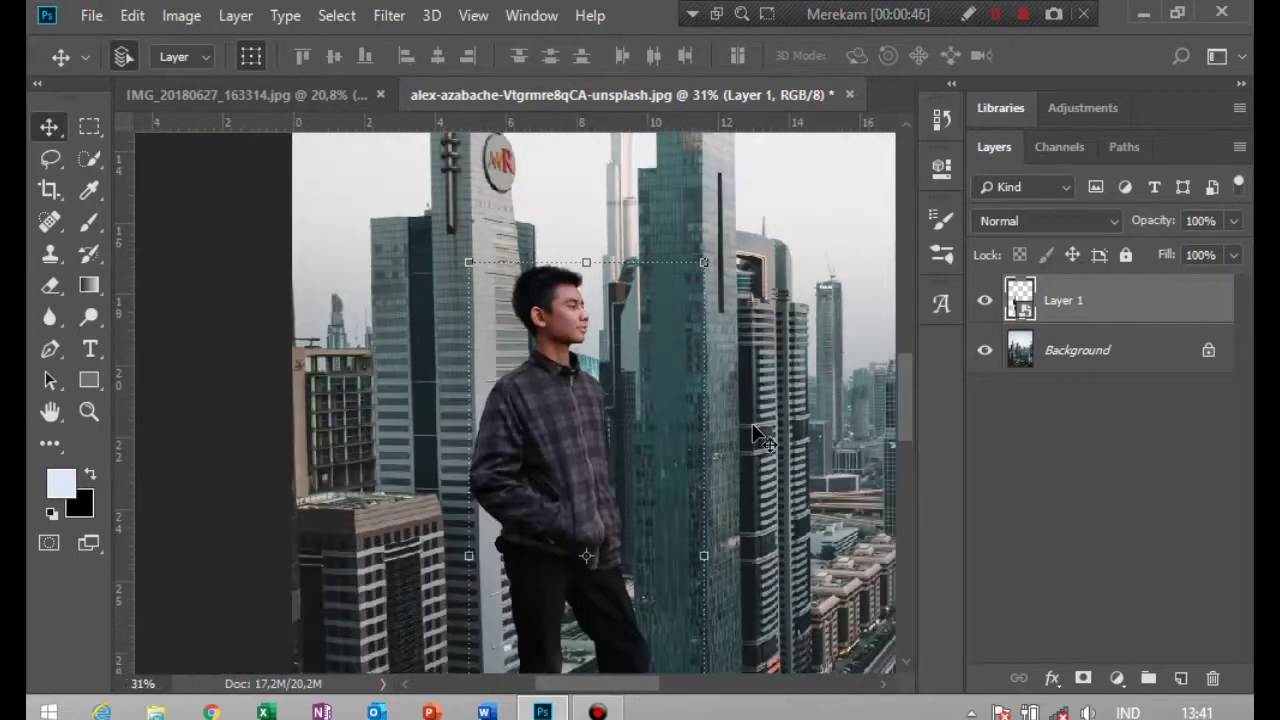
scroll(671, 364, "down", 3)
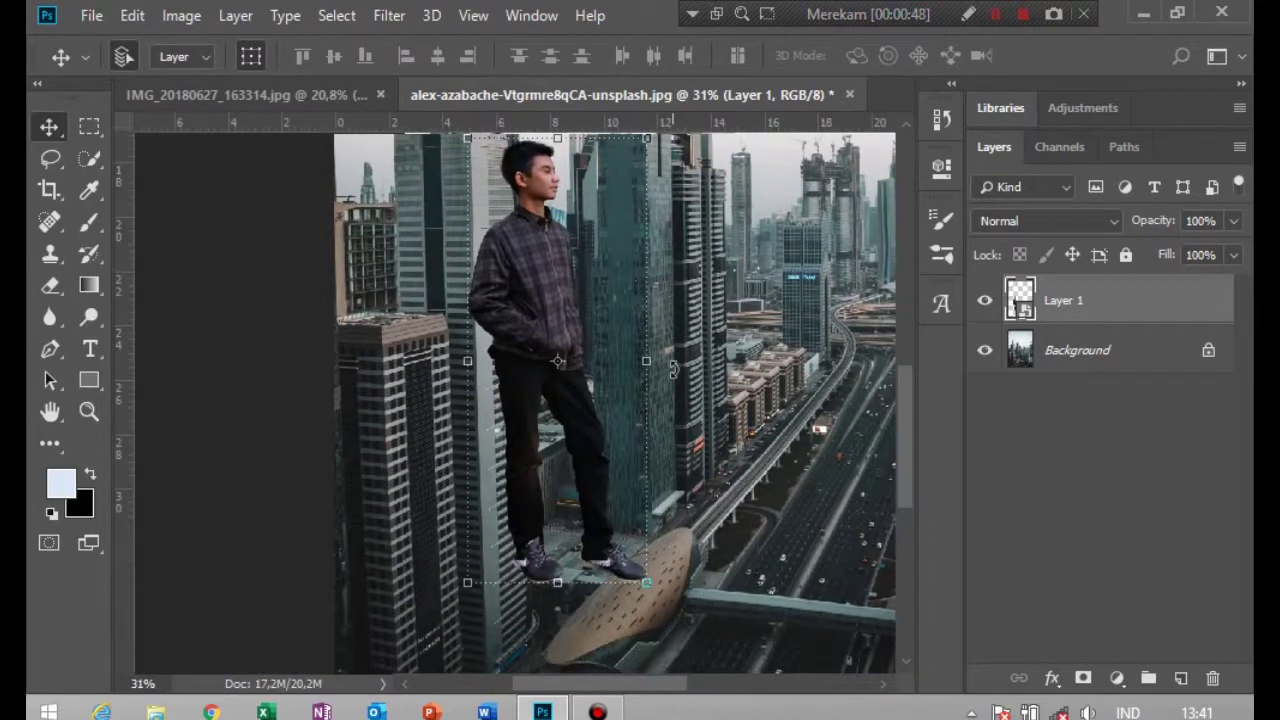
scroll(630, 518, "up", 3)
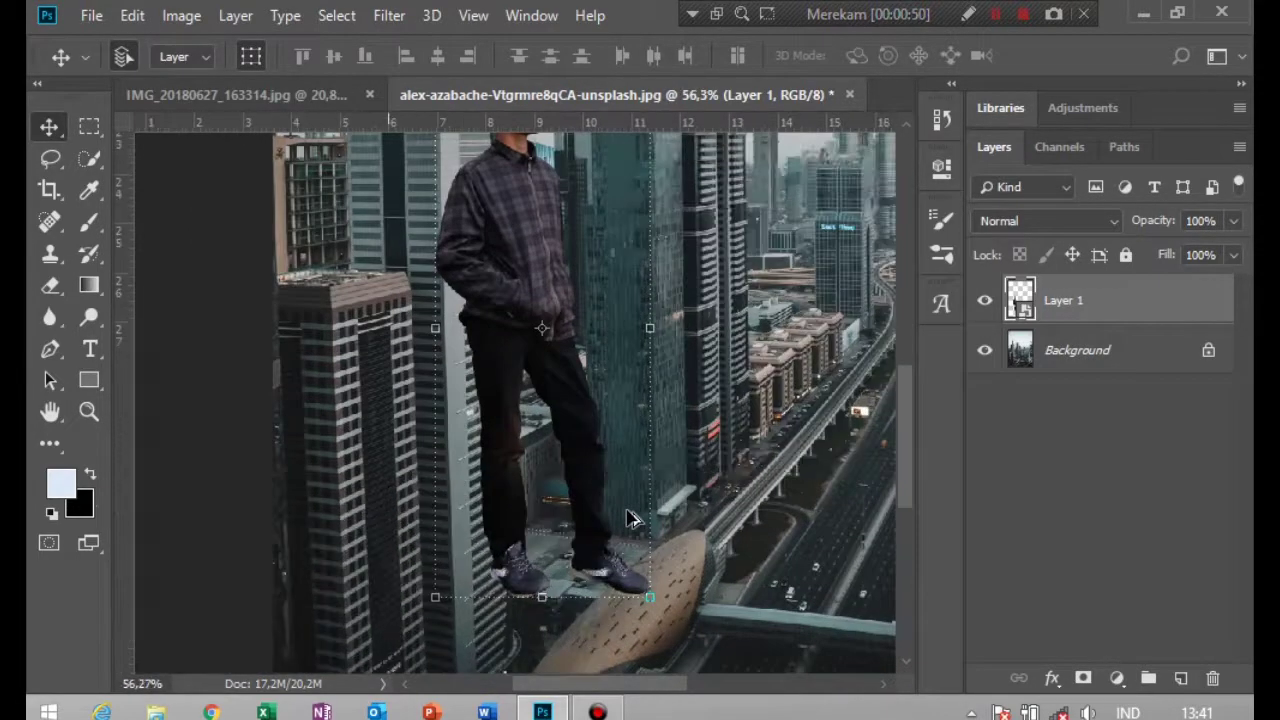
scroll(630, 518, "up", 2)
left_click_drag(630, 518, 632, 410)
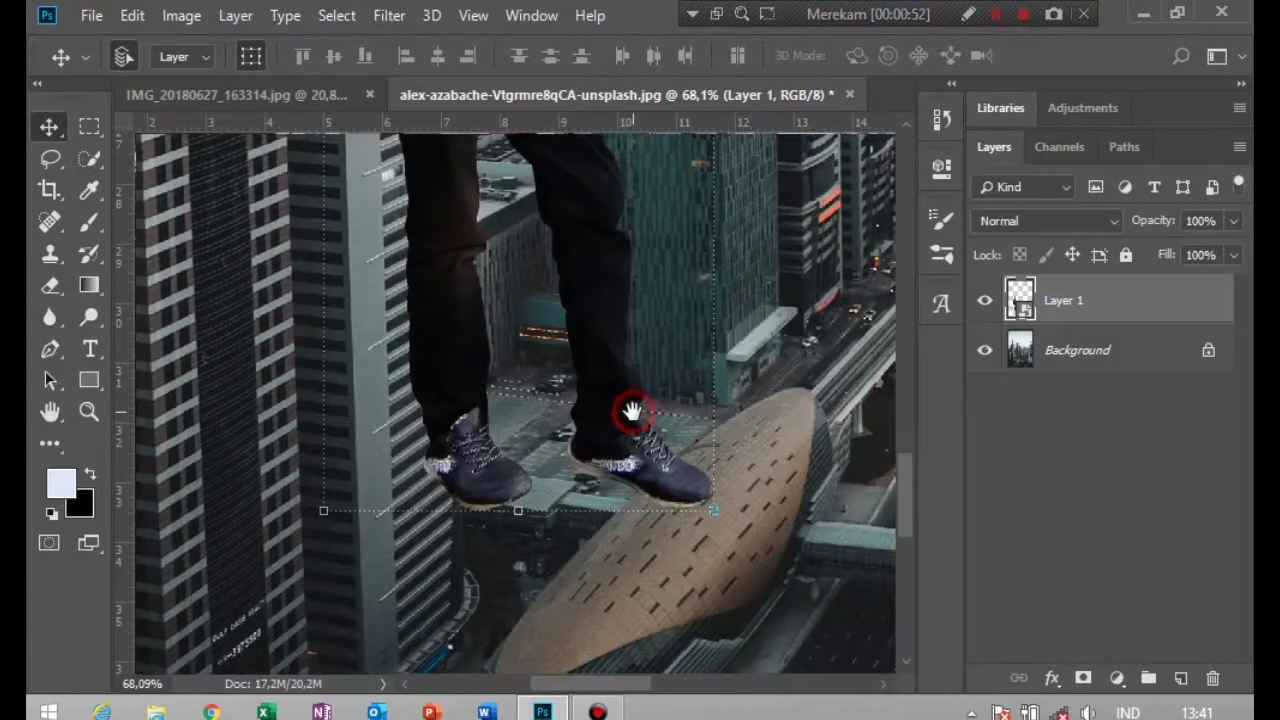
left_click_drag(714, 529, 727, 563)
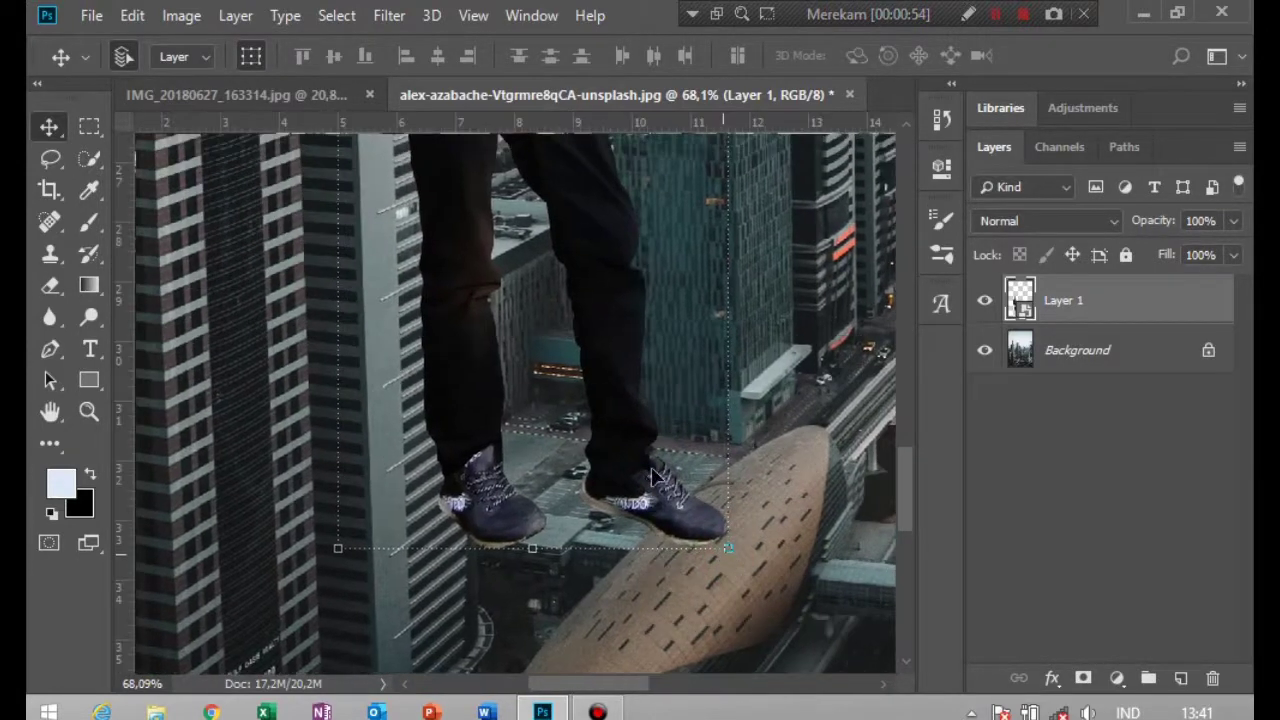
scroll(653, 472, "down", 2)
scroll(653, 472, "down", 1)
left_click_drag(566, 298, 643, 514)
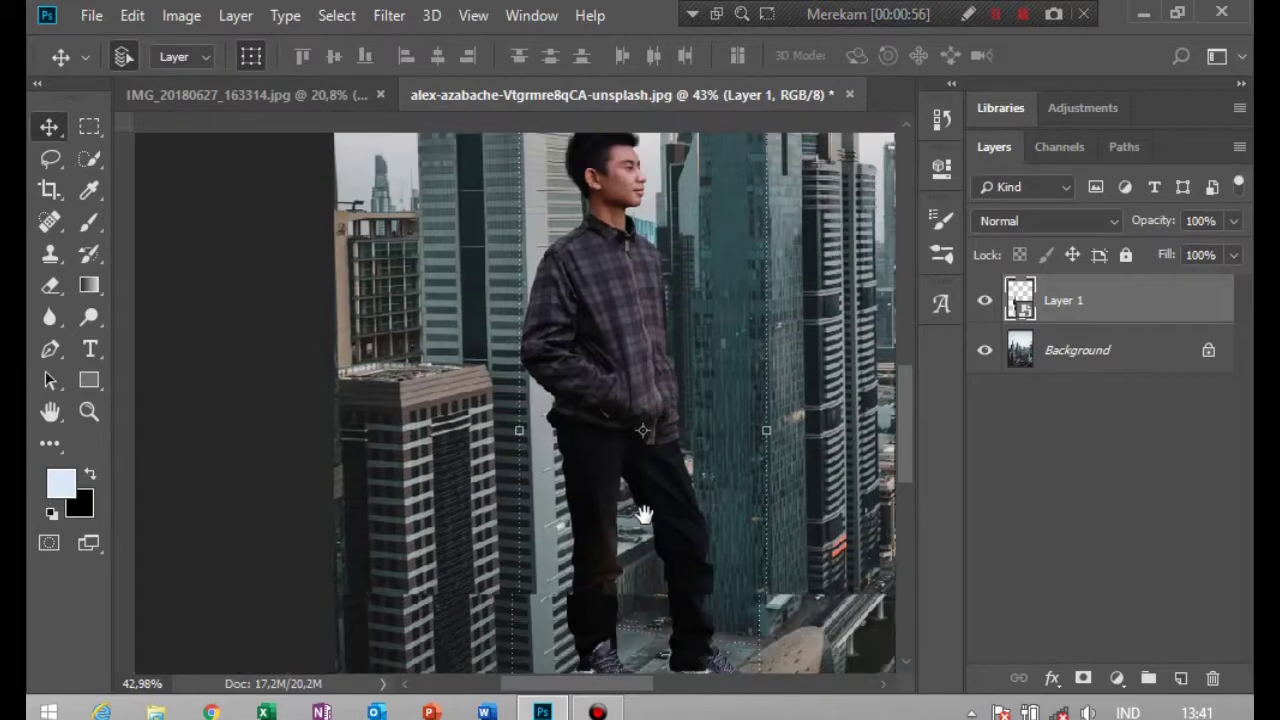
Duplicate the city Background layer and move Background copy above Layer 1.
left_click(1100, 352)
key("ctrl+0")
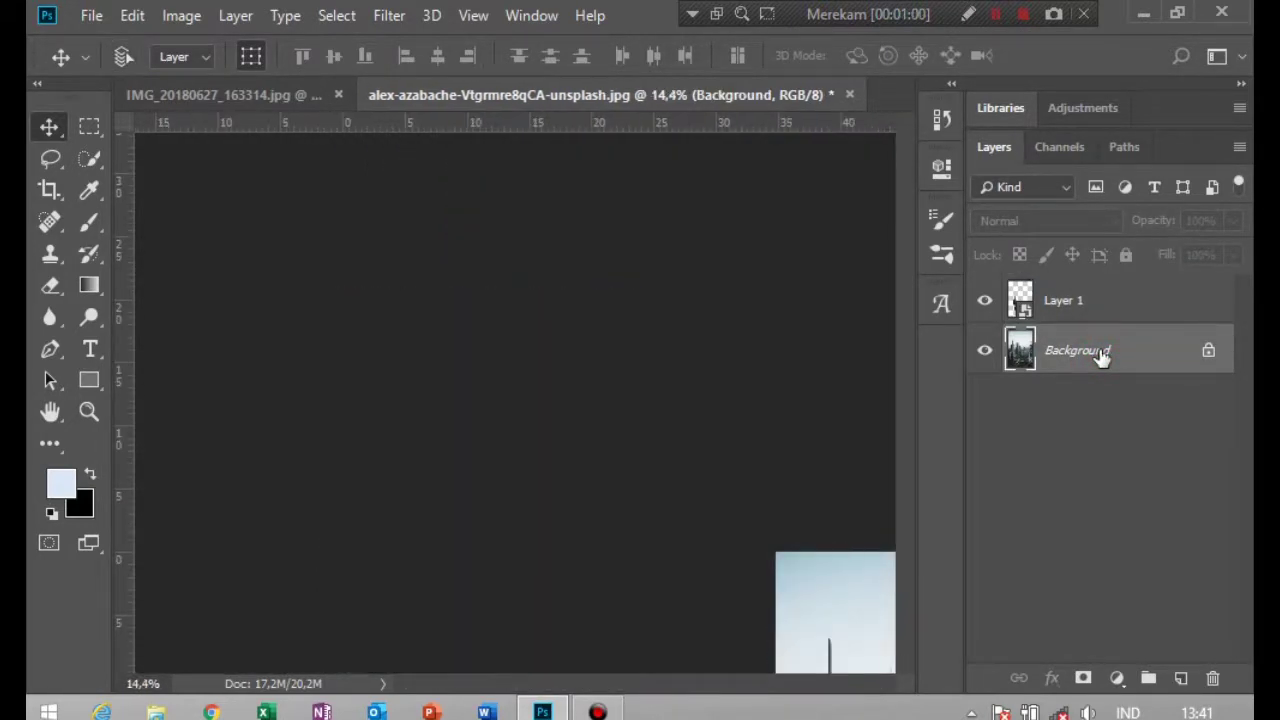
right_click(1100, 352)
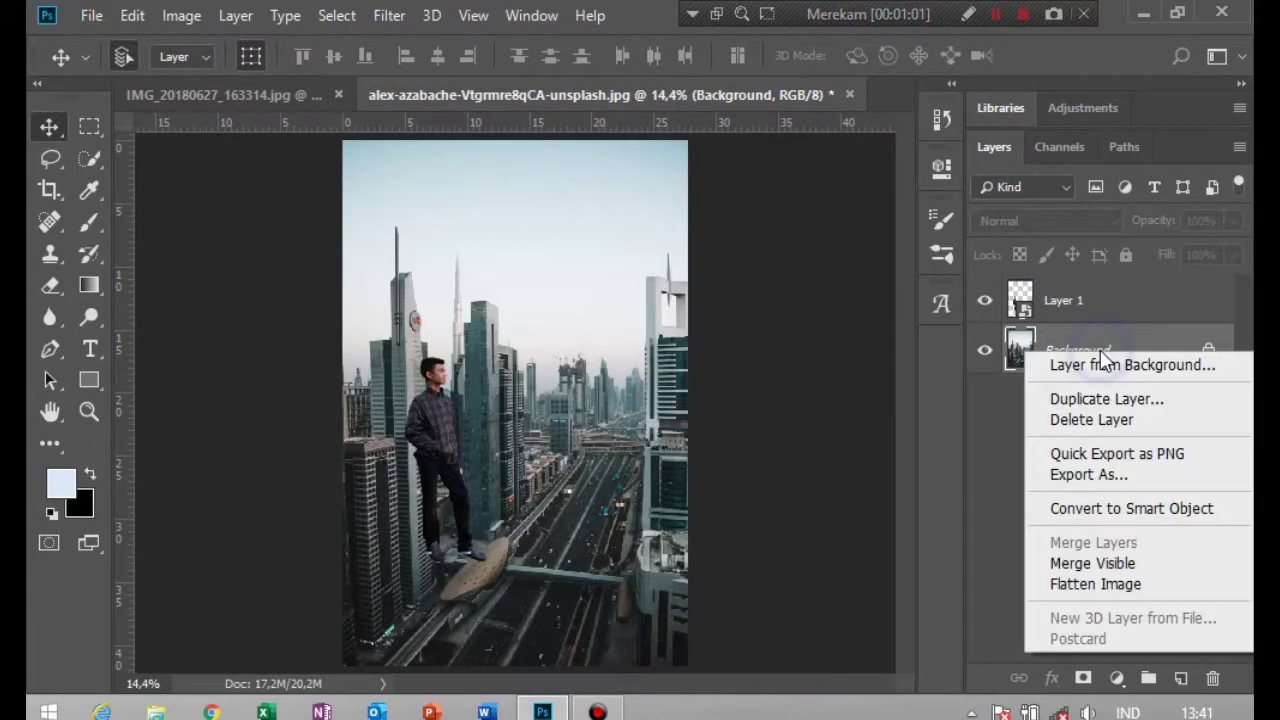
left_click(1105, 400)
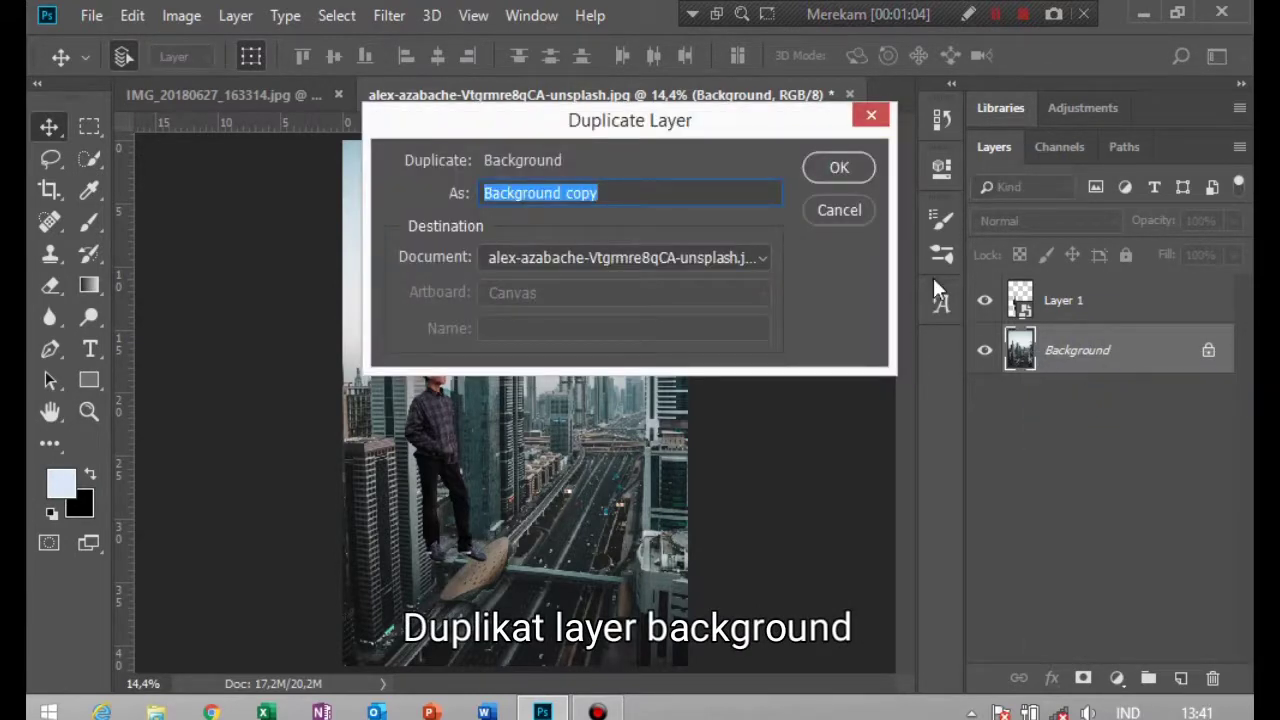
left_click(843, 167)
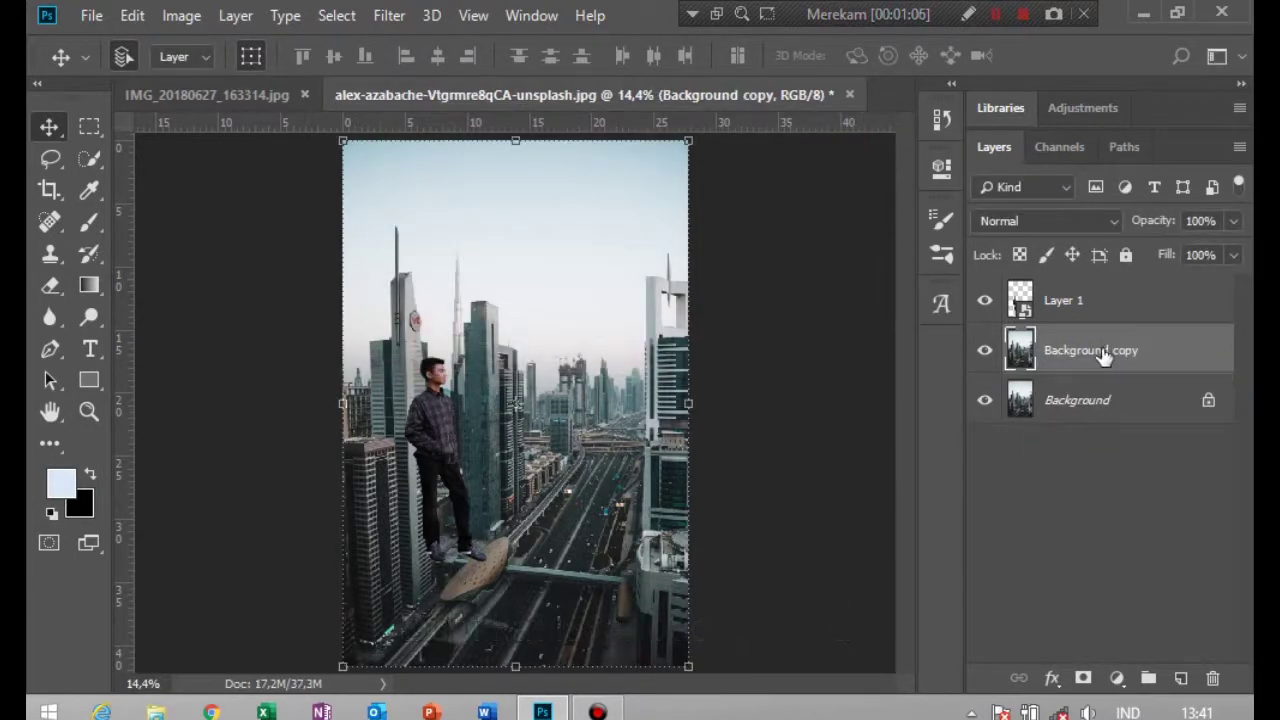
left_click_drag(1103, 357, 1100, 285)
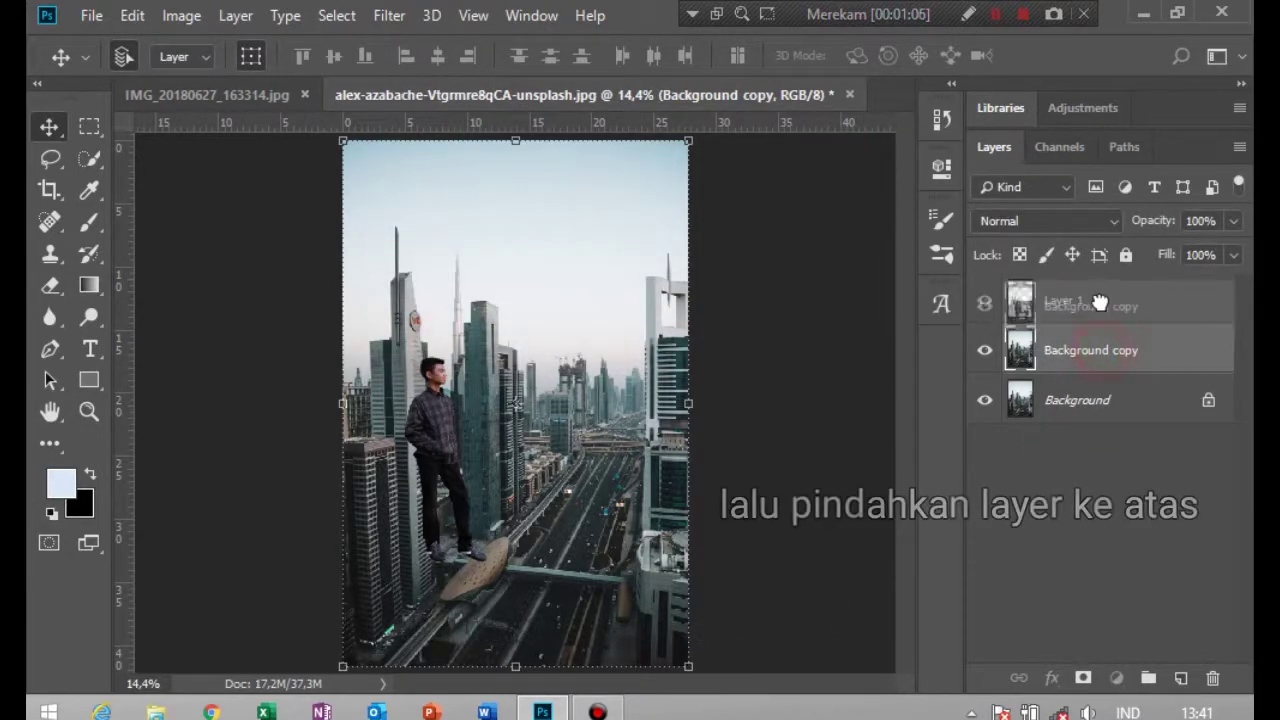
left_click(1038, 488)
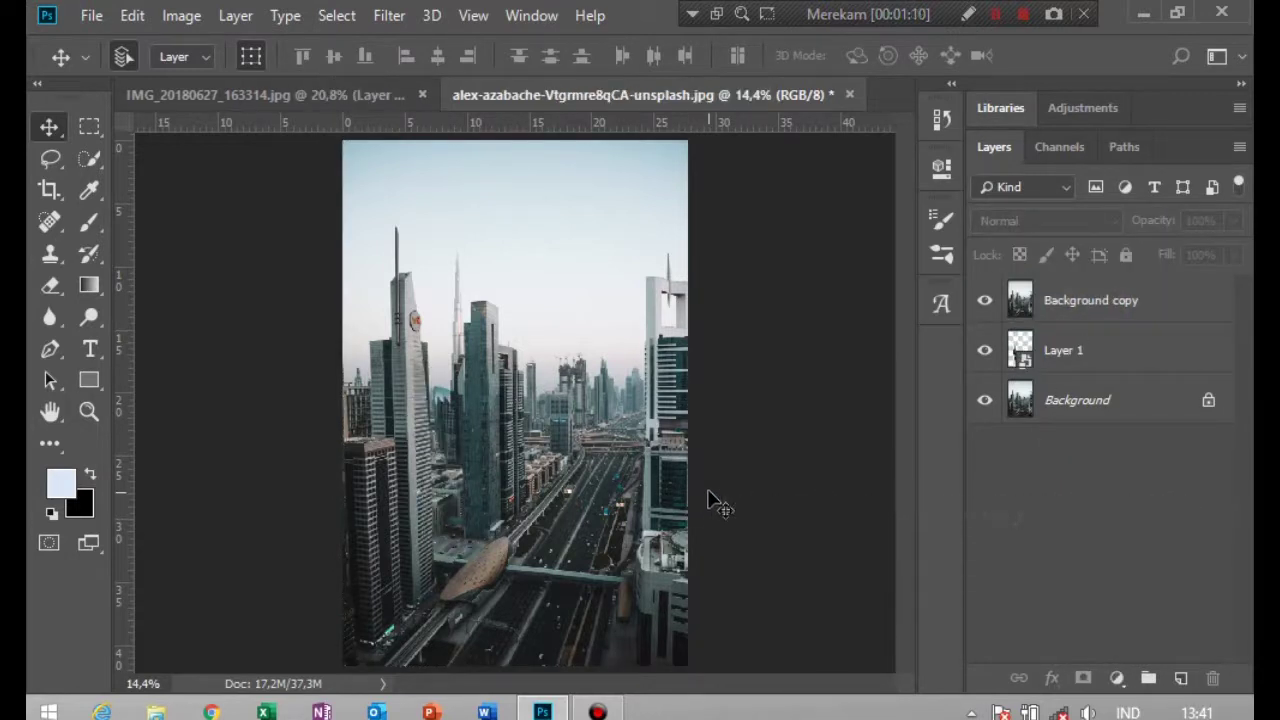
key("p")
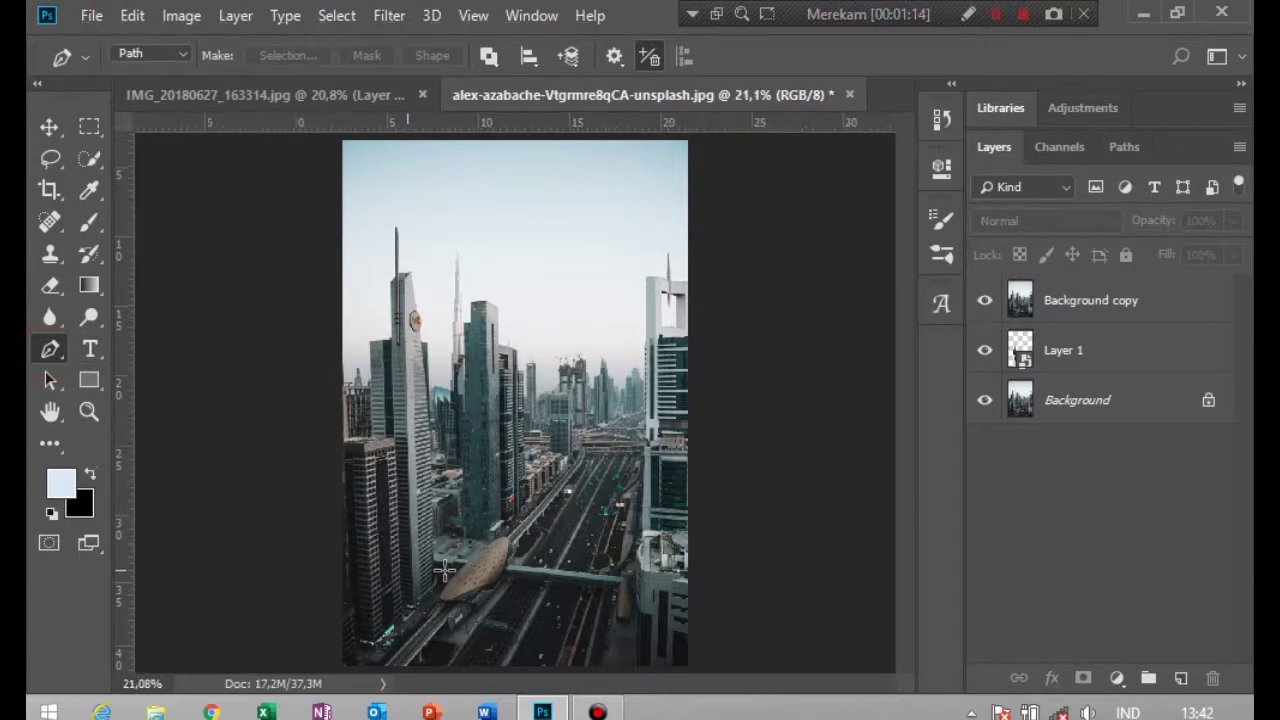
Zoom and pan to the front building's edge and the rooftop parking lot.
scroll(444, 570, "up", 1)
scroll(444, 570, "up", 3)
scroll(444, 570, "up", 2)
scroll(444, 570, "up", 2)
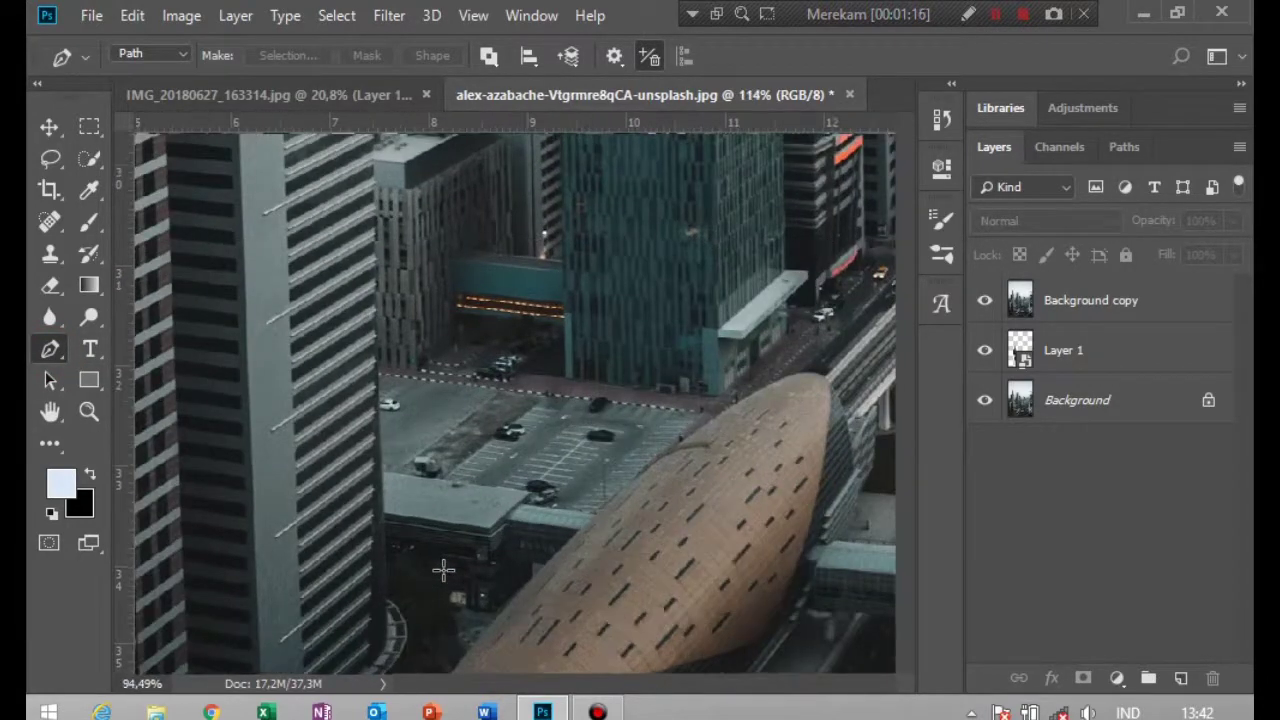
scroll(444, 570, "up", 1)
left_click_drag(411, 551, 501, 489)
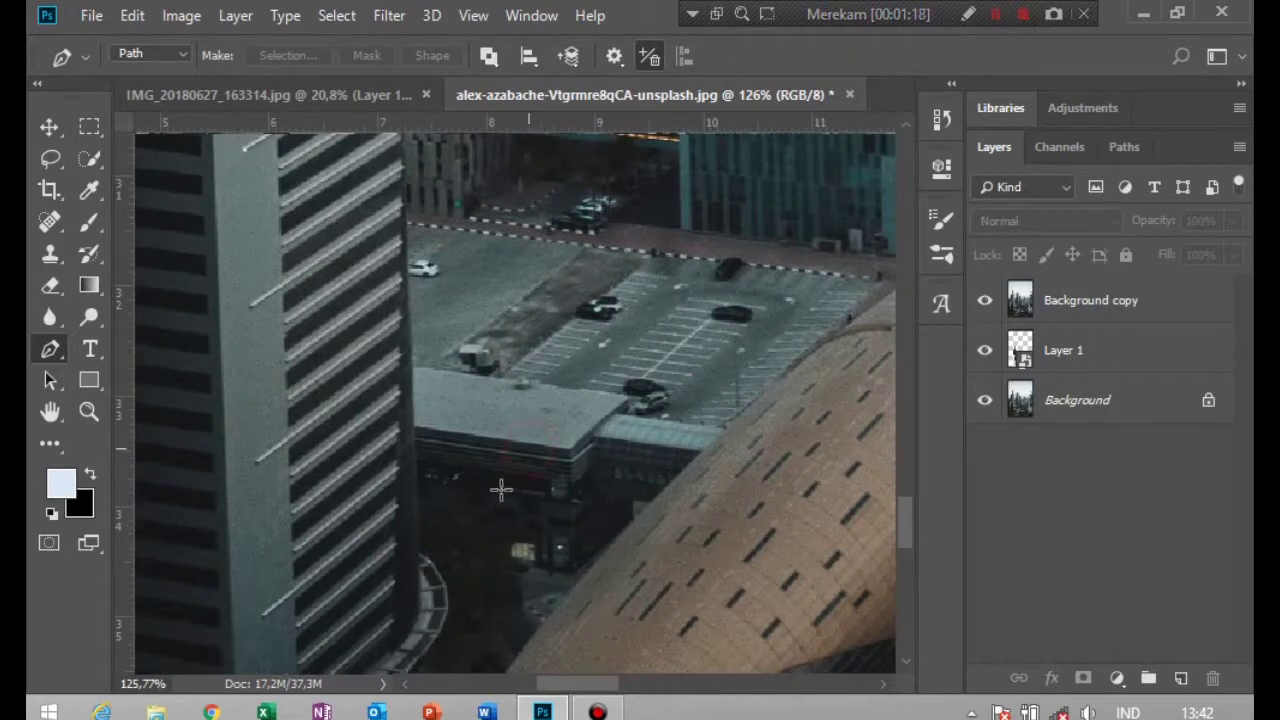
scroll(442, 537, "up", 3)
scroll(440, 534, "up", 1)
mouse_move(423, 563)
left_mouse_down()
mouse_move(572, 437)
mouse_move(563, 463)
left_mouse_up()
scroll(563, 463, "up", 2)
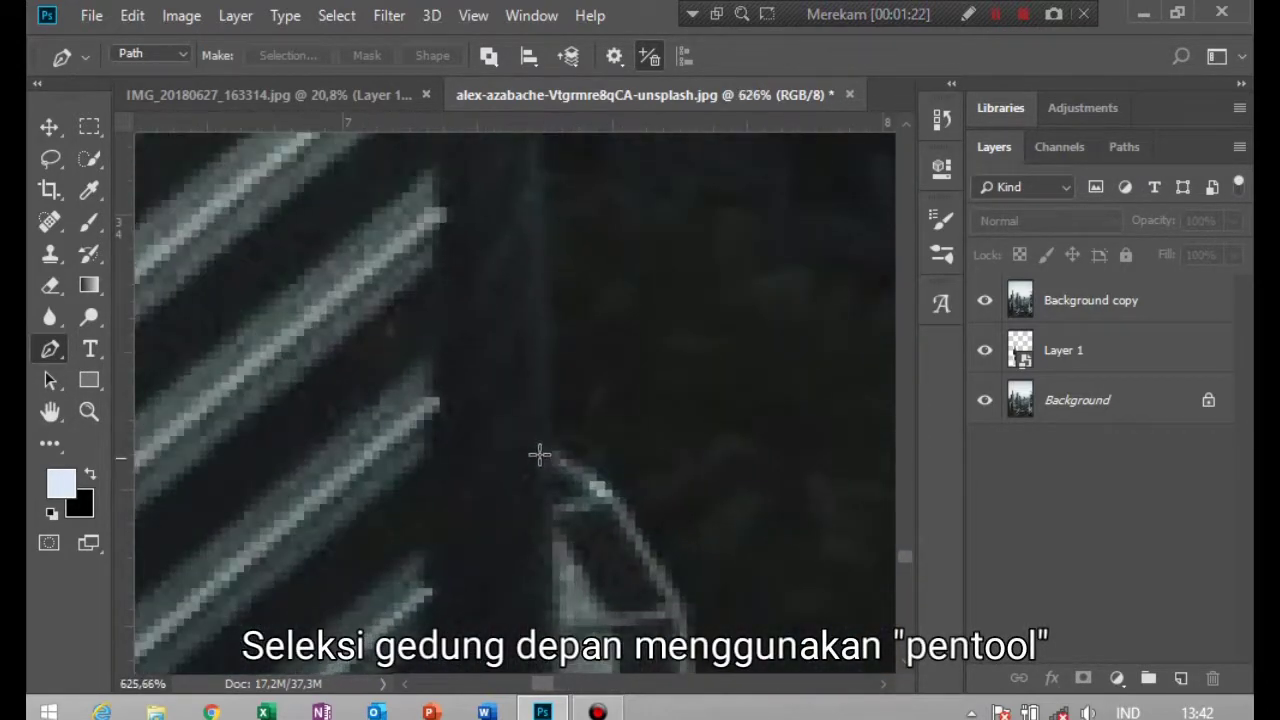
scroll(551, 443, "down", 2)
scroll(543, 423, "down", 1)
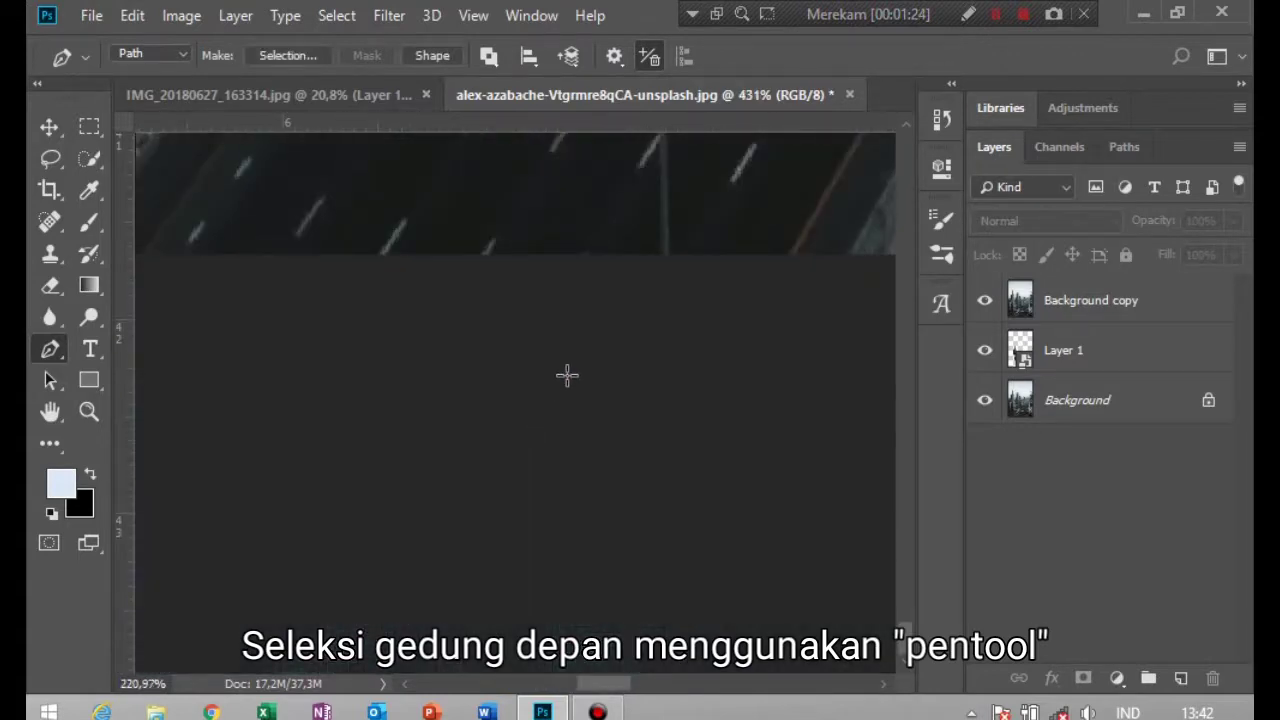
scroll(566, 374, "down", 2)
left_click_drag(589, 323, 611, 497)
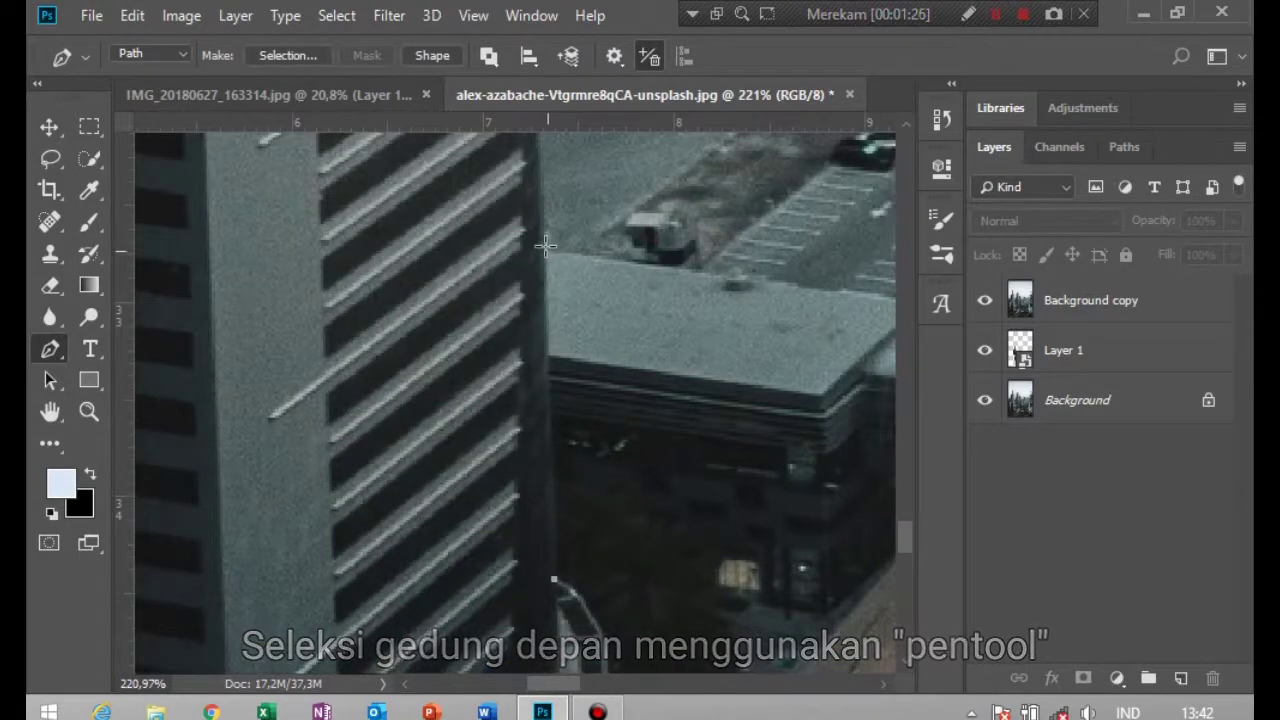
left_click_drag(551, 225, 577, 471)
left_click_drag(563, 280, 568, 555)
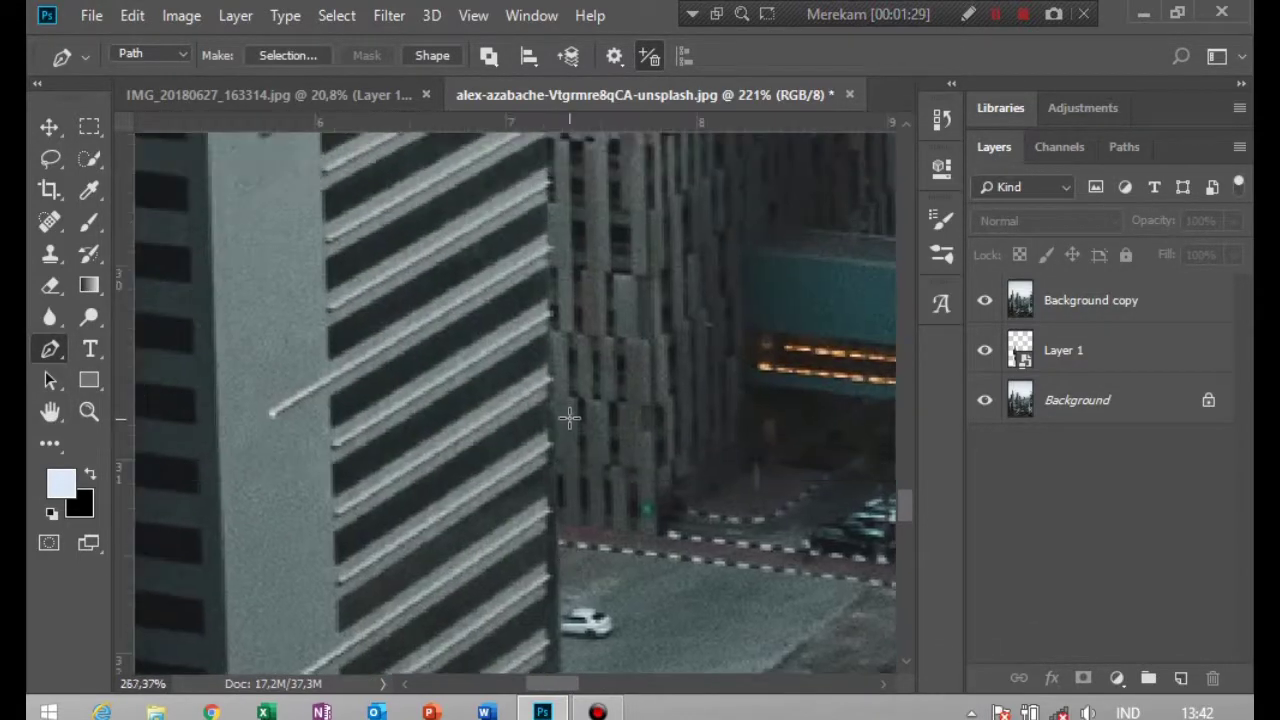
Trace the pen path along the skyscraper's top edge and down its side.
scroll(531, 345, "up", 3)
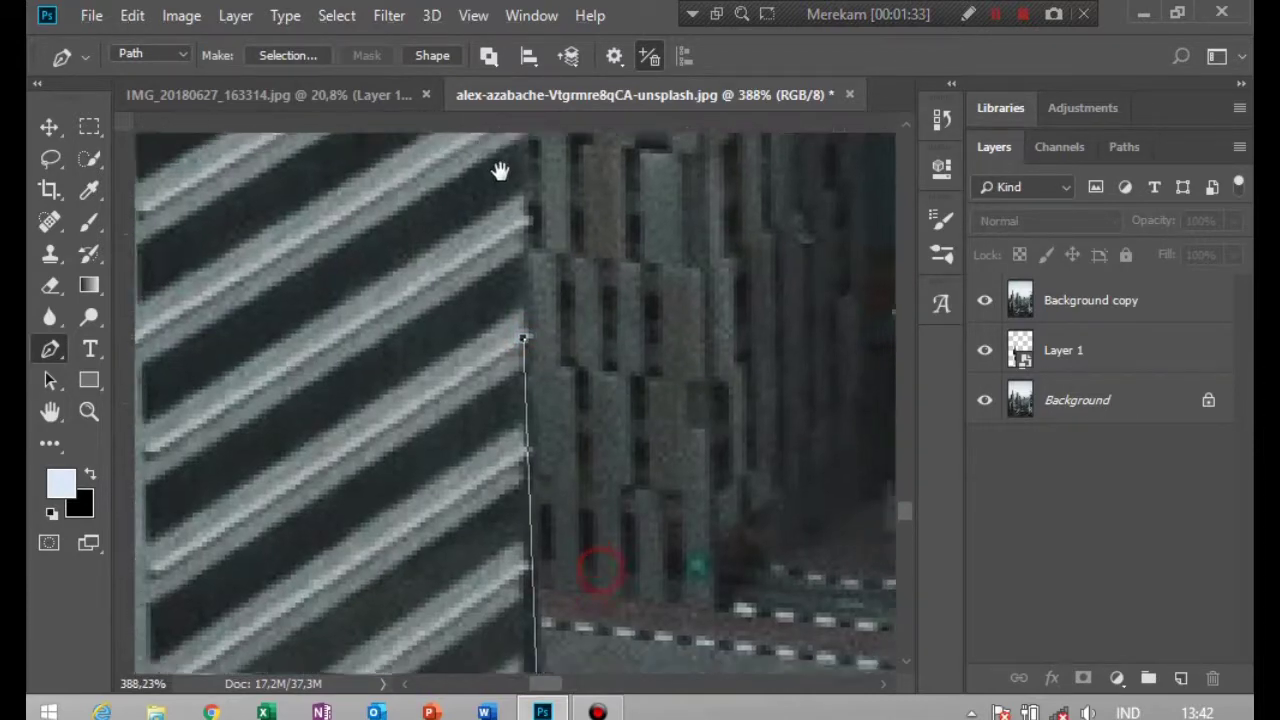
scroll(566, 583, "down", 5)
scroll(603, 563, "down", 4)
scroll(579, 463, "down", 2)
scroll(579, 463, "up", 3)
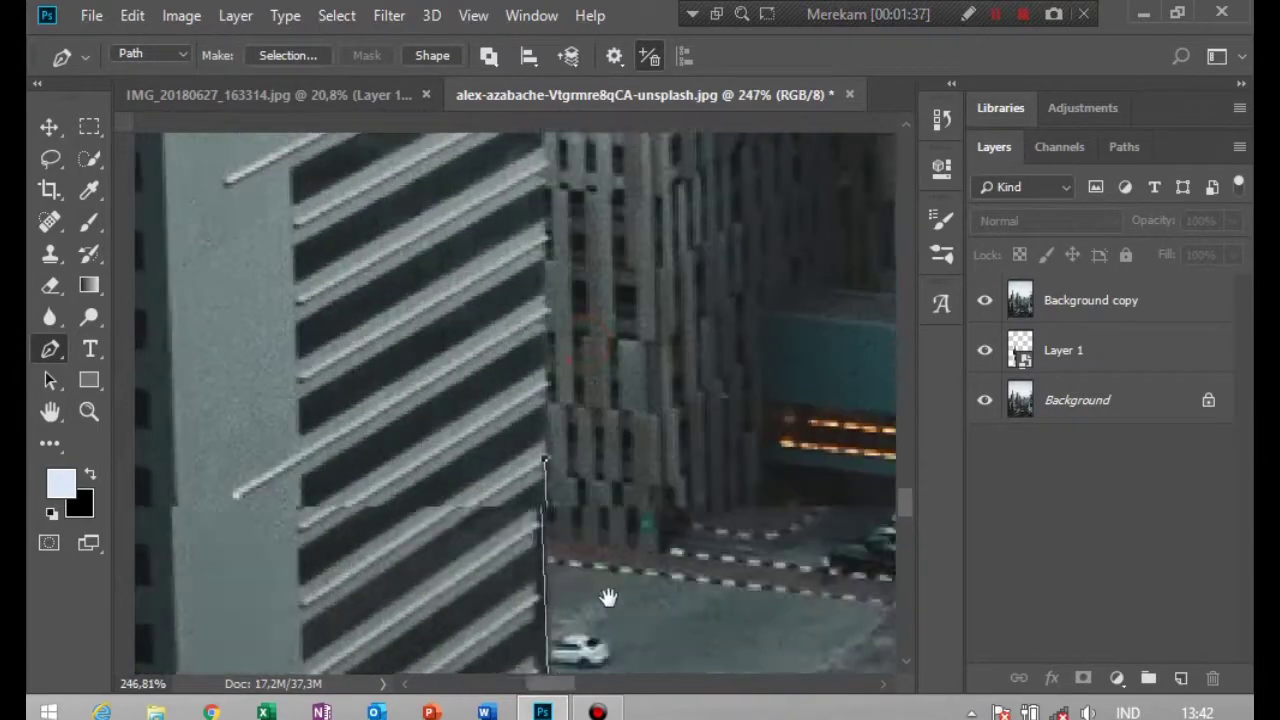
scroll(606, 595, "up", 3)
scroll(600, 560, "up", 3)
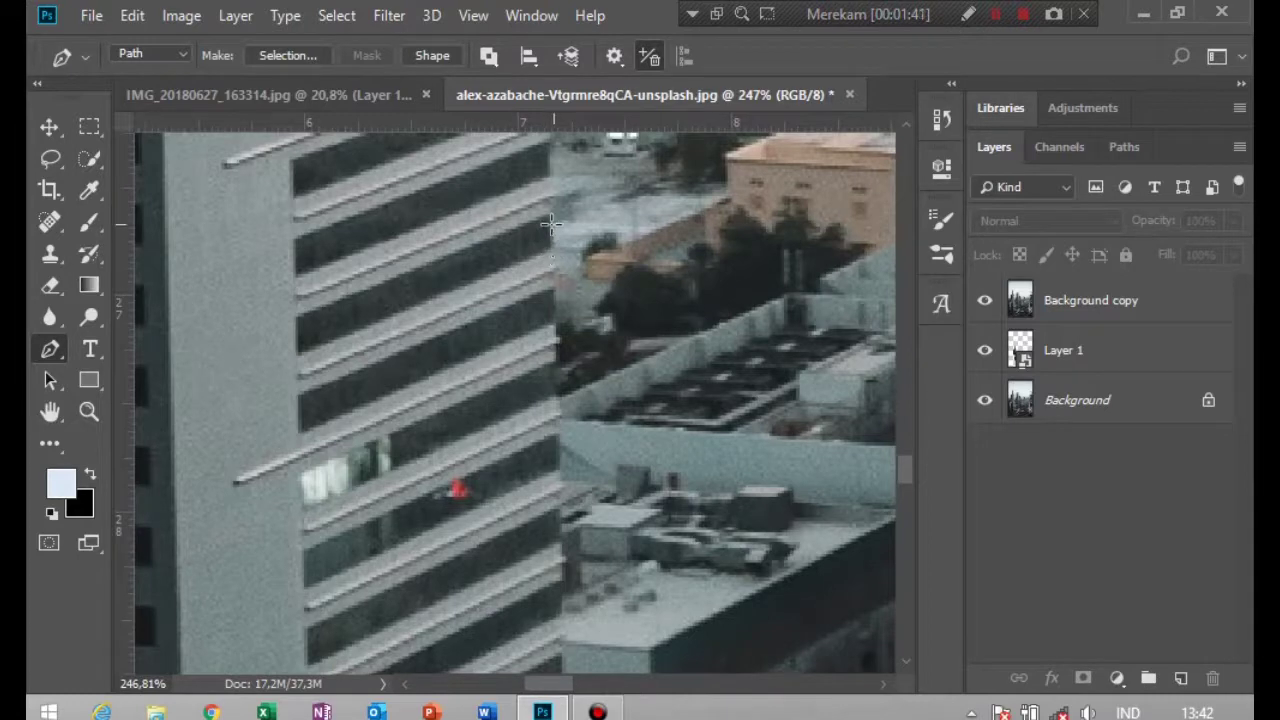
scroll(546, 135, "up", 2)
scroll(547, 142, "up", 3)
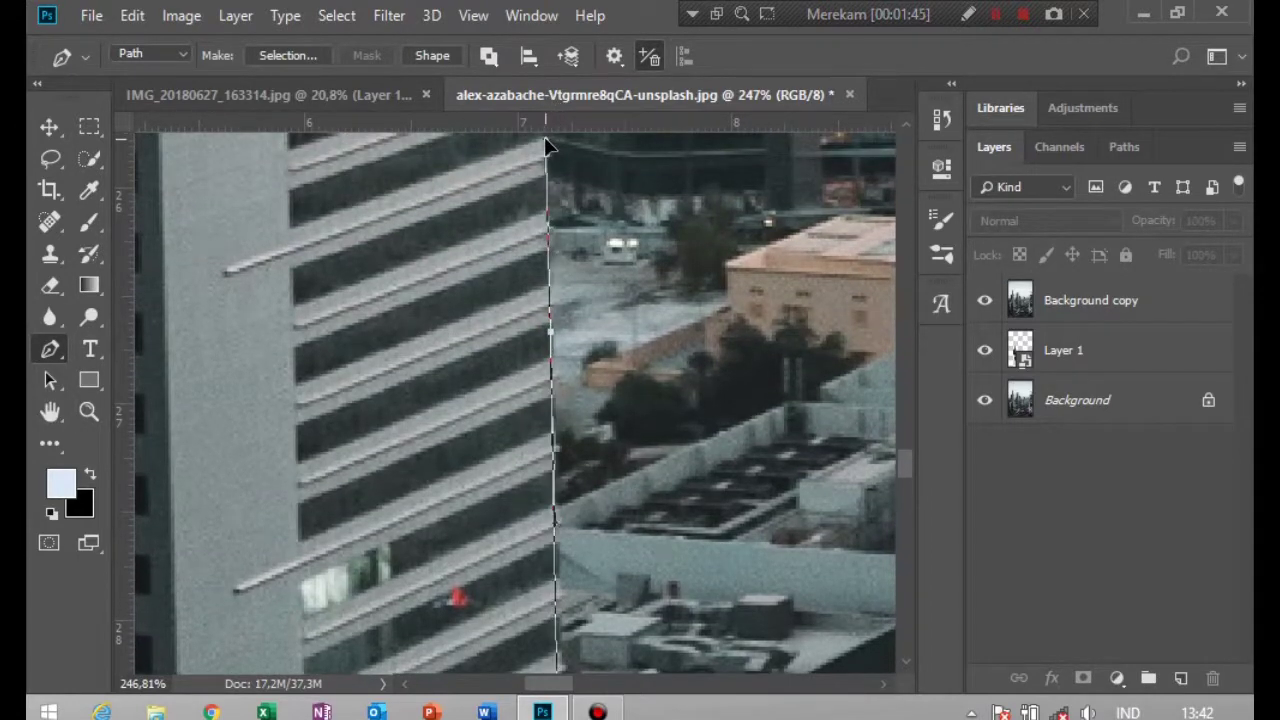
scroll(598, 286, "up", 4)
scroll(605, 330, "up", 3)
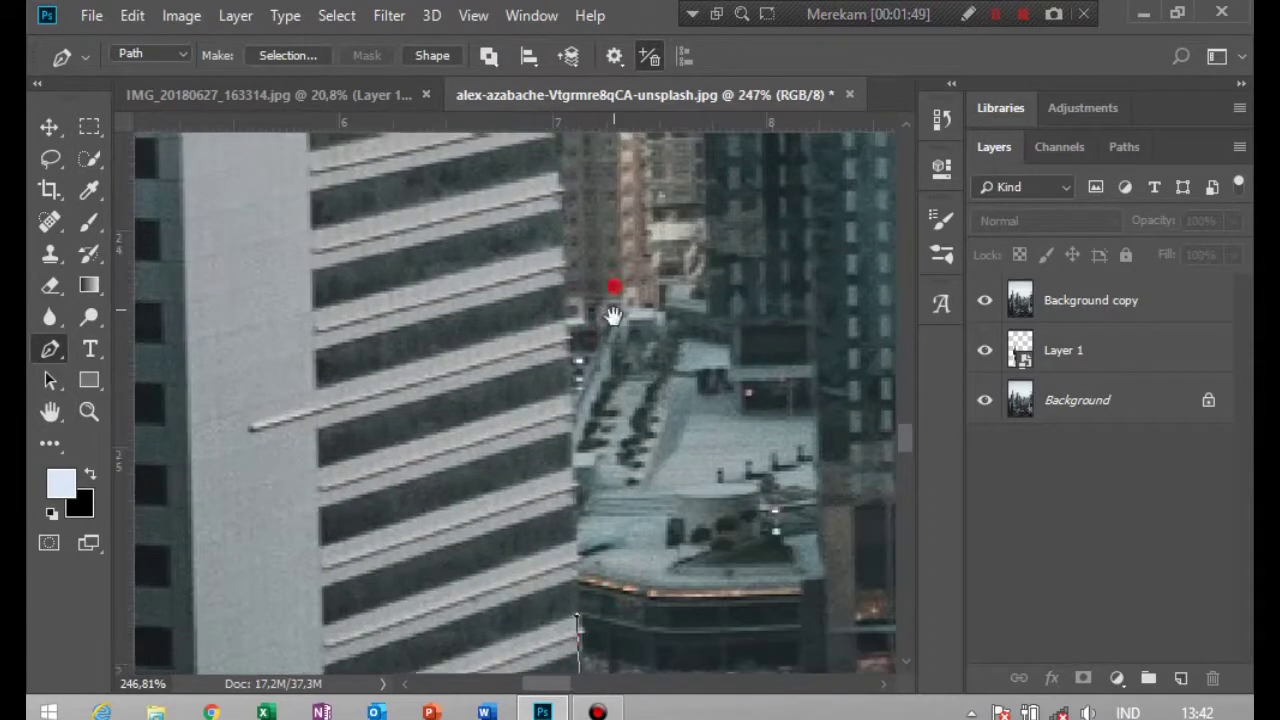
scroll(611, 421, "up", 3)
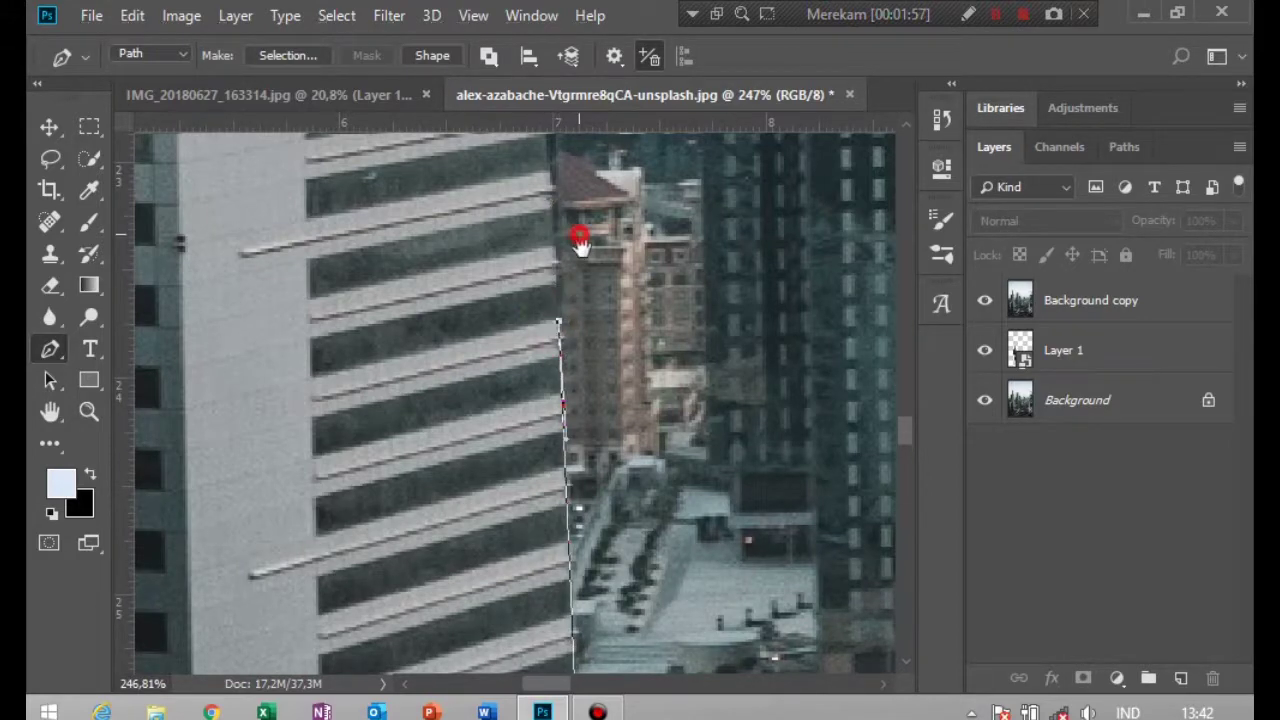
scroll(583, 500, "up", 3)
scroll(566, 376, "up", 3)
scroll(566, 376, "up", 3)
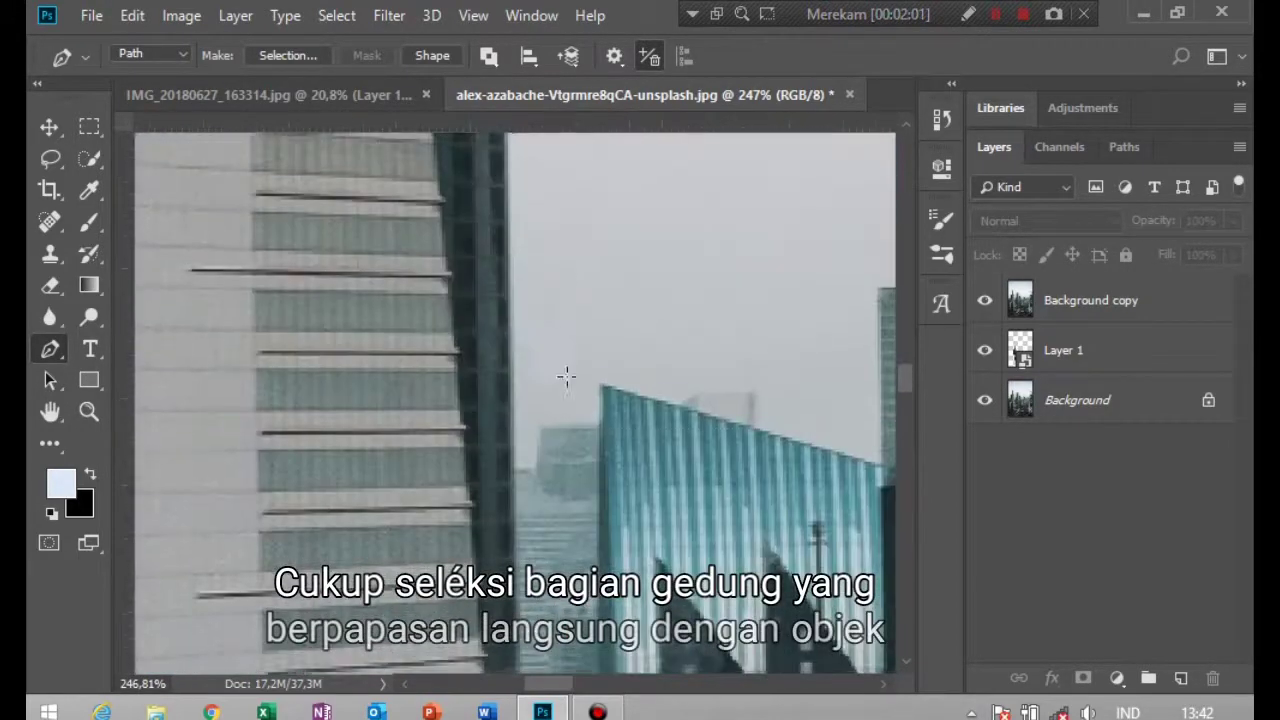
scroll(566, 376, "up", 3)
scroll(583, 374, "down", 3)
scroll(560, 374, "up", 2)
scroll(534, 374, "up", 2)
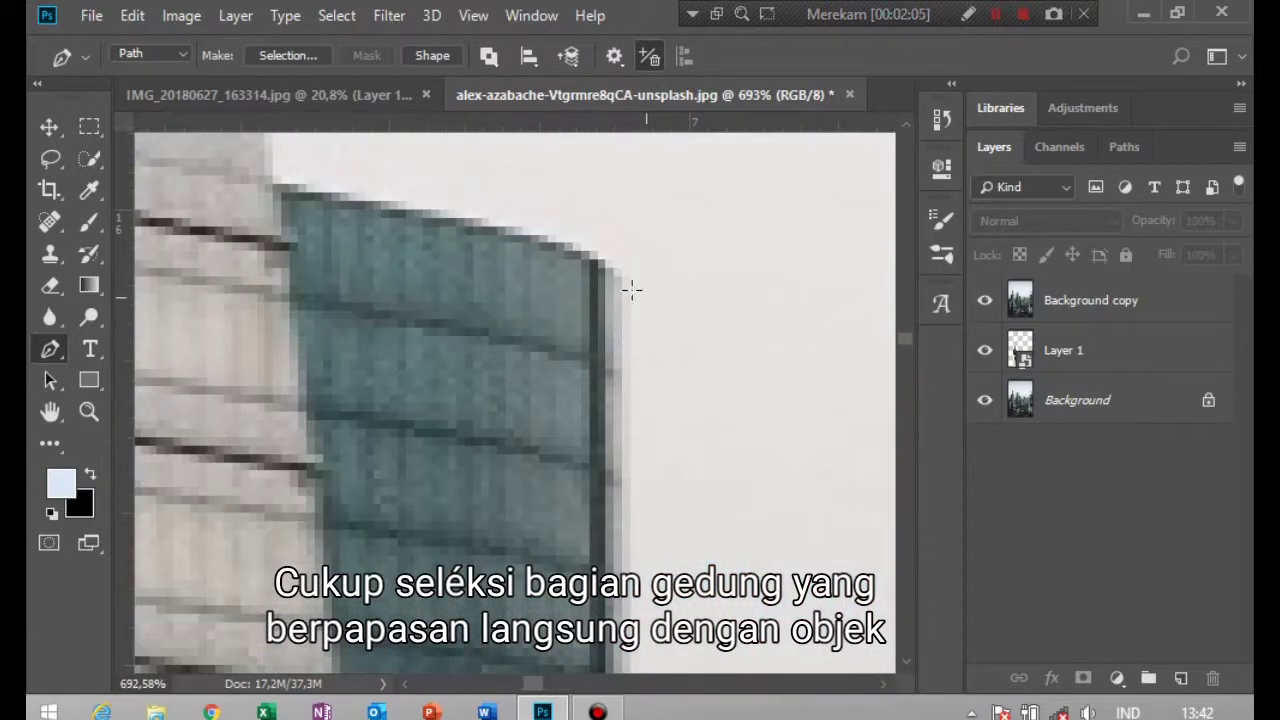
left_click_drag(281, 191, 153, 173)
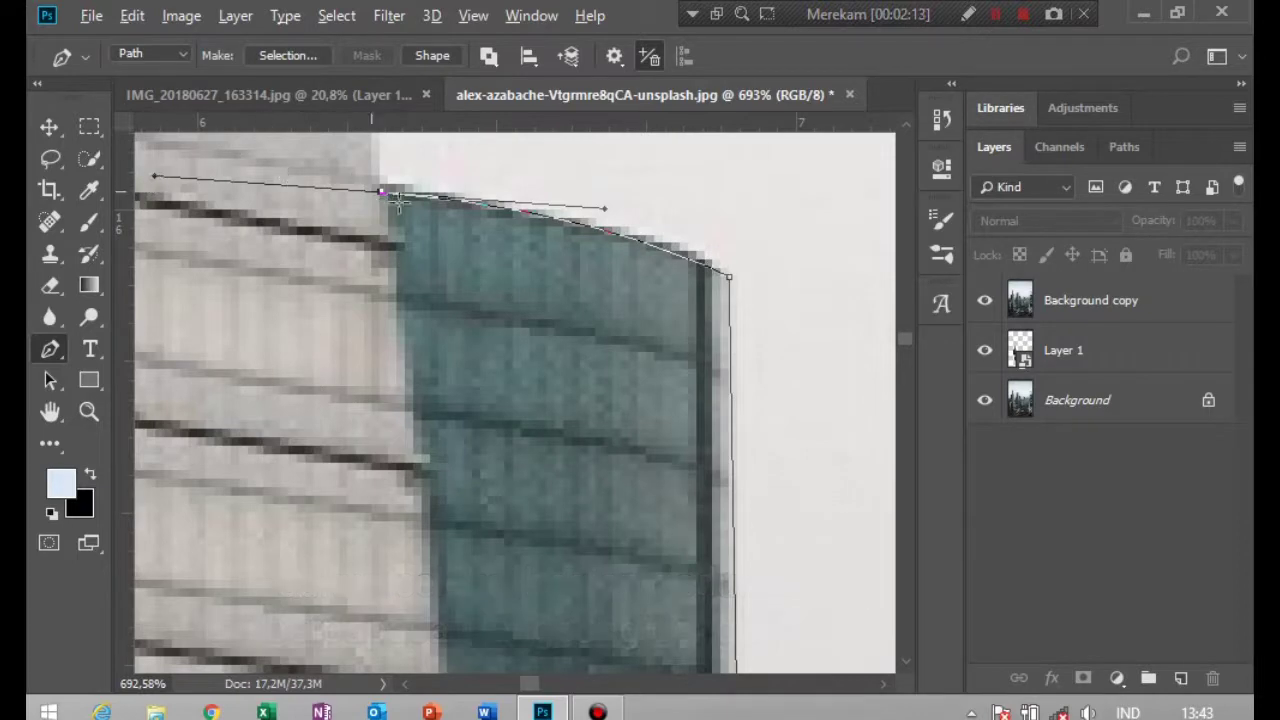
scroll(714, 374, "down", 2)
scroll(309, 251, "down", 1)
scroll(534, 371, "down", 2)
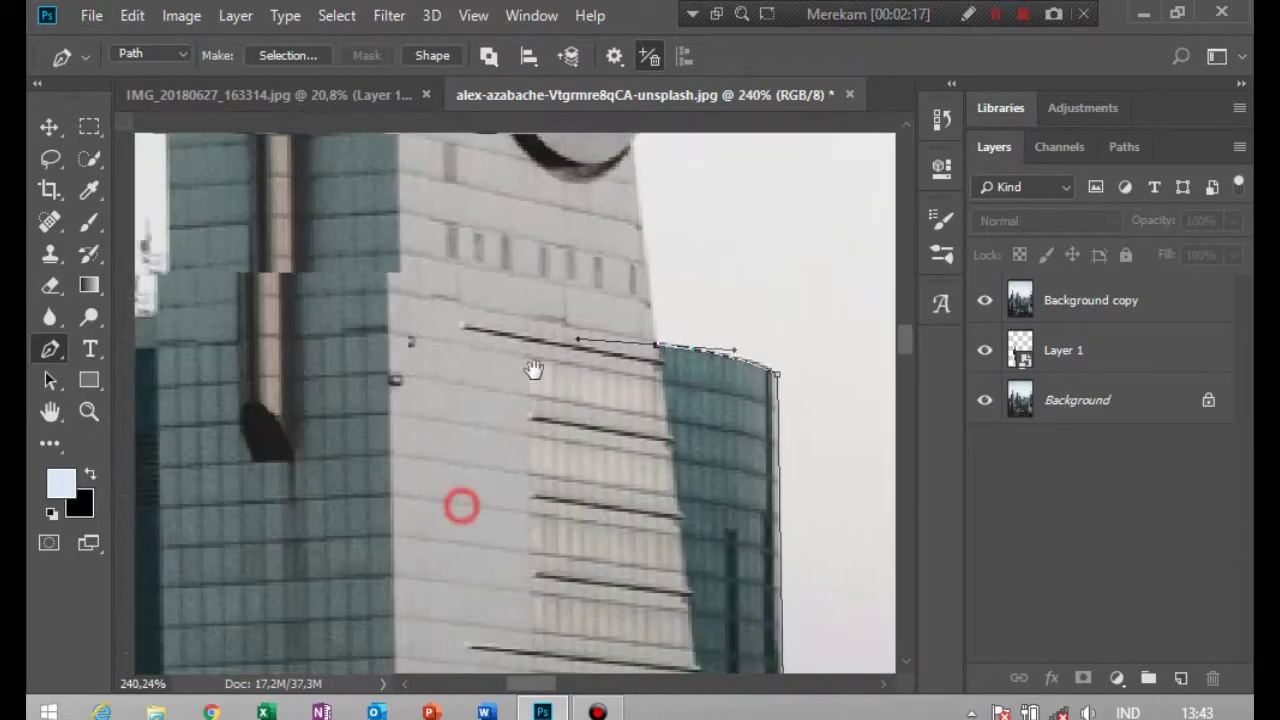
scroll(354, 387, "down", 2)
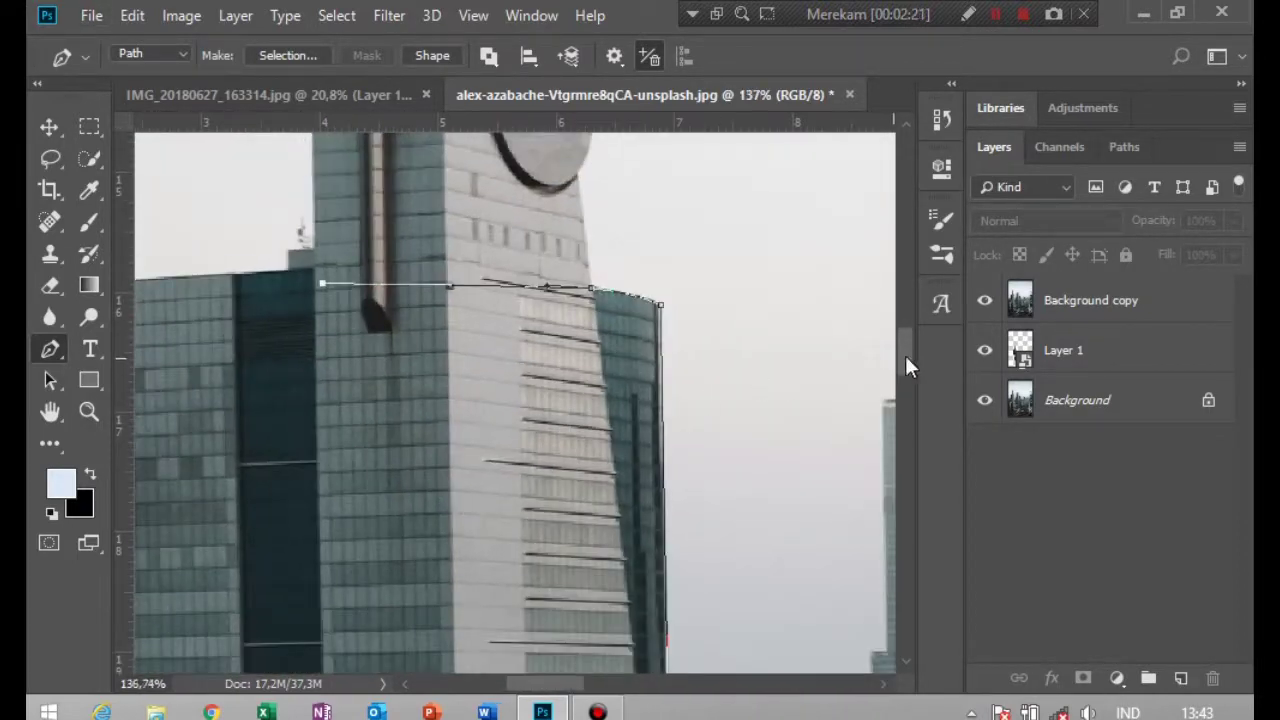
left_click_drag(905, 355, 903, 572)
left_click_drag(441, 322, 382, 511)
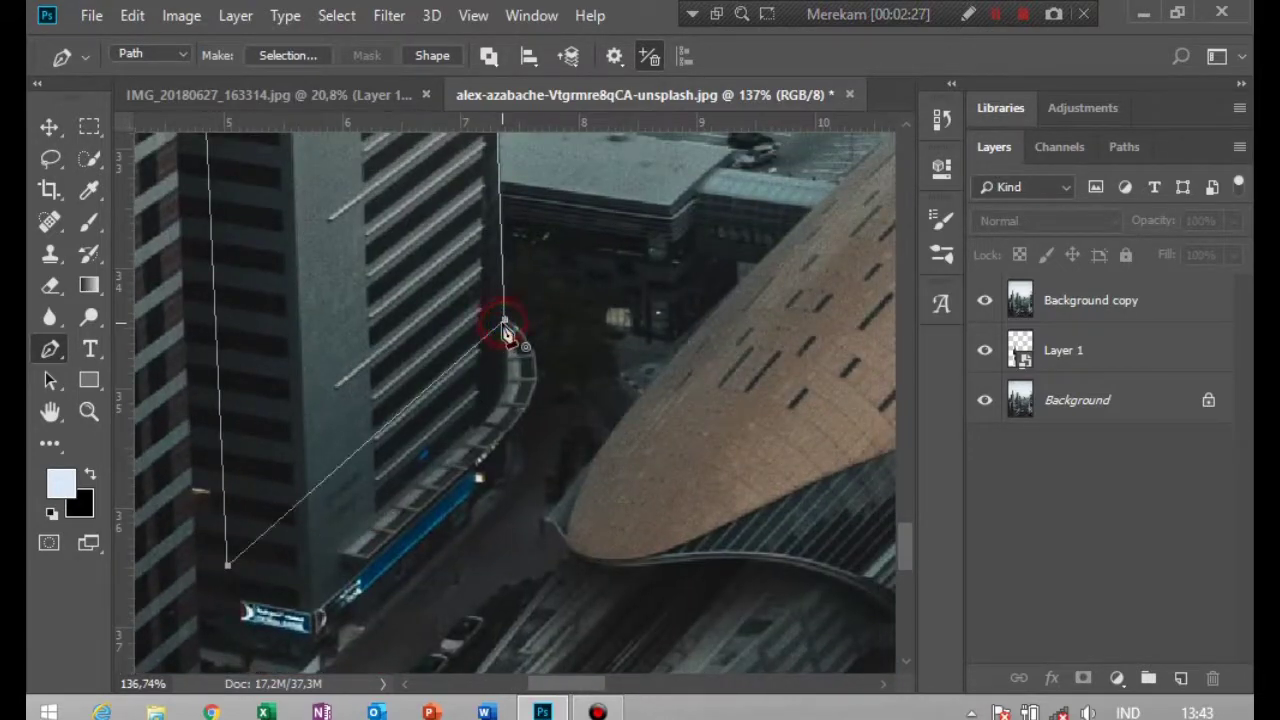
Turn the building path into a selection and add it as a mask on Background copy.
right_click(436, 289)
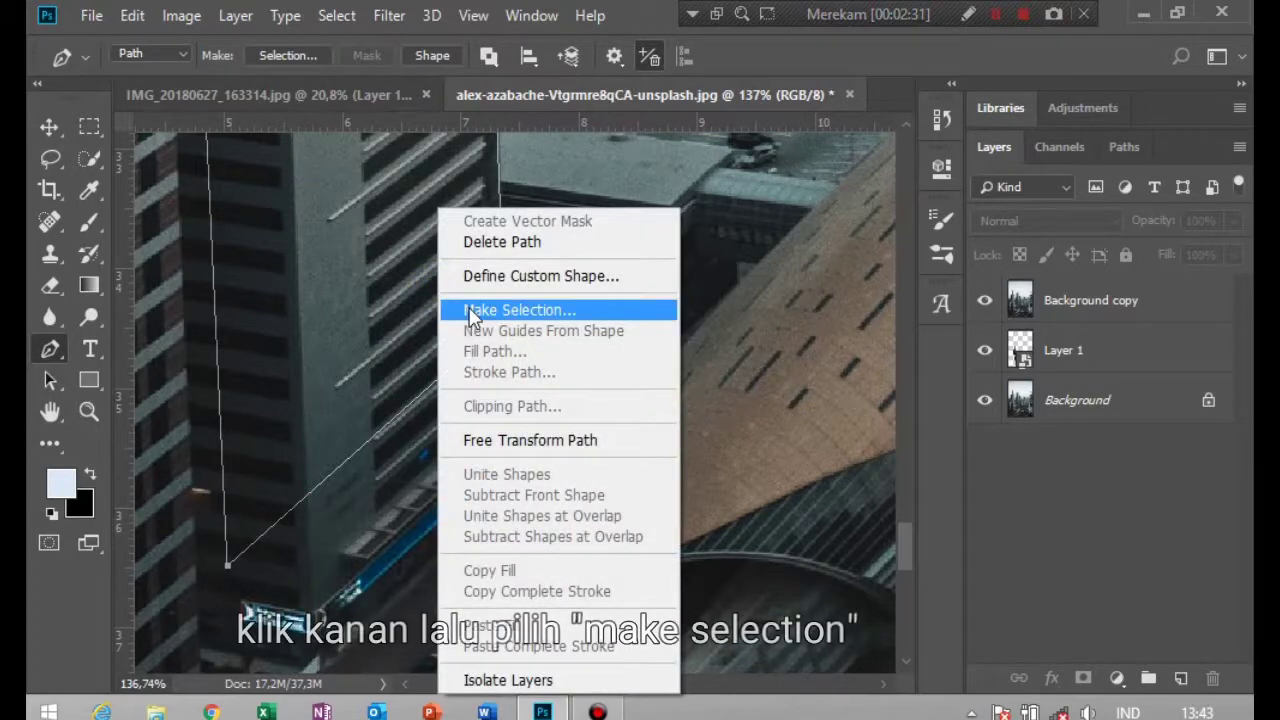
left_click(470, 309)
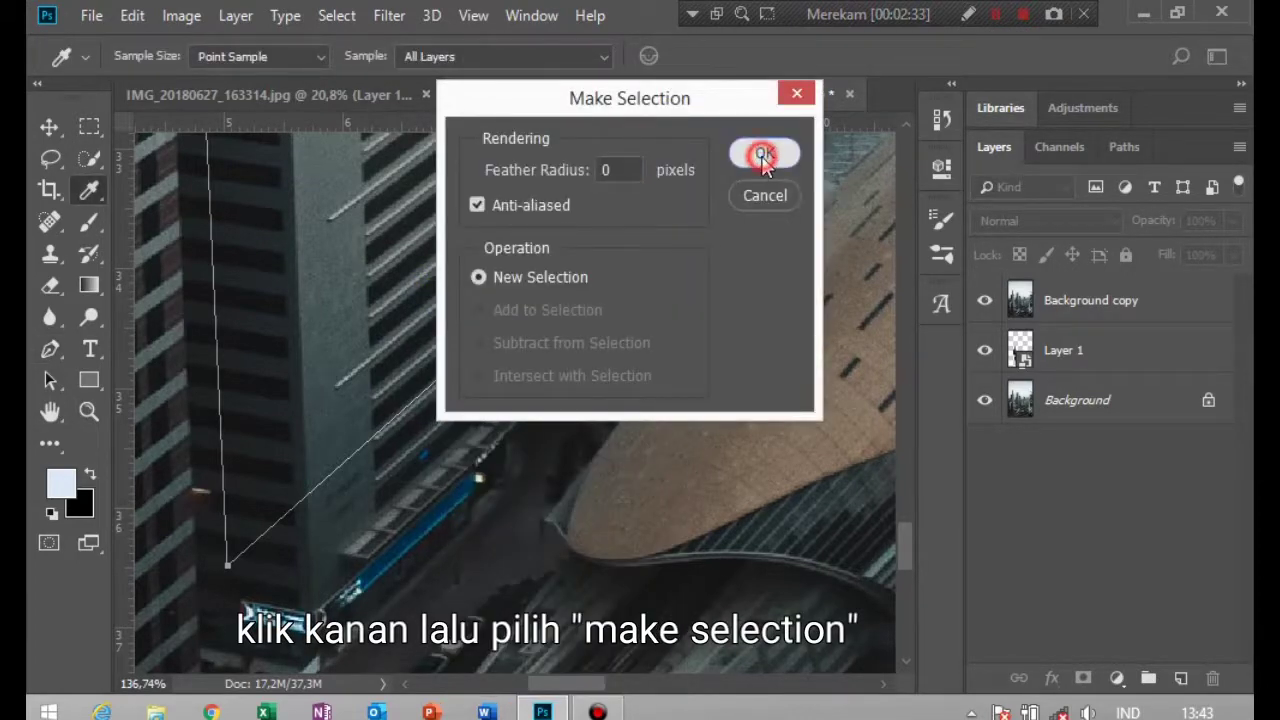
left_click(763, 158)
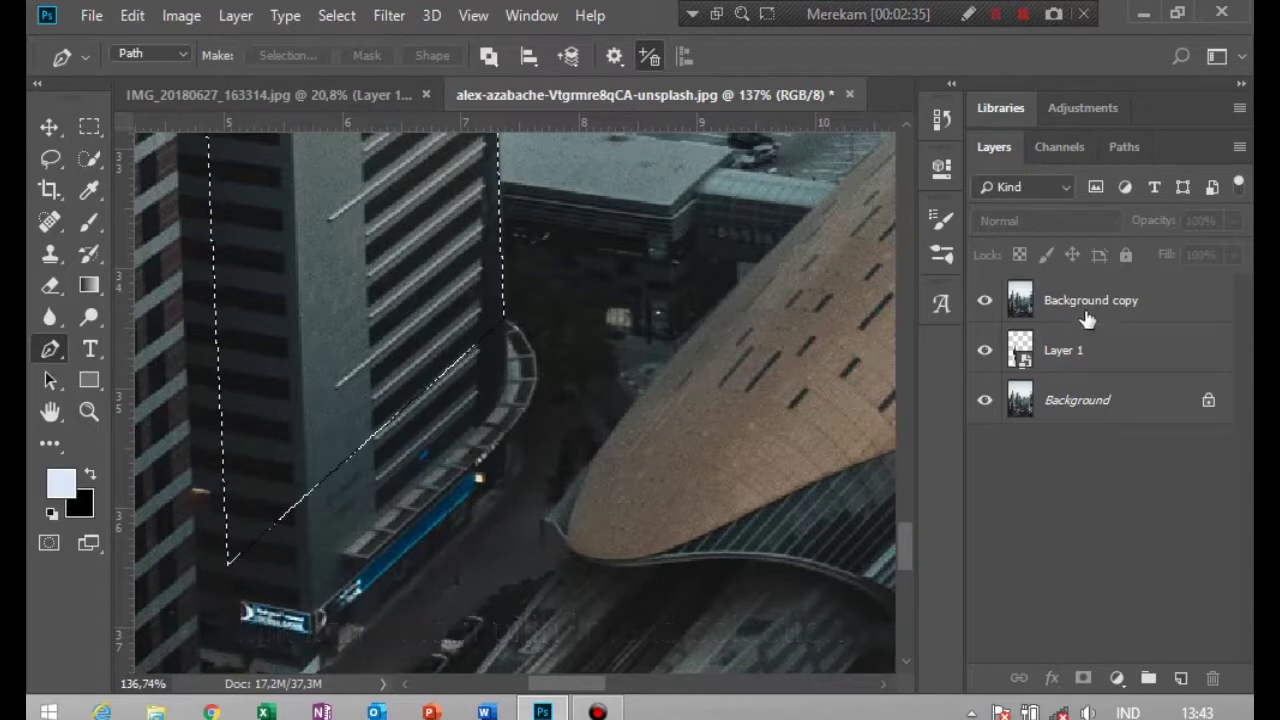
left_click(1090, 309)
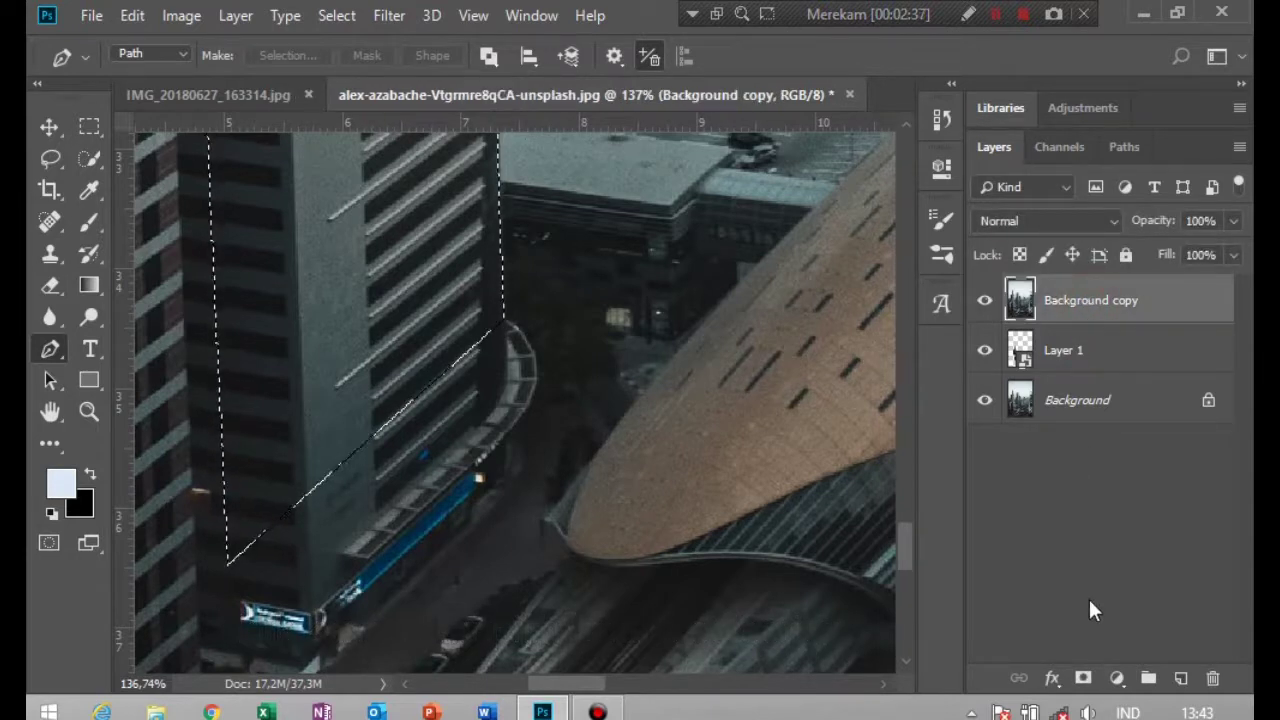
left_click(1085, 679)
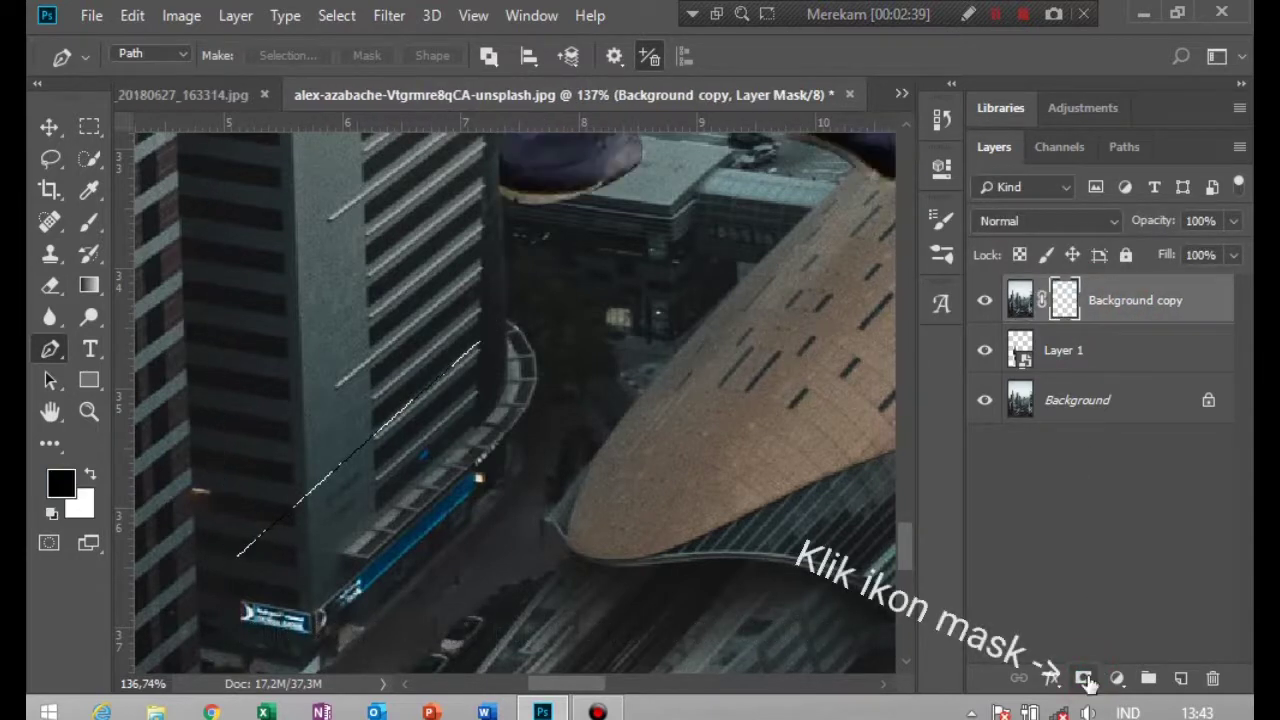
mouse_move(905, 548)
left_mouse_down()
mouse_move(906, 381)
mouse_move(894, 359)
mouse_move(892, 387)
mouse_move(966, 520)
mouse_move(958, 570)
left_mouse_up()
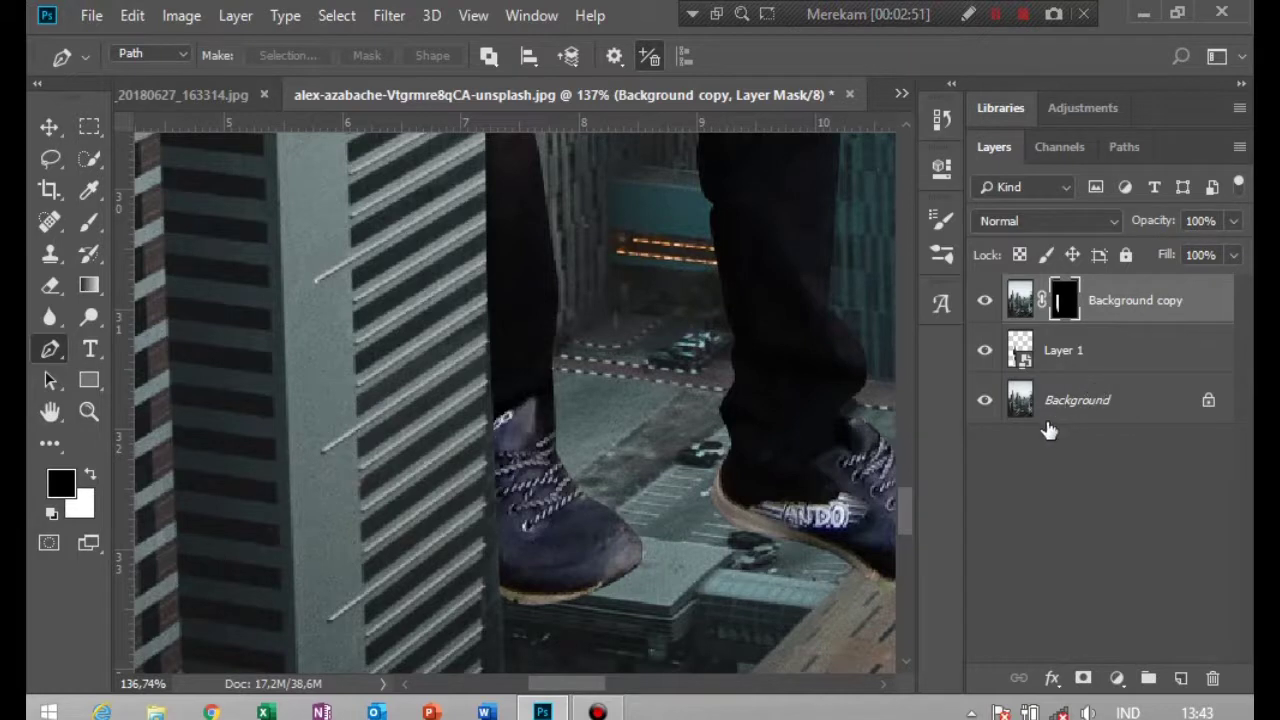
Apply Edit > Puppet Warp to Layer 1 and zoom in on the man's feet.
key("ctrl+0")
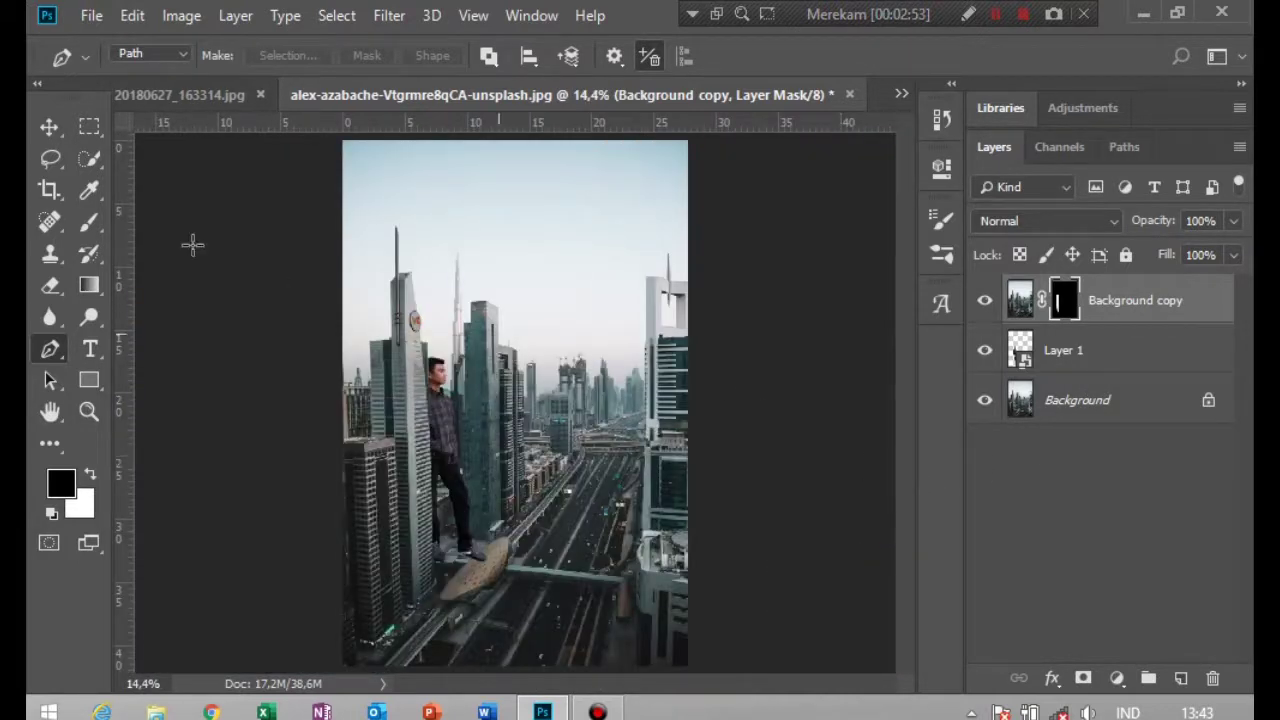
left_click(780, 354)
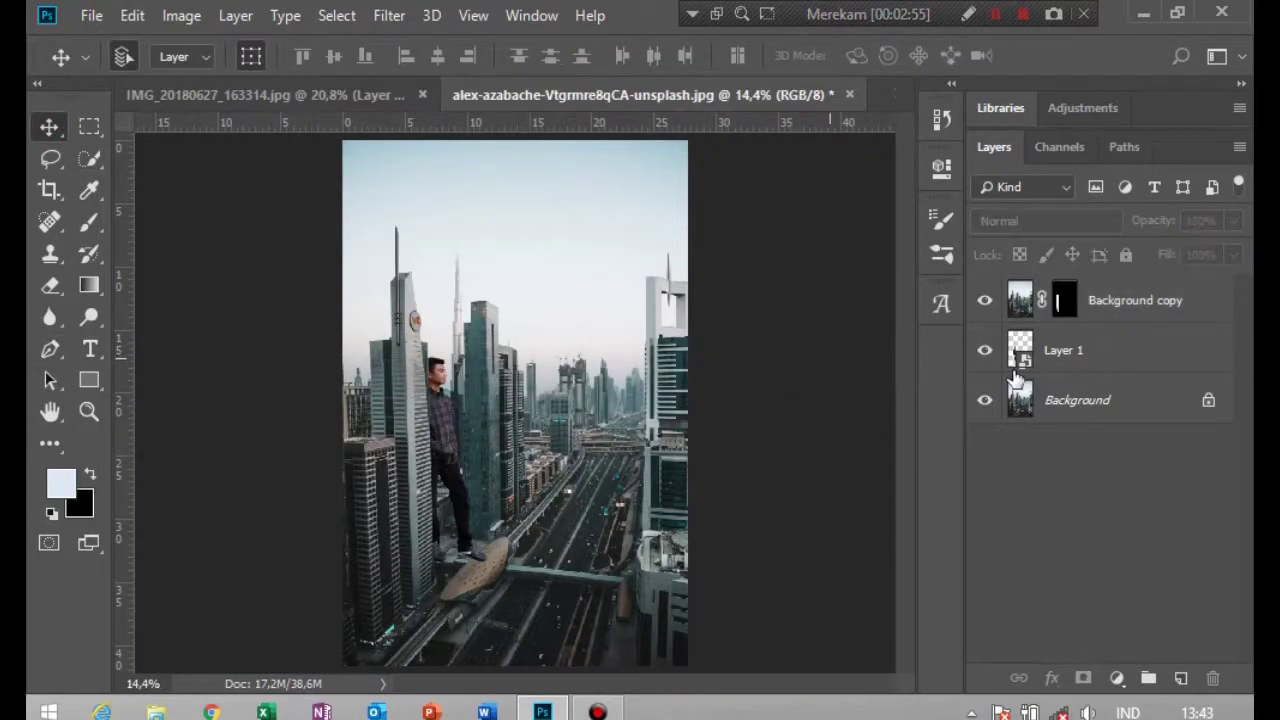
left_click(1073, 371)
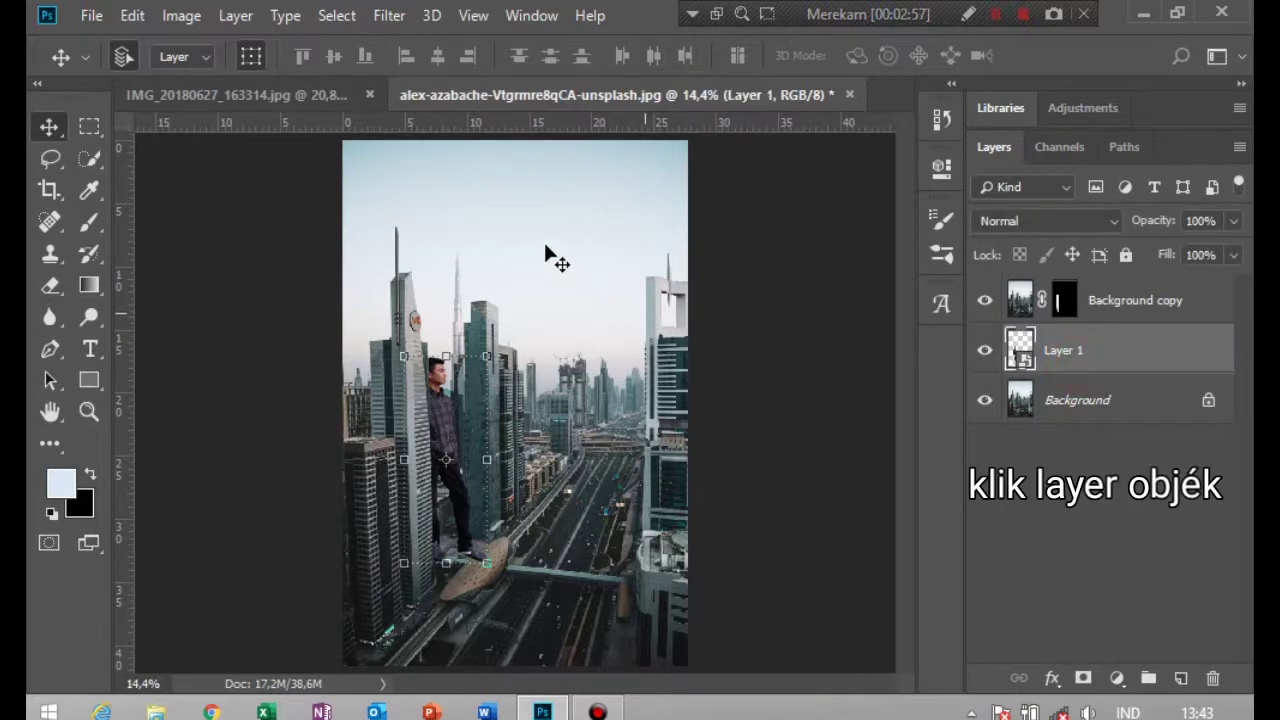
left_click(136, 16)
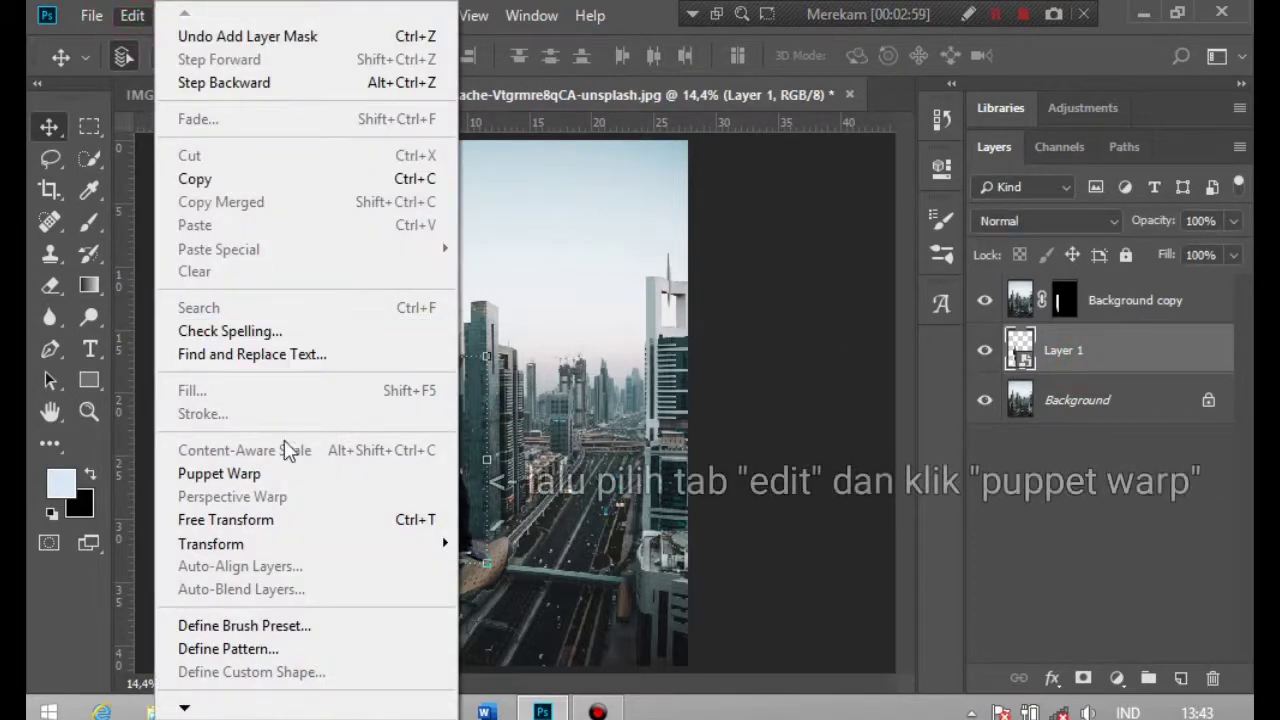
left_click(305, 474)
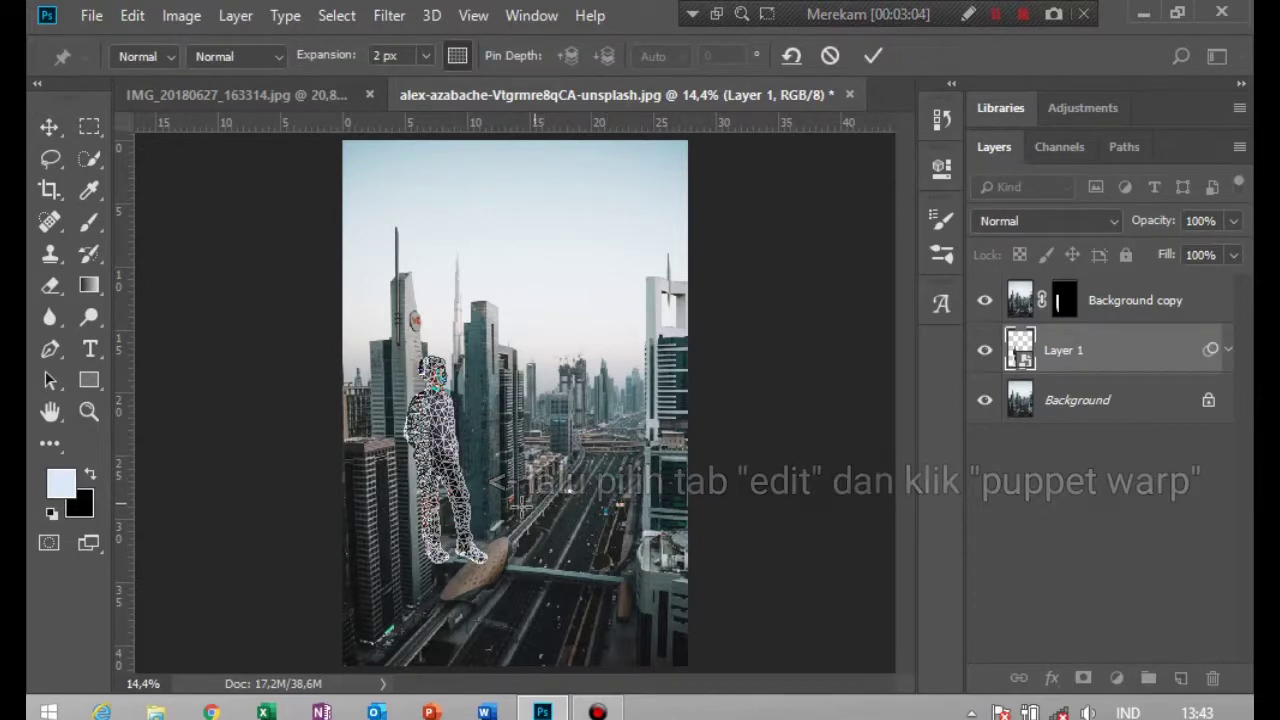
scroll(462, 540, "up", 2)
scroll(462, 540, "up", 3)
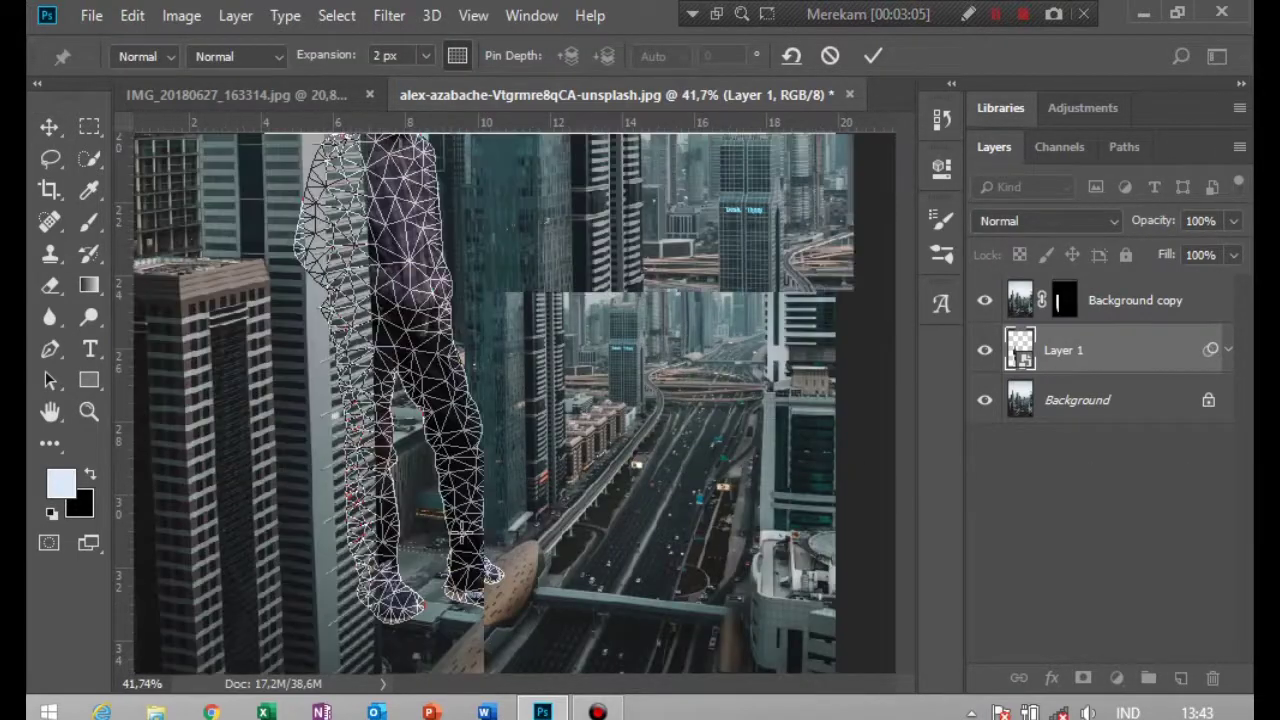
scroll(462, 540, "up", 2)
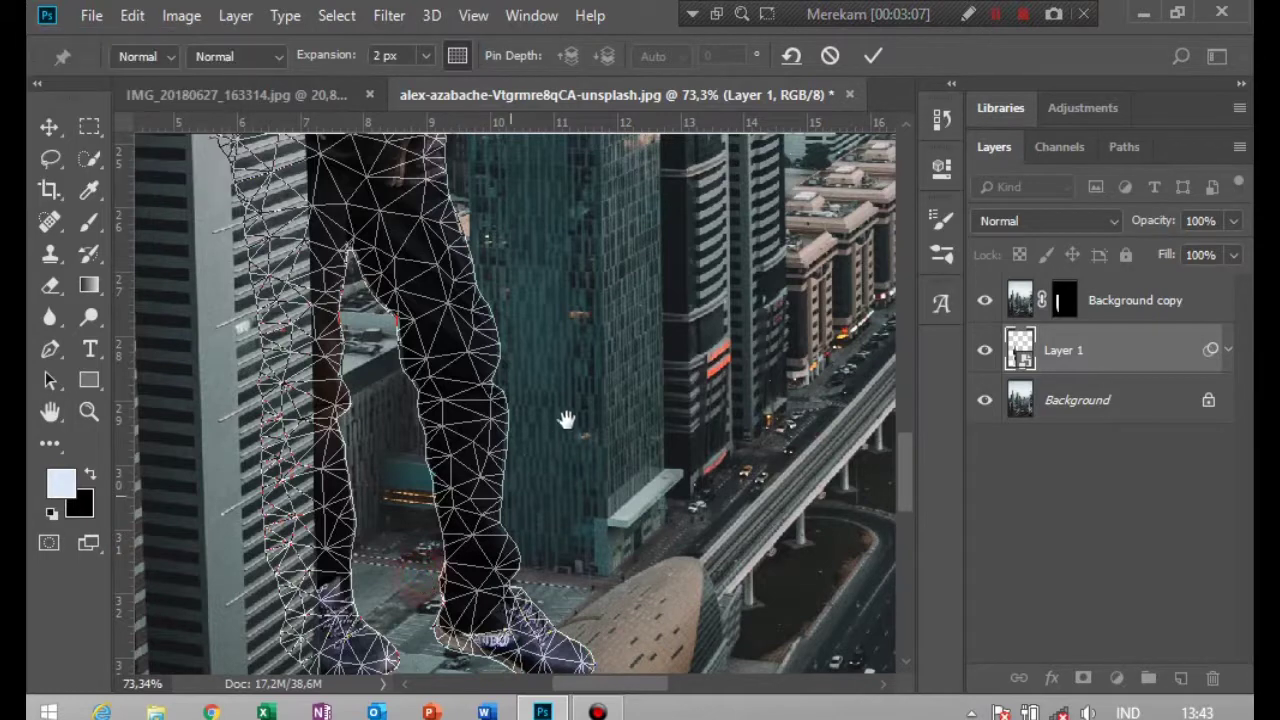
left_click_drag(549, 445, 654, 346)
scroll(561, 490, "up", 1)
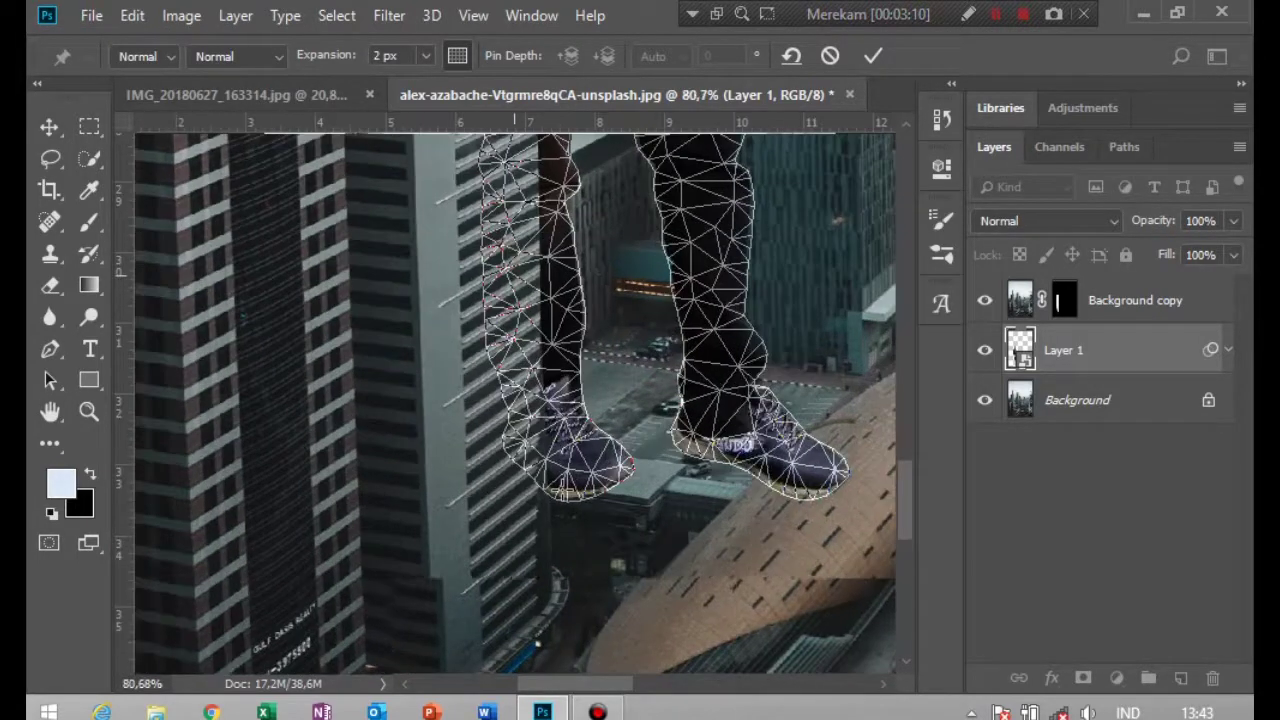
scroll(561, 490, "up", 3)
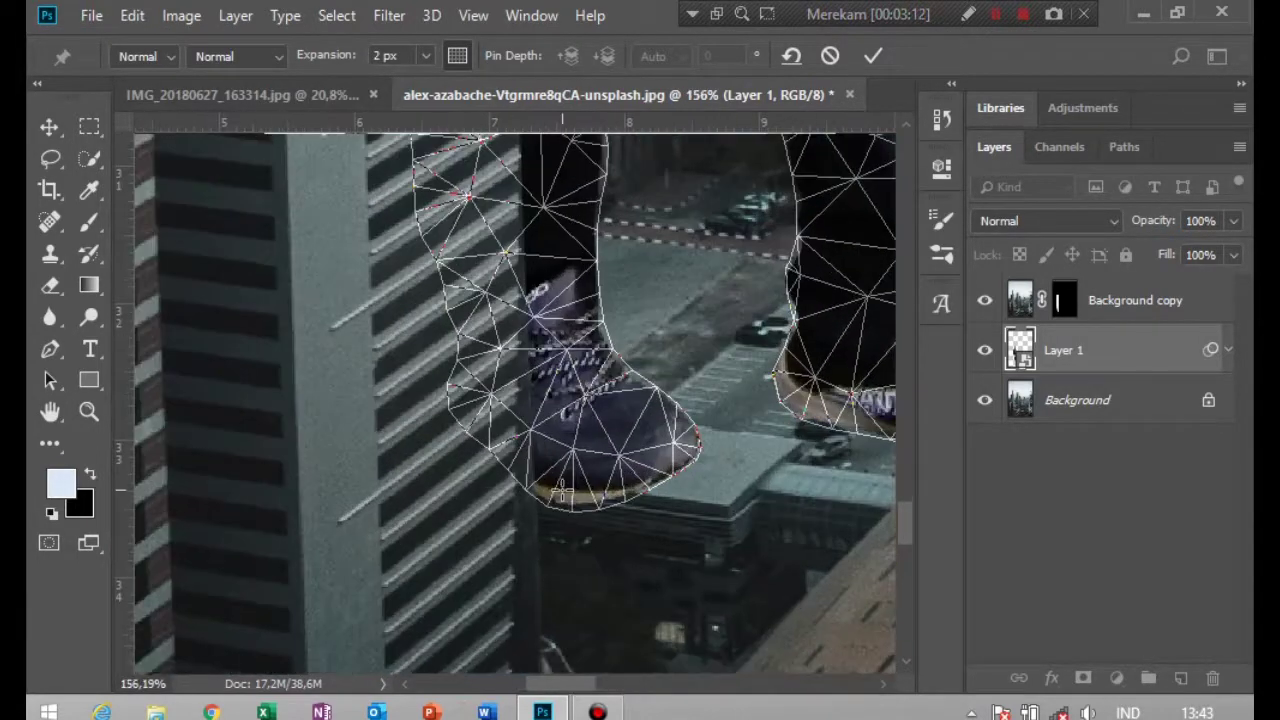
Add a Puppet Warp pin on the shoe and shift pins to start reshaping the figure.
left_click(528, 372)
left_click_drag(905, 517, 903, 477)
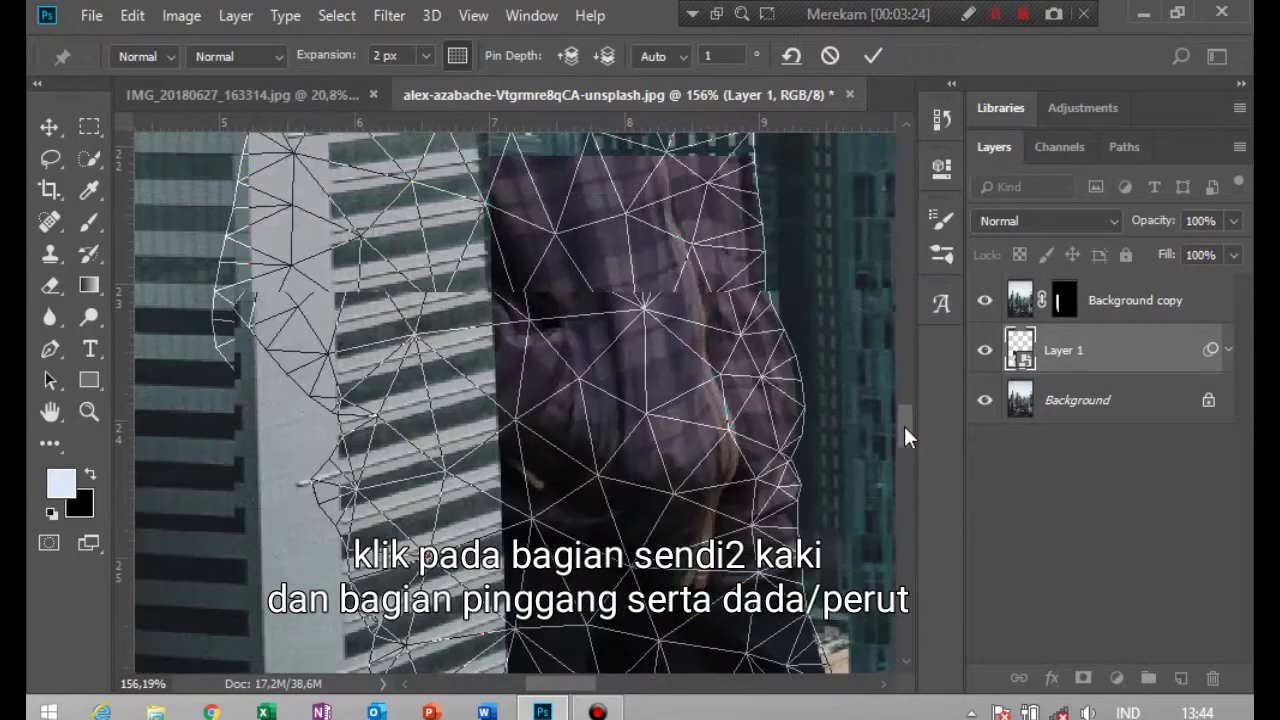
mouse_move(909, 479)
left_mouse_down()
mouse_move(907, 436)
mouse_move(907, 490)
left_mouse_up()
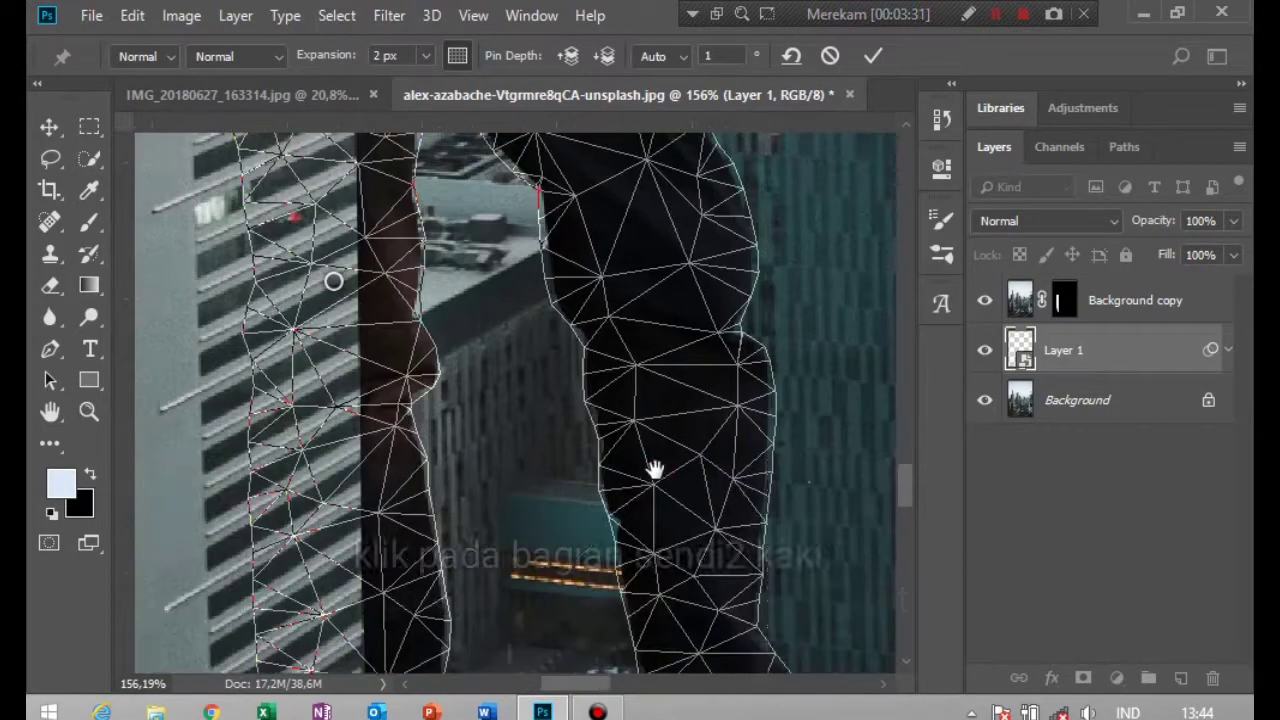
left_click_drag(655, 470, 643, 470)
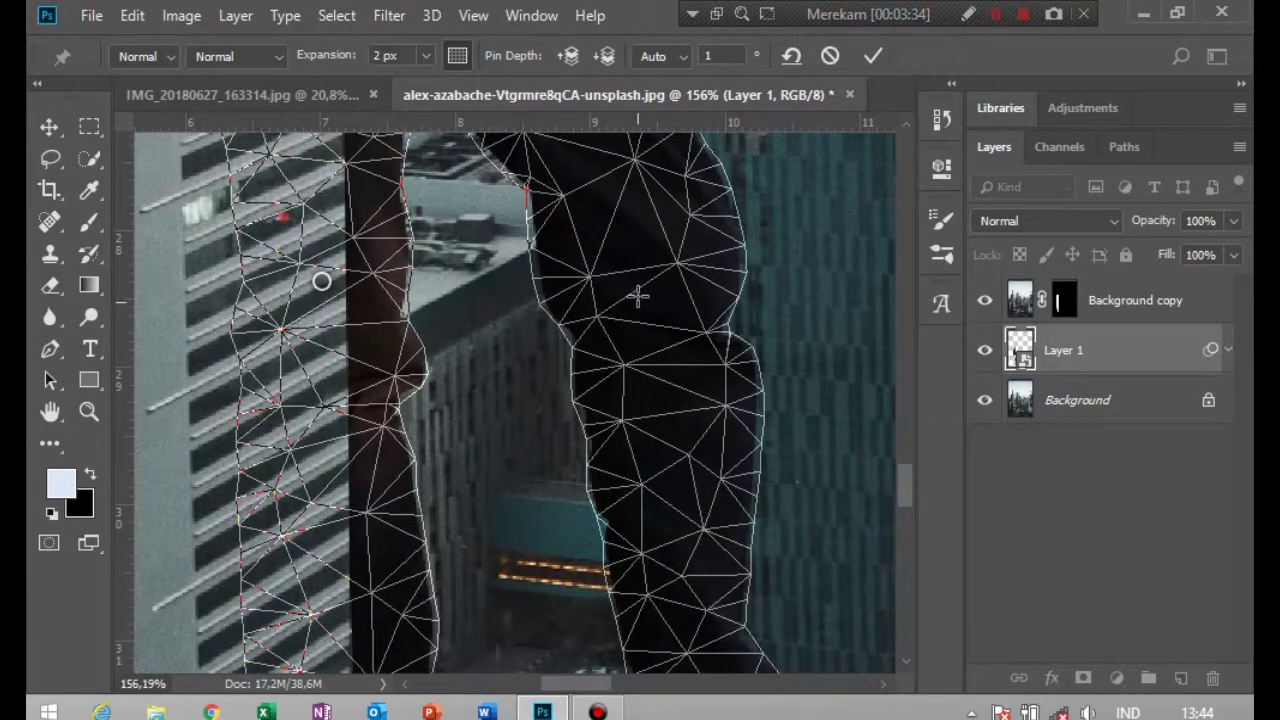
left_click_drag(904, 520, 893, 508)
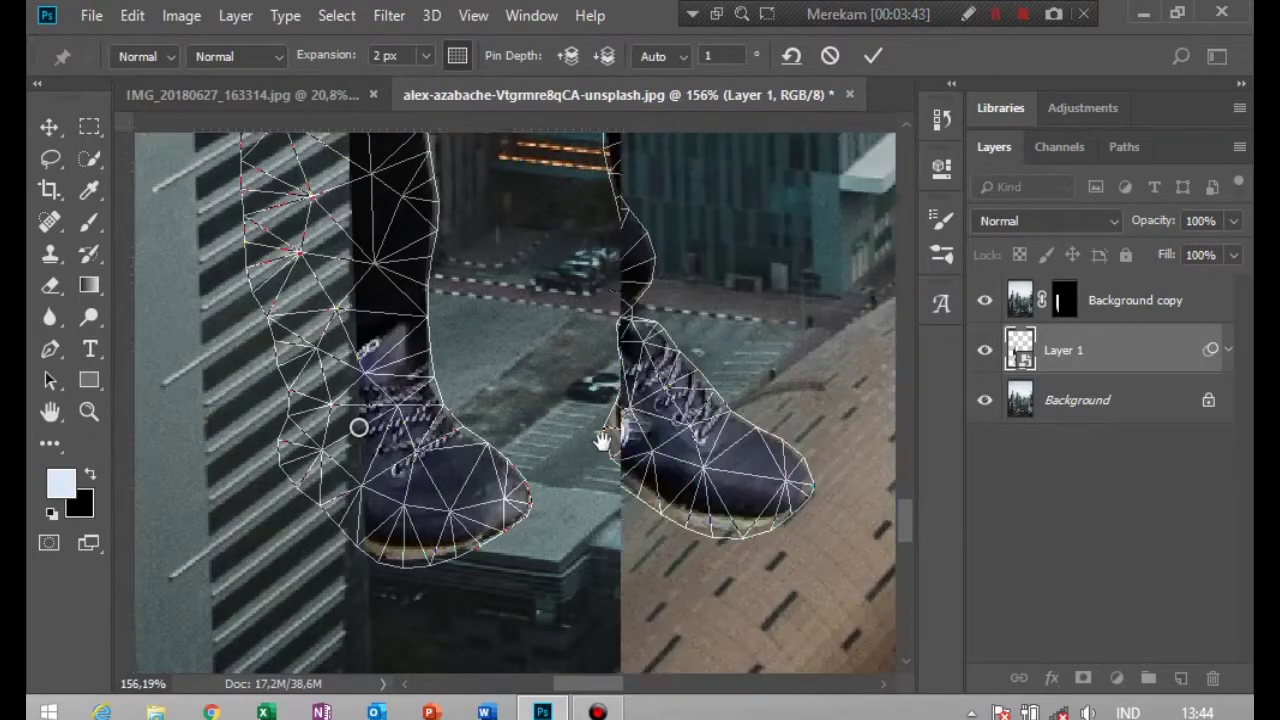
left_click_drag(685, 393, 511, 367)
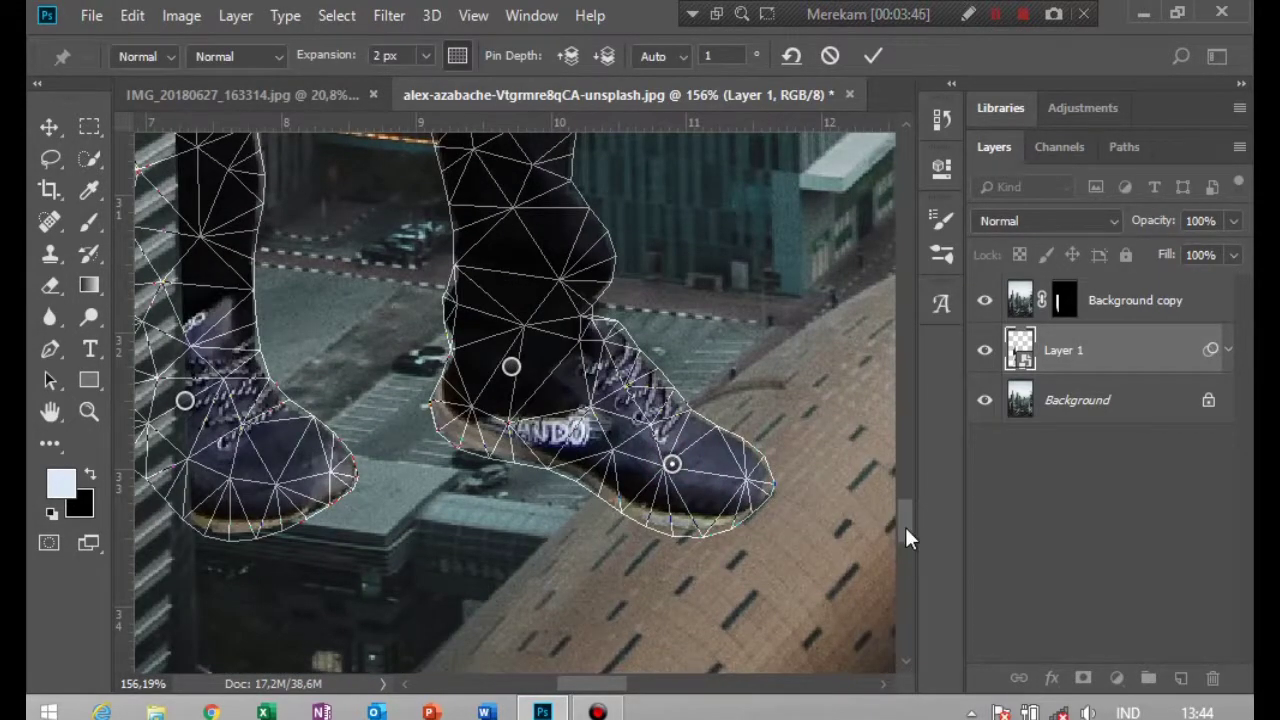
left_click_drag(905, 527, 893, 433)
left_click_drag(571, 409, 792, 399)
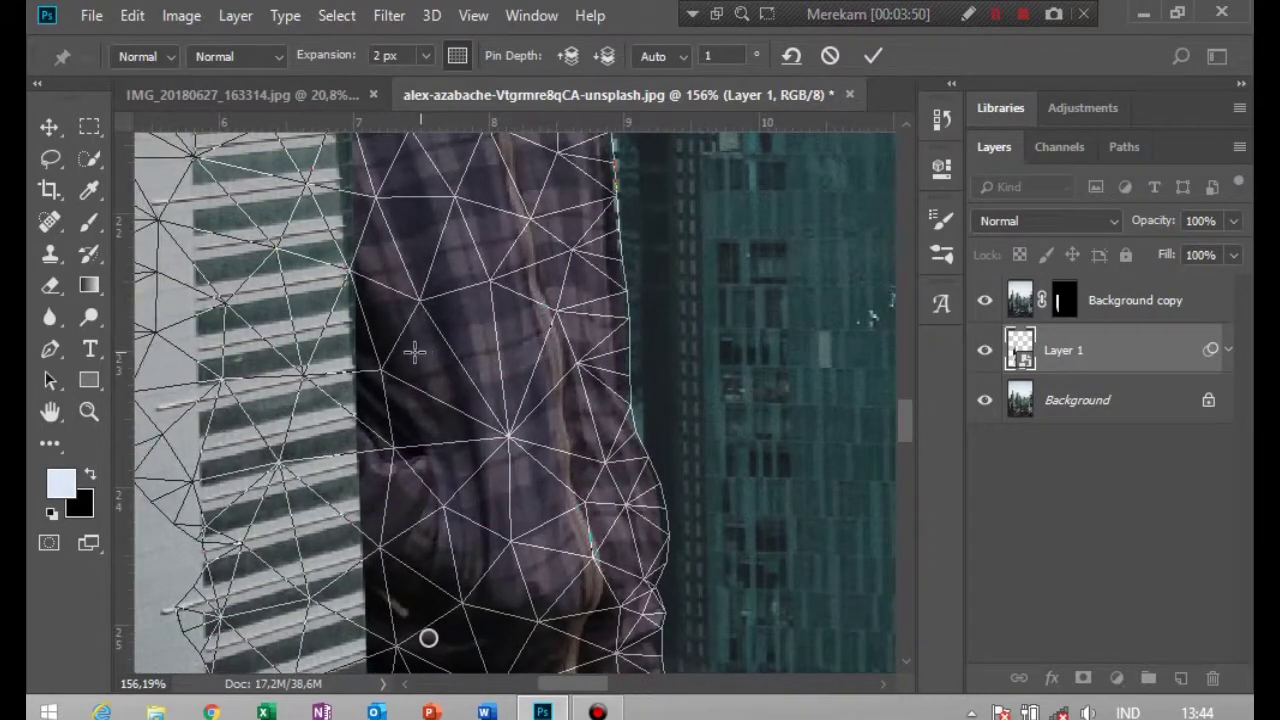
left_click_drag(536, 336, 574, 337)
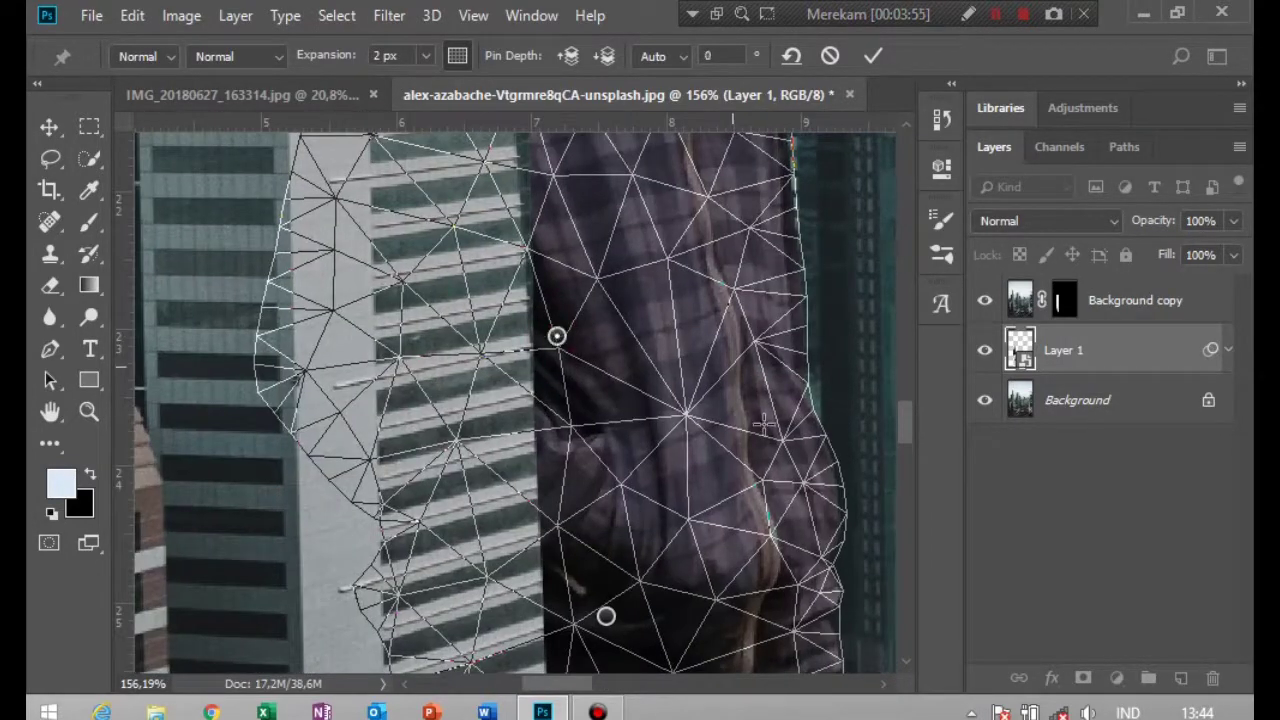
mouse_move(905, 422)
left_mouse_down()
mouse_move(910, 499)
mouse_move(904, 398)
left_mouse_up()
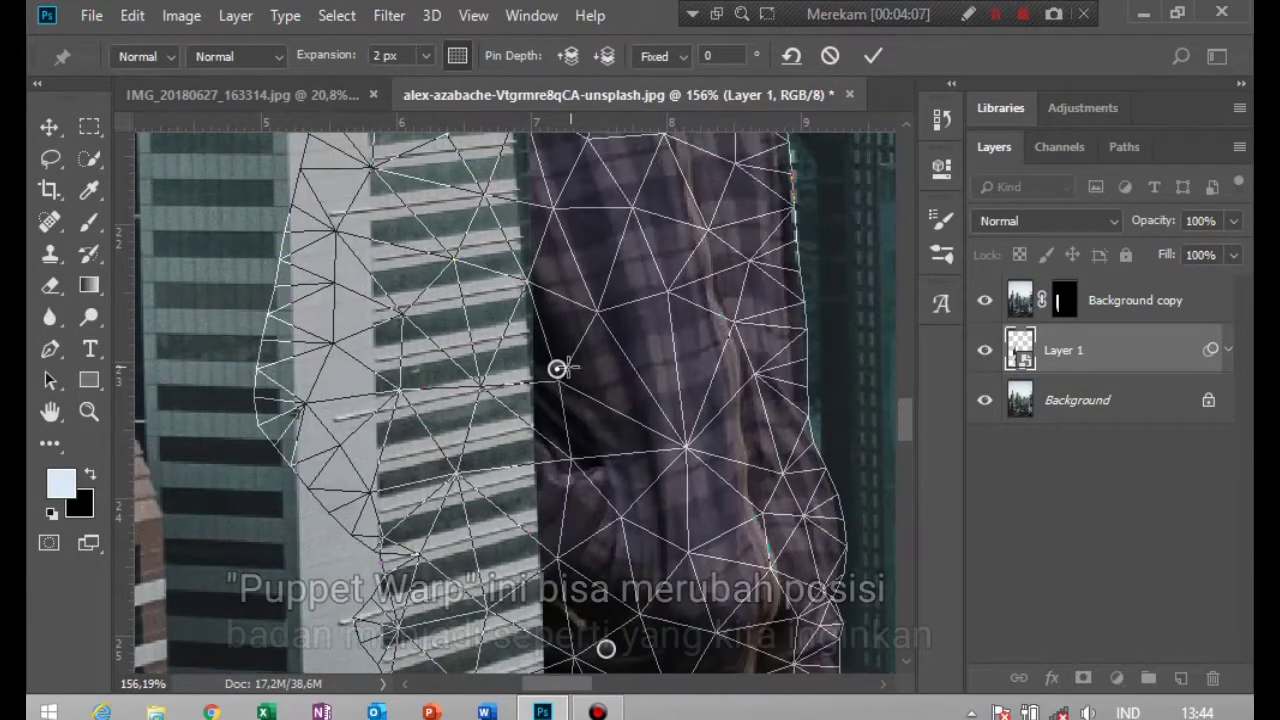
left_click_drag(556, 369, 677, 328)
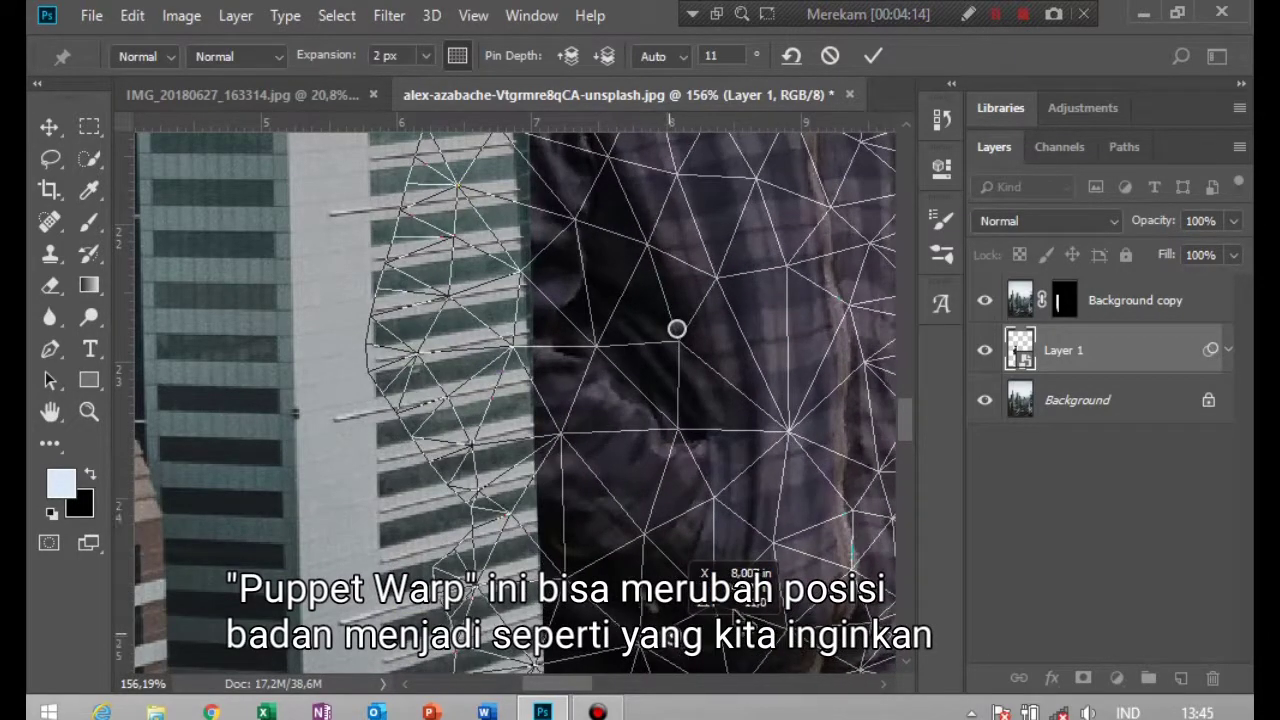
mouse_move(900, 425)
left_mouse_down()
mouse_move(904, 394)
mouse_move(920, 478)
mouse_move(903, 474)
mouse_move(907, 514)
left_mouse_up()
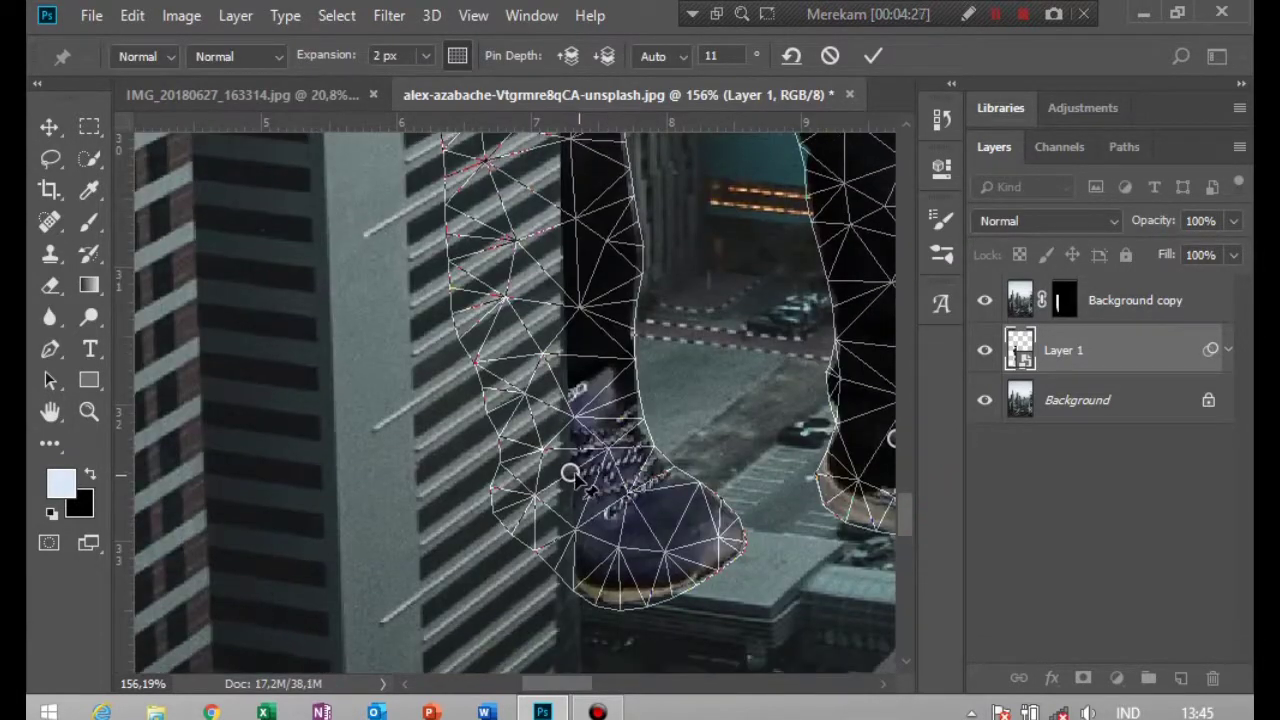
Move and rotate the rear boot into place, bending that leg to lengthen the stride.
left_click(572, 475)
left_click_drag(533, 478, 493, 450)
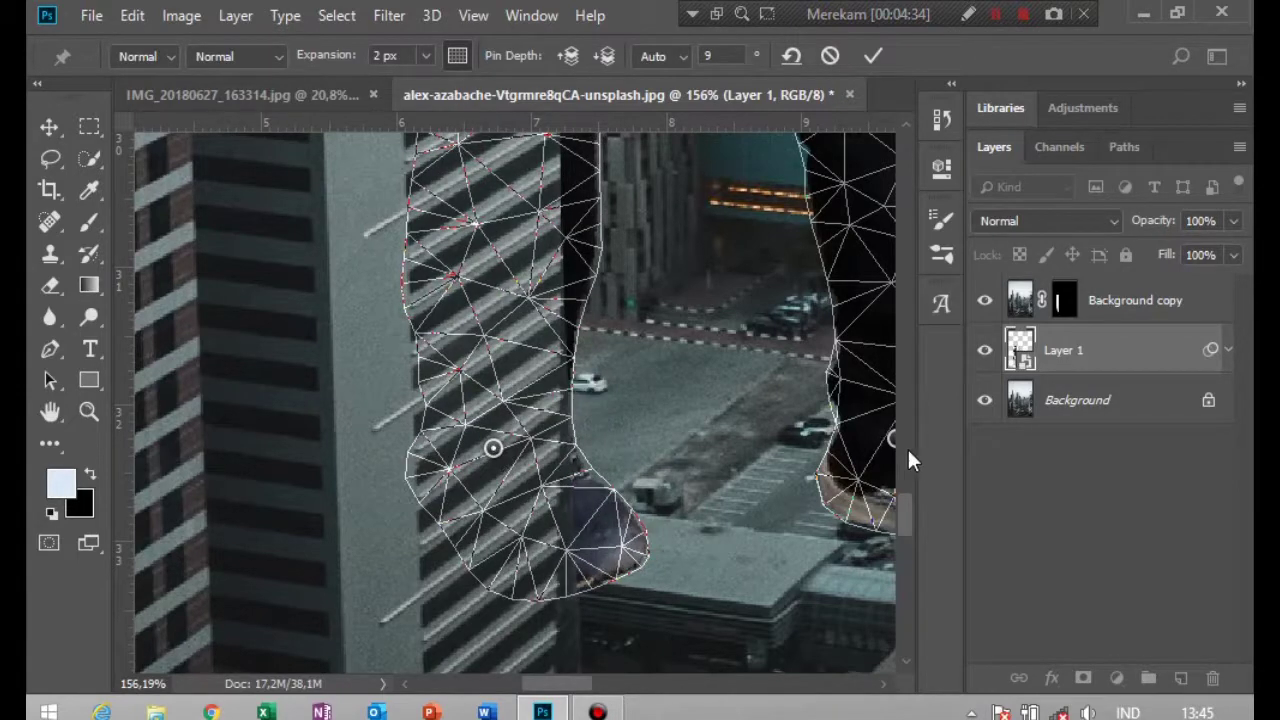
left_click_drag(897, 493, 894, 480)
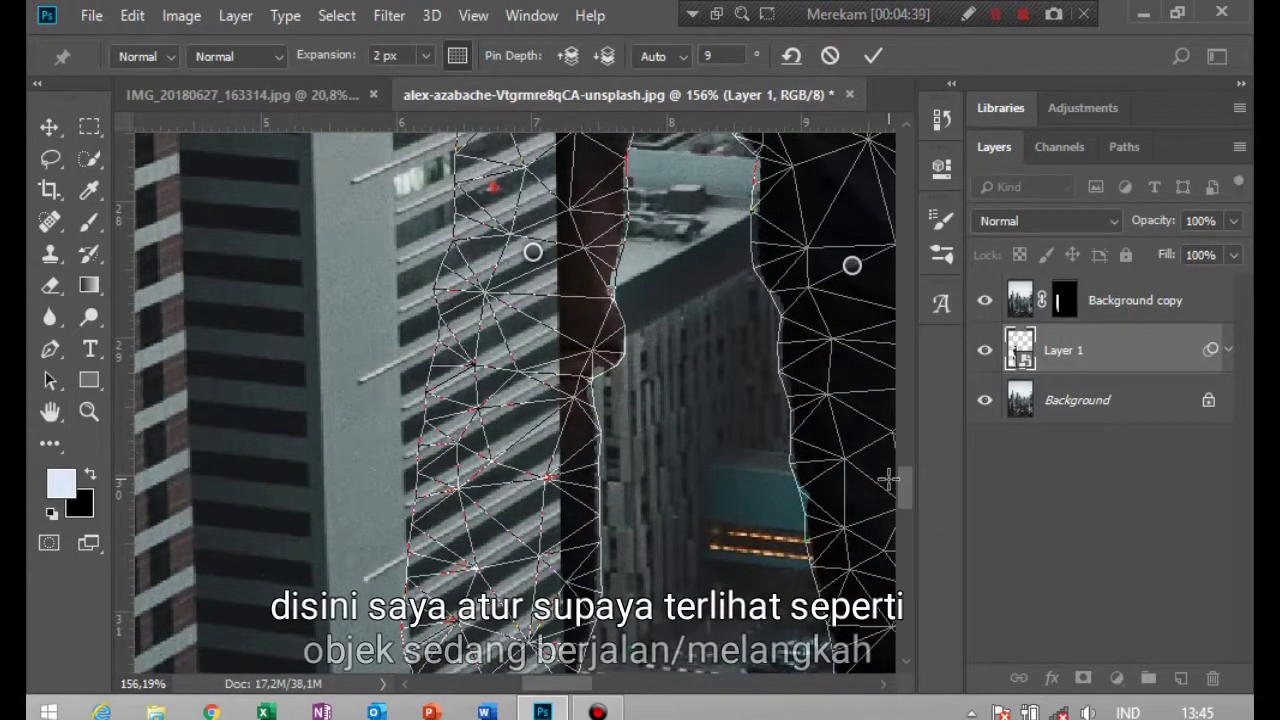
left_click_drag(533, 252, 557, 259)
left_click_drag(644, 380, 503, 240)
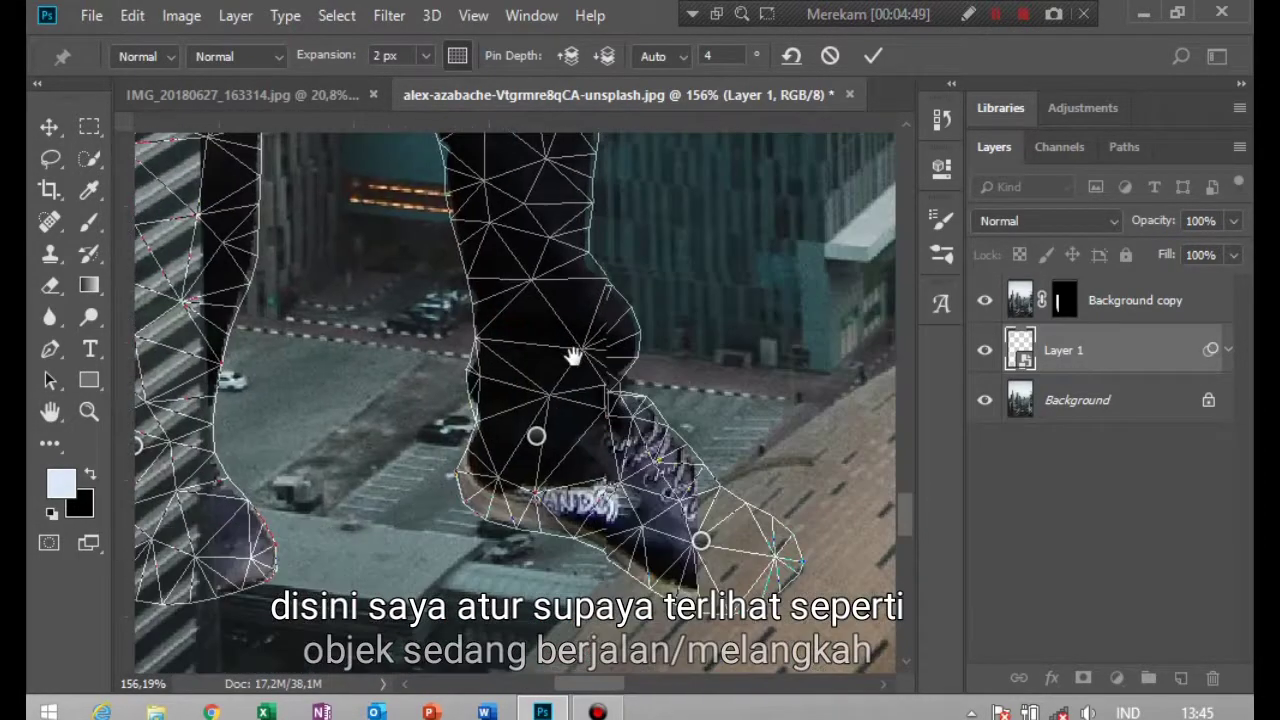
left_click_drag(839, 507, 620, 432)
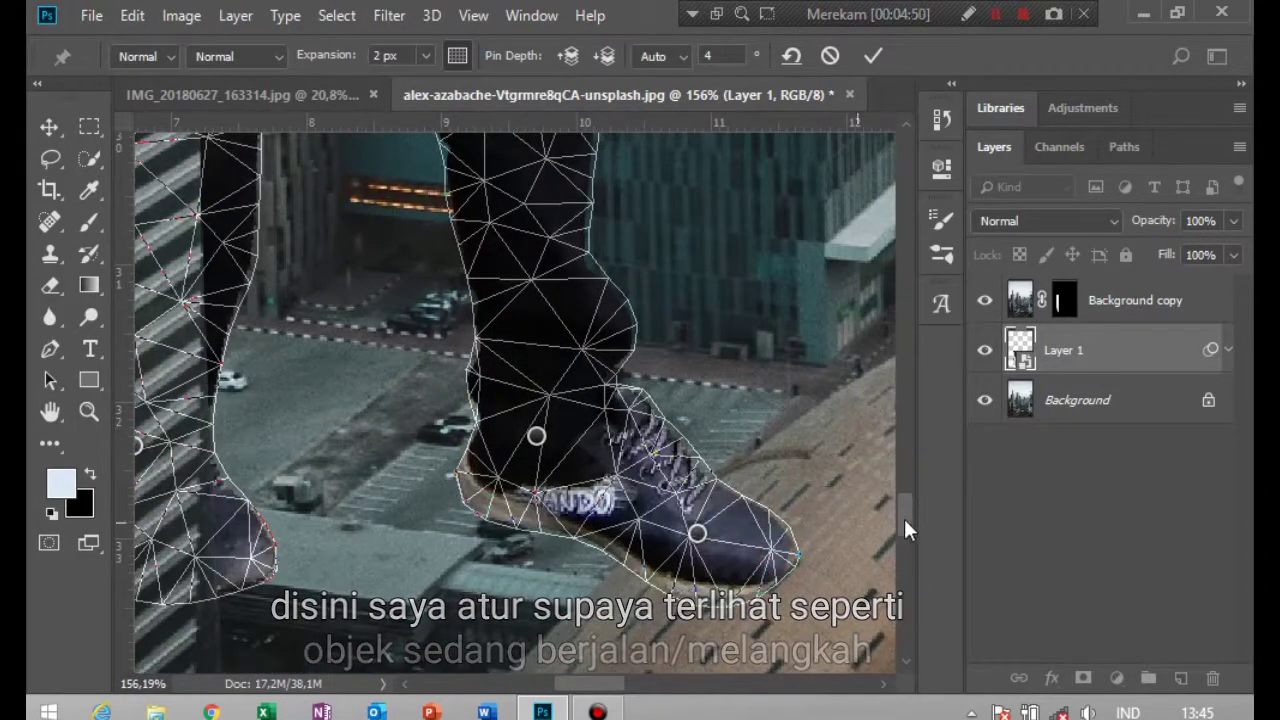
left_click_drag(904, 519, 905, 475)
left_click_drag(493, 449, 548, 461)
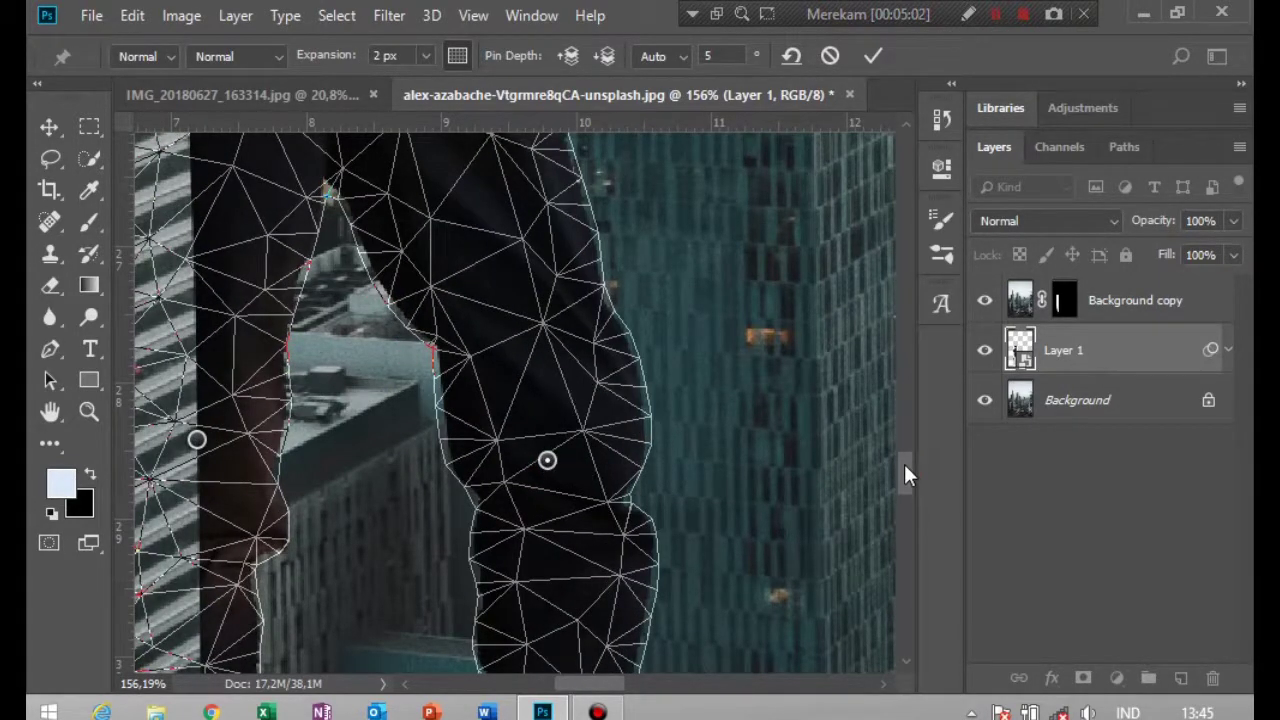
left_click_drag(904, 474, 919, 504)
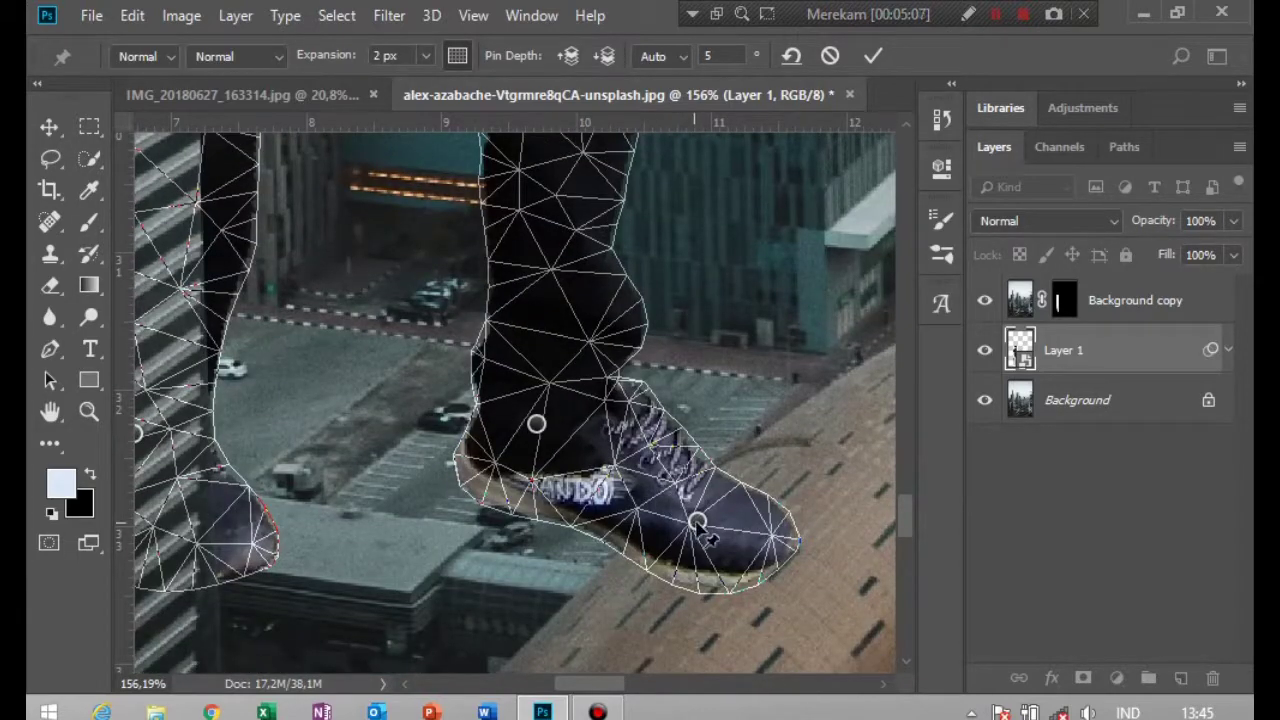
Lift and angle the front shoe, shift and rotate the front leg, and lower the toe onto the rooftop.
left_click_drag(697, 523, 800, 480)
left_click_drag(537, 424, 677, 474)
left_click_drag(600, 683, 634, 684)
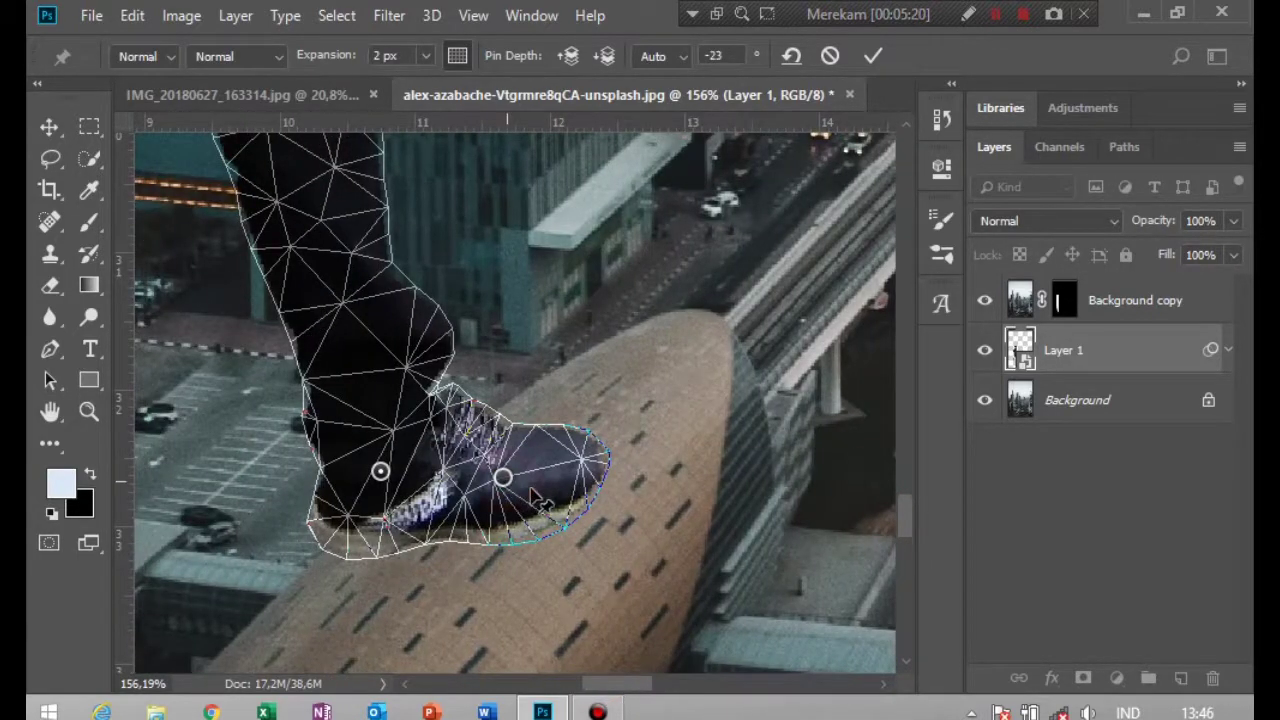
left_click_drag(531, 490, 534, 506)
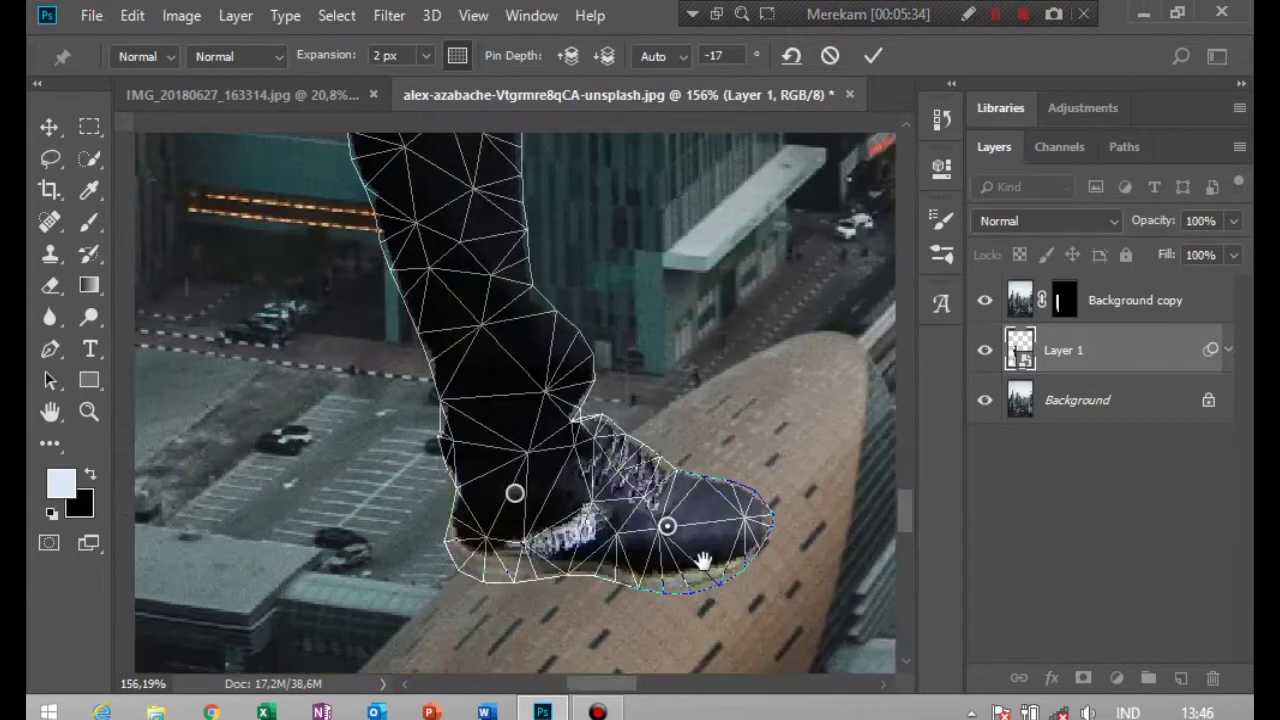
left_click_drag(520, 300, 712, 533)
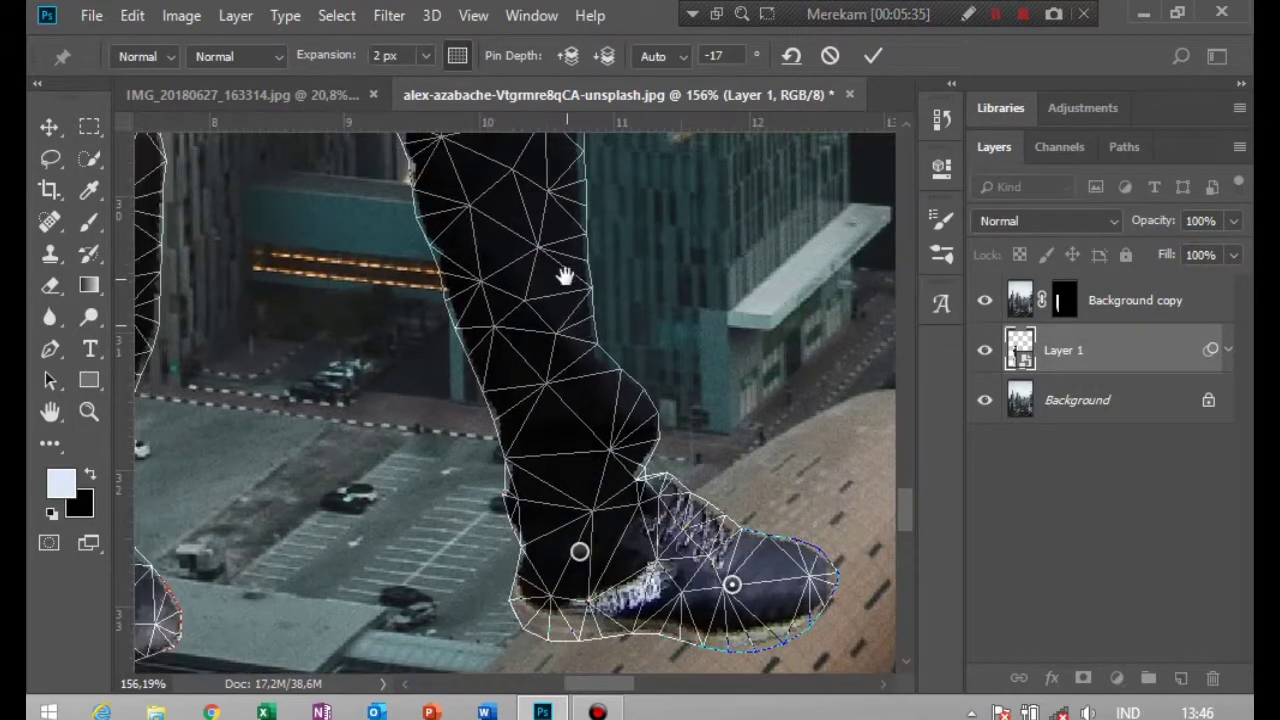
key("ctrl+r")
left_click_drag(594, 253, 793, 323)
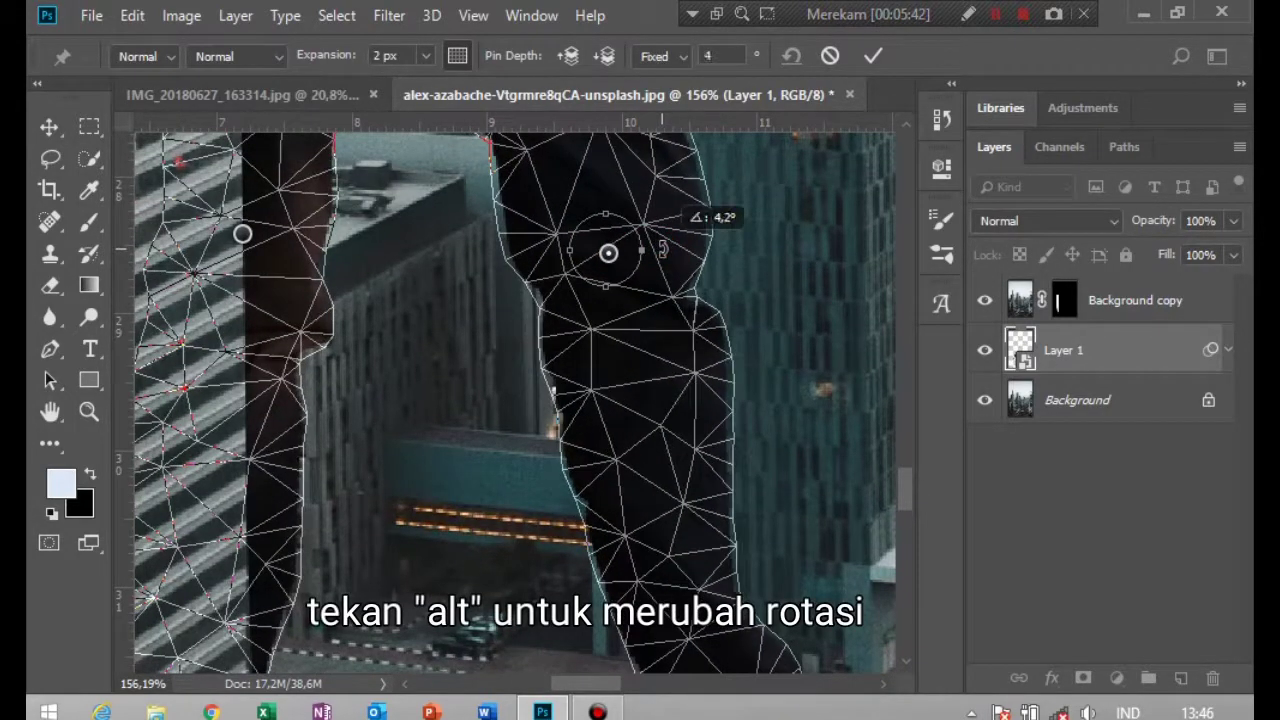
left_click_drag(906, 480, 907, 506)
Rotate the front foot around its ankle pin, fit the view, and commit the pose.
left_click(722, 447)
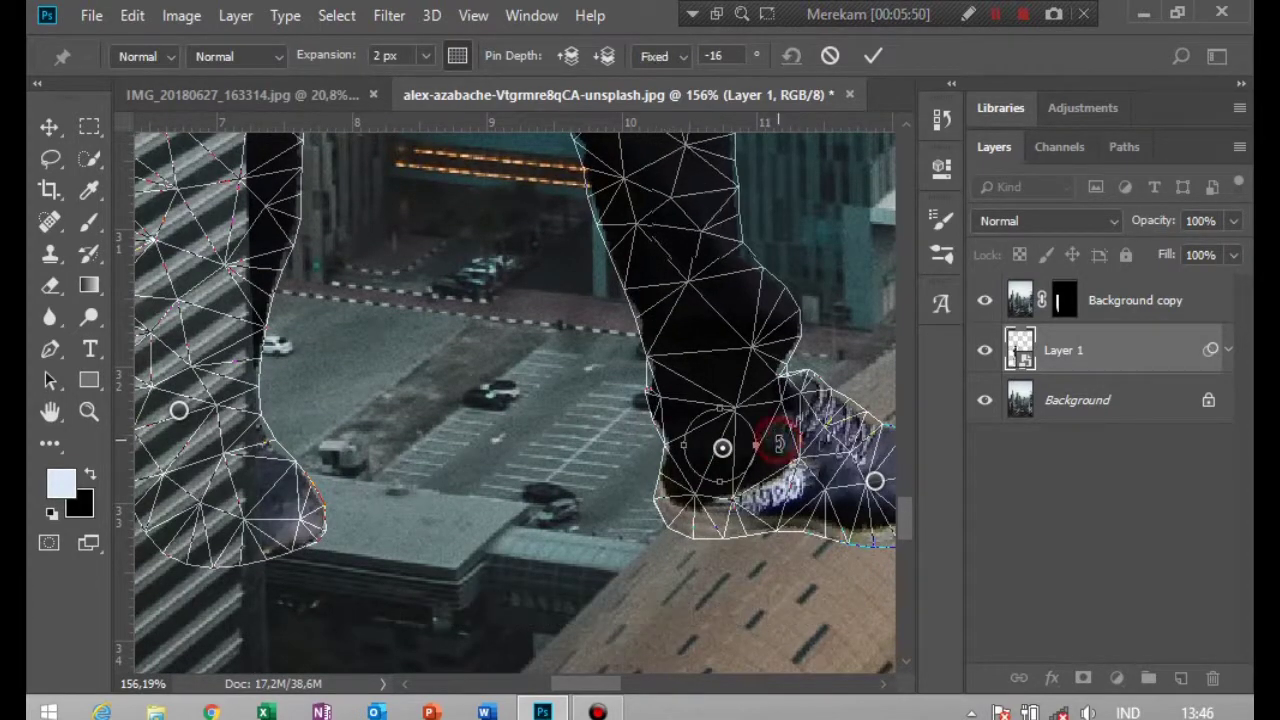
left_click_drag(772, 430, 774, 421)
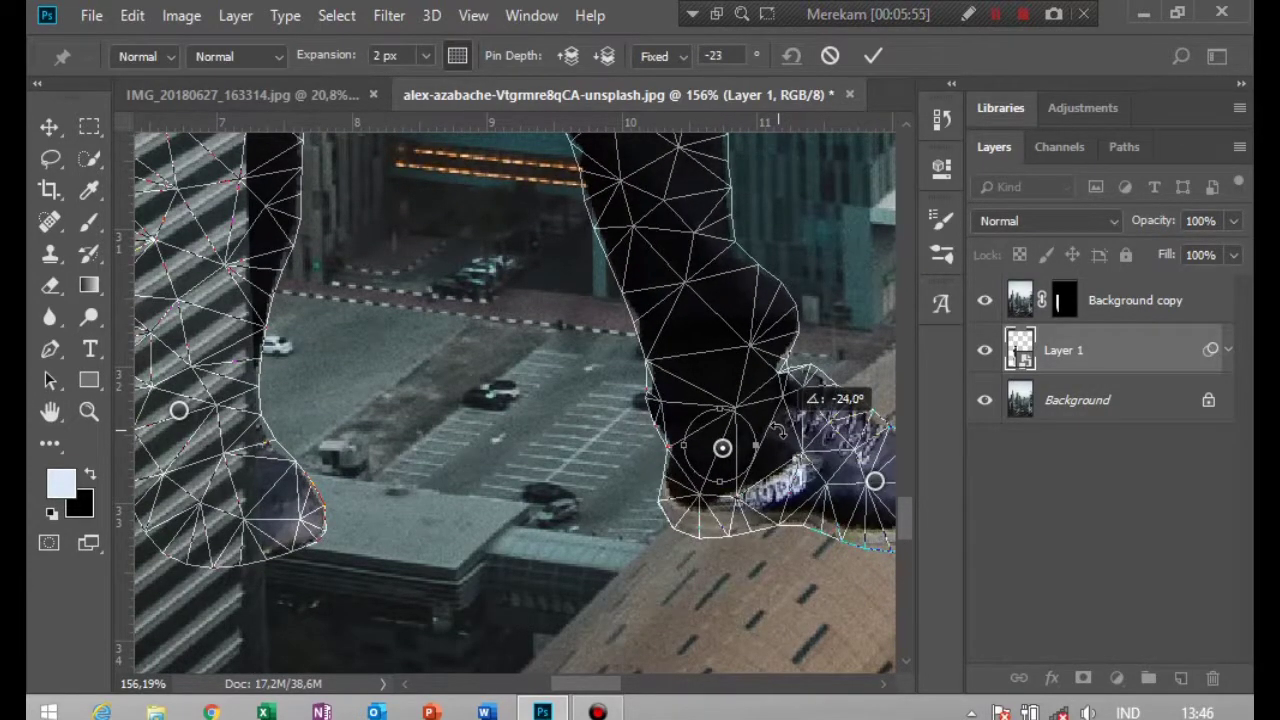
left_click_drag(595, 685, 613, 670)
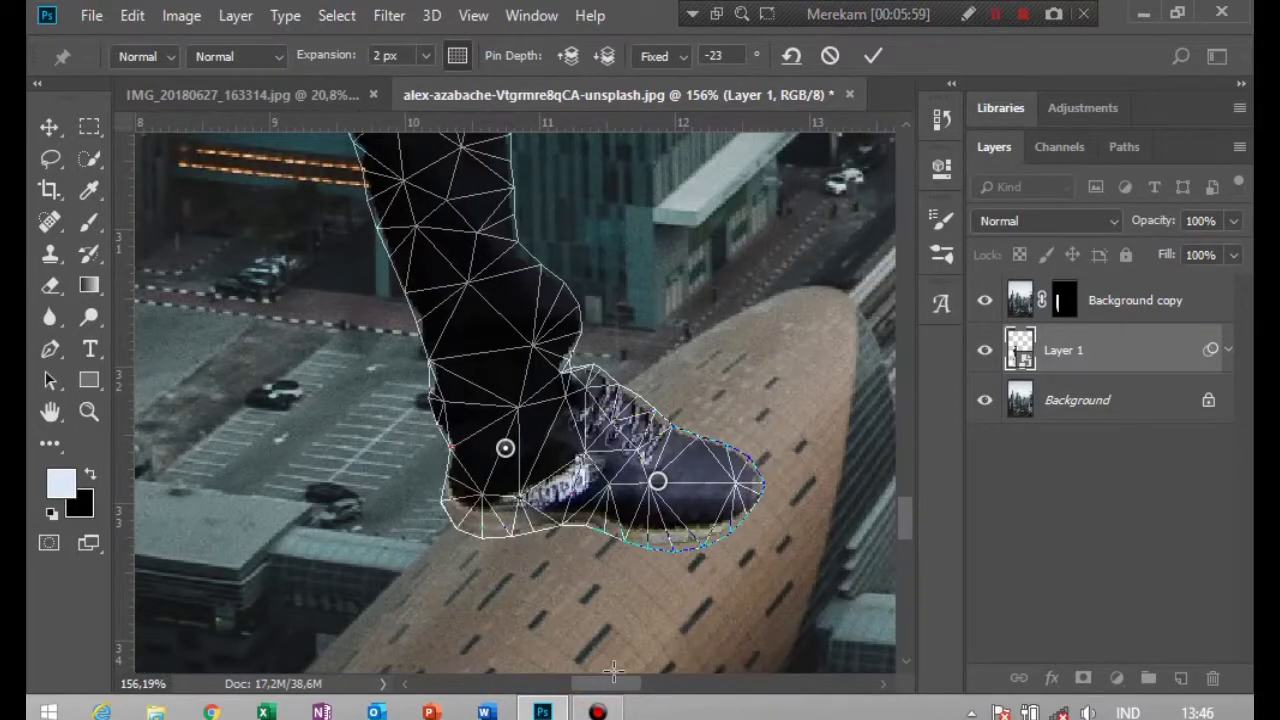
left_click_drag(894, 474, 892, 457)
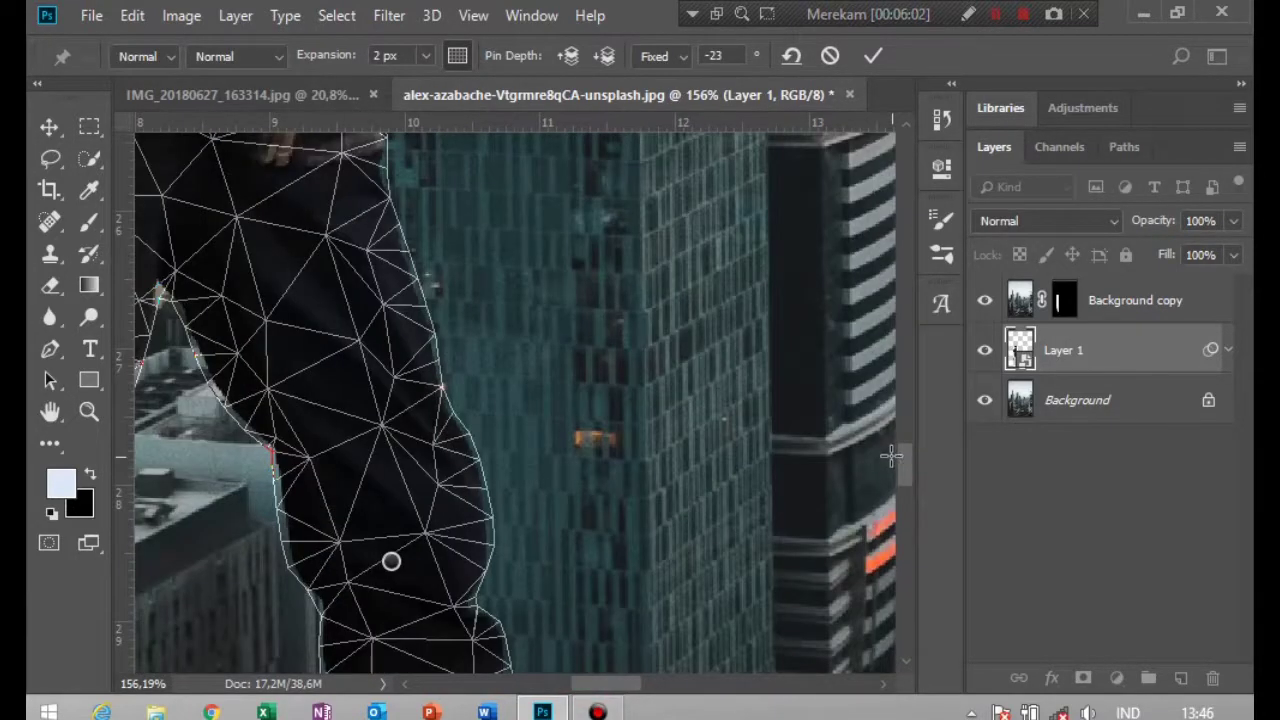
key("ctrl+0")
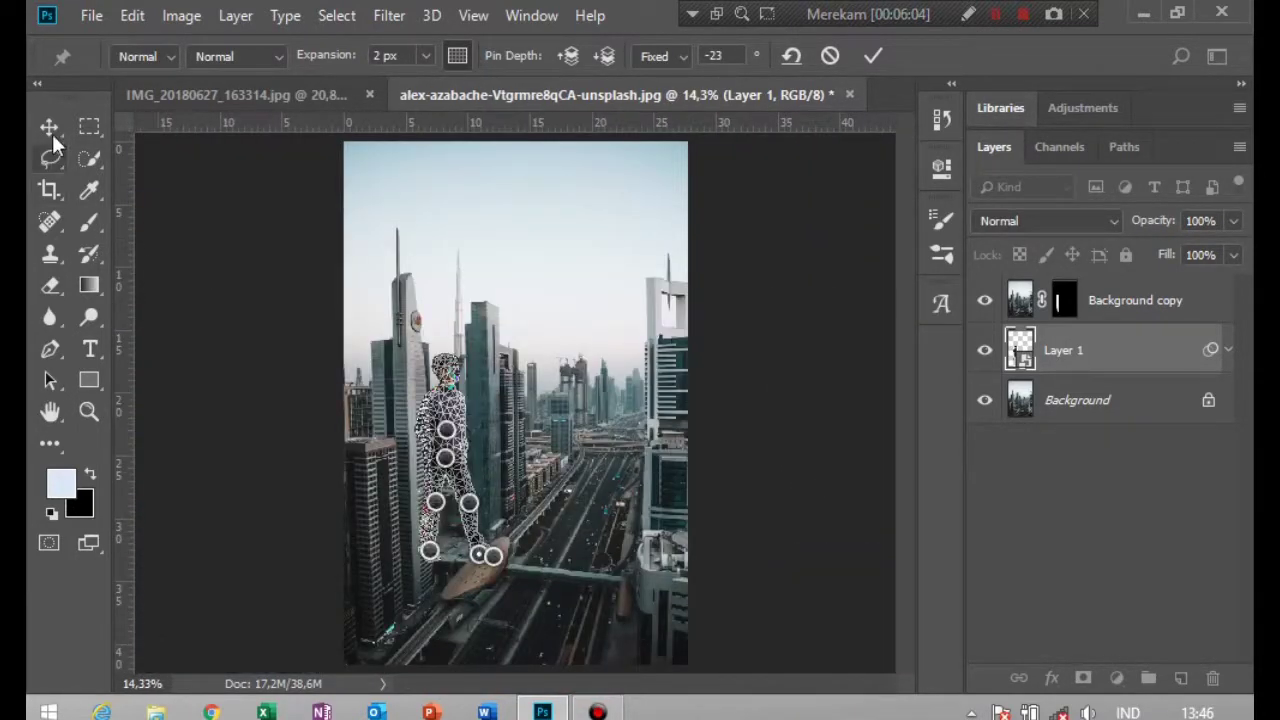
left_click(49, 128)
Apply the leg warp, zoom in on the shoe and rooftop, and select the man's layer.
left_click(465, 280)
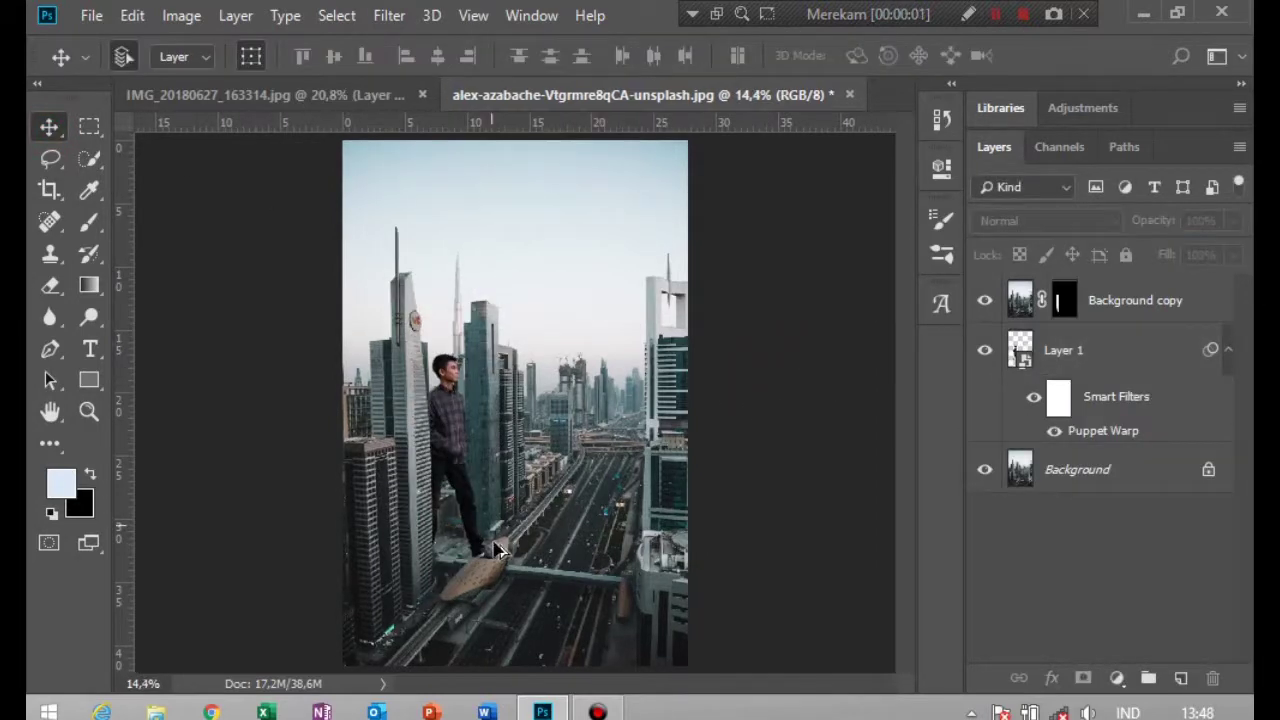
scroll(495, 548, "up", 2)
scroll(500, 535, "up", 3)
scroll(510, 515, "up", 3)
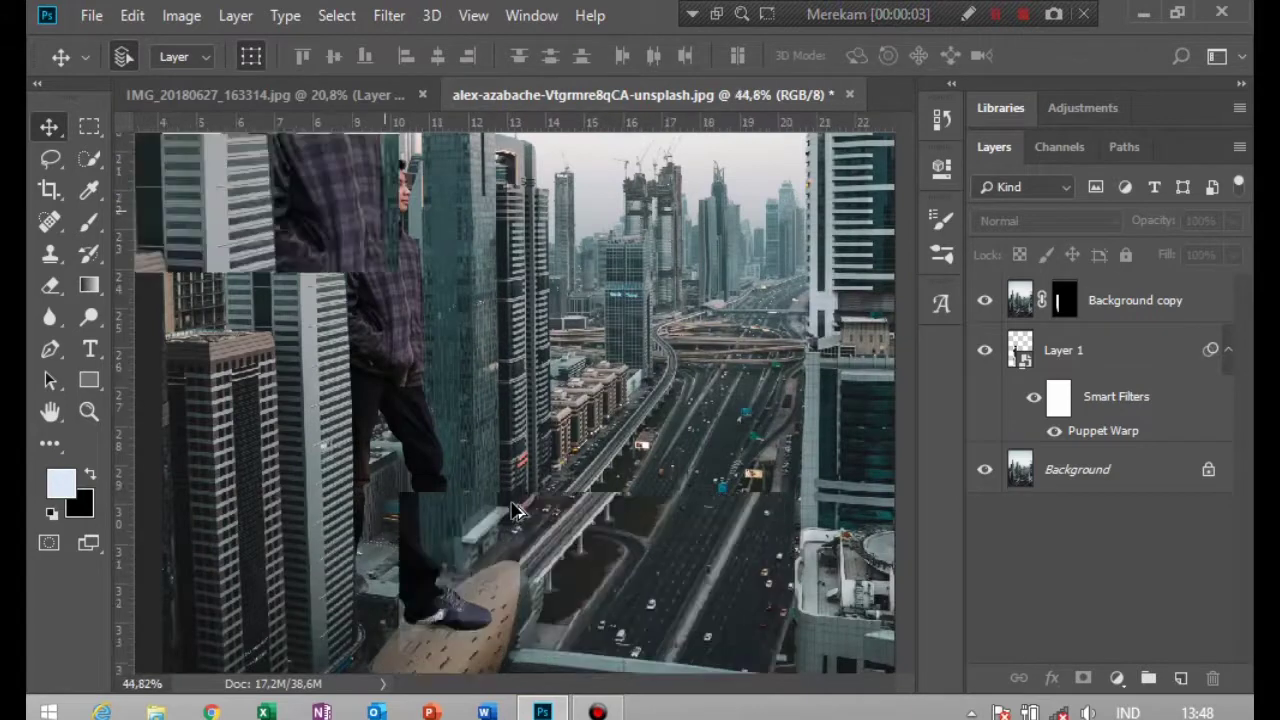
scroll(512, 510, "up", 2)
scroll(505, 530, "up", 1)
mouse_move(436, 577)
left_mouse_down()
mouse_move(602, 384)
mouse_move(630, 385)
left_mouse_up()
scroll(624, 480, "up", 1)
scroll(624, 480, "up", 4)
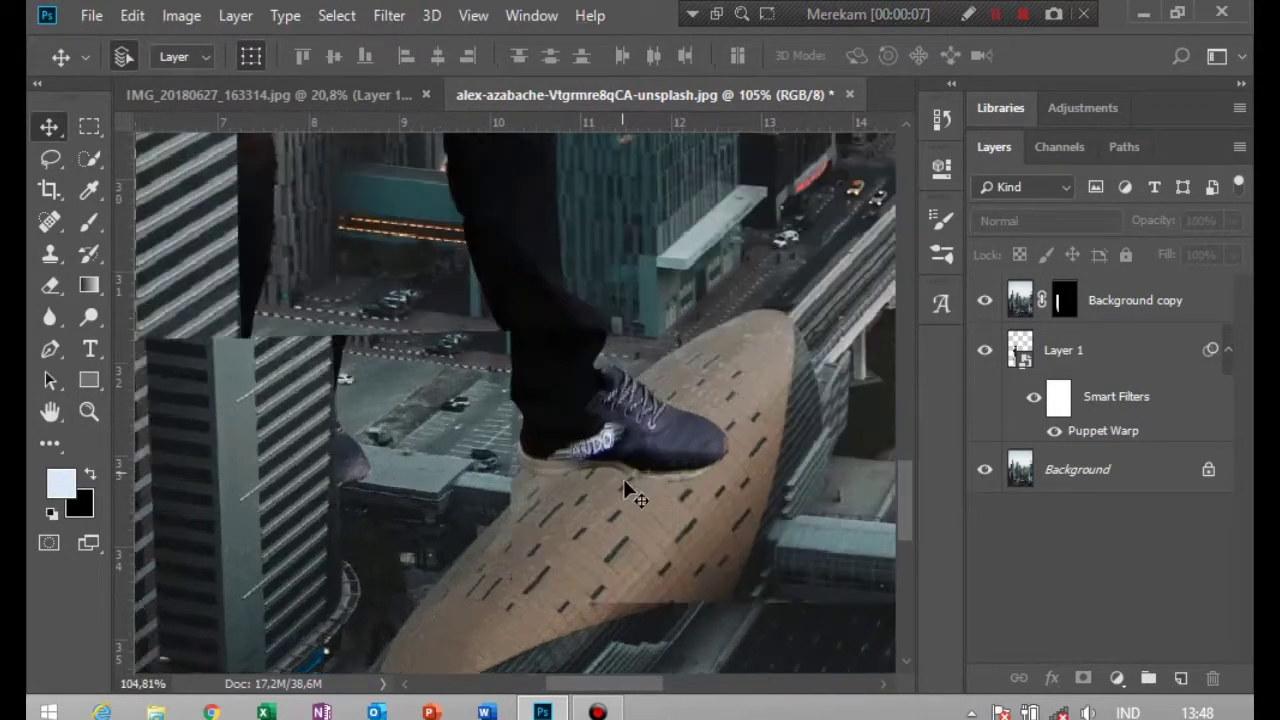
left_click(686, 457)
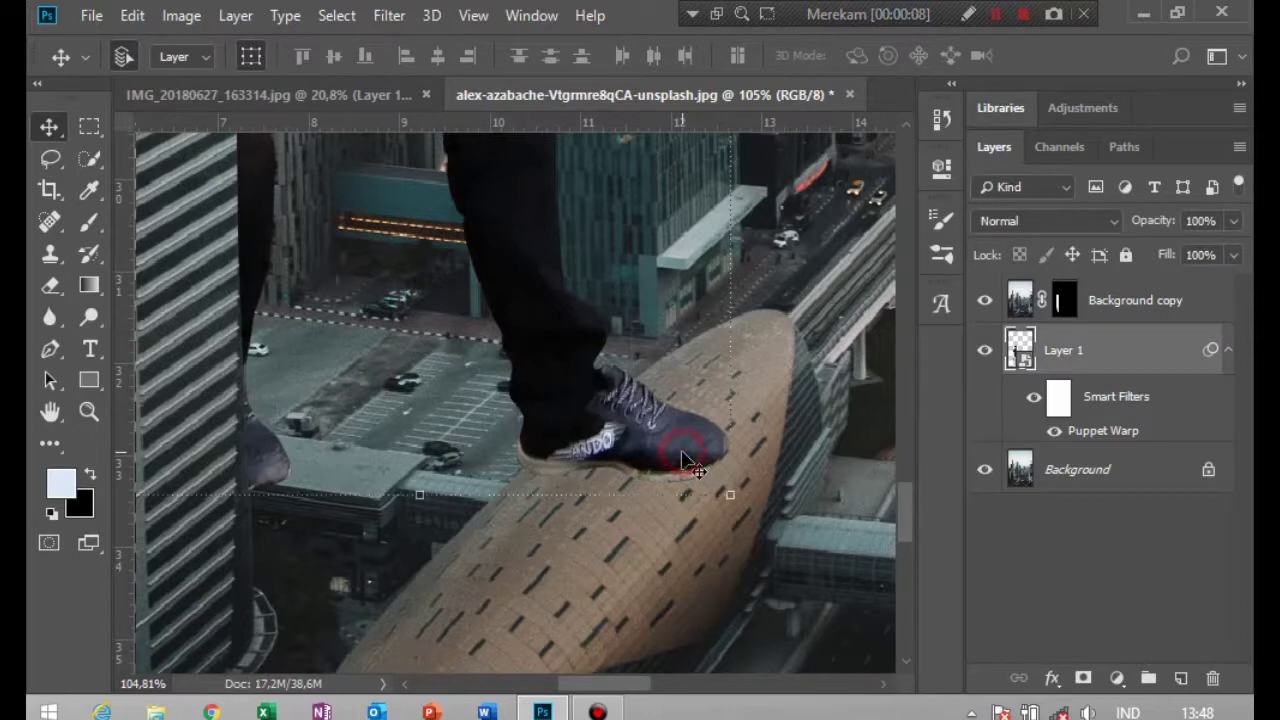
Reopen the Puppet Warp filter, rotate the front foot, and push the toe flat onto the rooftop.
double_click(1102, 434)
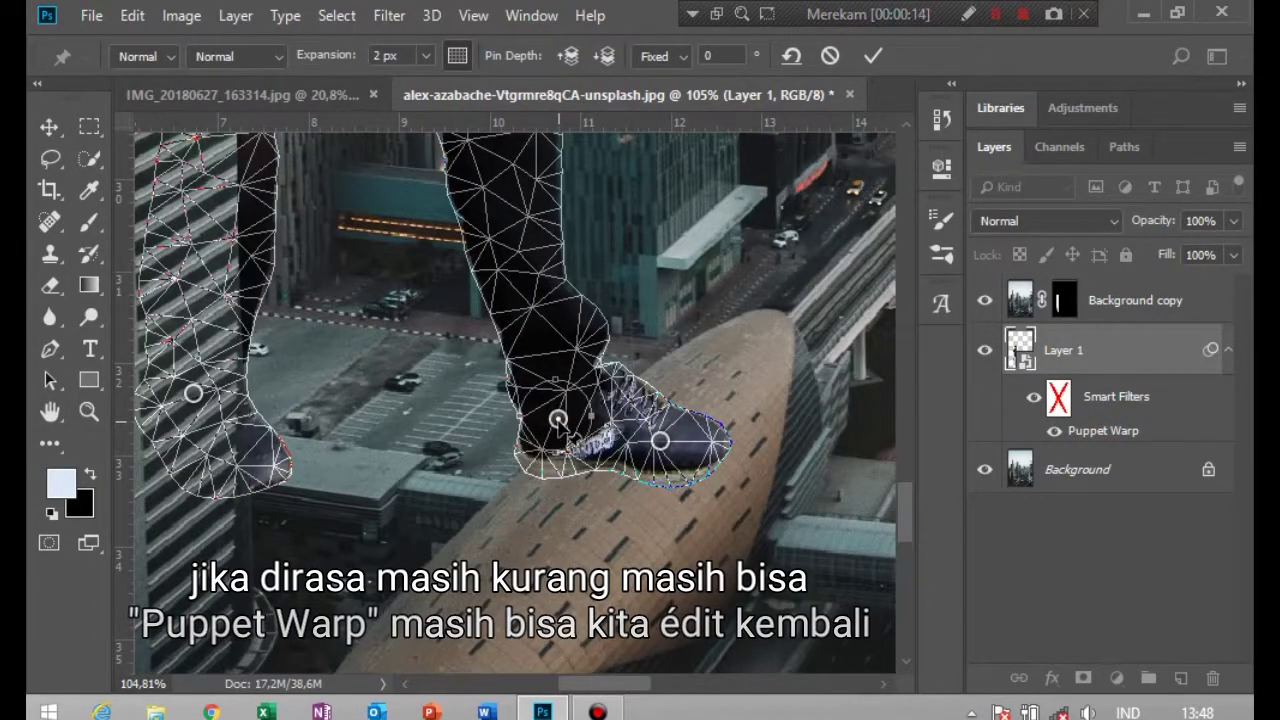
left_click_drag(558, 420, 551, 435)
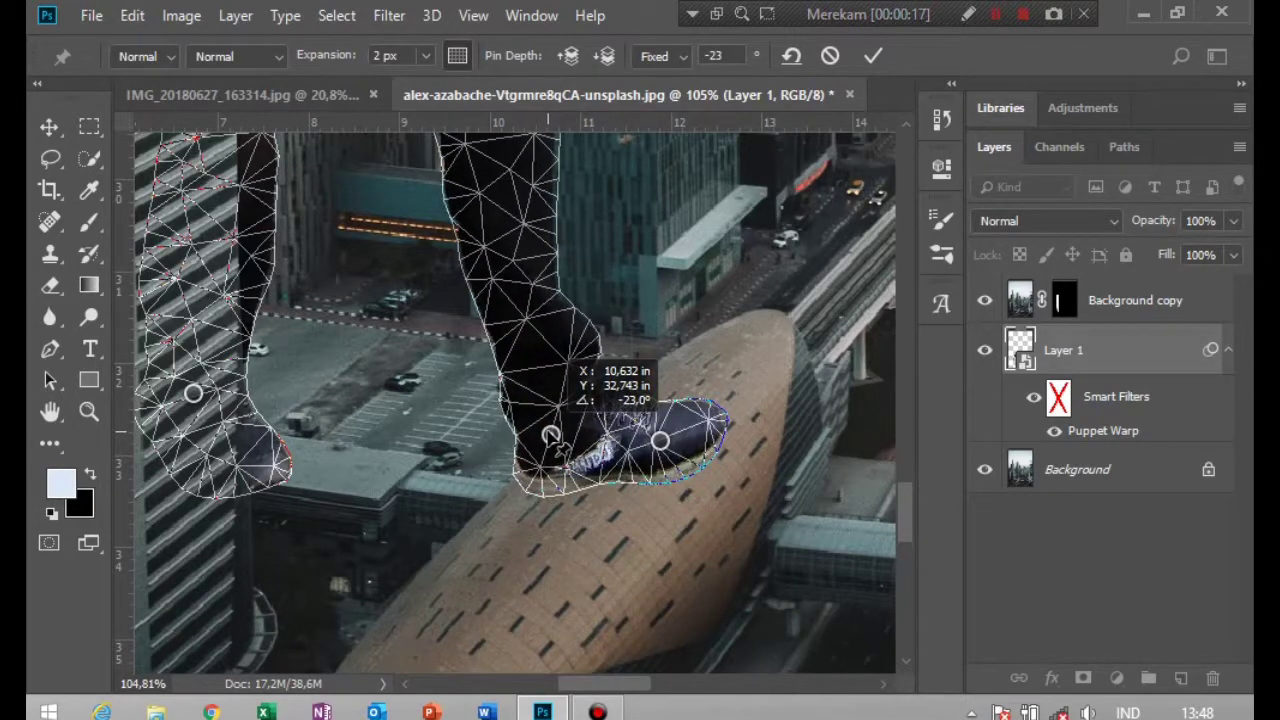
left_click_drag(678, 474, 676, 478)
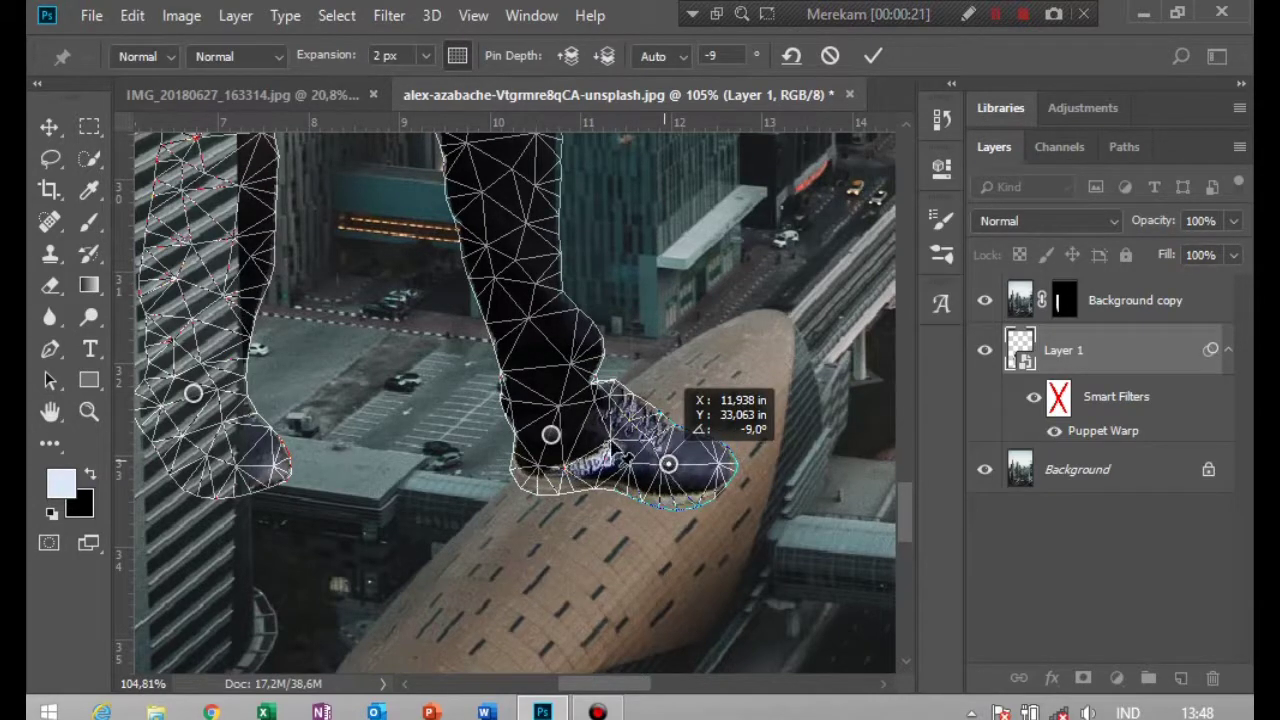
left_click(49, 128)
left_click(497, 284)
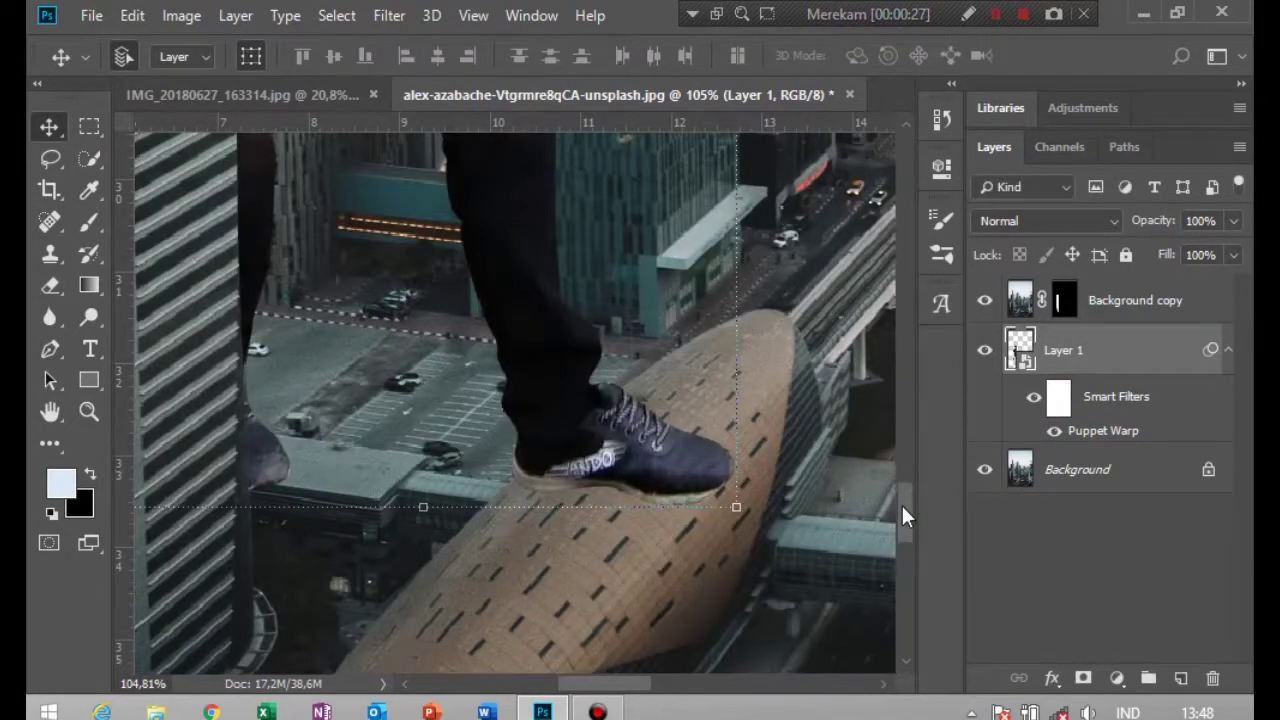
left_click_drag(902, 505, 898, 471)
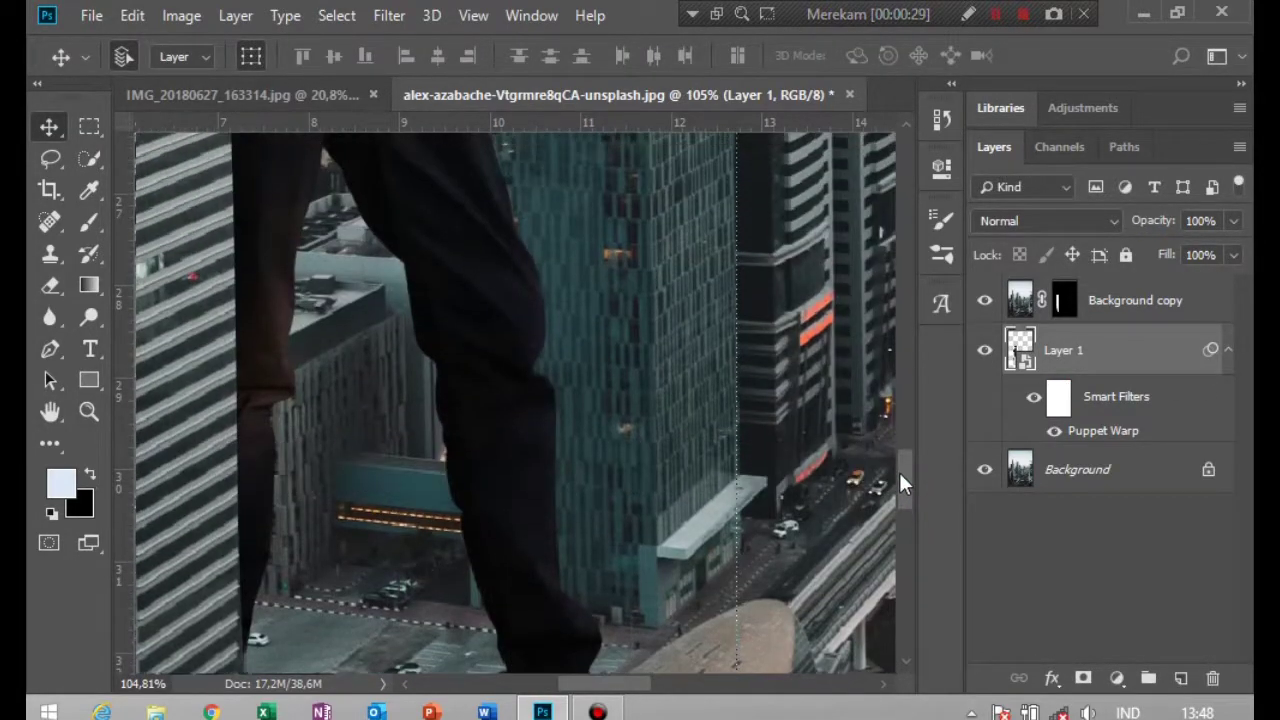
key("ctrl+0")
left_click(821, 436)
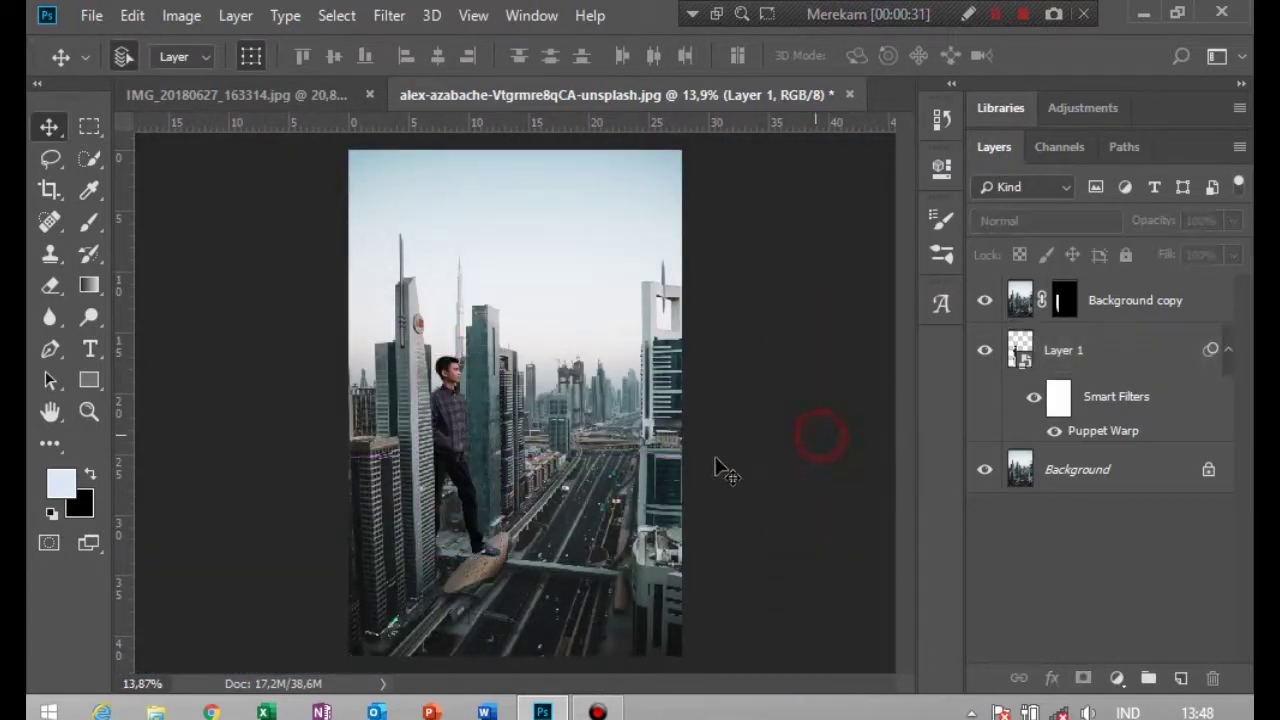
scroll(503, 530, "up", 2)
scroll(503, 530, "up", 2)
scroll(503, 530, "up", 2)
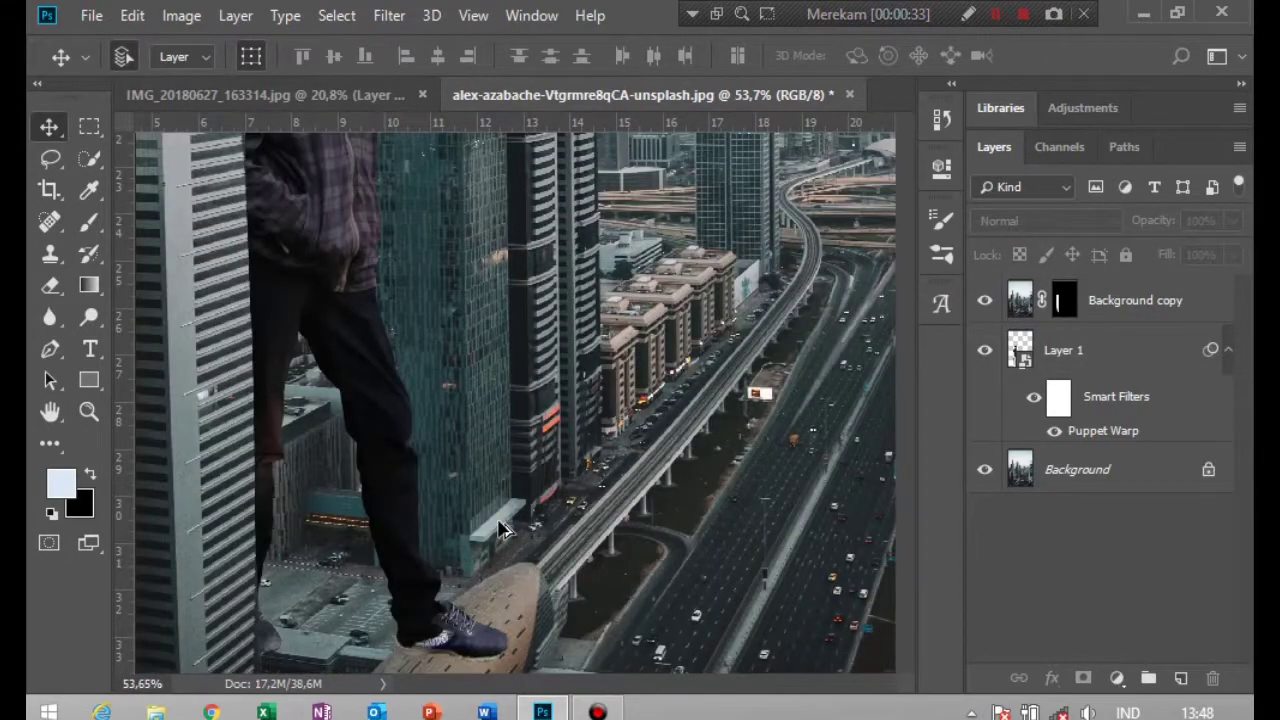
scroll(503, 530, "up", 1)
scroll(623, 371, "down", 2)
scroll(651, 380, "left", 1)
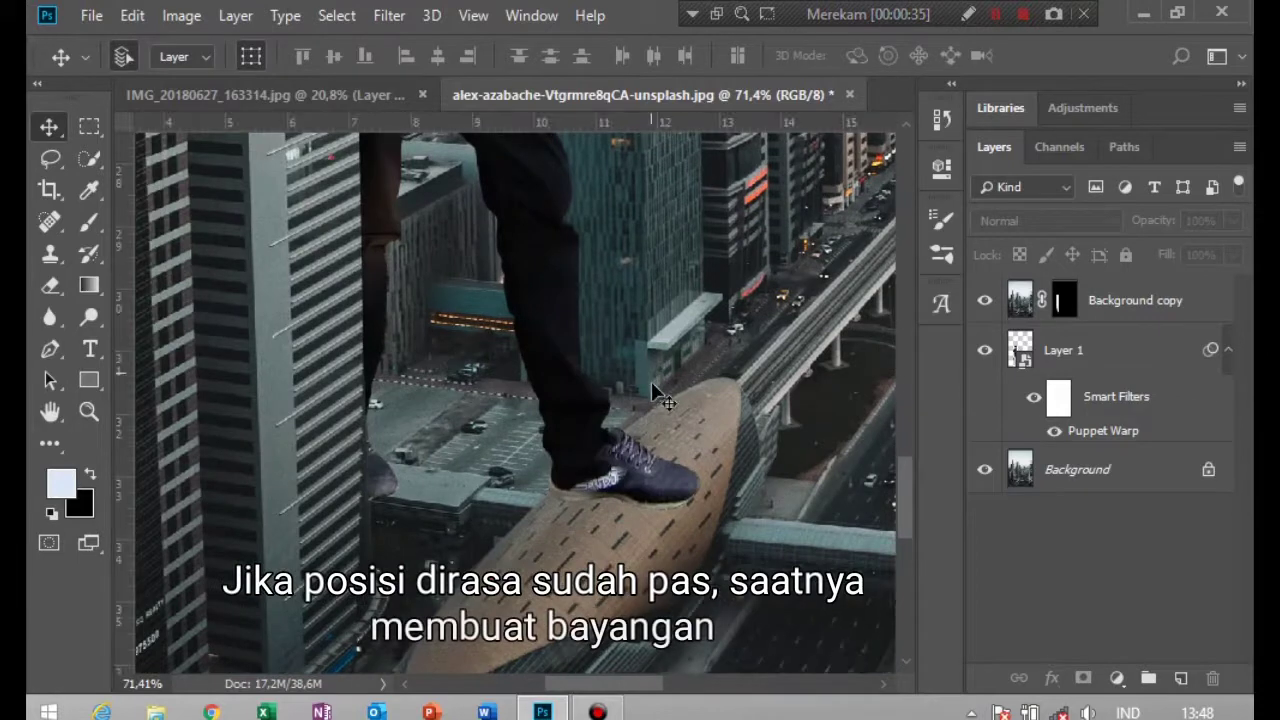
scroll(650, 497, "up", 1)
scroll(652, 500, "up", 1)
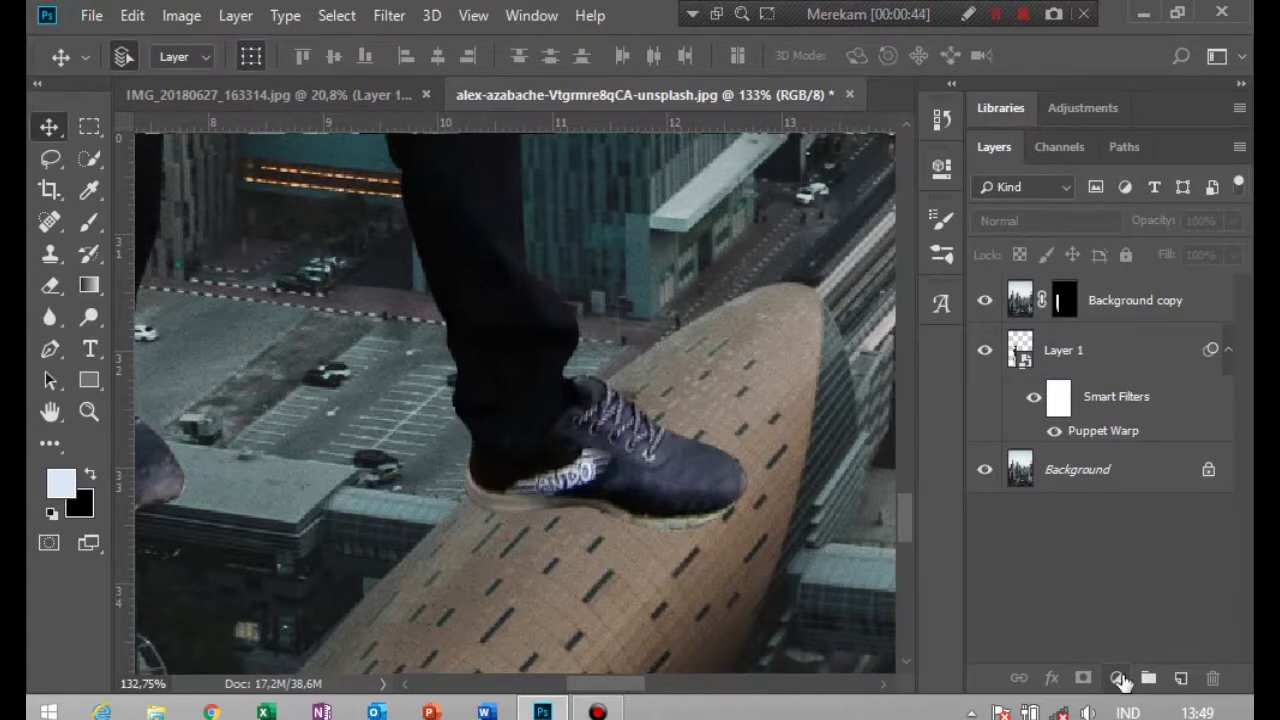
Add a Curves 1 layer with its RGB midpoint pulled down, placed just above Background.
left_click(1118, 678)
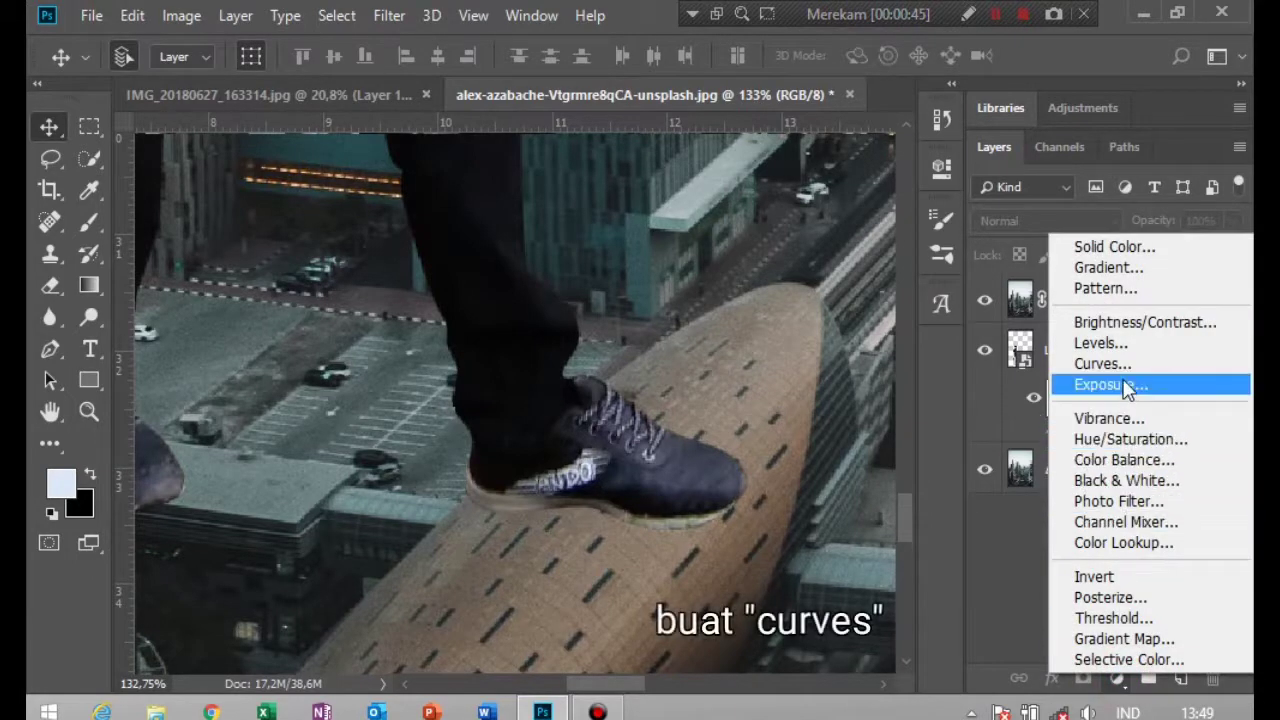
left_click(1117, 364)
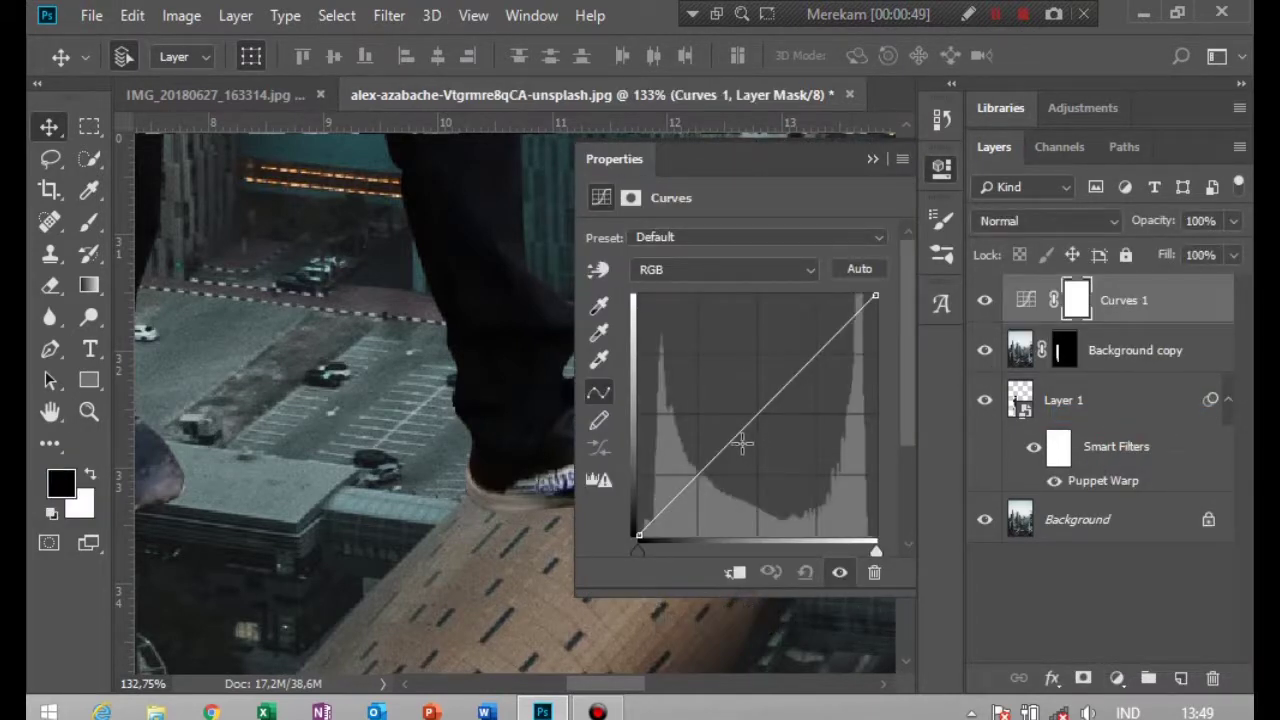
left_click_drag(731, 436, 766, 467)
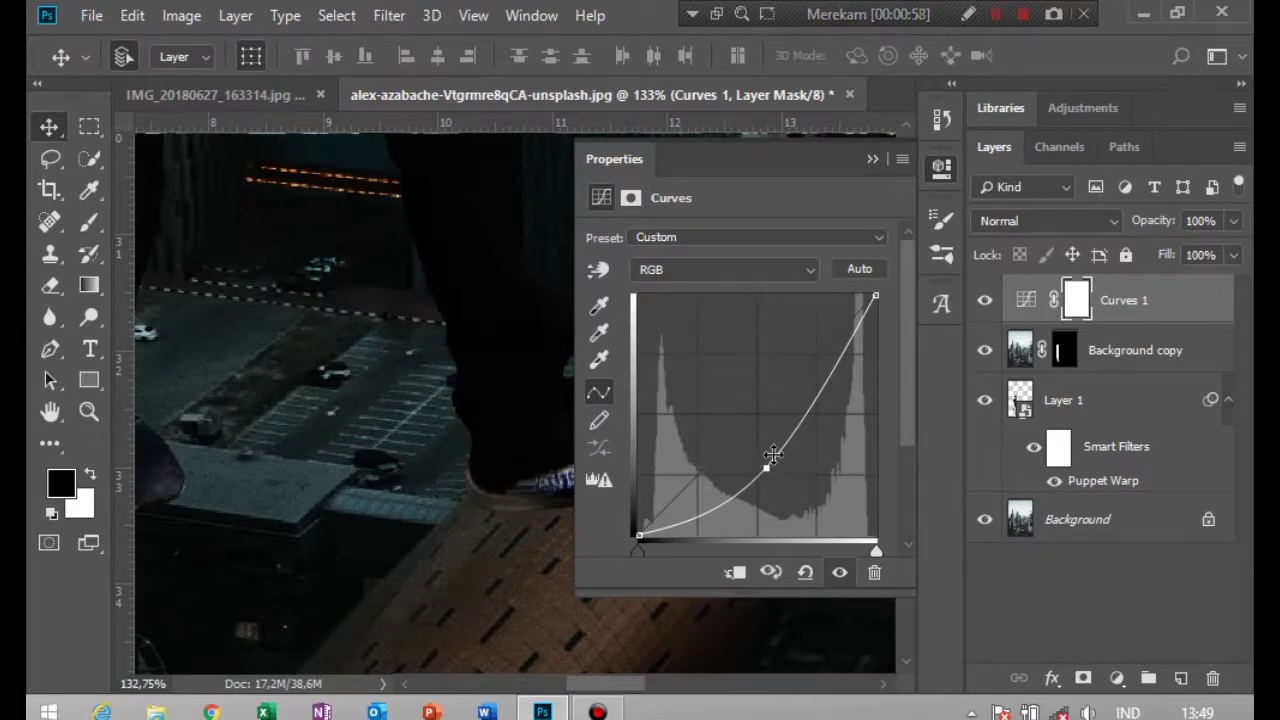
left_click_drag(765, 472, 770, 474)
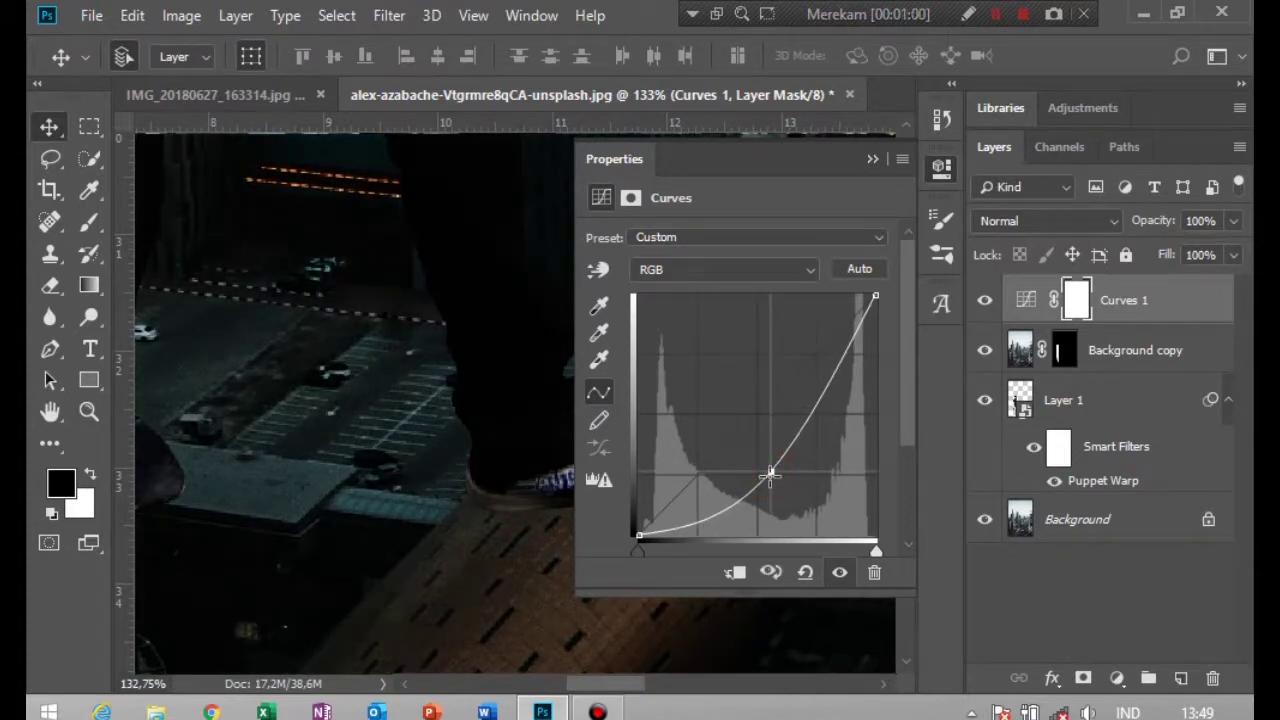
left_click(874, 160)
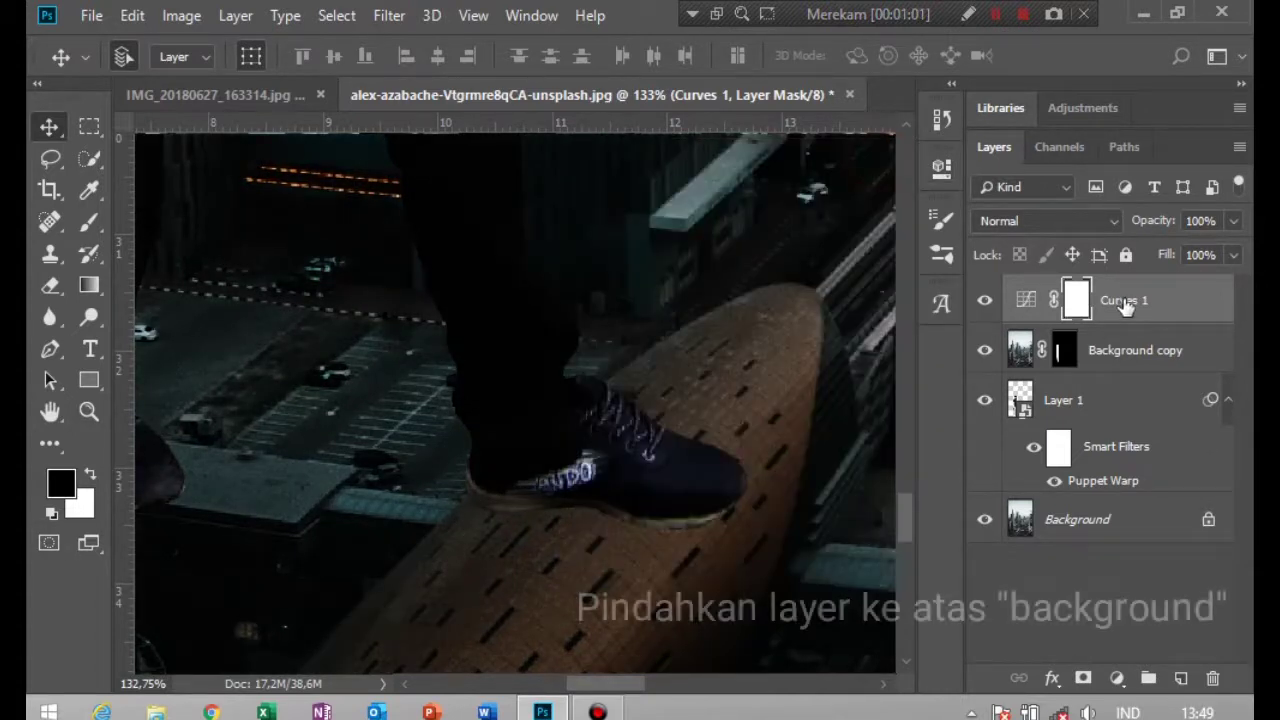
left_click_drag(1130, 296, 1153, 460)
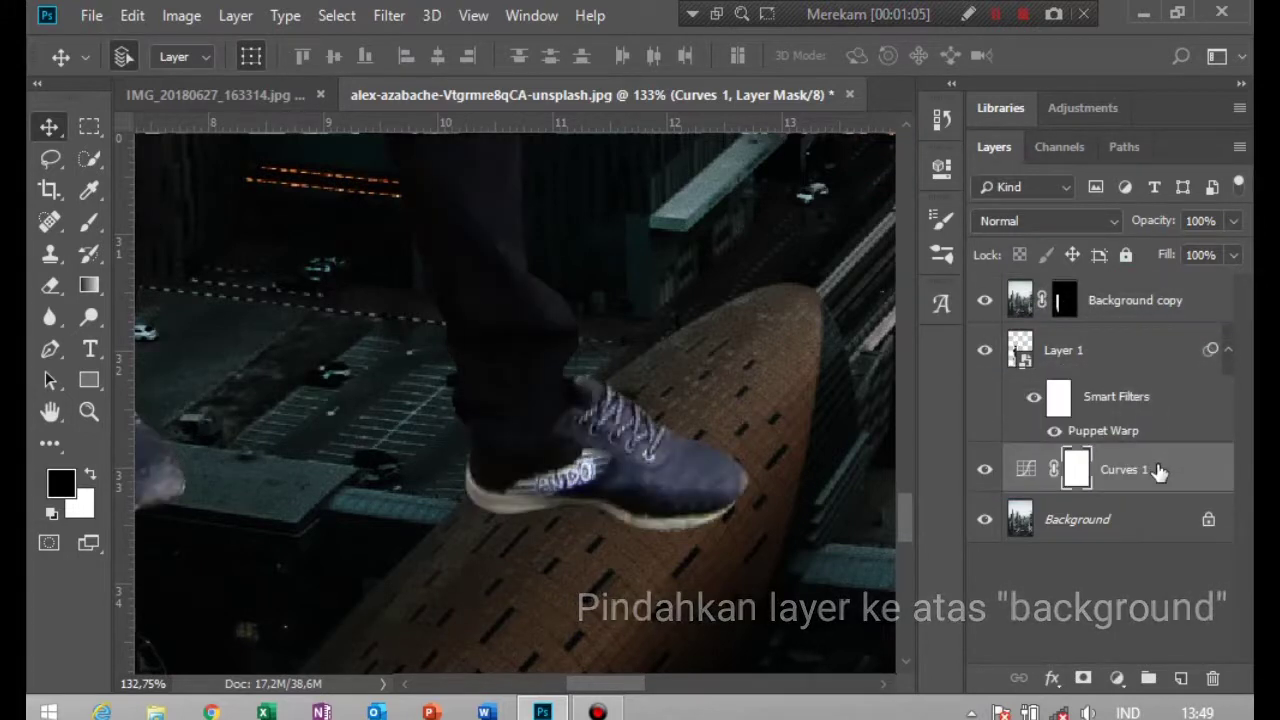
Invert the Curves 1 mask to black and set up a white brush at size 50.
left_click(1077, 470)
key("ctrl+i")
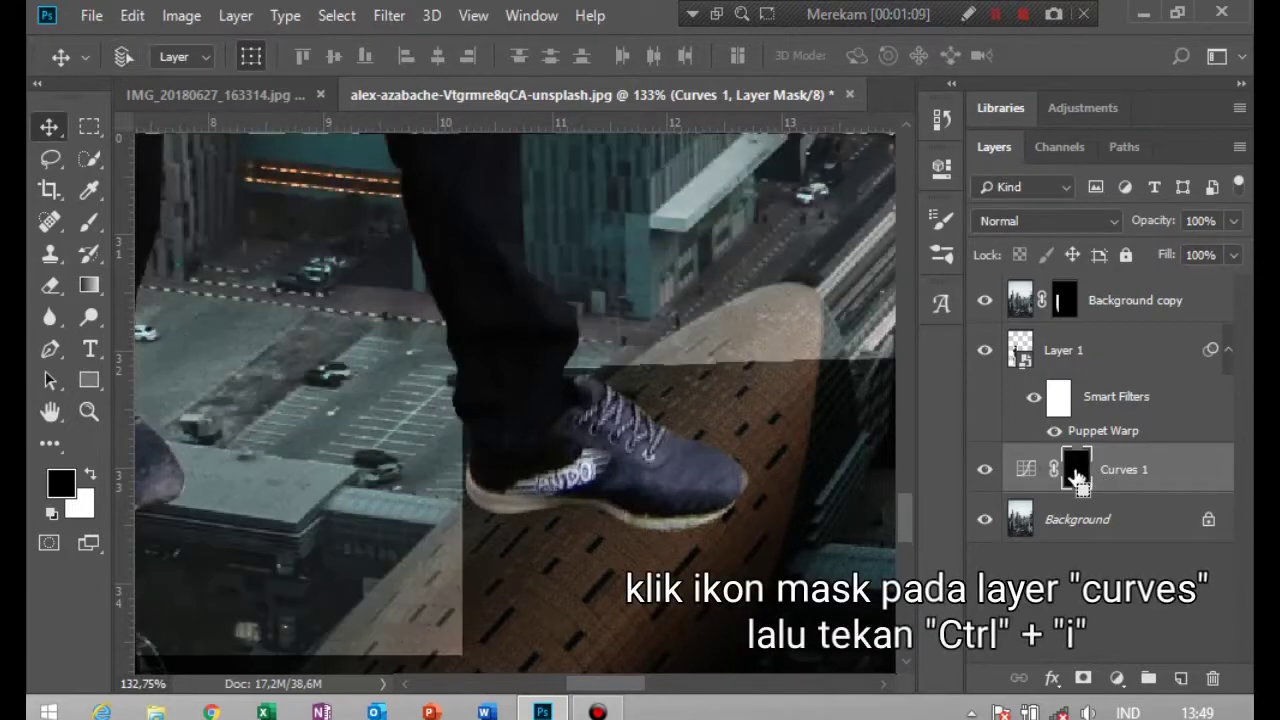
key("b")
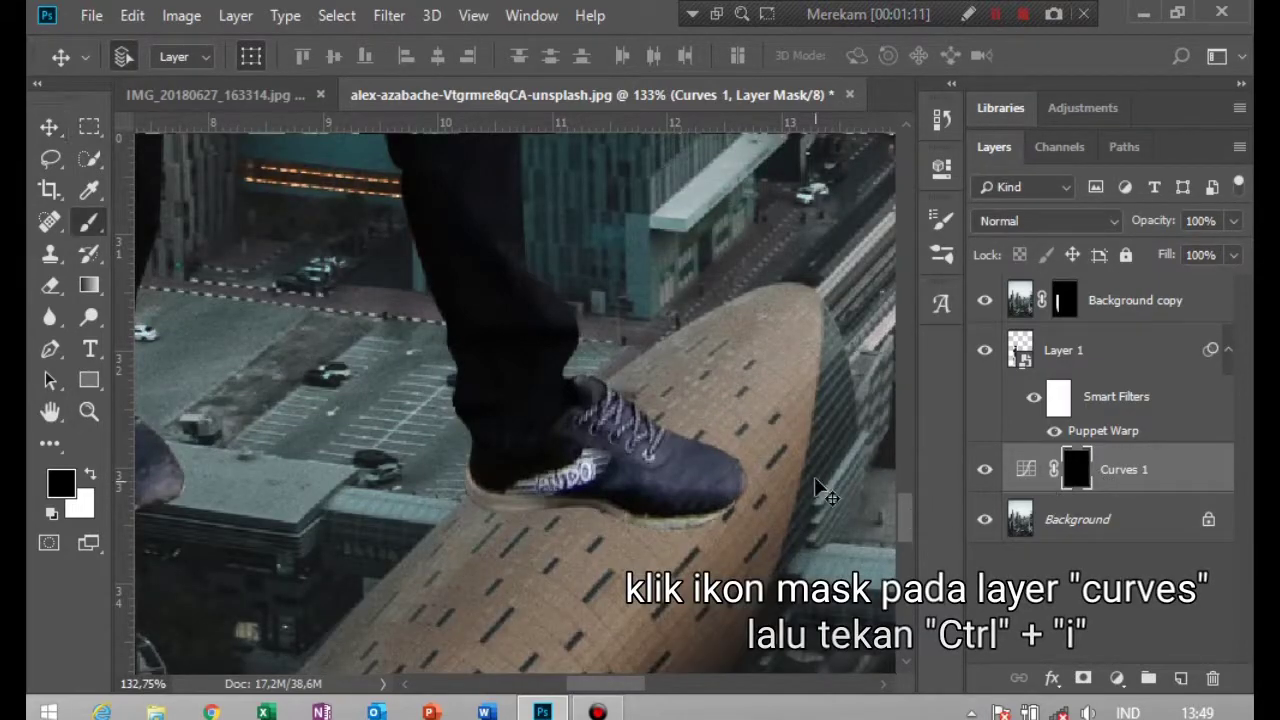
key("bracketleft")
key("bracketleft")
key("bracketleft")
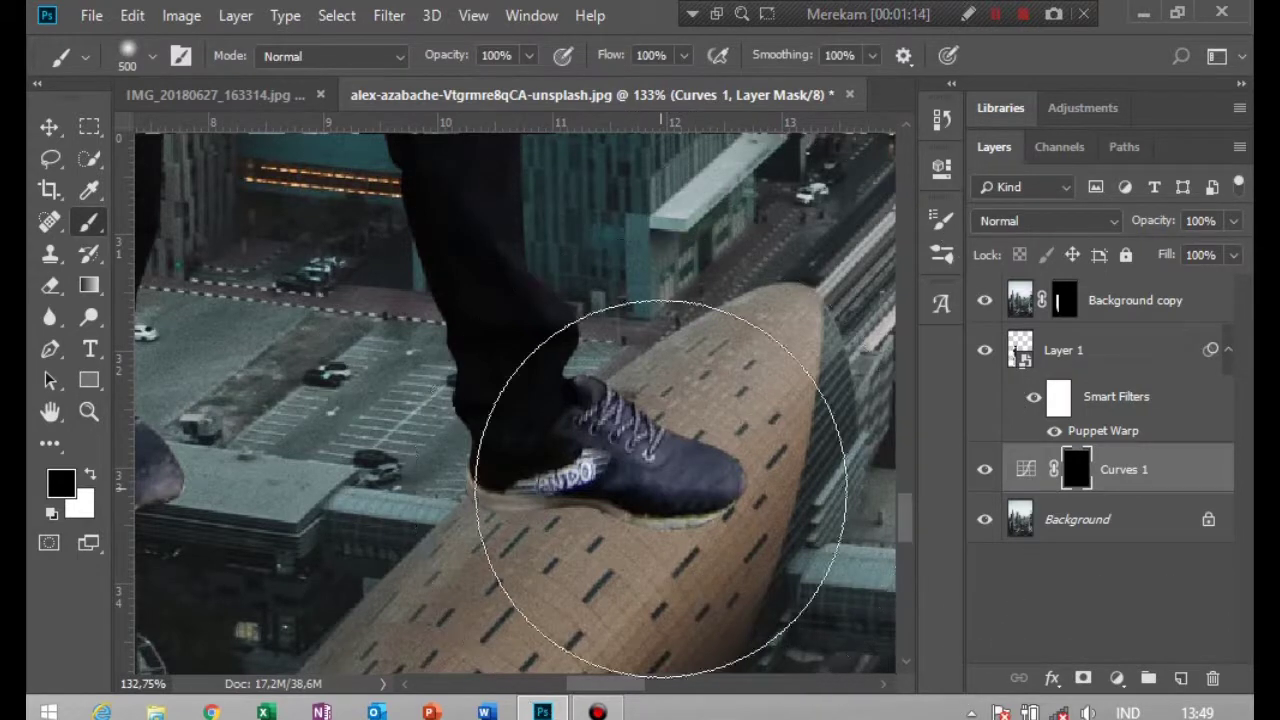
key("bracketleft")
key("bracketleft")
key("bracketleft")
key("bracketleft")
key("bracketleft")
key("bracketleft")
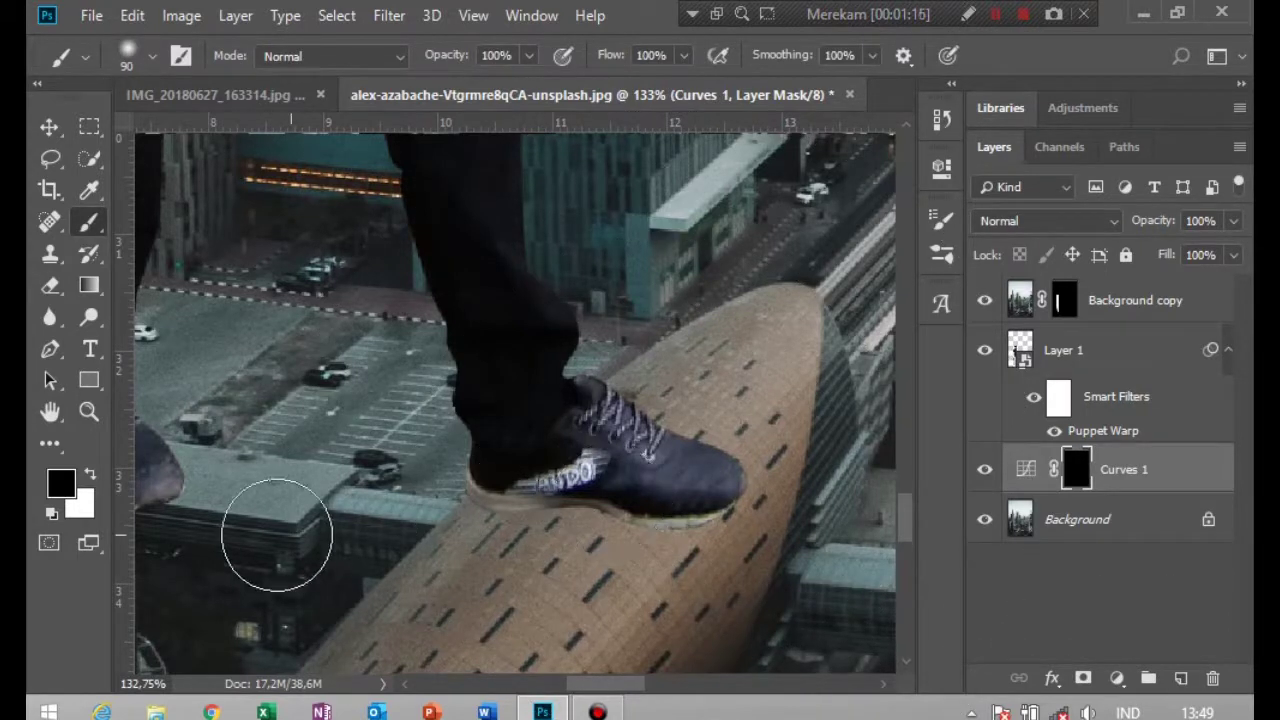
left_click(92, 476)
key("bracketleft")
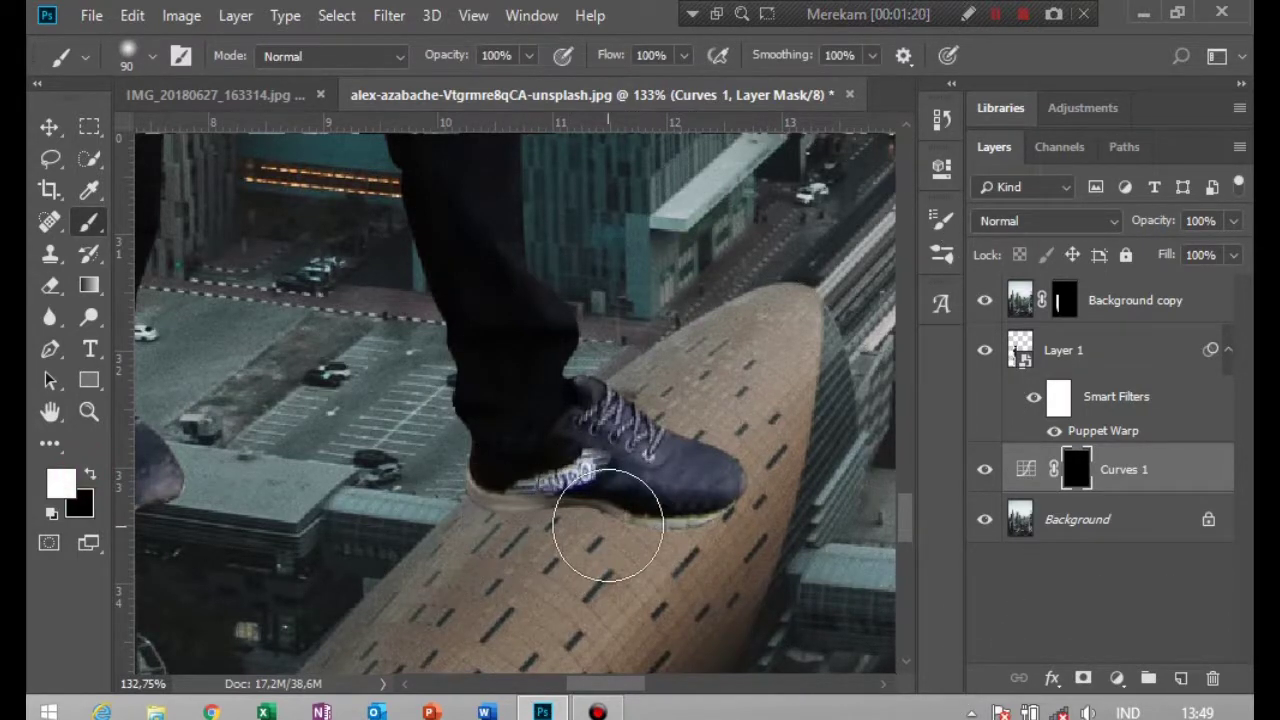
key("bracketleft")
key("bracketleft")
key("bracketleft")
Paint a soft shadow under the shoe sole and heel with brush opacity 25%.
left_click_drag(637, 525, 420, 545)
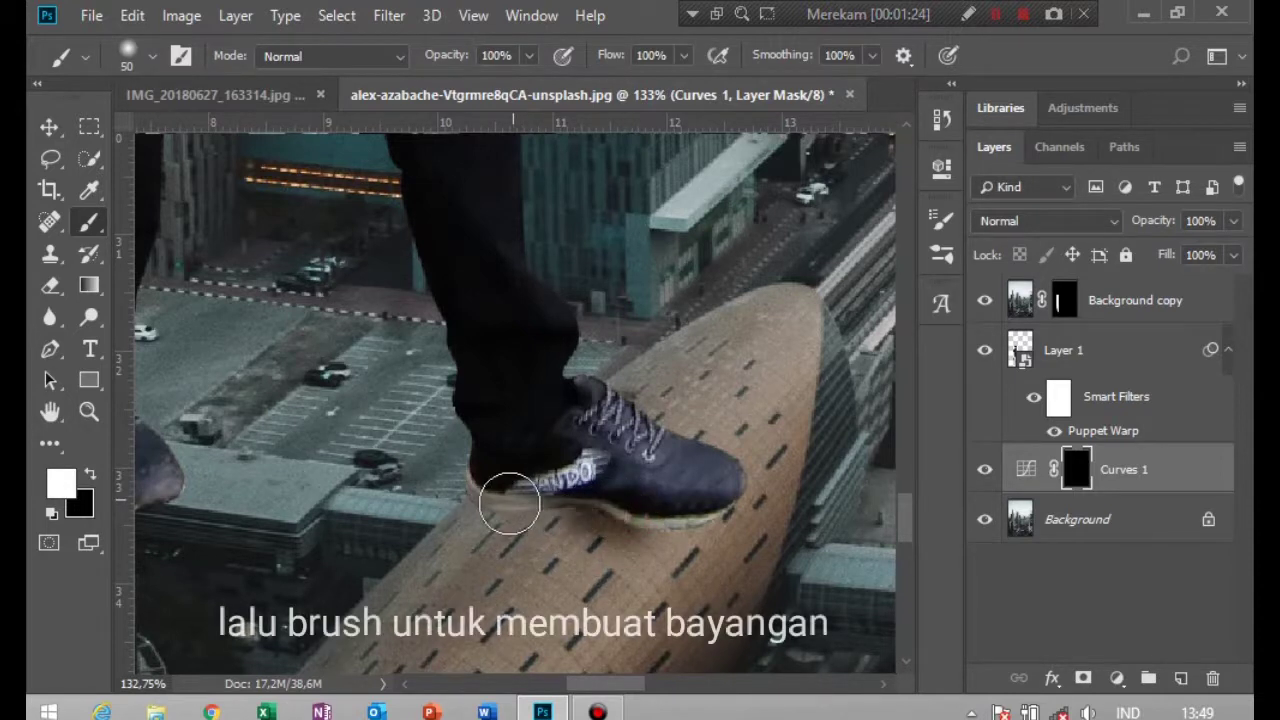
left_click_drag(588, 543, 700, 508)
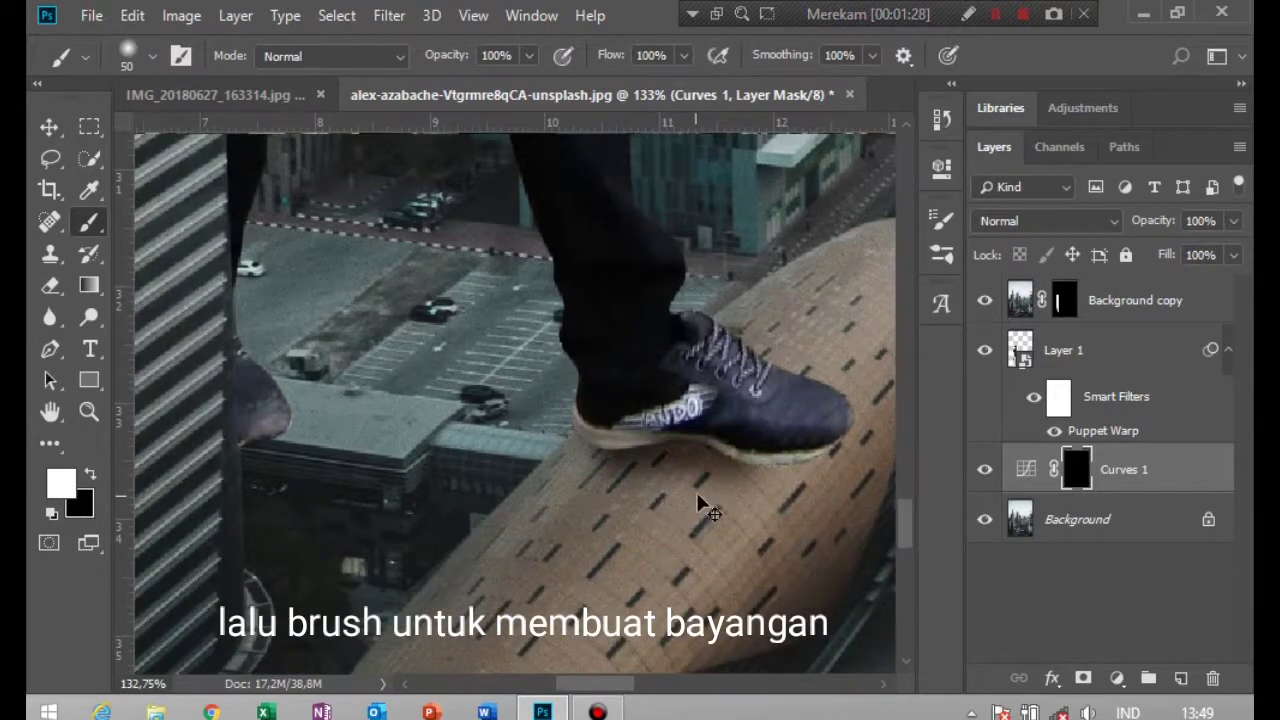
left_click(497, 55)
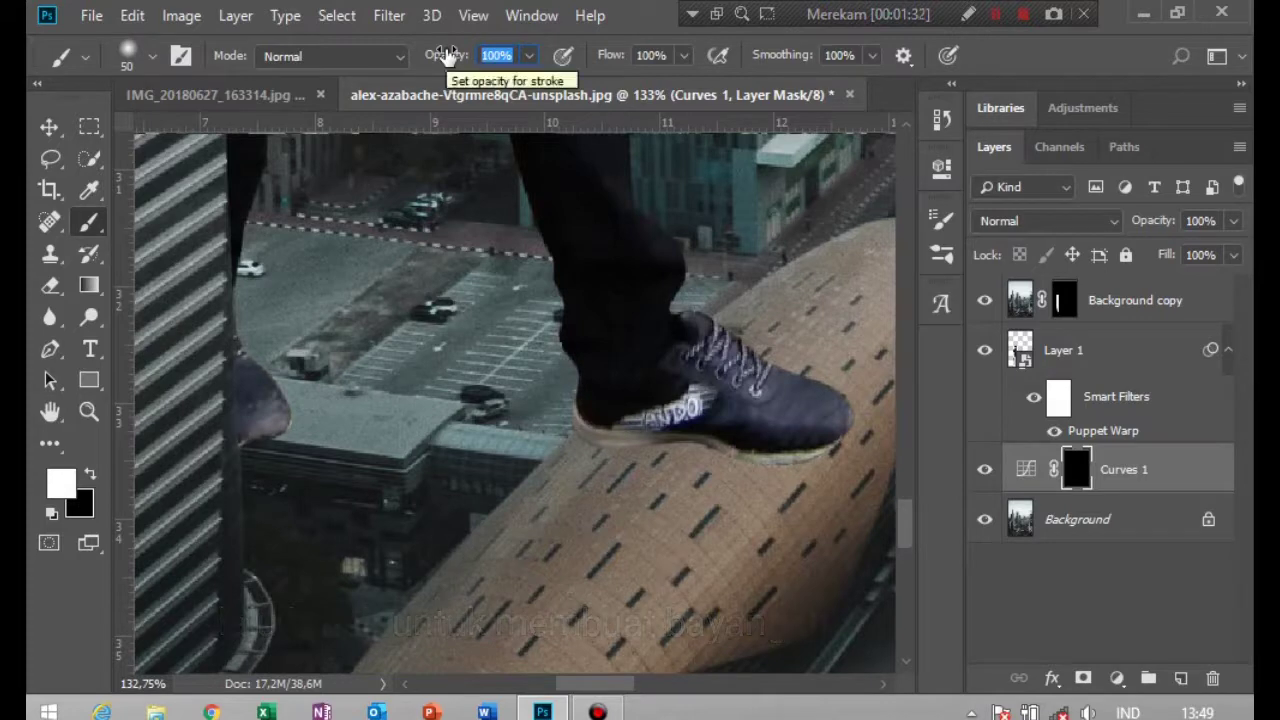
type("25")
key("Return")
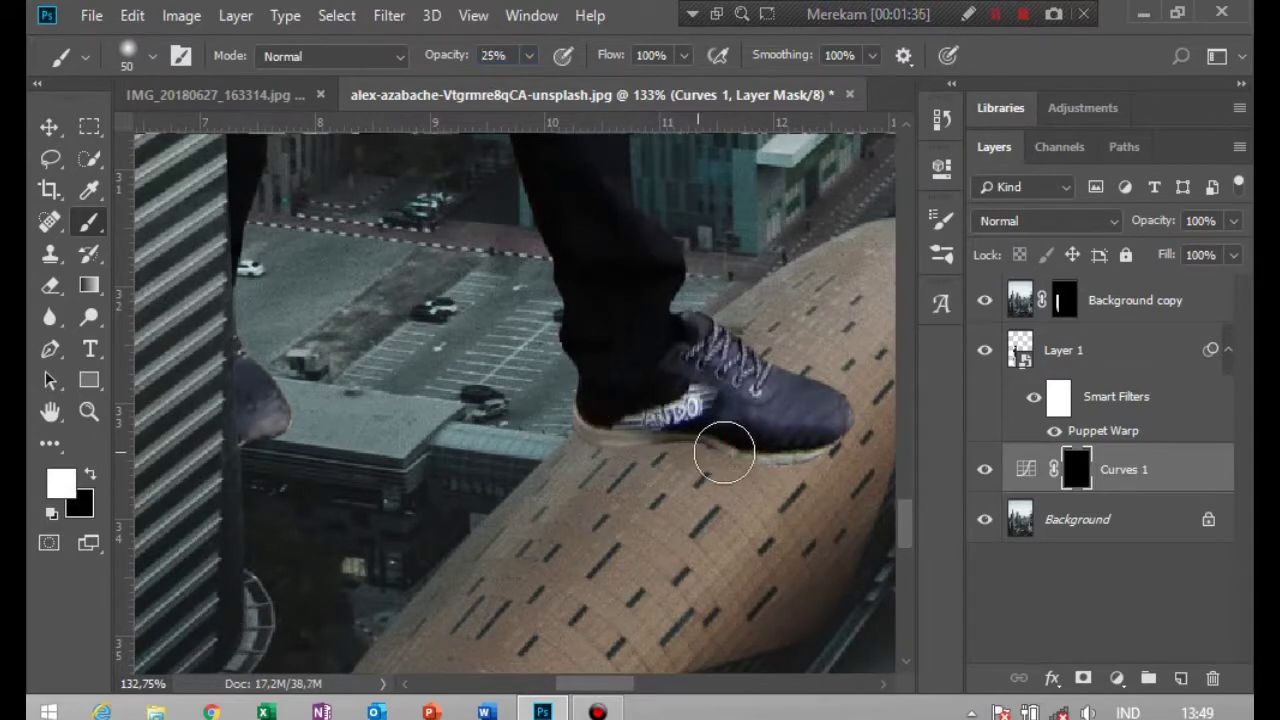
scroll(651, 417, "up", 3)
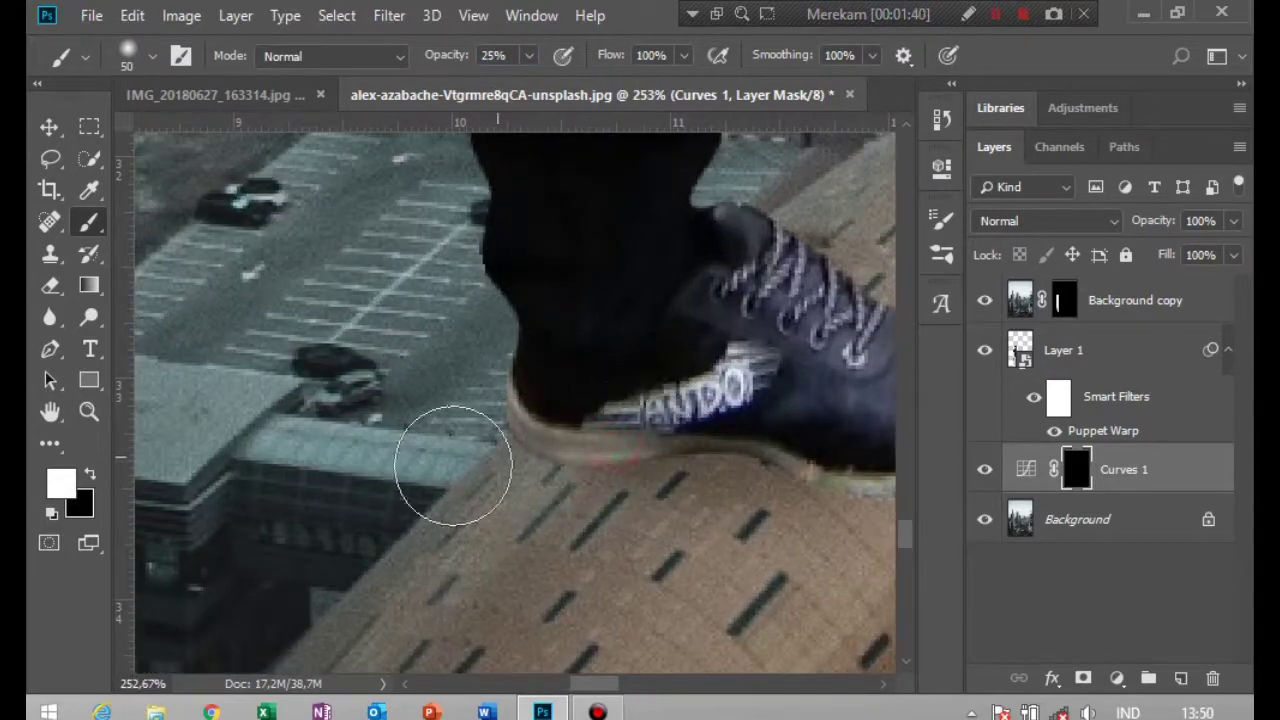
mouse_move(453, 465)
left_mouse_down()
mouse_move(400, 486)
mouse_move(754, 477)
mouse_move(423, 480)
mouse_move(569, 442)
mouse_move(466, 471)
mouse_move(766, 466)
mouse_move(714, 434)
mouse_move(496, 450)
left_mouse_up()
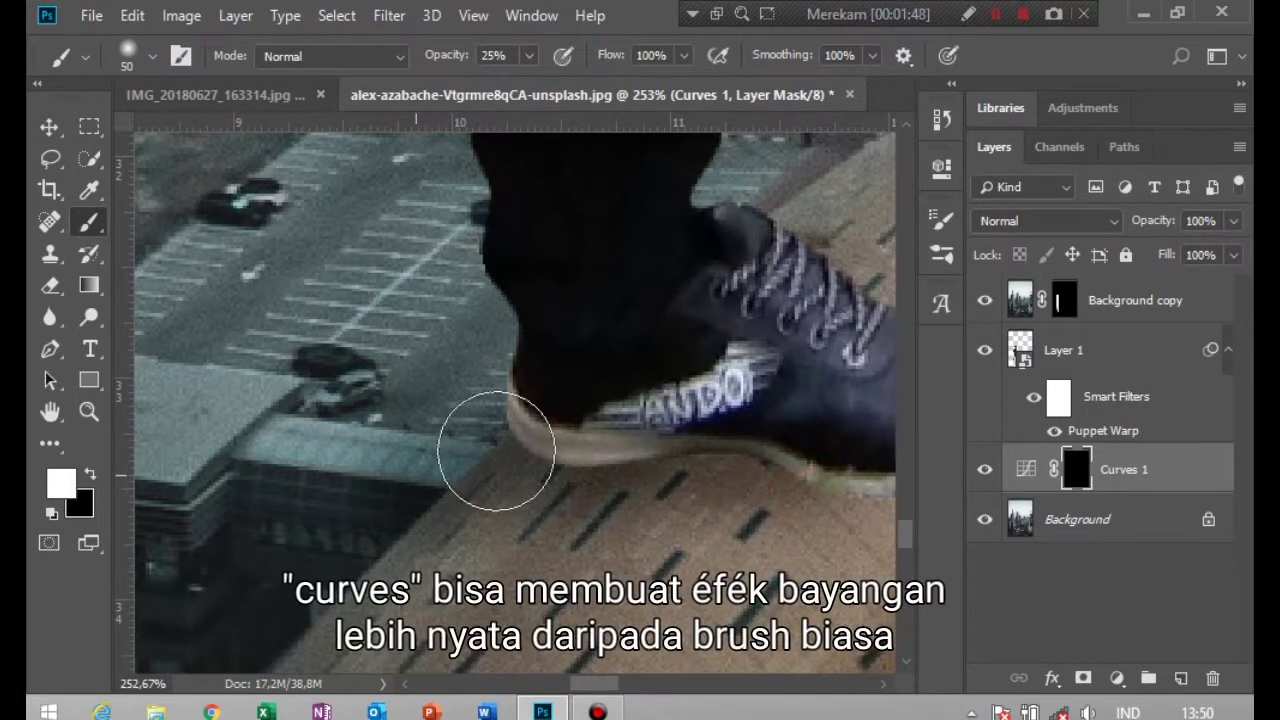
scroll(708, 483, "down", 2)
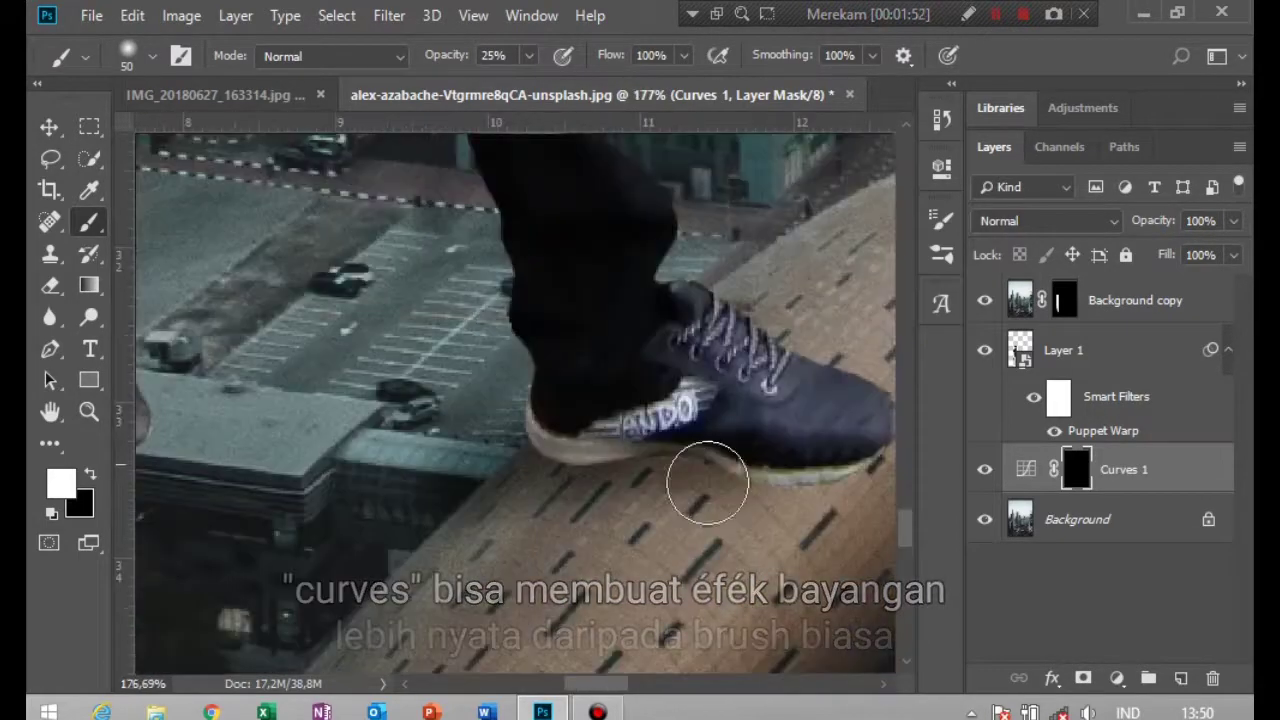
mouse_move(708, 483)
left_mouse_down()
mouse_move(780, 471)
mouse_move(684, 451)
left_mouse_up()
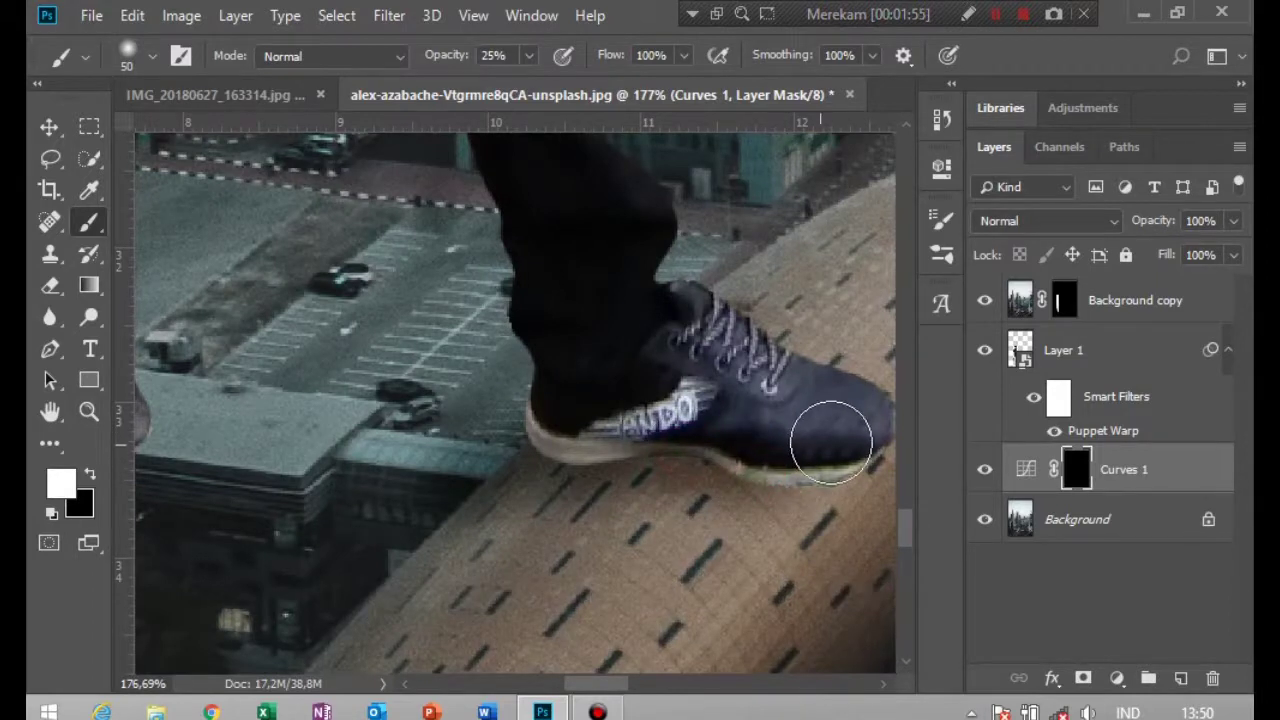
mouse_move(831, 441)
left_mouse_down()
mouse_move(783, 454)
mouse_move(609, 437)
mouse_move(722, 468)
left_mouse_up()
Switch to a size-35 black brush for removing excess shadow.
left_click_drag(445, 458, 630, 442)
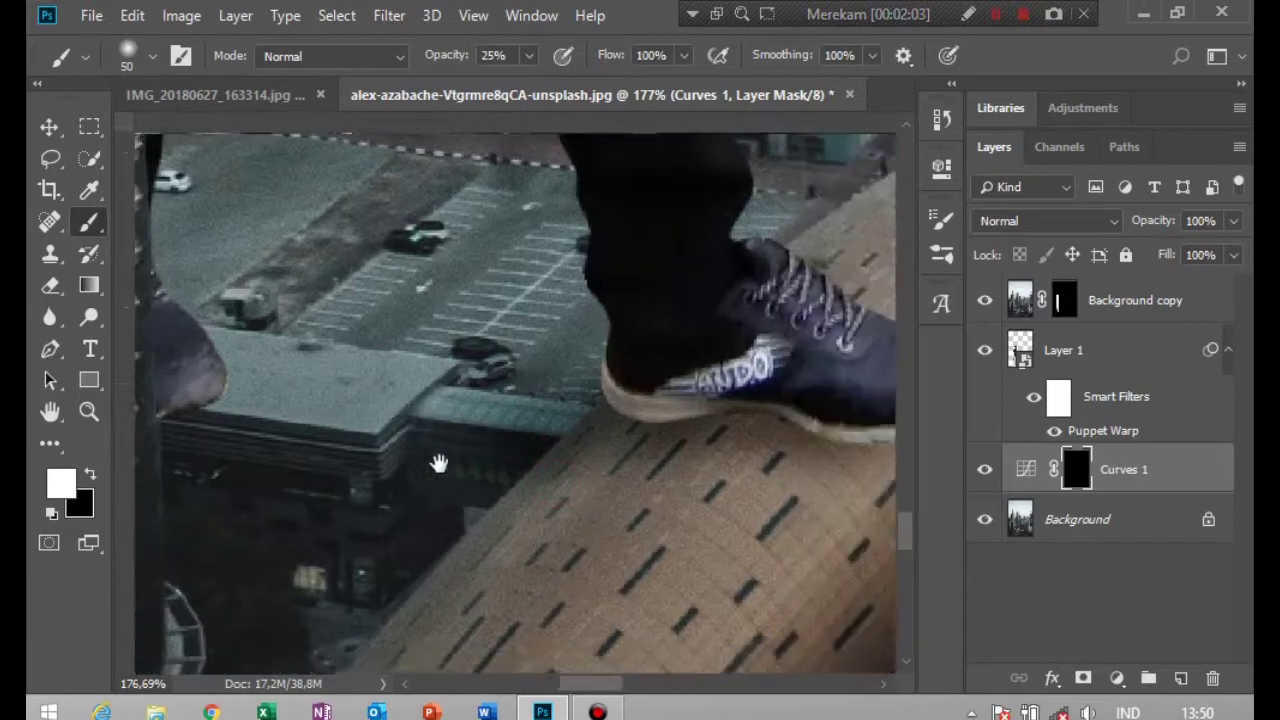
scroll(617, 401, "up", 3)
key("bracketleft")
key("bracketleft")
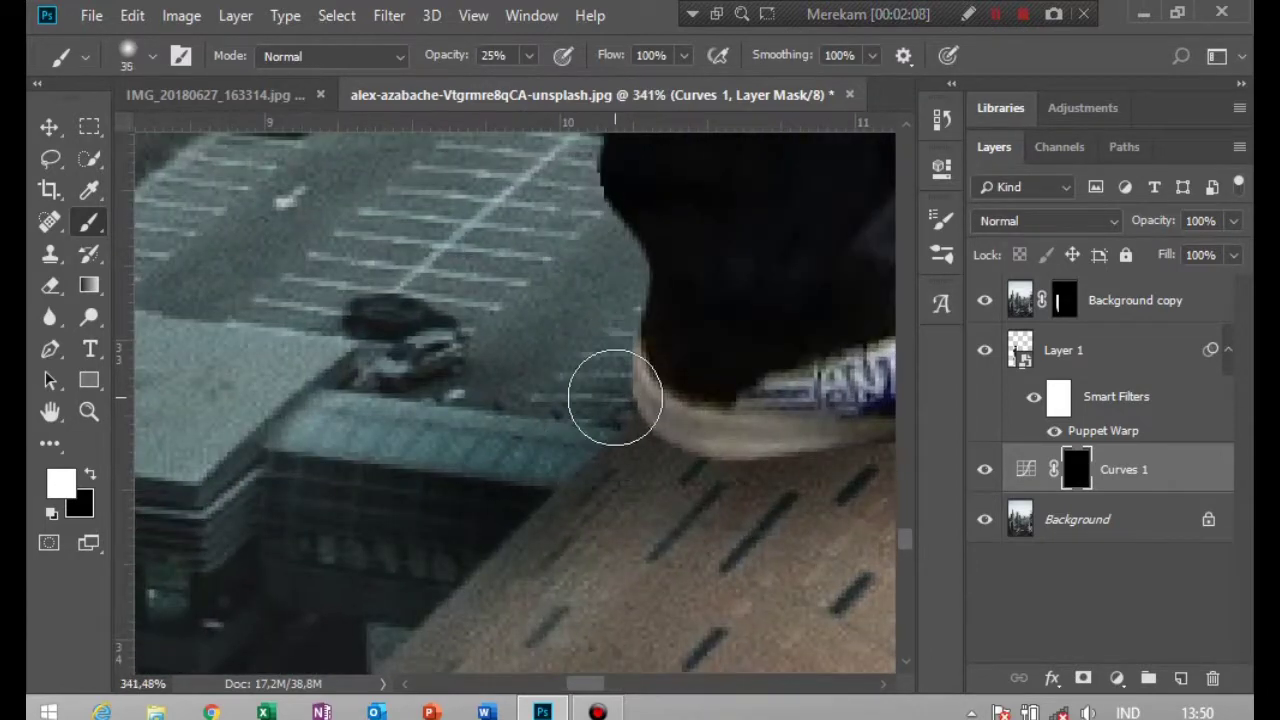
left_click(90, 474)
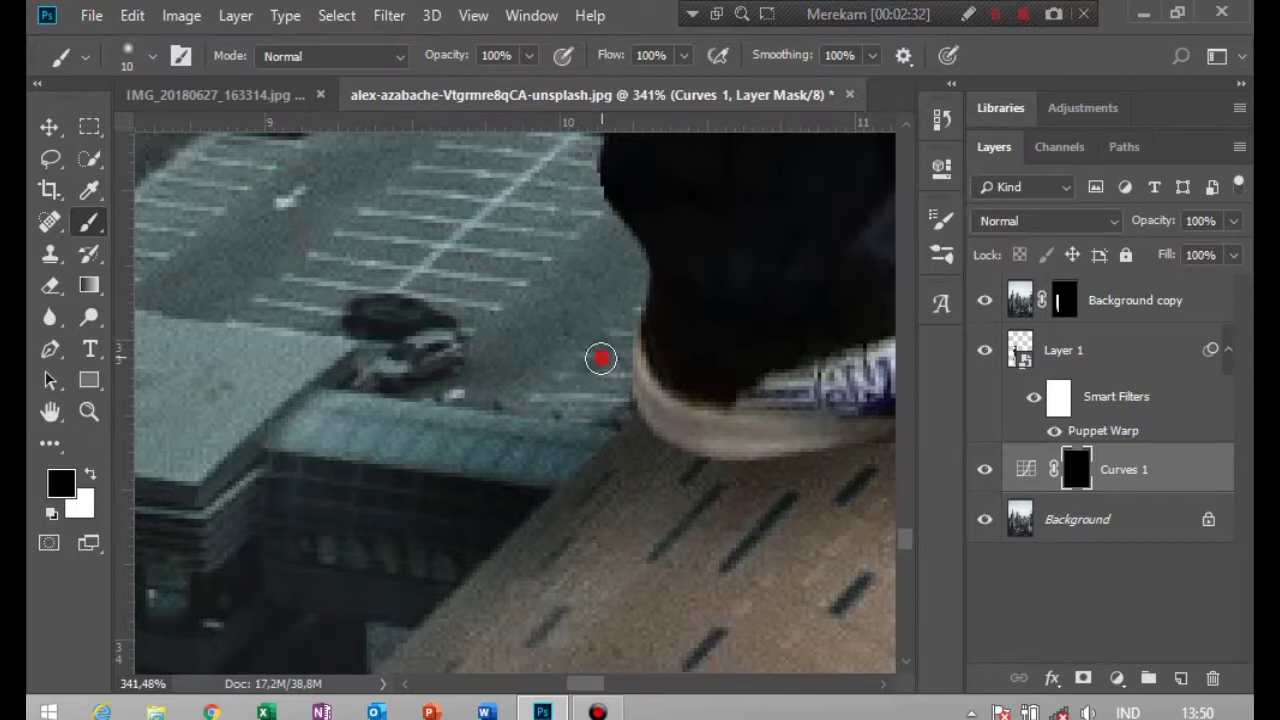
Inspect the sneaker on the curved building and select Layer 1, the man.
scroll(558, 447, "down", 2)
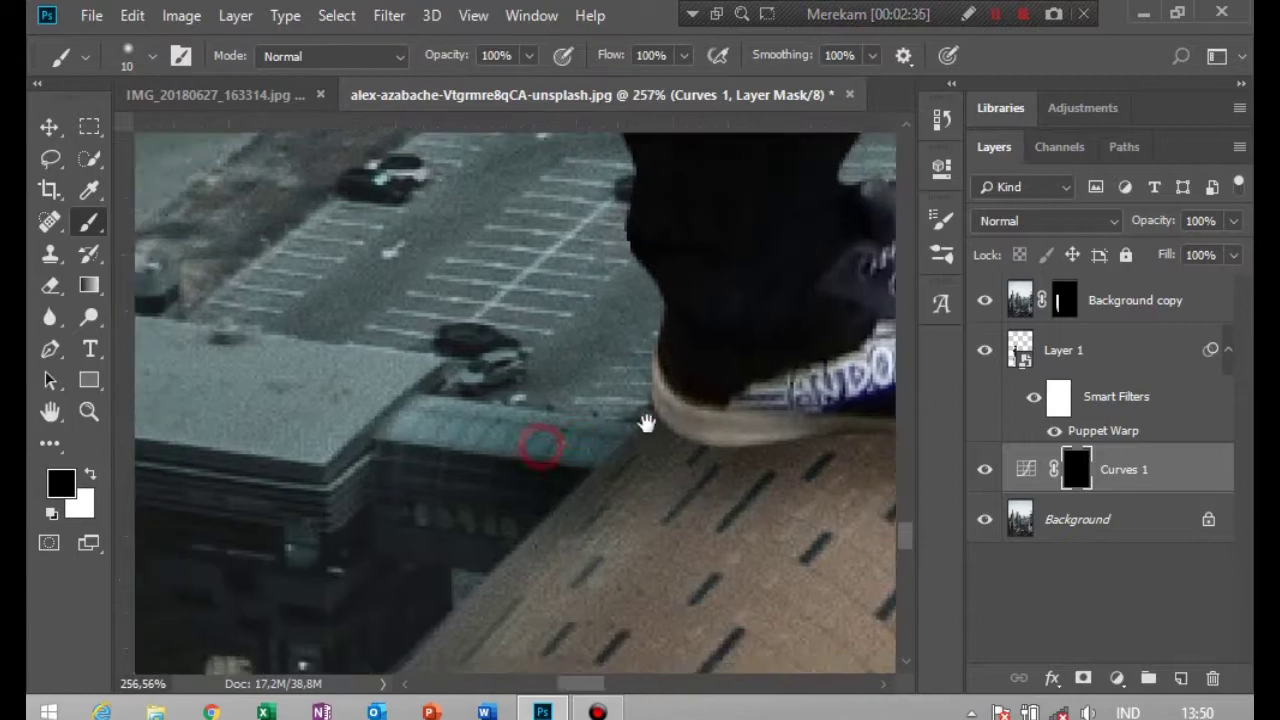
scroll(606, 514, "down", 2)
scroll(599, 512, "down", 2)
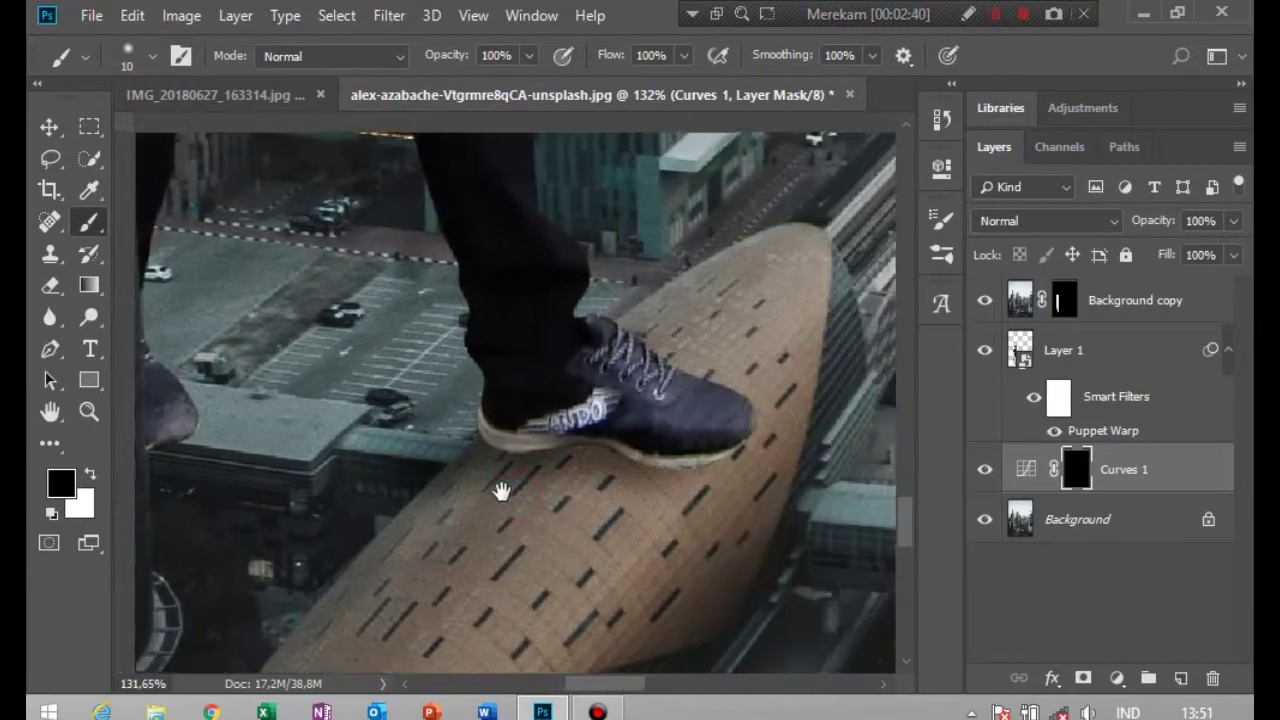
scroll(600, 500, "up", 3)
scroll(738, 473, "down", 1)
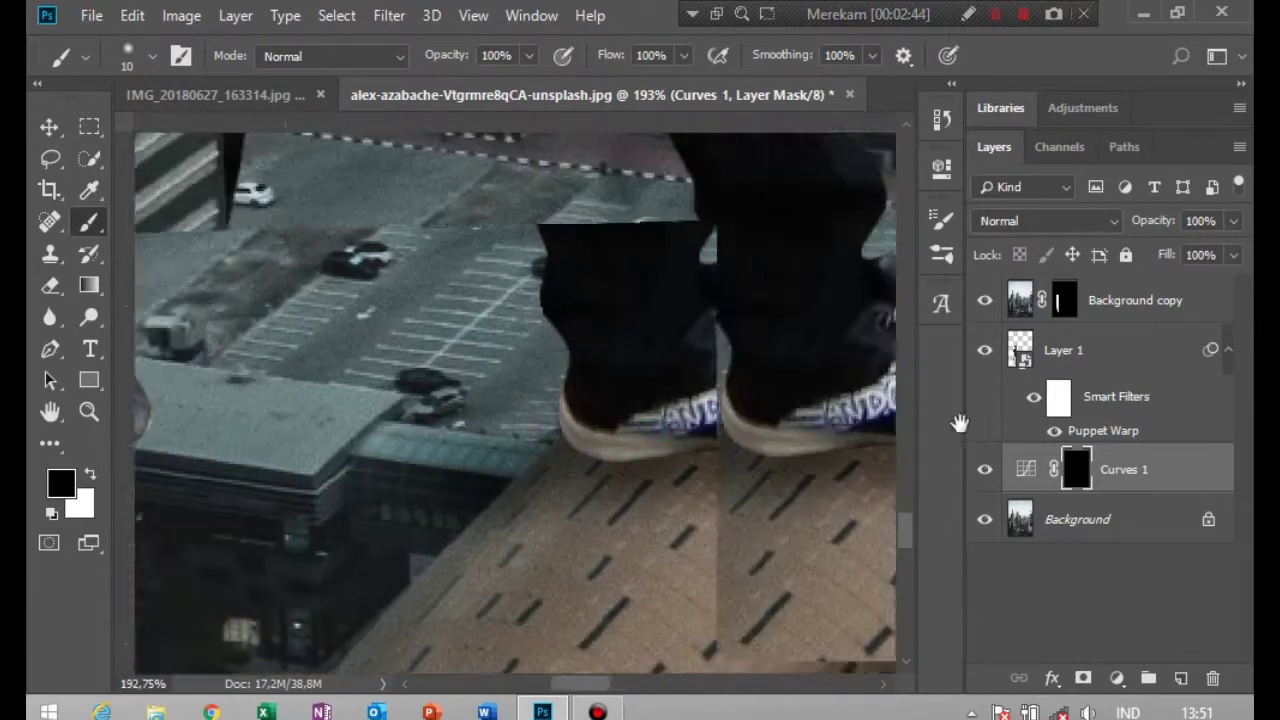
scroll(639, 435, "up", 1)
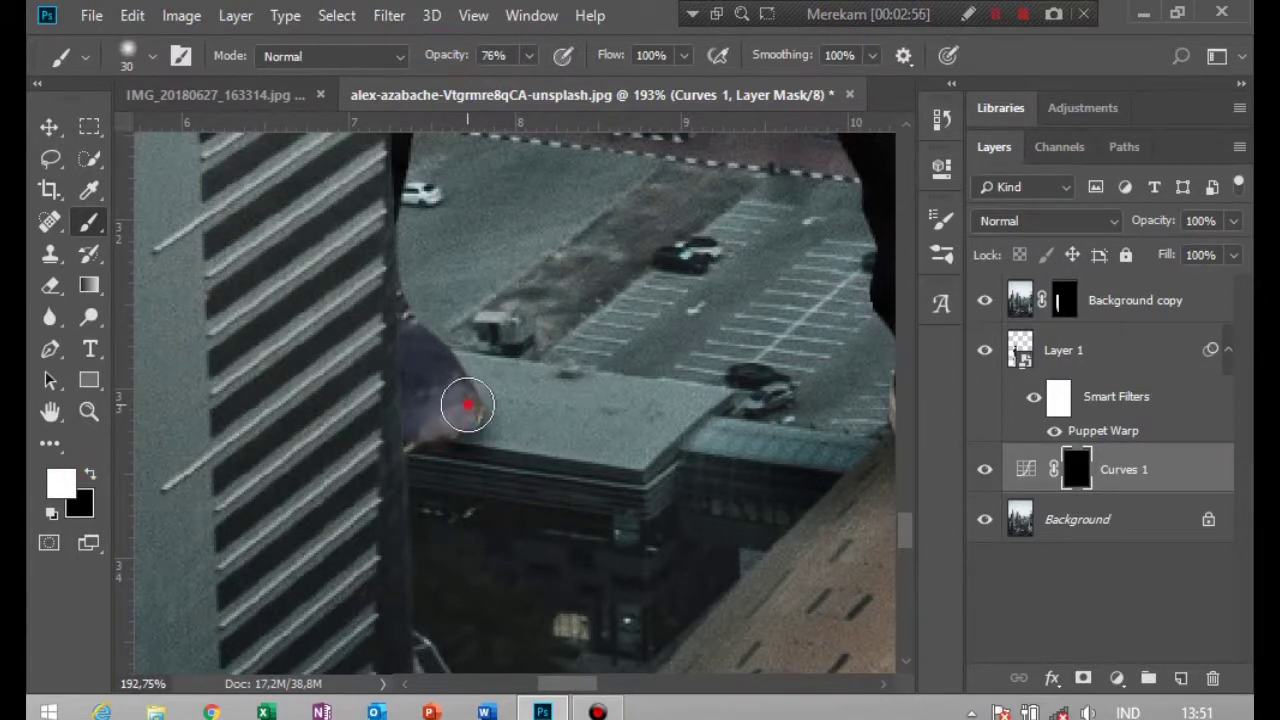
scroll(556, 402, "down", 3)
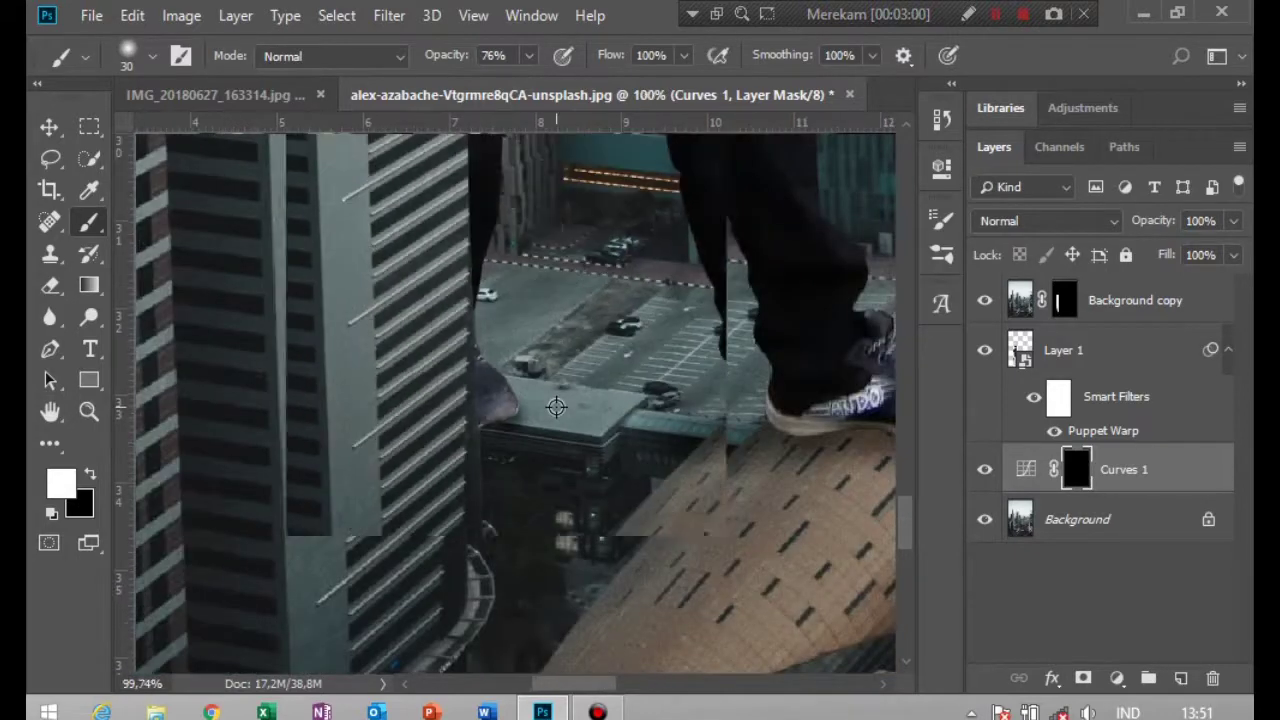
left_click_drag(640, 428, 503, 451)
scroll(627, 465, "up", 2)
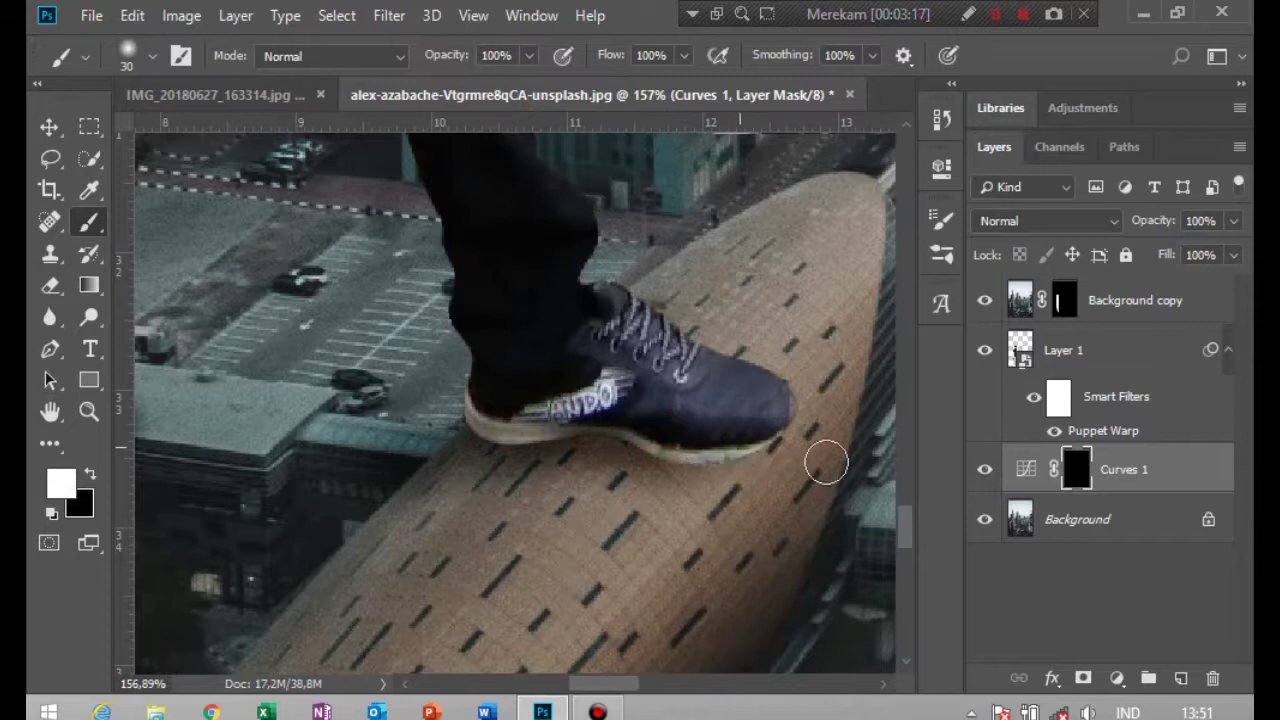
left_click(1118, 370)
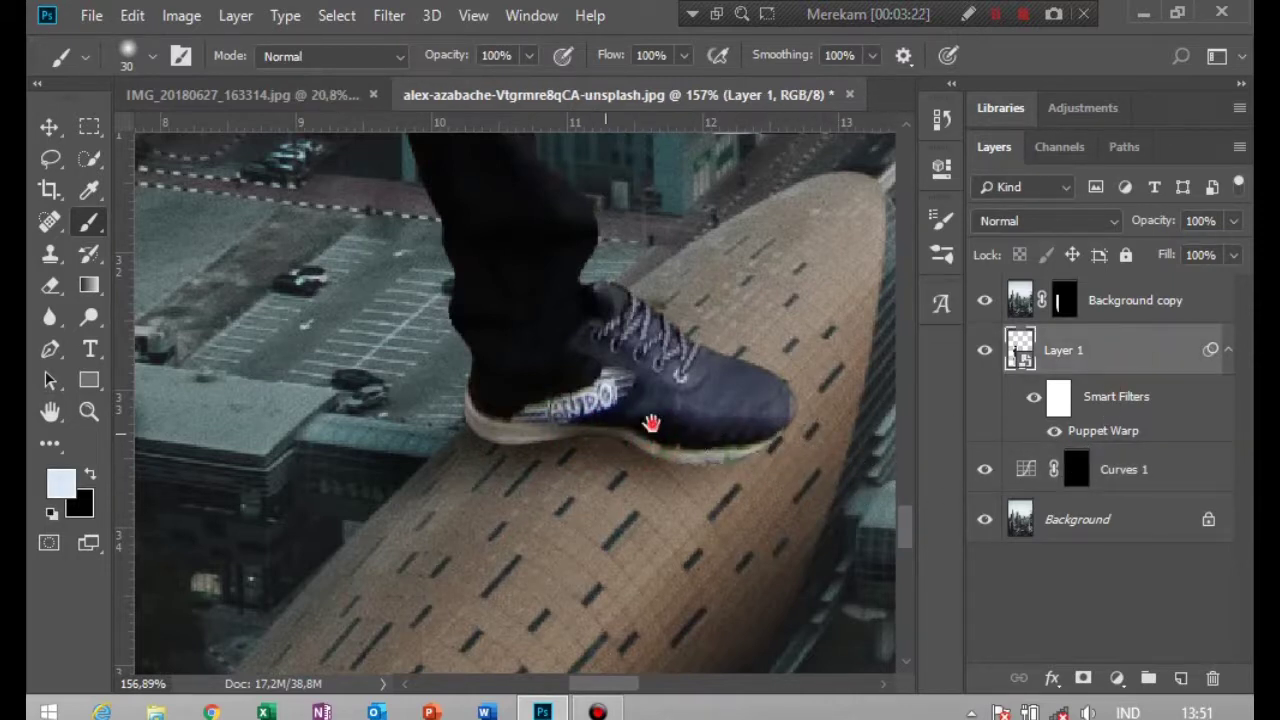
left_click_drag(650, 423, 685, 425)
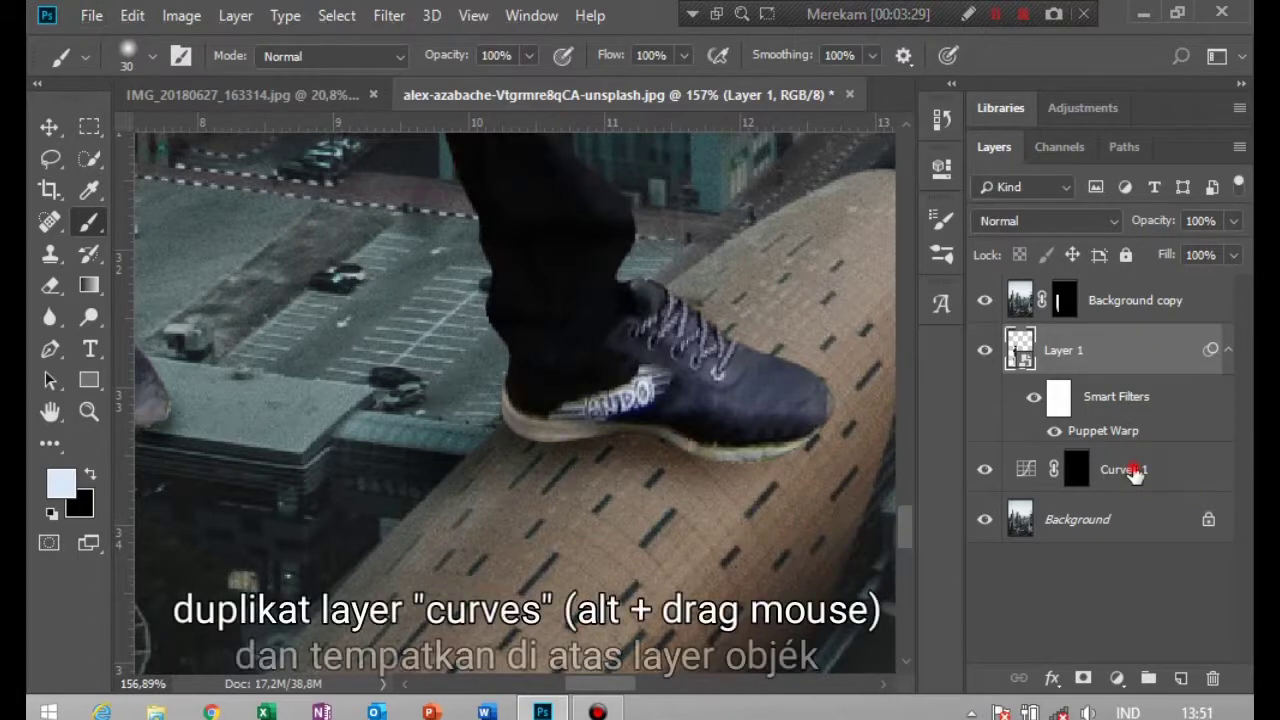
Duplicate Curves 1 above Layer 1, clip the copy to the man, and use a size-50 brush.
left_click_drag(1143, 480, 1143, 350)
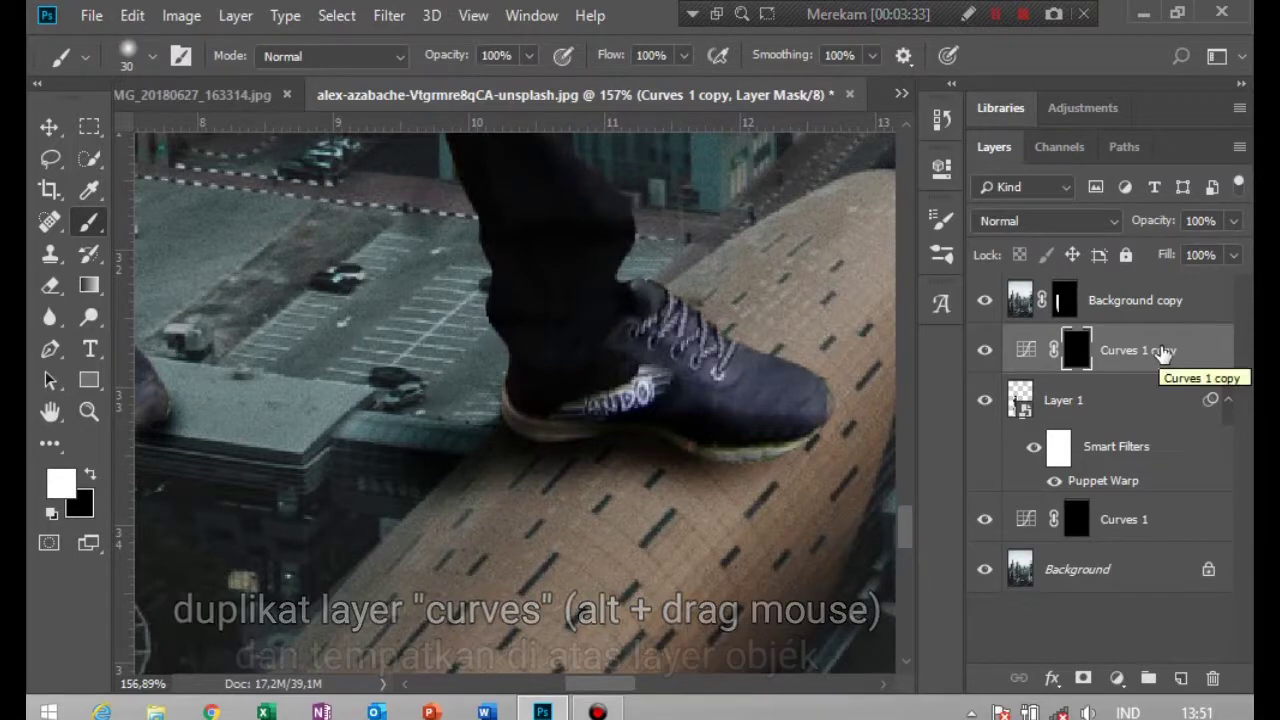
right_click(1165, 355)
left_click(1034, 428)
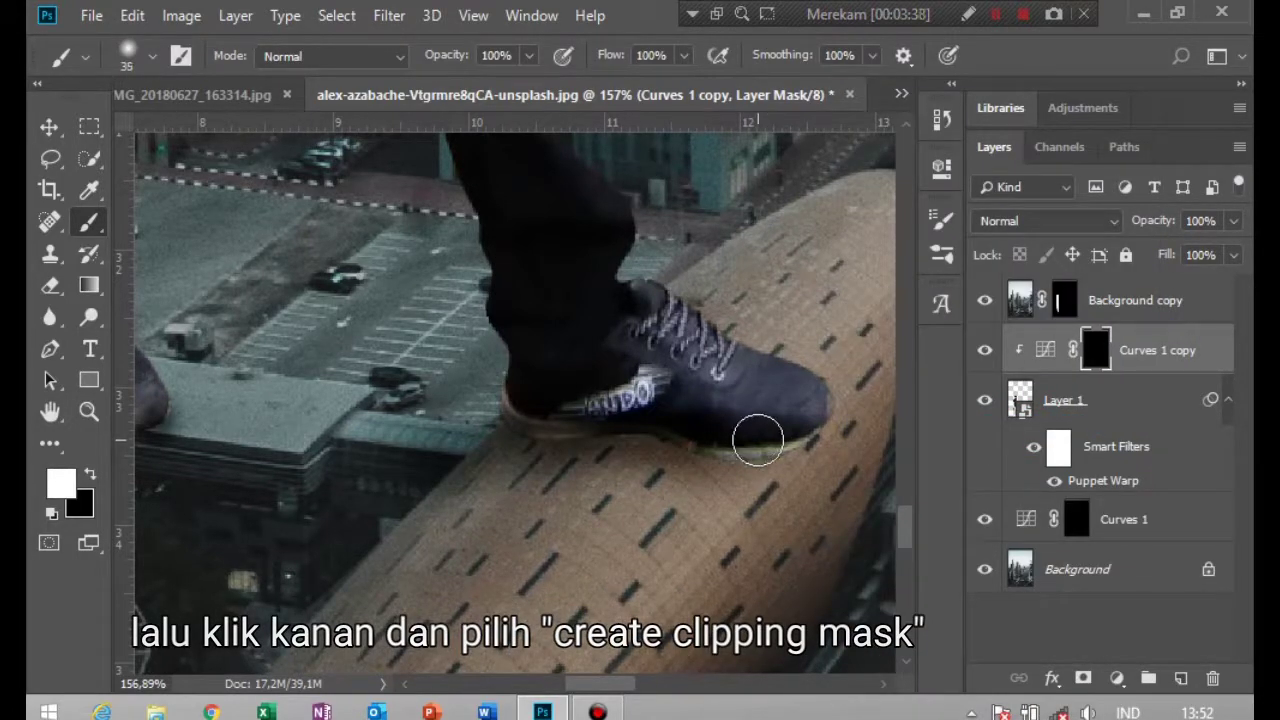
key("bracketright")
key("bracketright")
key("bracketright")
key("bracketleft")
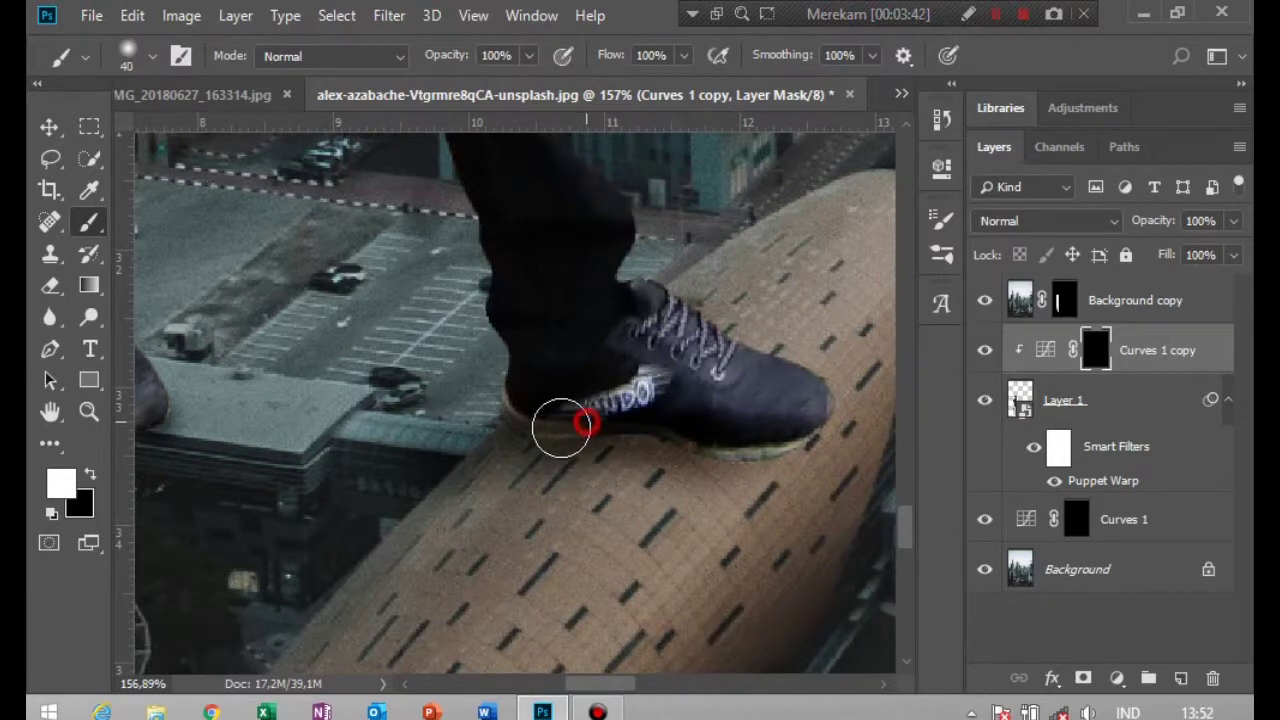
Shade the shoe heel on the copy's mask, painting black to keep the heel logo bright, then paint white again.
left_click_drag(561, 428, 522, 410)
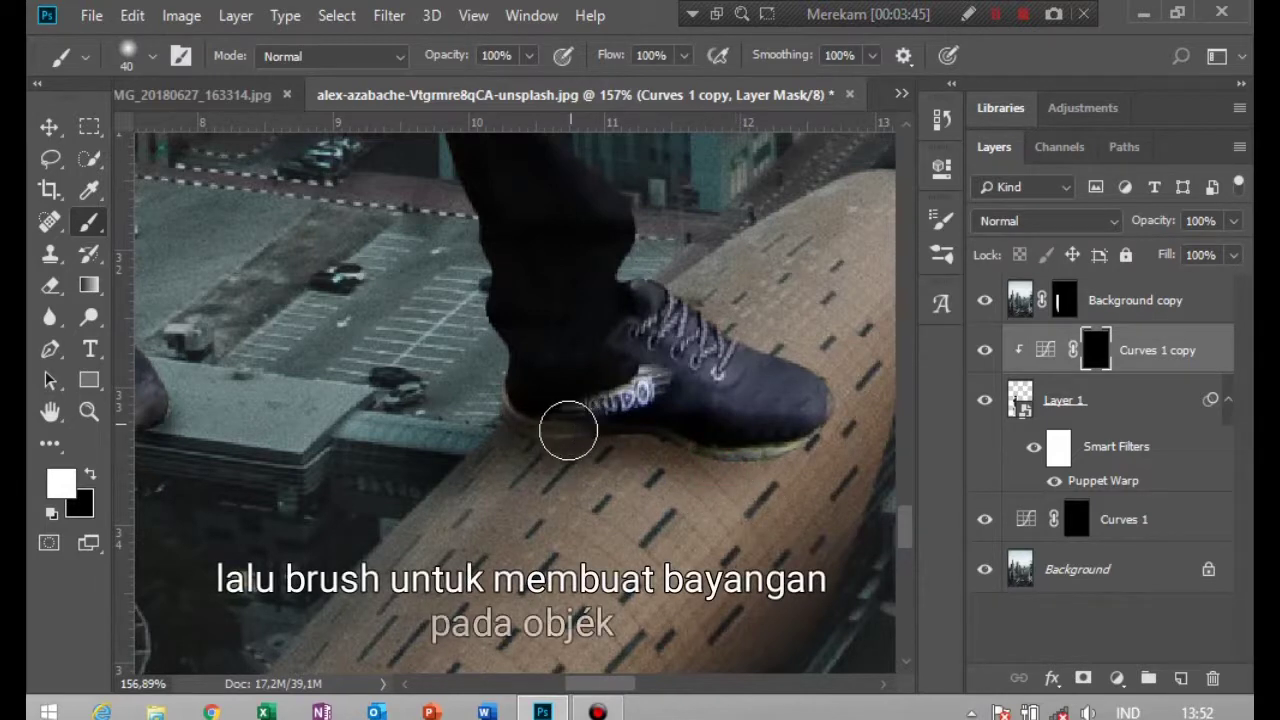
mouse_move(566, 428)
left_mouse_down()
mouse_move(542, 432)
mouse_move(480, 400)
mouse_move(486, 374)
left_mouse_up()
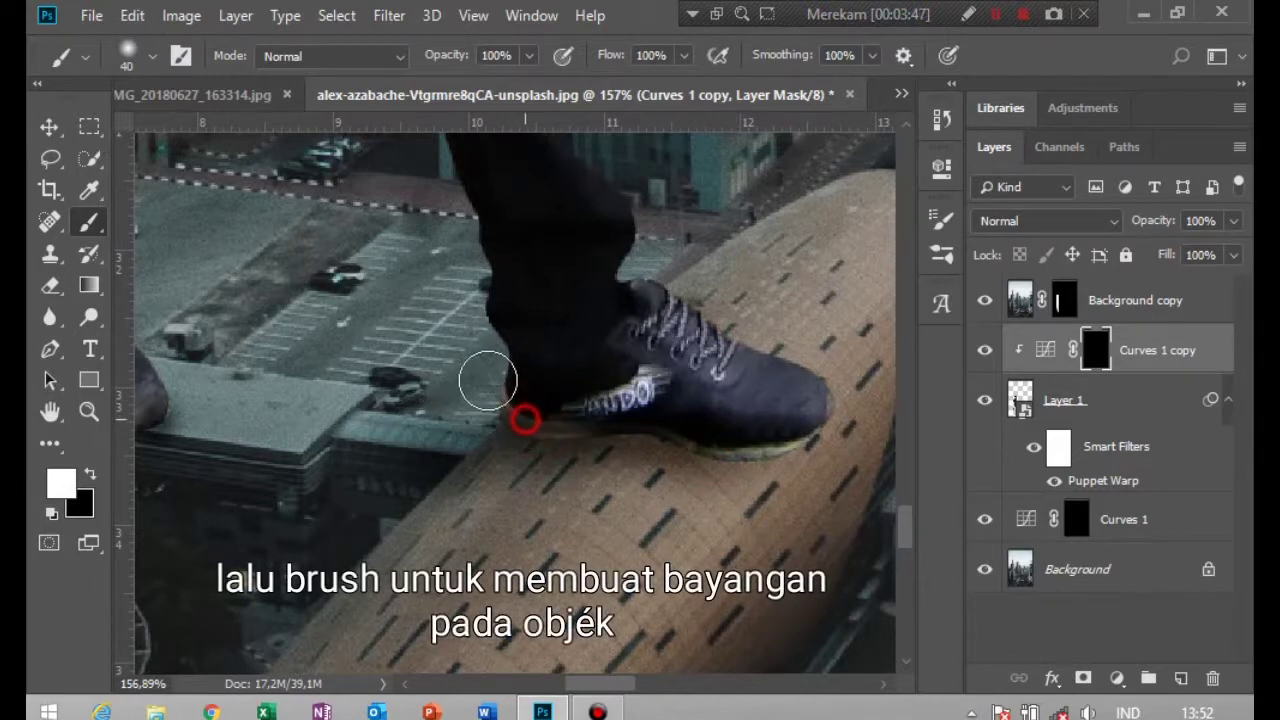
left_click(86, 477)
mouse_move(648, 440)
left_mouse_down()
mouse_move(602, 423)
mouse_move(630, 403)
left_mouse_up()
left_click(600, 425)
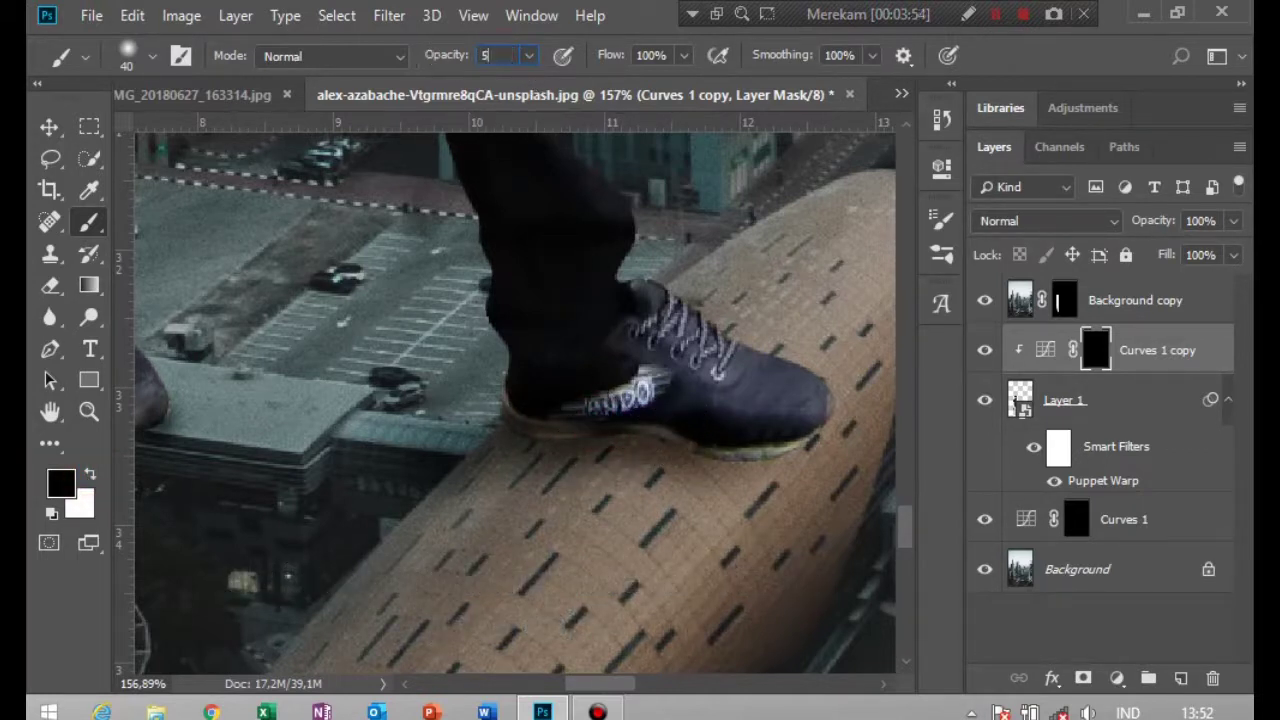
type("0%")
left_click_drag(618, 430, 632, 423)
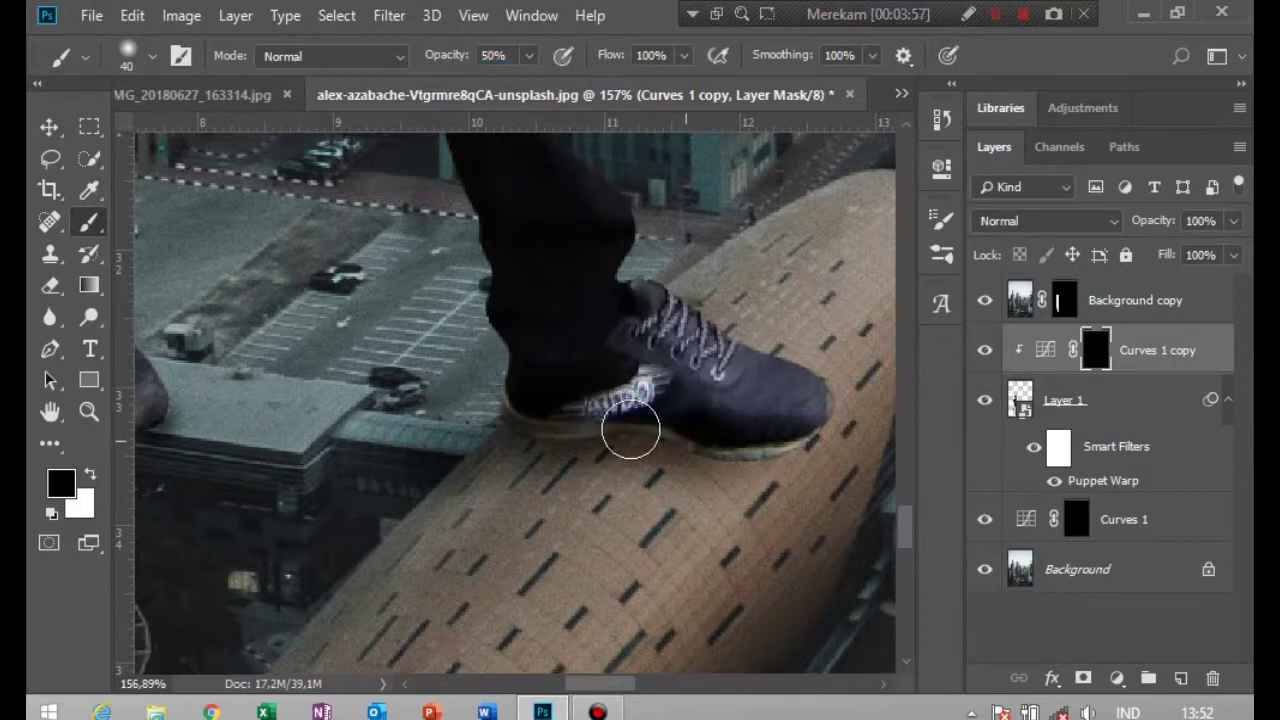
left_click_drag(630, 428, 528, 423)
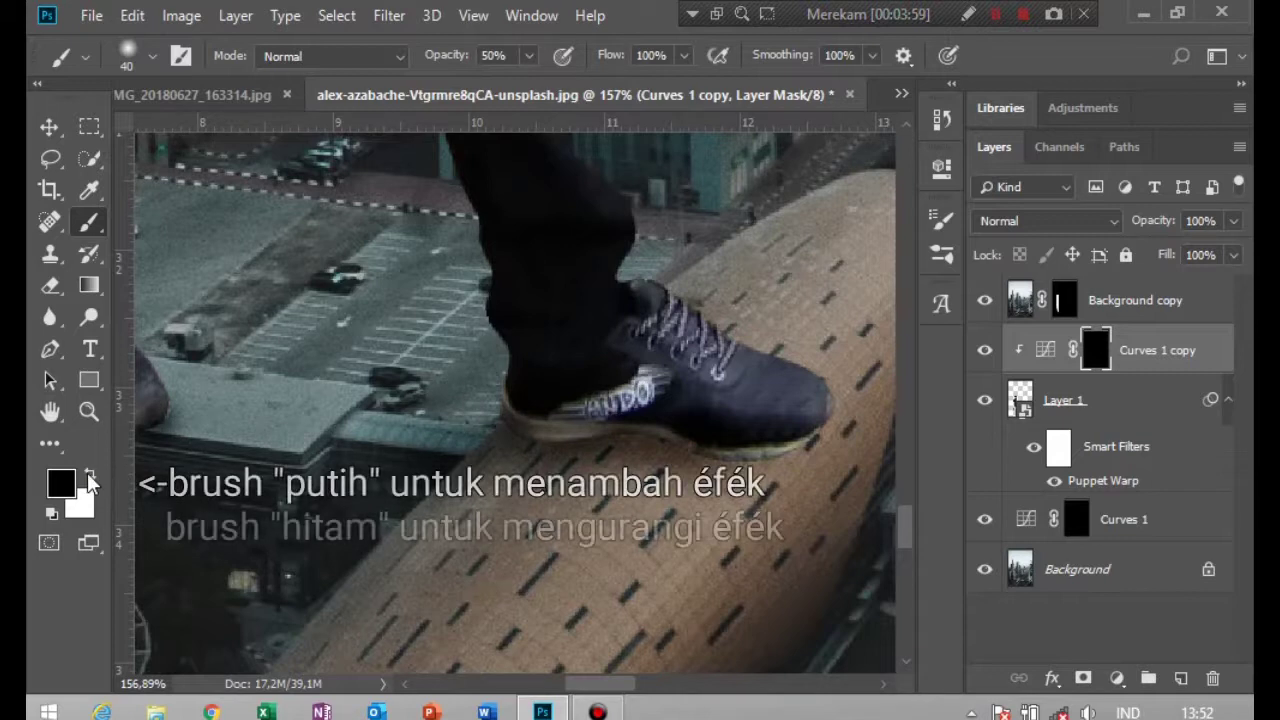
key("x")
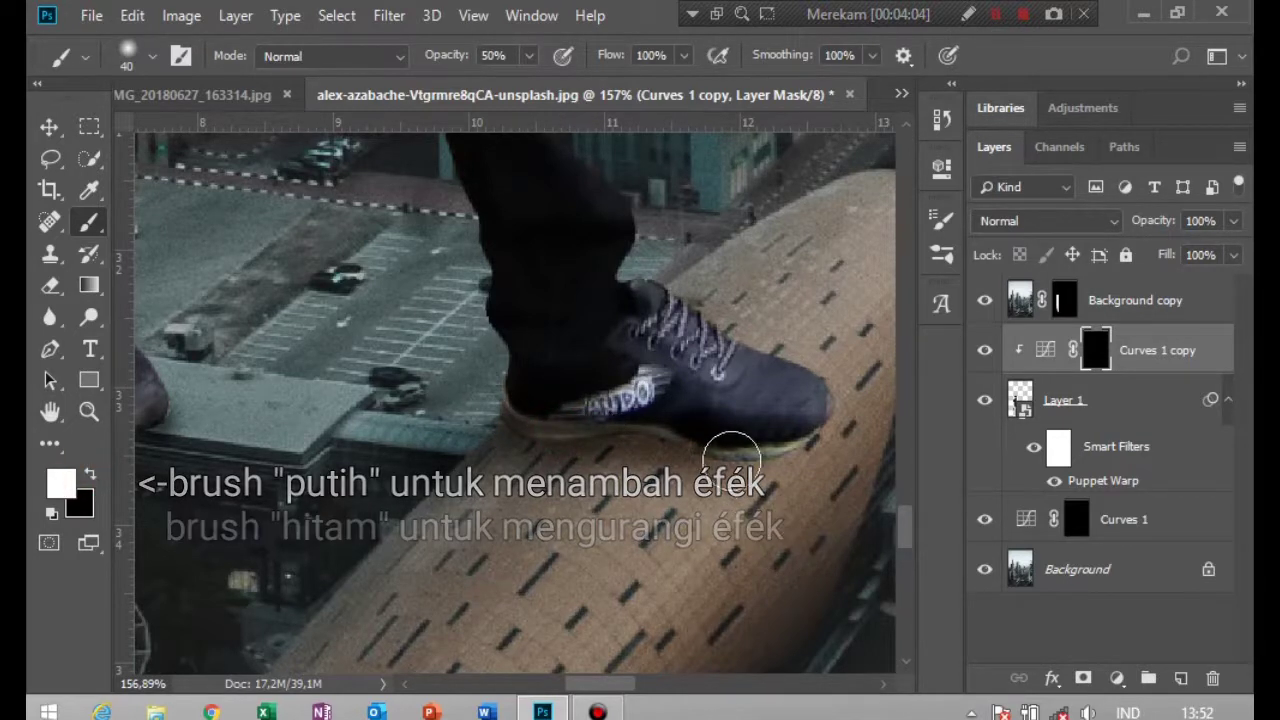
left_click_drag(713, 457, 540, 358)
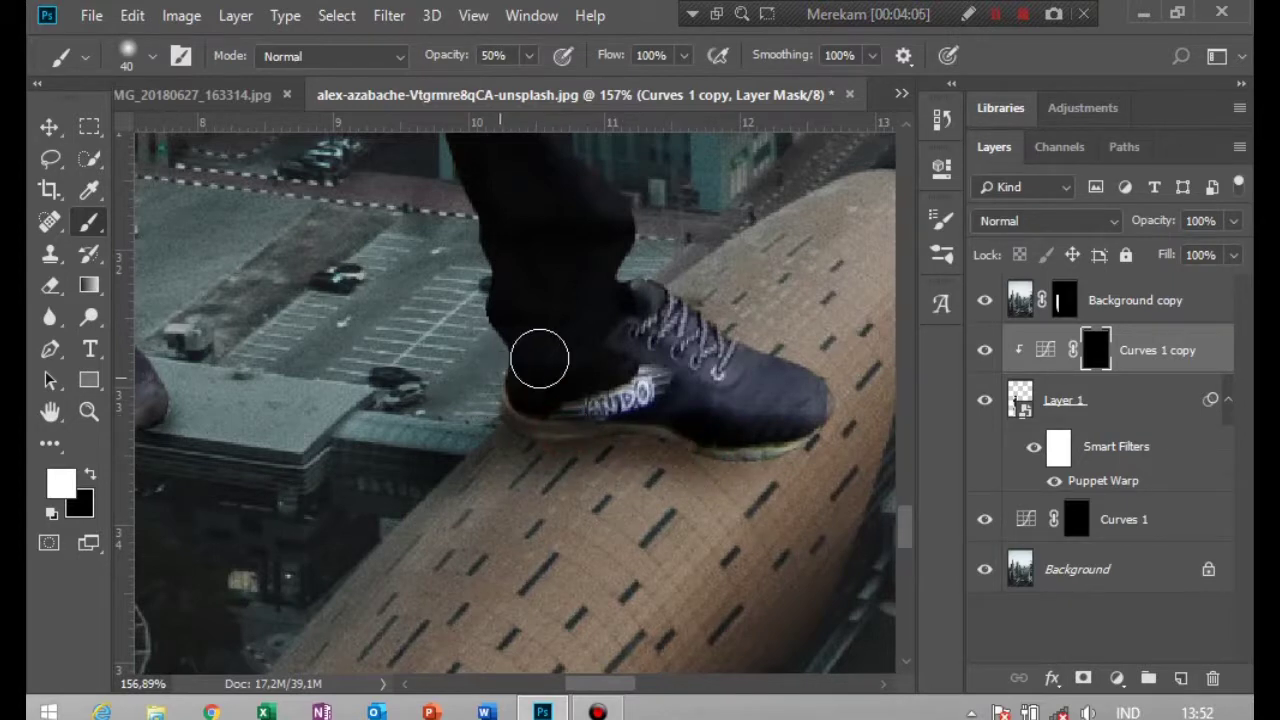
Nudge the Curves 1 copy curve point down slightly to tune its darkening.
double_click(1044, 350)
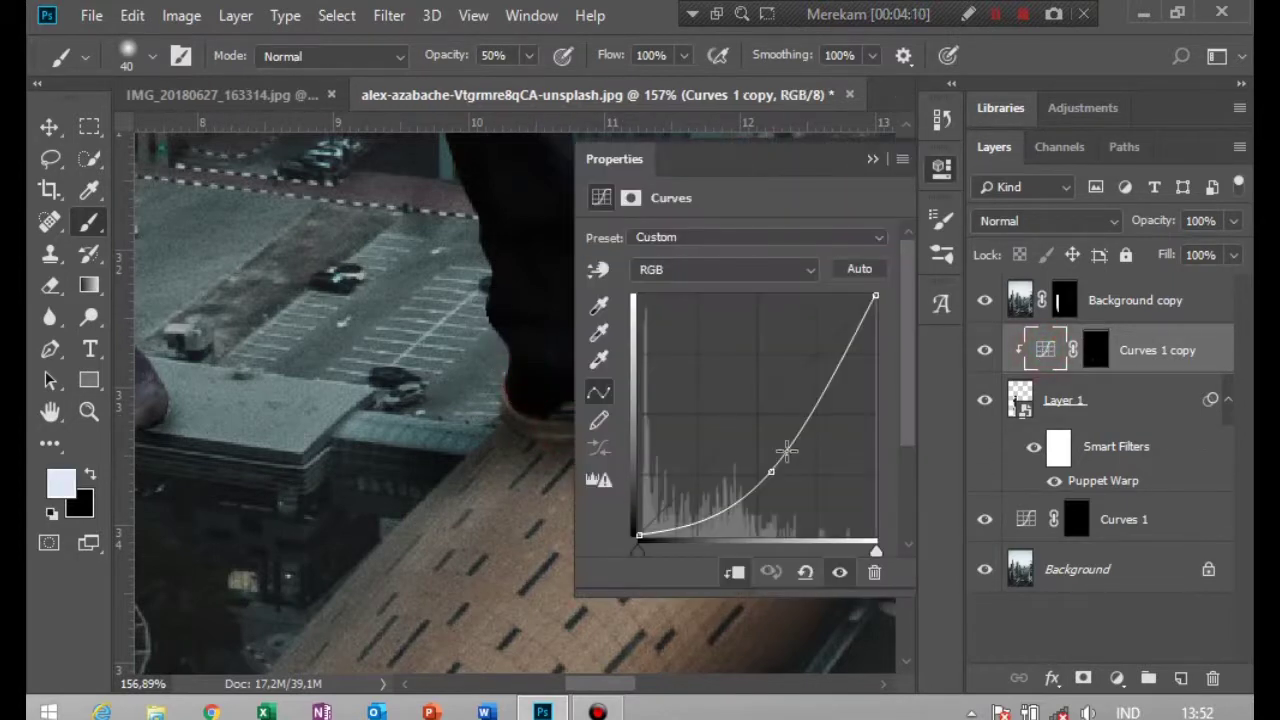
left_click_drag(773, 470, 778, 472)
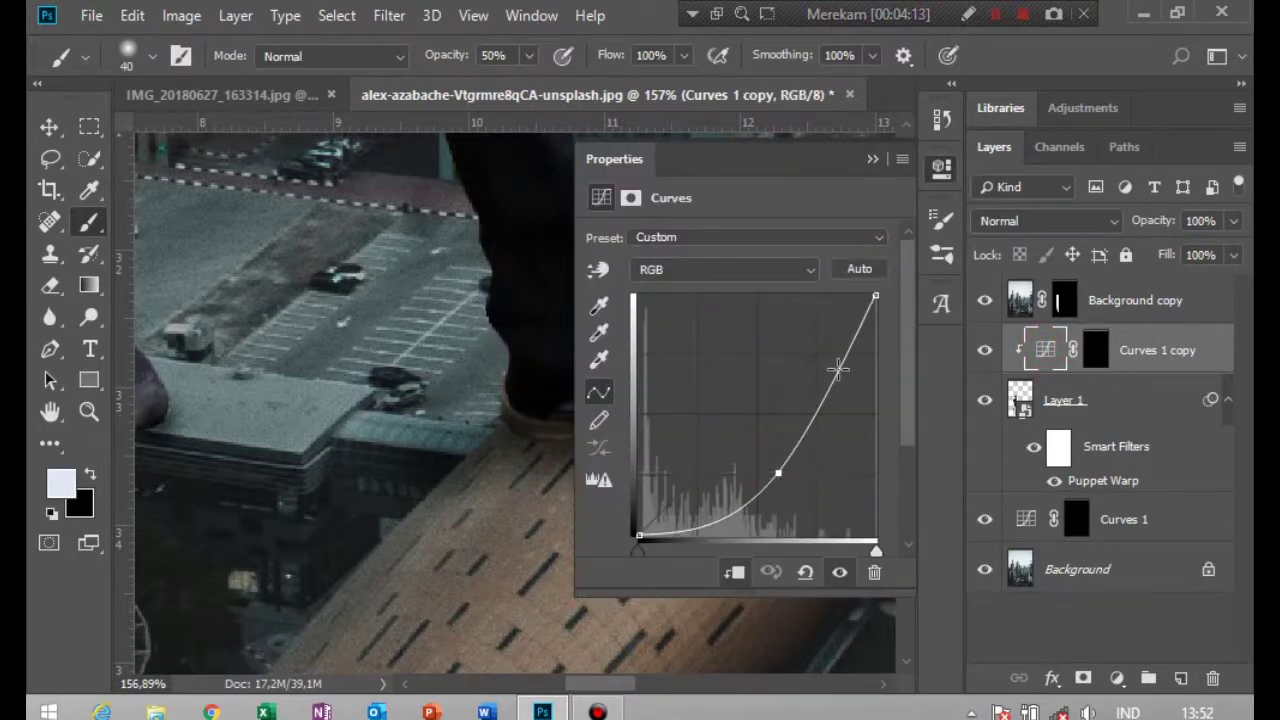
left_click(872, 160)
Pull the Curves 1 curve point further down to deepen its darkening.
double_click(1028, 527)
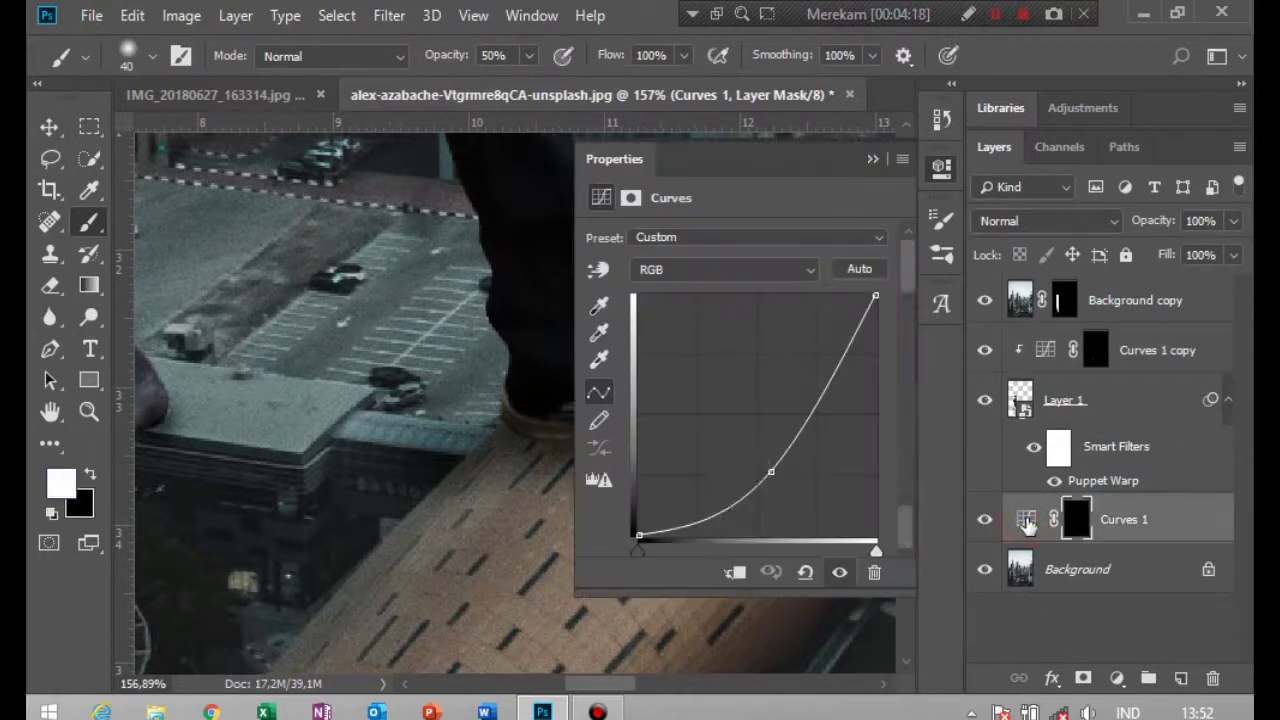
left_click_drag(766, 468, 782, 476)
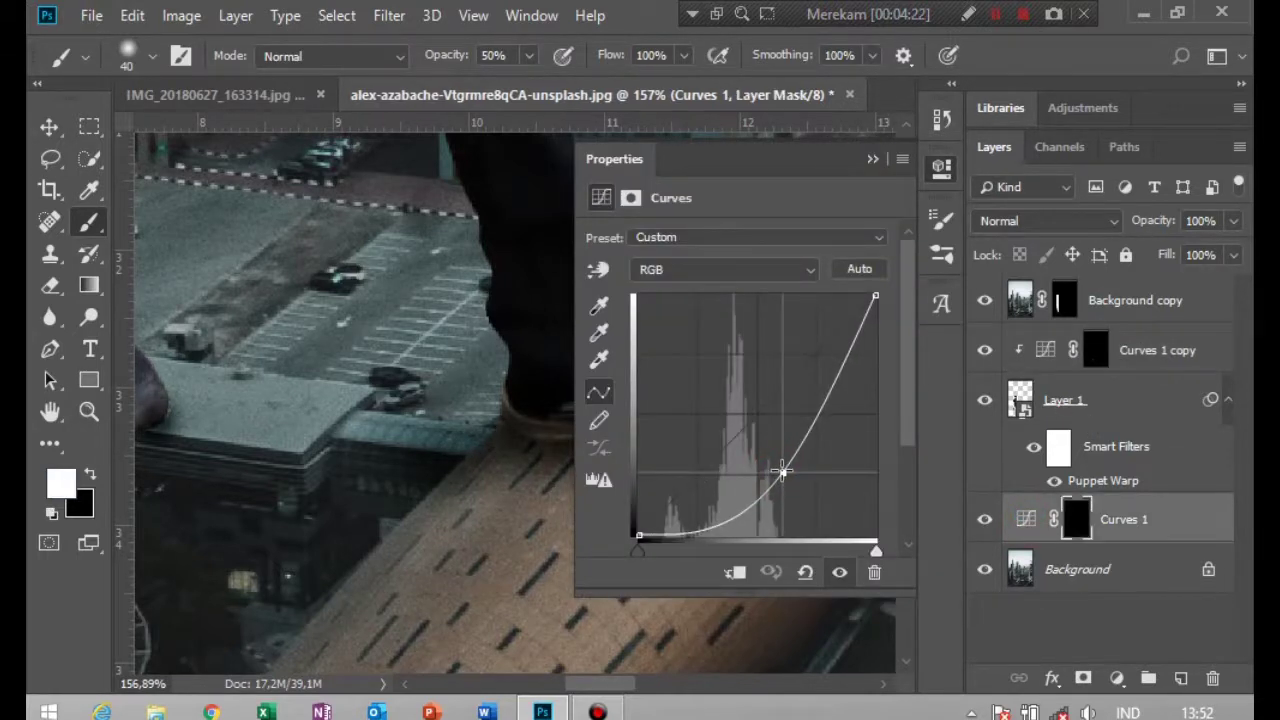
left_click(876, 162)
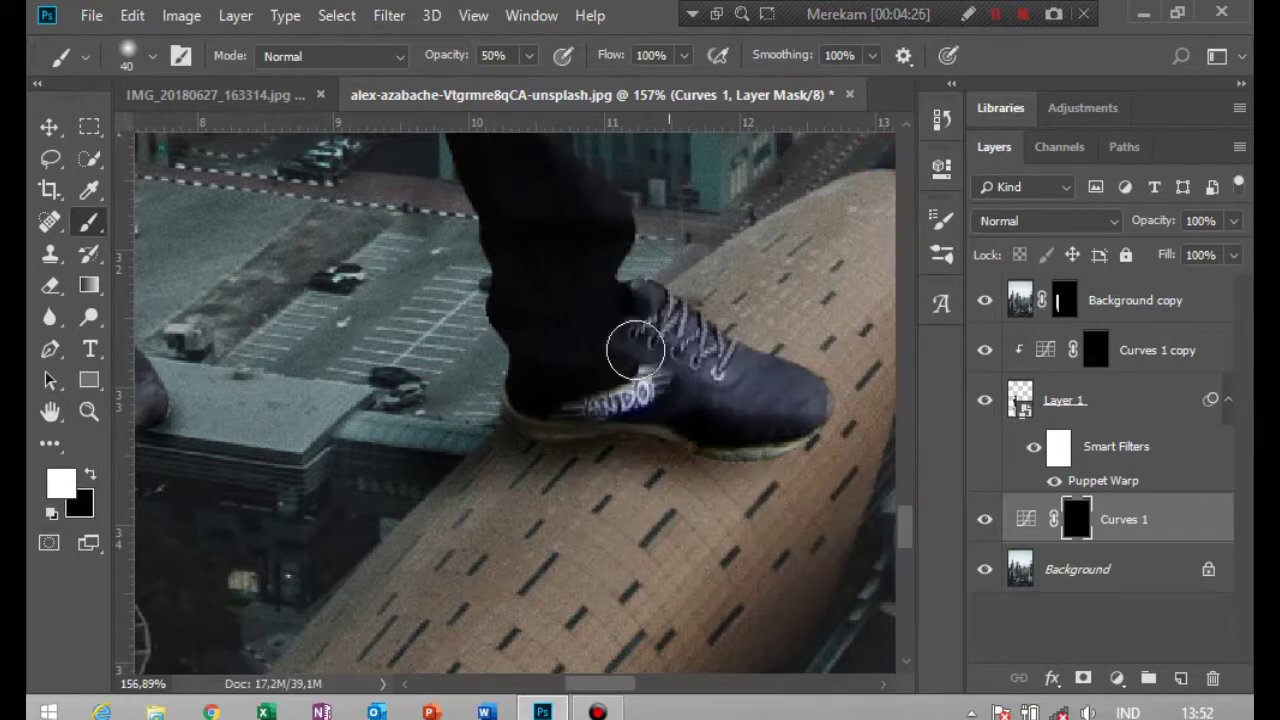
scroll(700, 344, "left", 3)
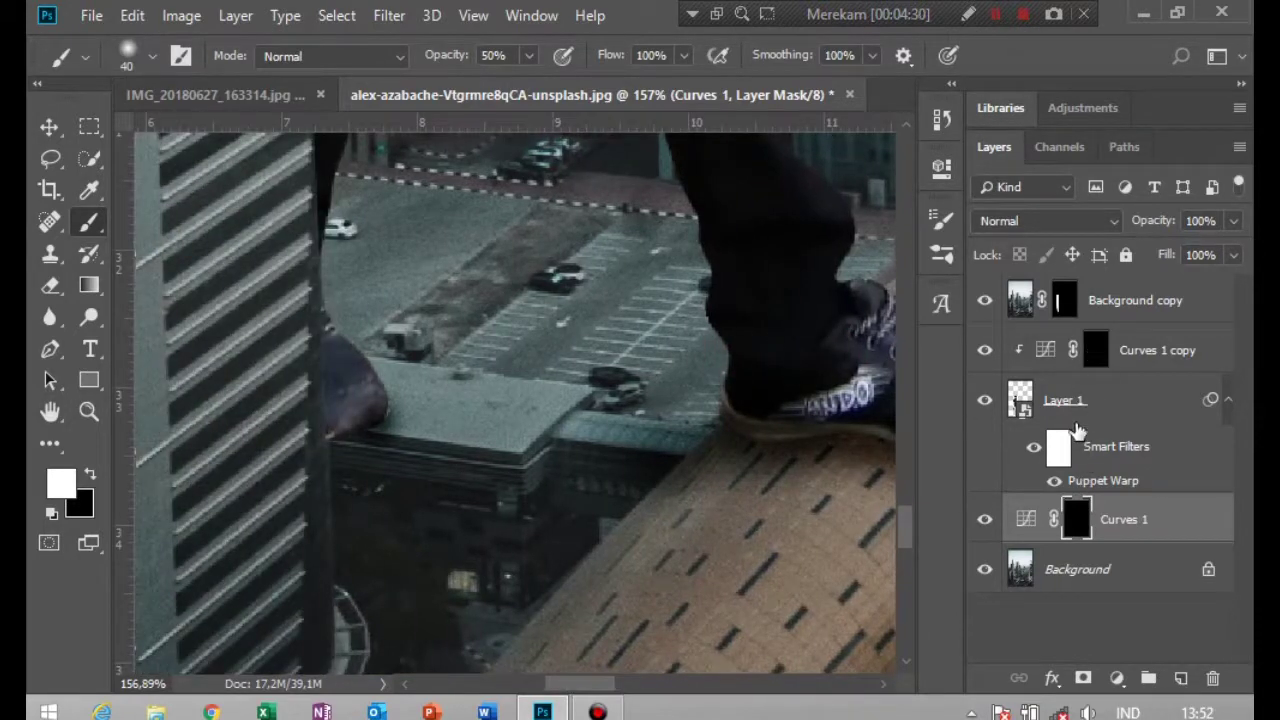
left_click(1090, 358)
On the Curves 1 mask, dab white shadow where the left foot meets the roof ledge.
left_click(90, 474)
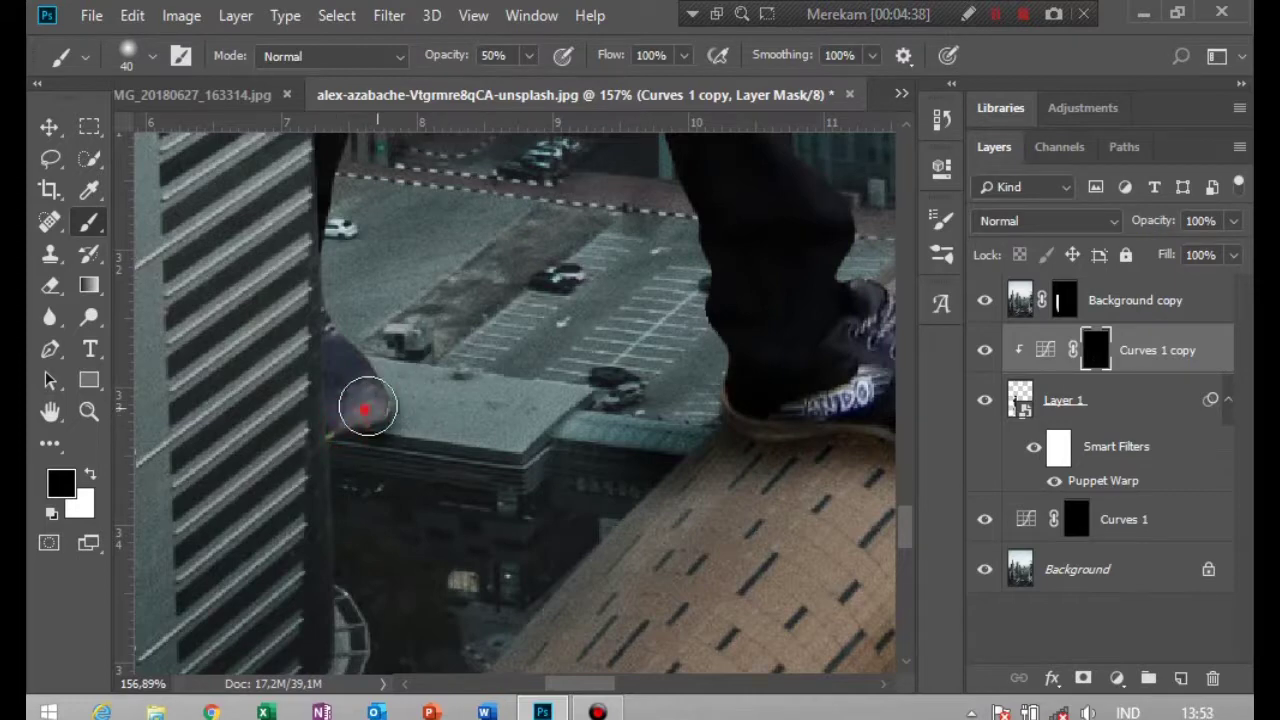
scroll(430, 383, "down", 1)
scroll(491, 480, "down", 2)
scroll(491, 480, "down", 2)
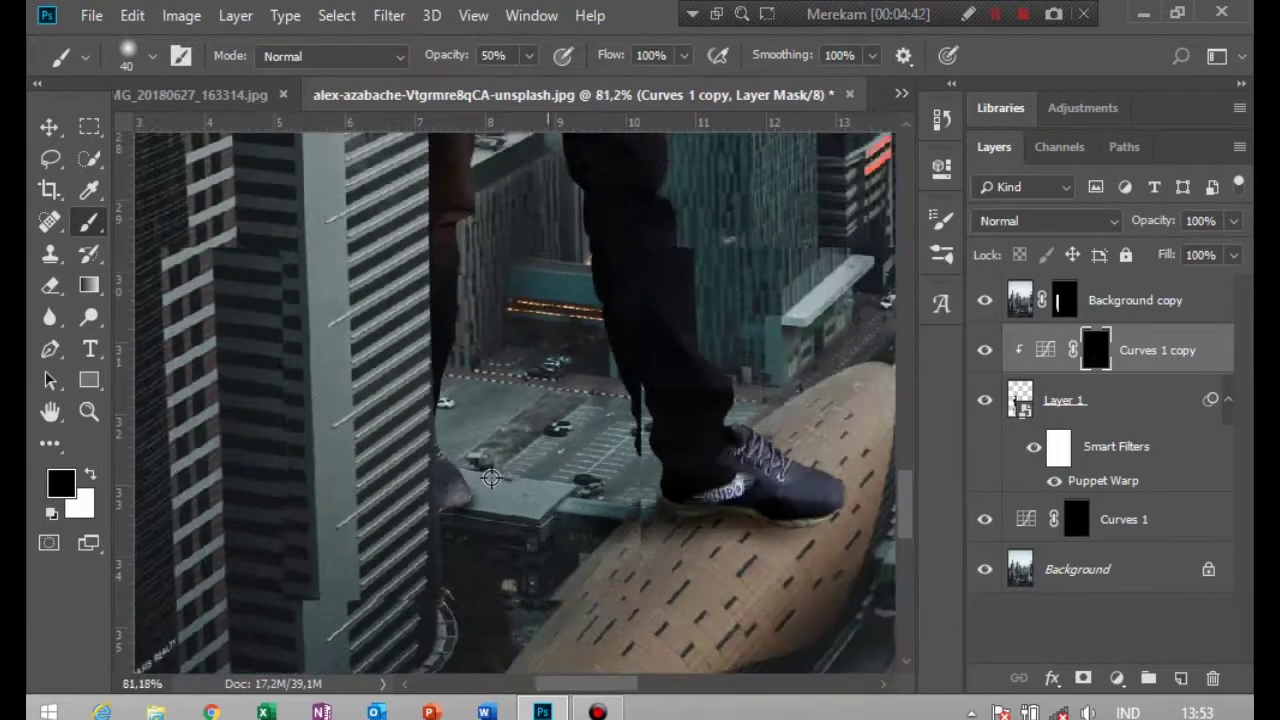
scroll(518, 321, "down", 1)
scroll(458, 514, "up", 2)
scroll(474, 536, "up", 2)
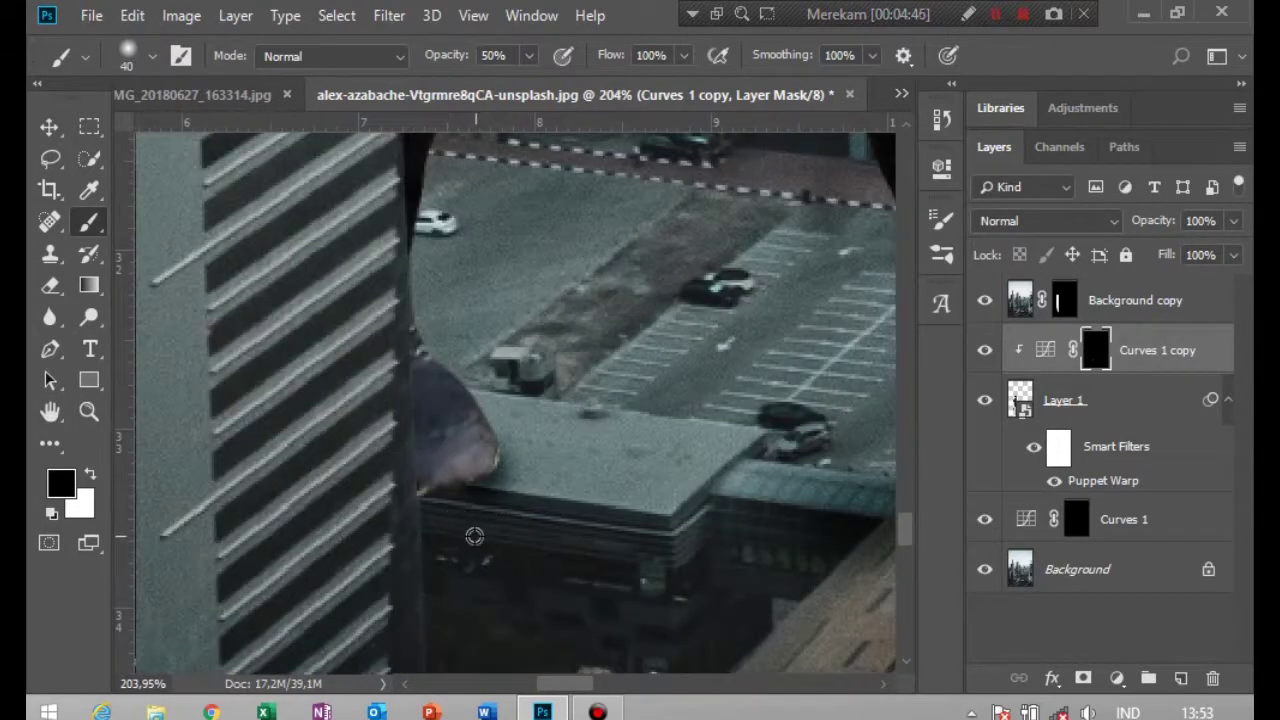
scroll(474, 536, "up", 1)
left_click(1078, 522)
left_click(90, 474)
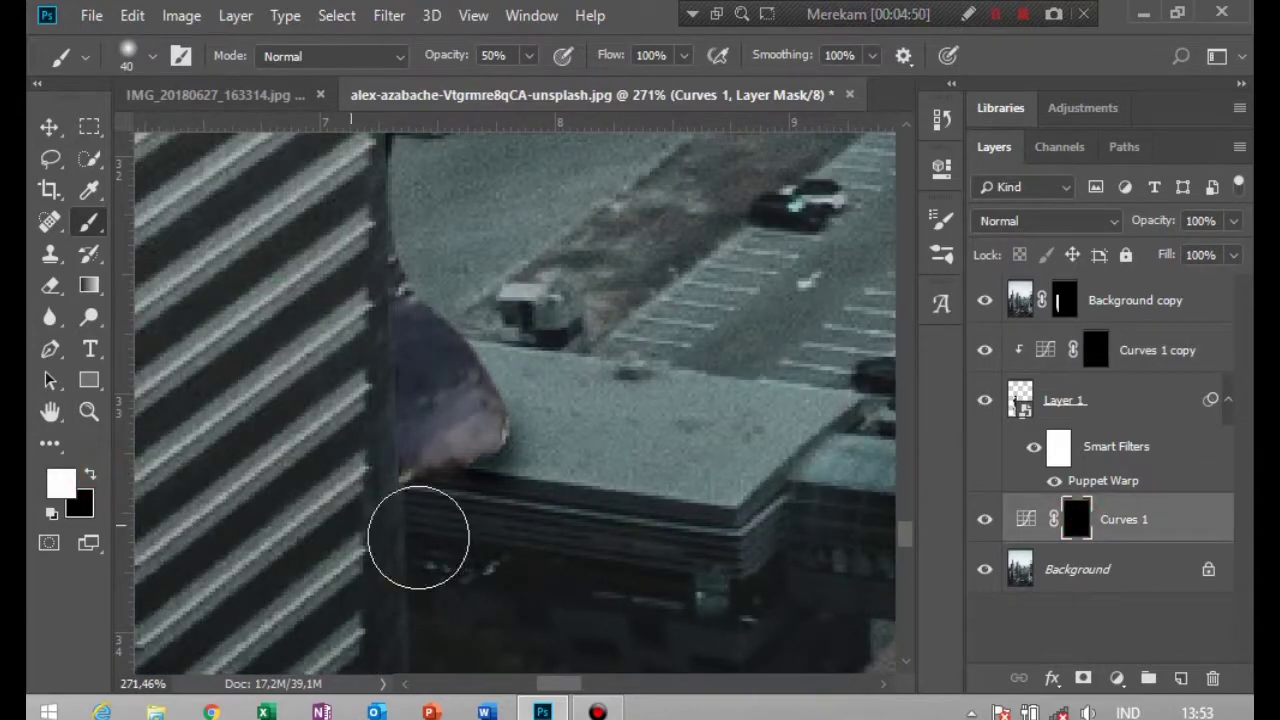
key("bracketleft")
key("bracketright")
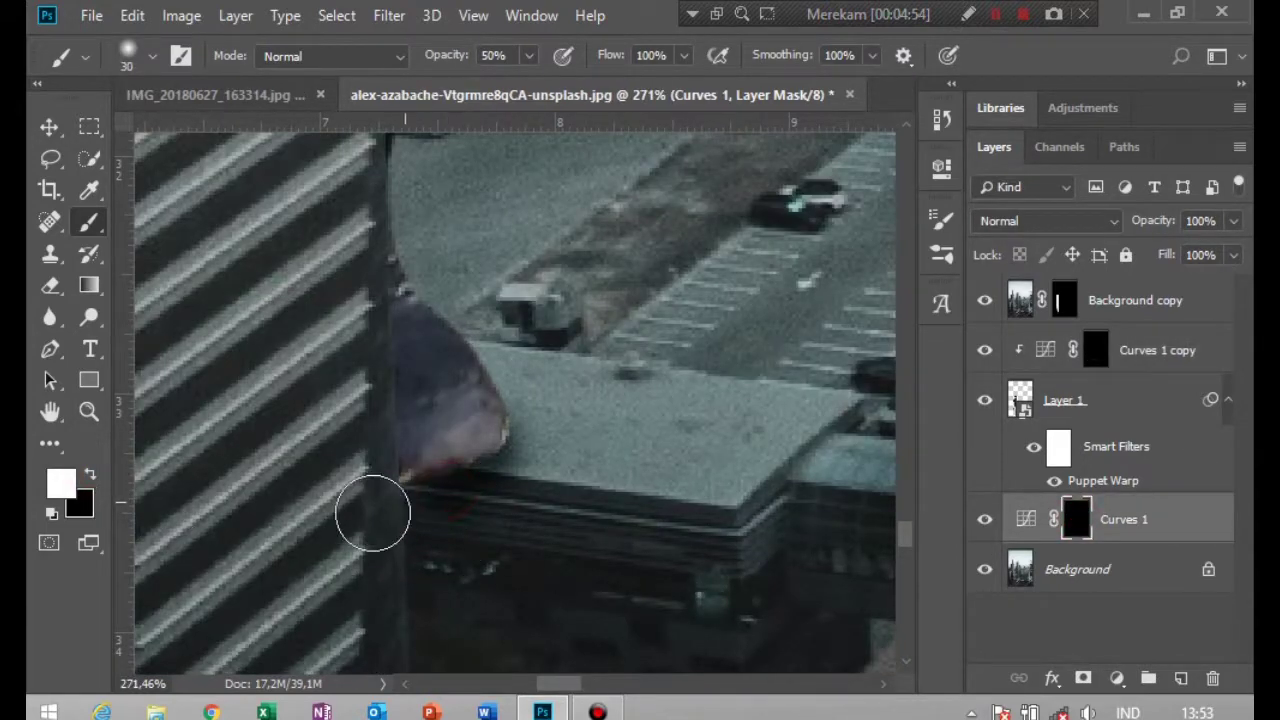
left_click(430, 505)
Set the brush opacity to 15% for softer shadow painting.
scroll(443, 502, "down", 2)
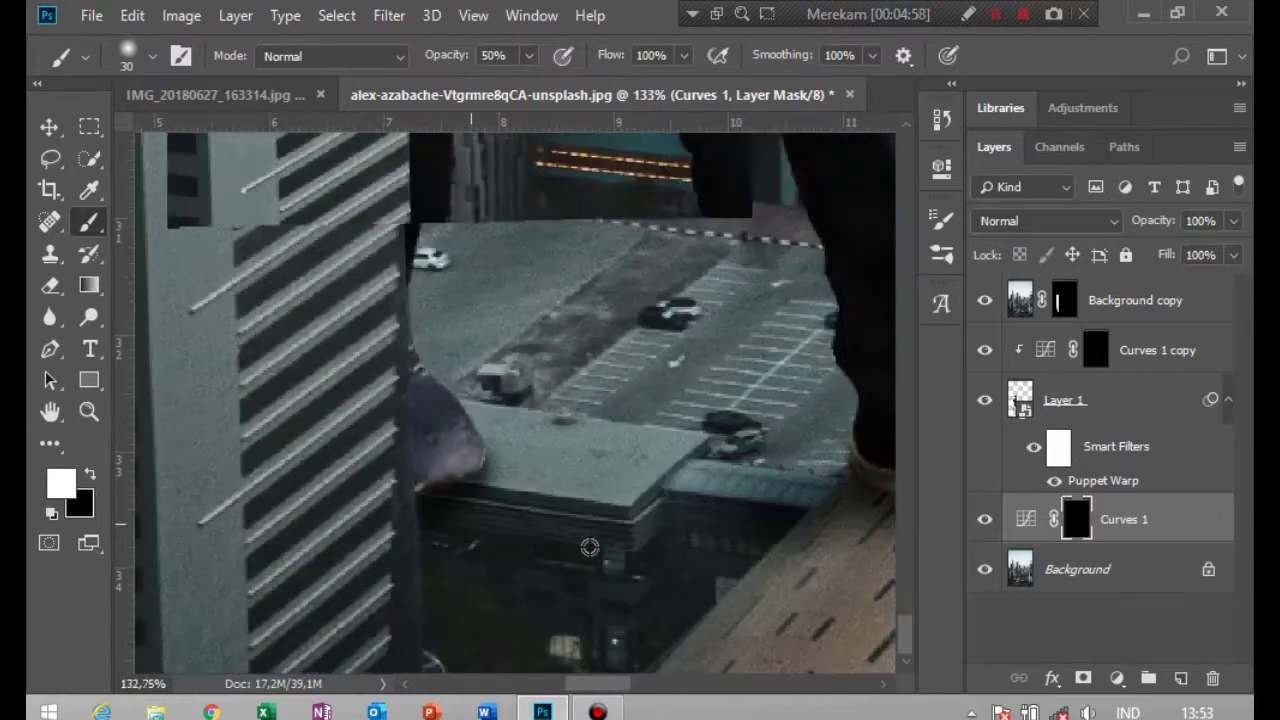
scroll(586, 543, "down", 1)
scroll(494, 517, "down", 1)
scroll(577, 393, "up", 1)
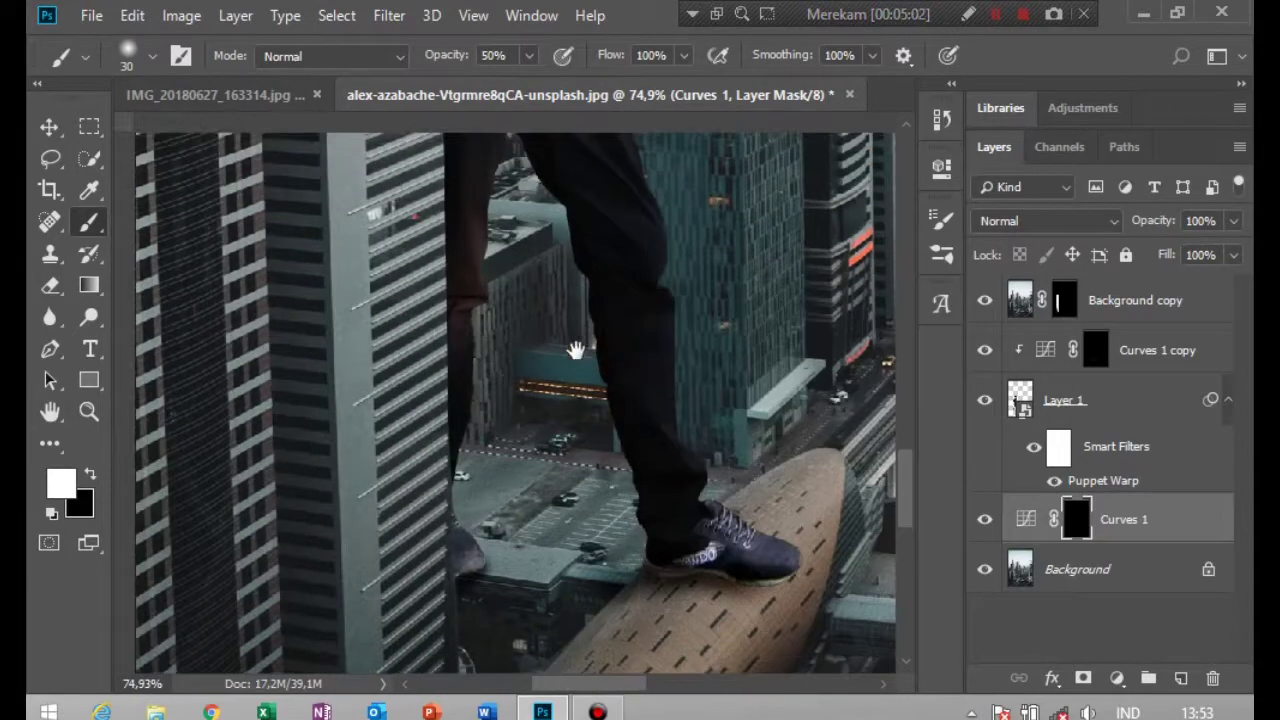
scroll(590, 420, "up", 1)
scroll(611, 471, "up", 1)
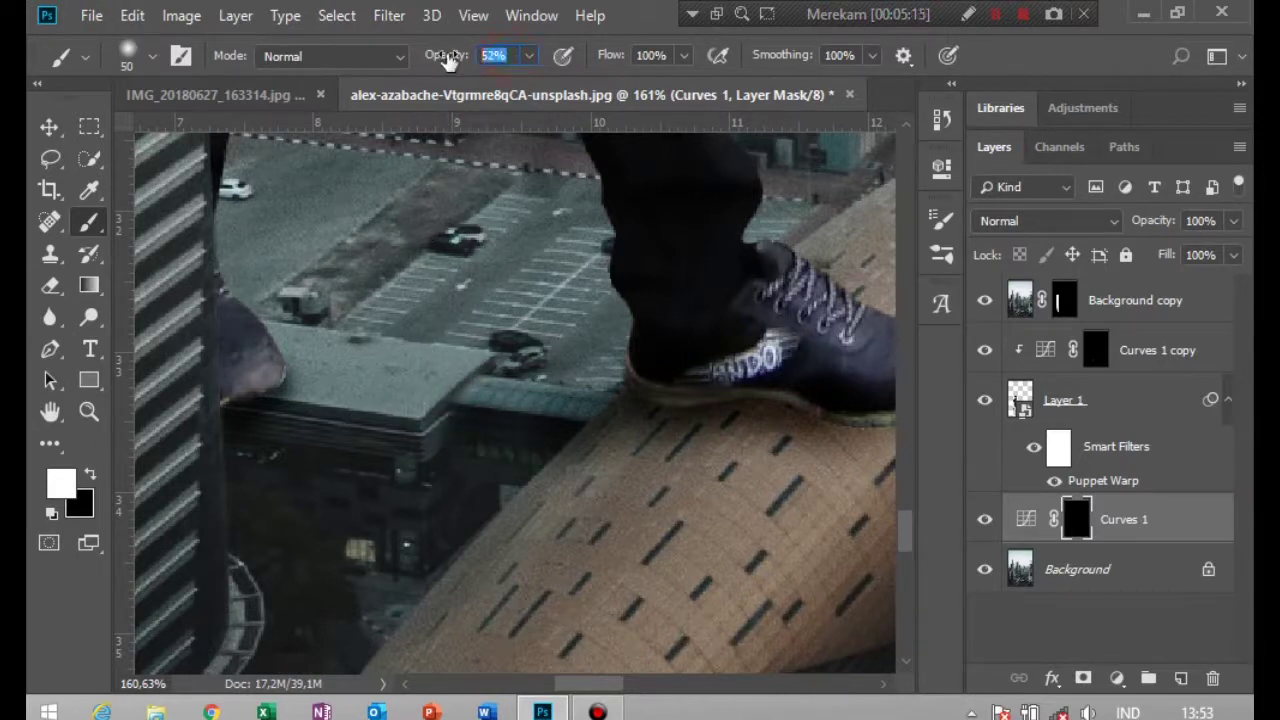
type("15")
key("Return")
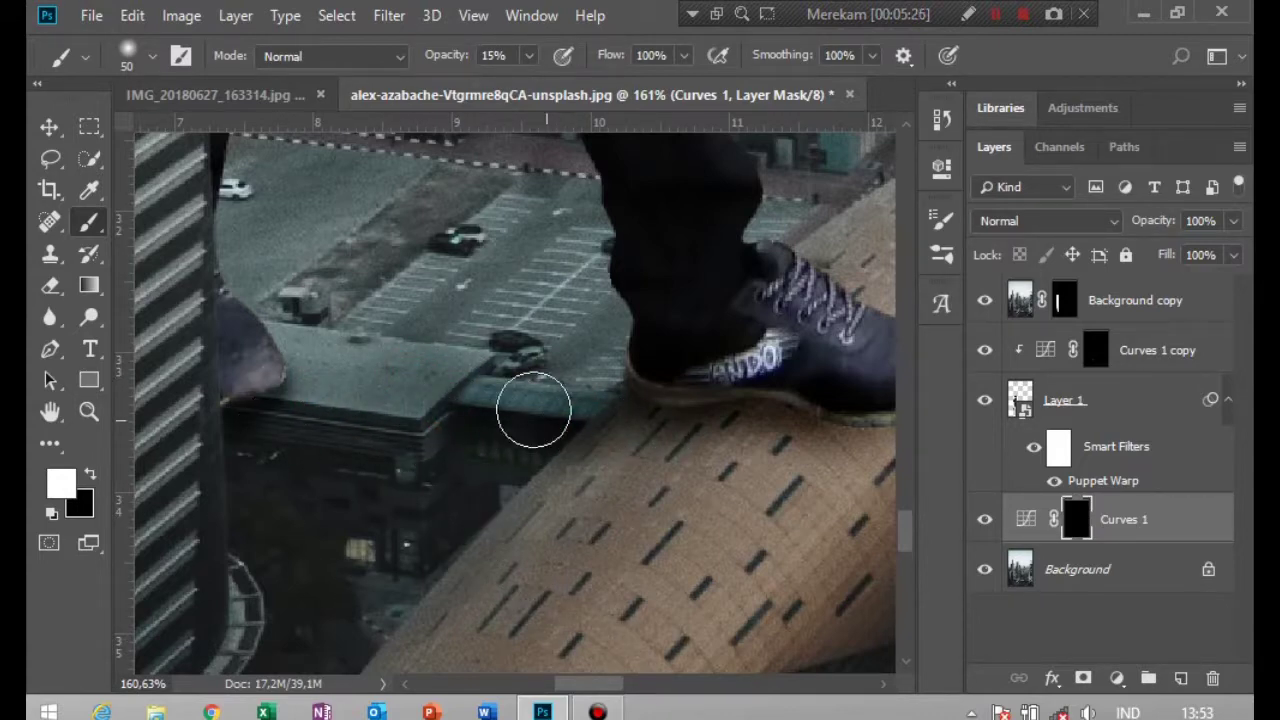
scroll(560, 523, "down", 1)
scroll(560, 523, "down", 2)
scroll(560, 523, "down", 2)
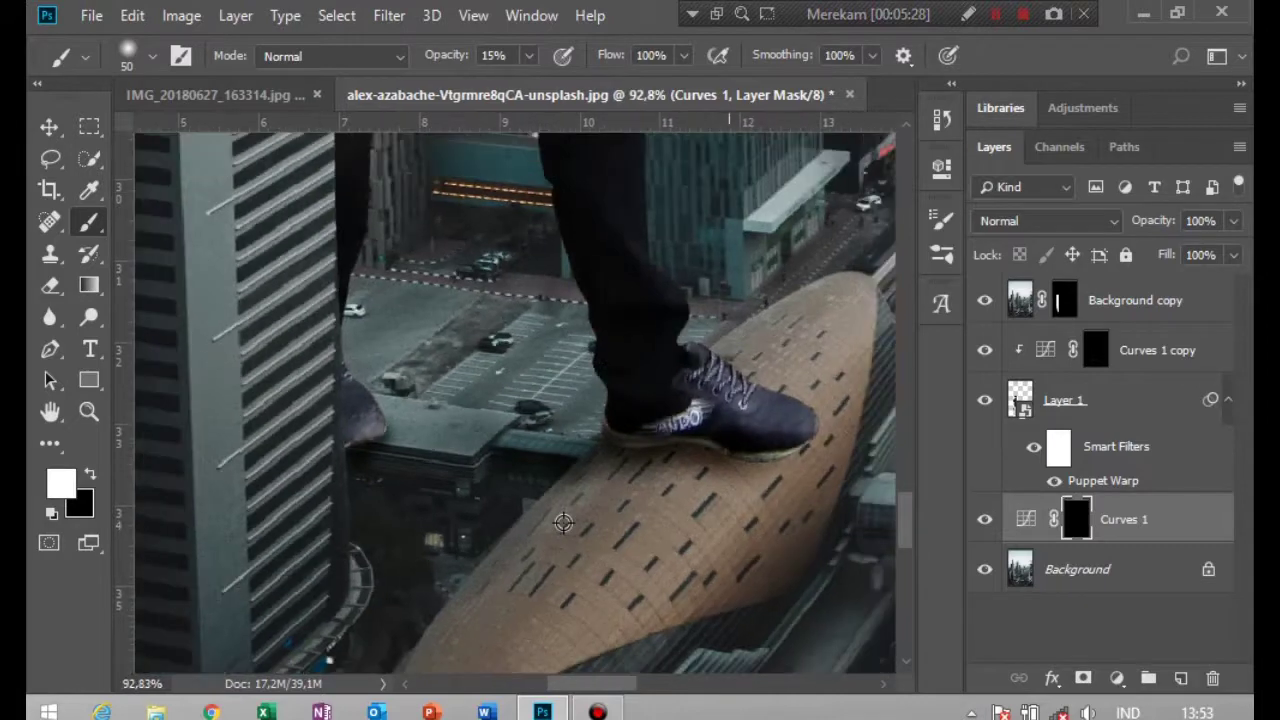
scroll(563, 523, "down", 2)
scroll(563, 523, "down", 1)
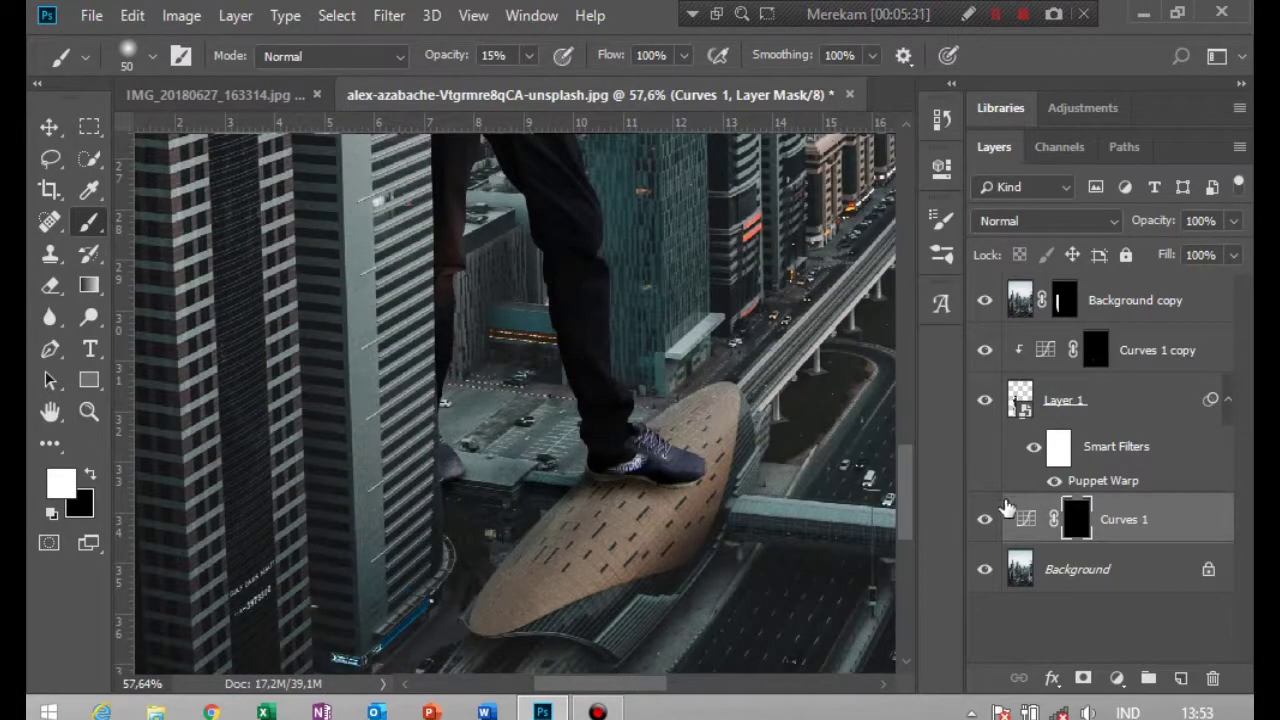
Hide and reshow the Curves shoe shadow to compare the composite with and without it.
left_click(985, 519)
left_click(985, 519)
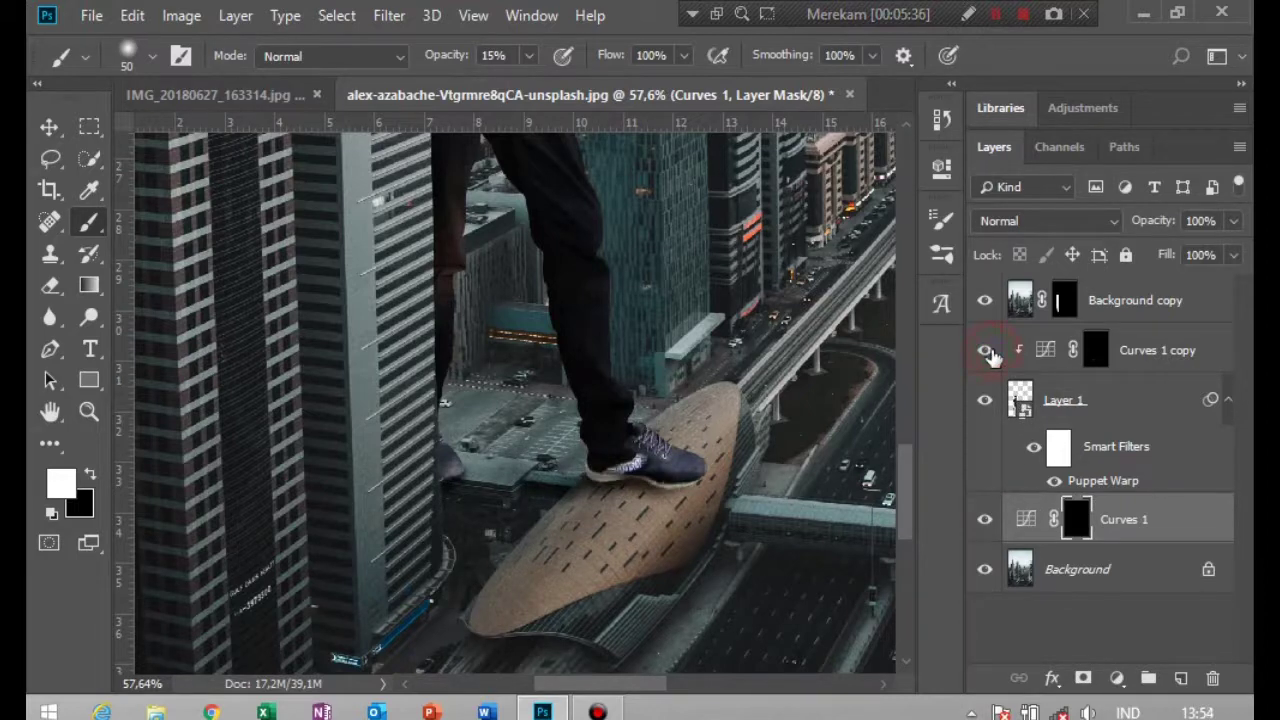
left_click_drag(906, 499, 906, 380)
Pan up to the man's upper body and zoom in on his jacket's left edge.
key("ctrl+r")
left_click_drag(681, 405, 723, 409)
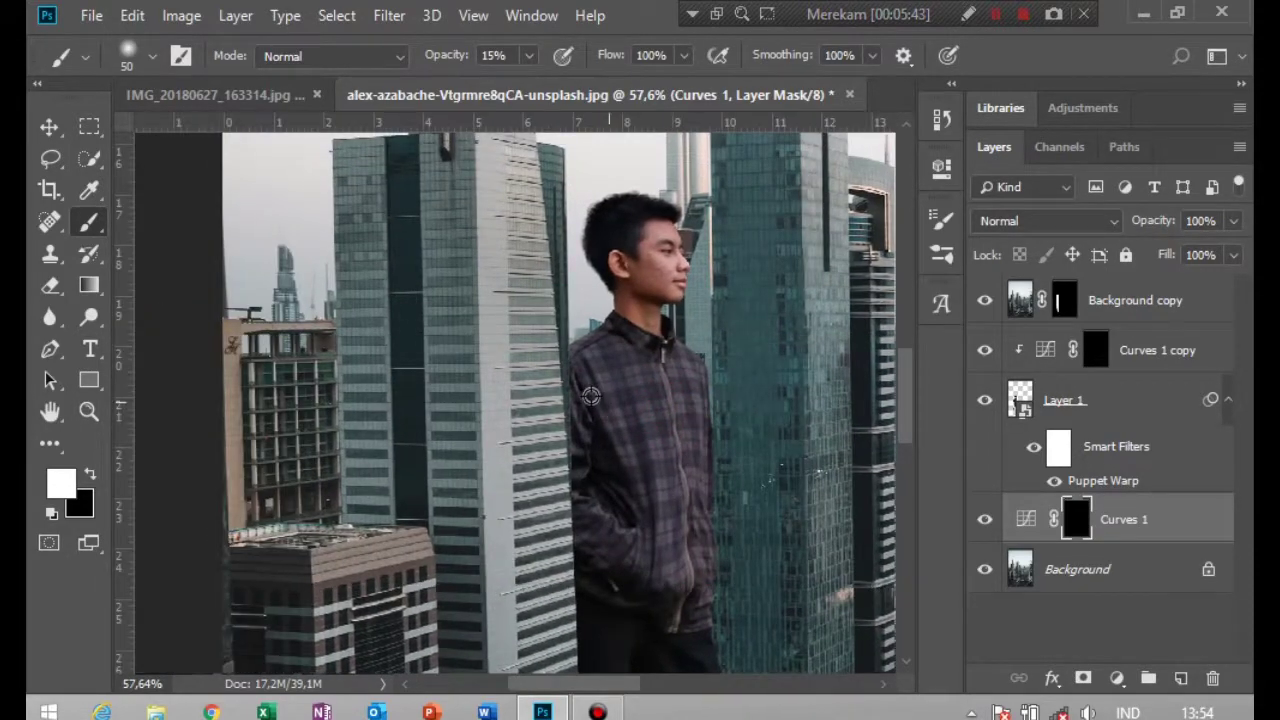
key("ctrl+r")
scroll(580, 386, "up", 1)
scroll(588, 395, "up", 1)
scroll(588, 395, "up", 1)
scroll(586, 391, "up", 1)
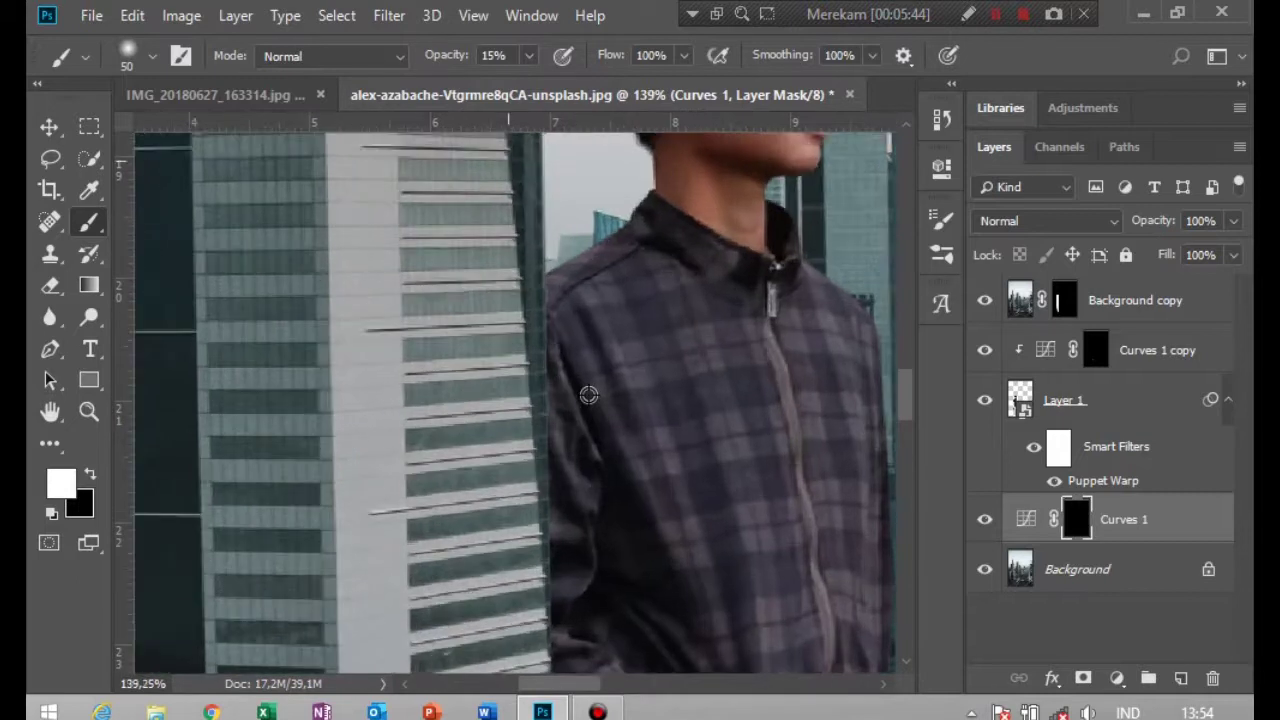
scroll(586, 391, "up", 1)
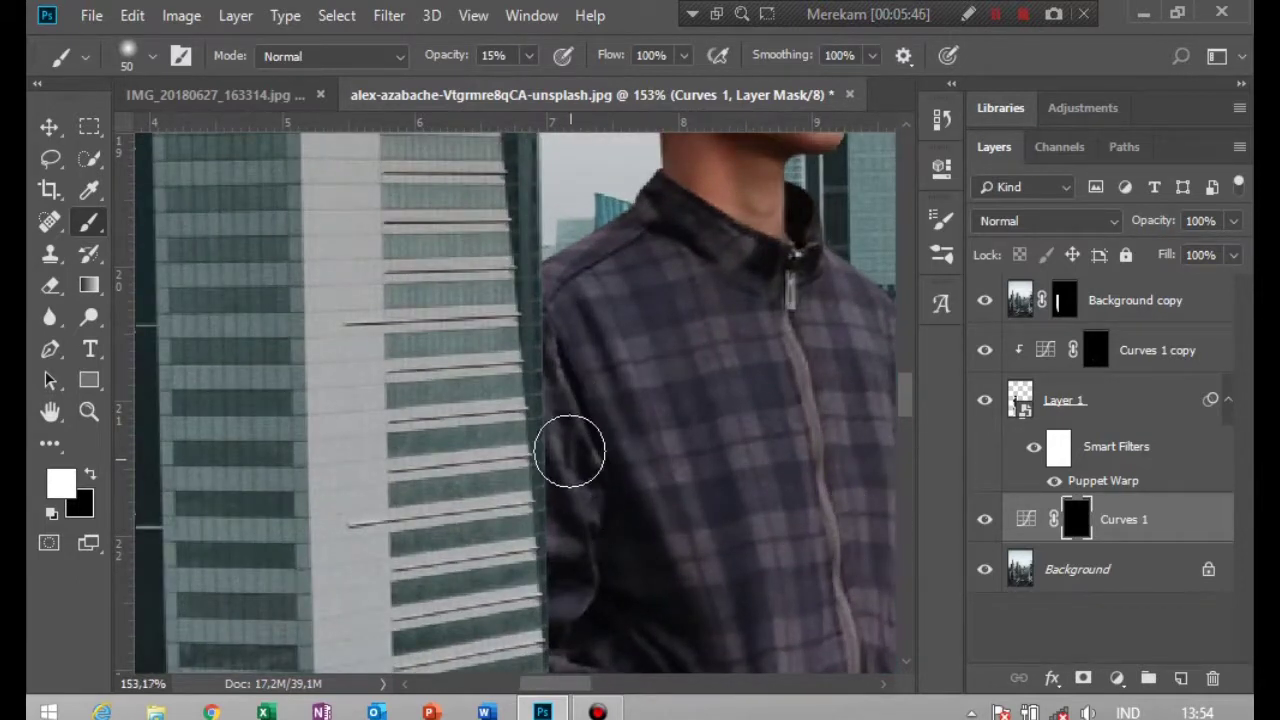
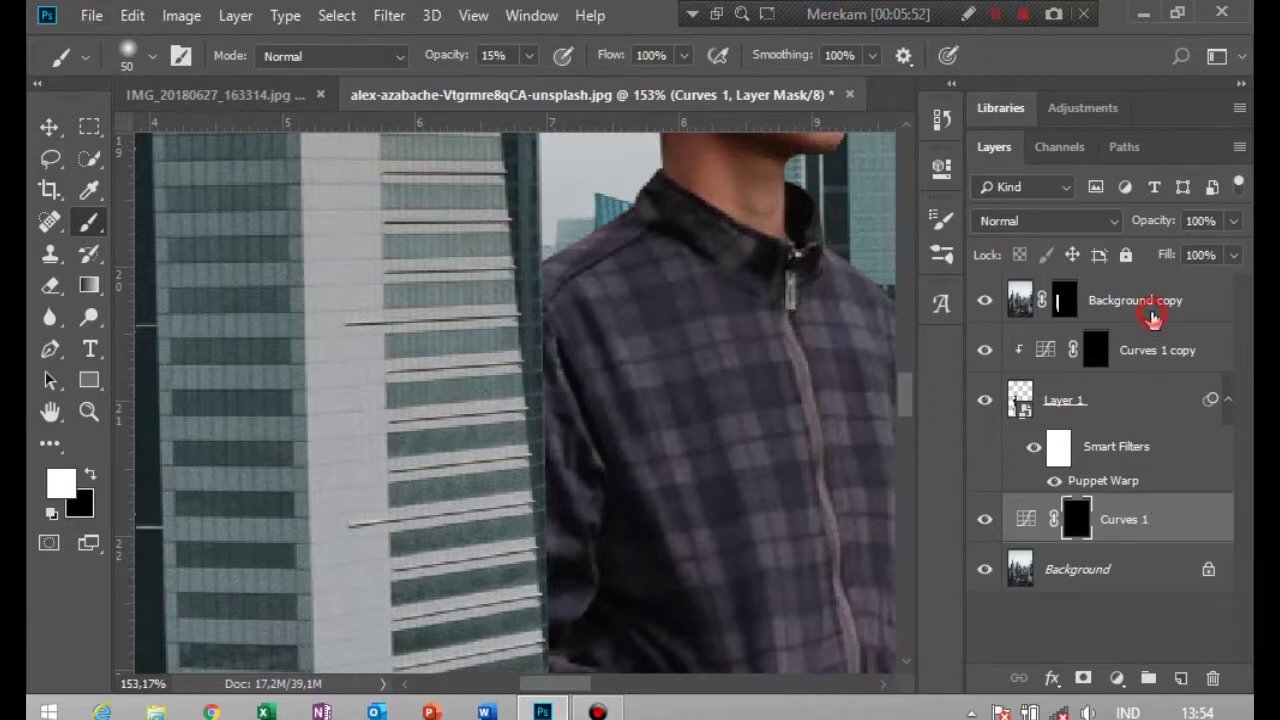
Add a Curves adjustment above Background copy with an S-curve that darkens the image.
left_click(1152, 316)
left_click(1114, 678)
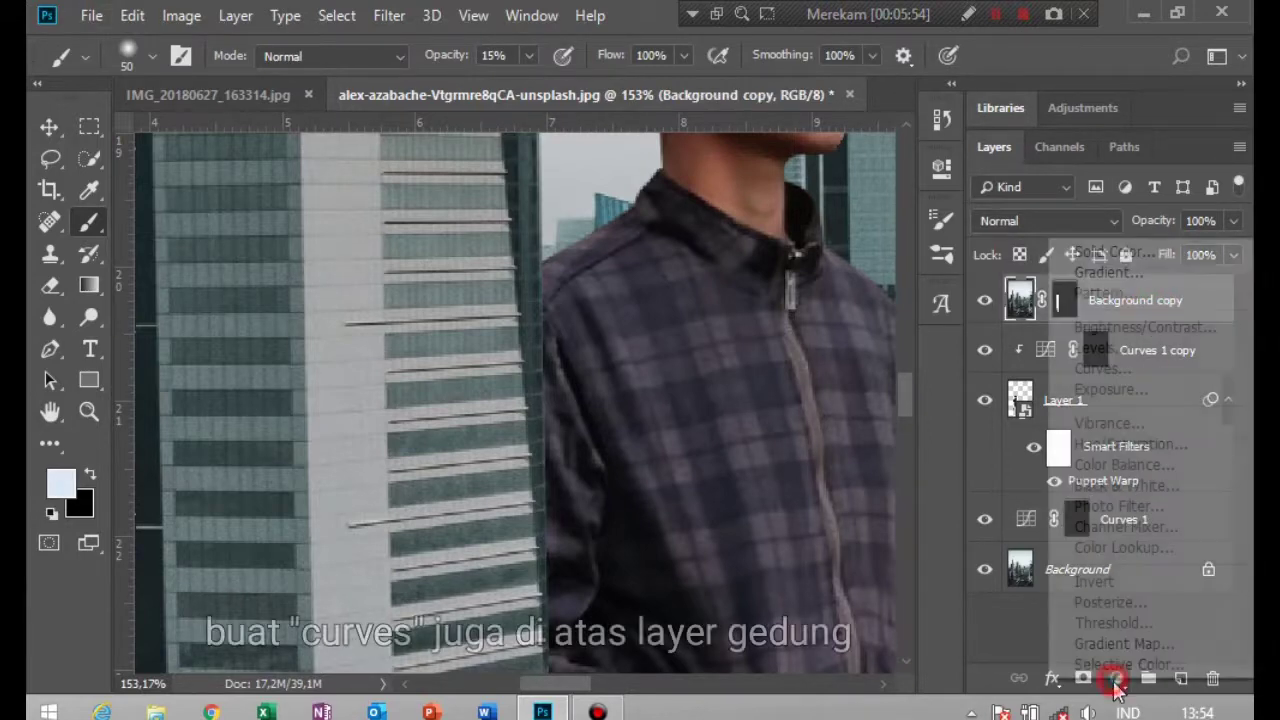
left_click(1146, 372)
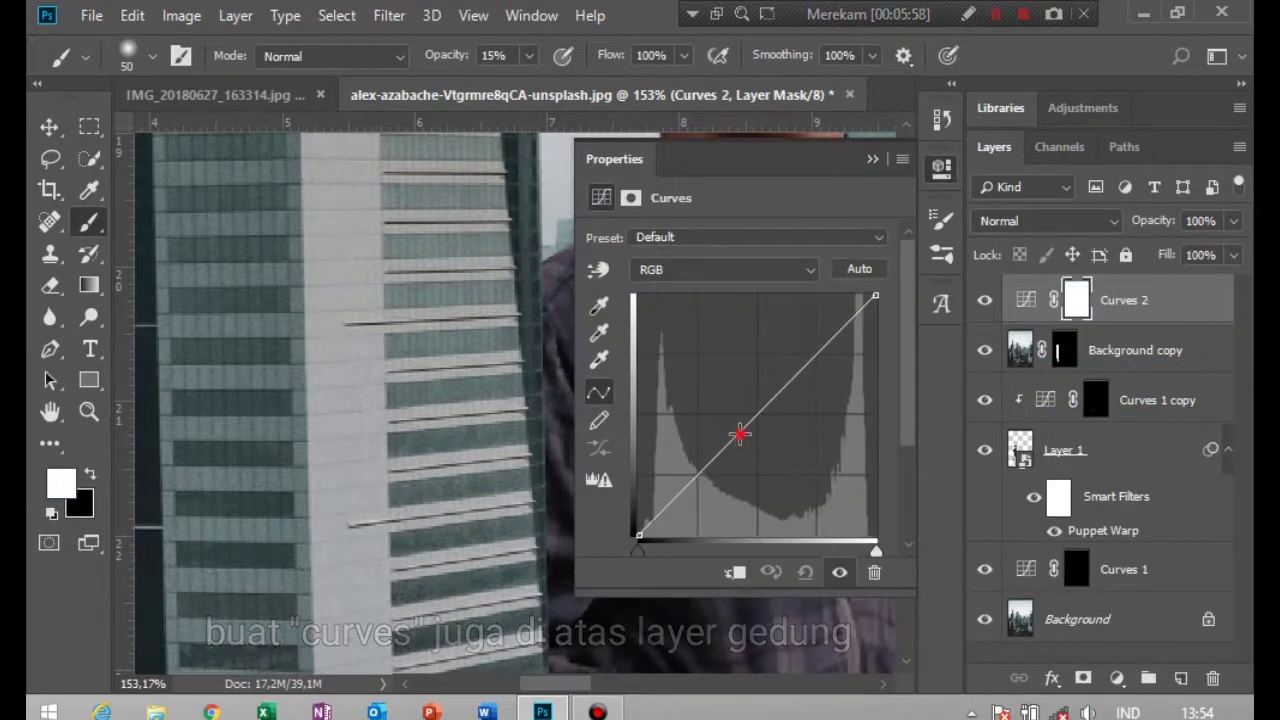
left_click_drag(737, 435, 768, 459)
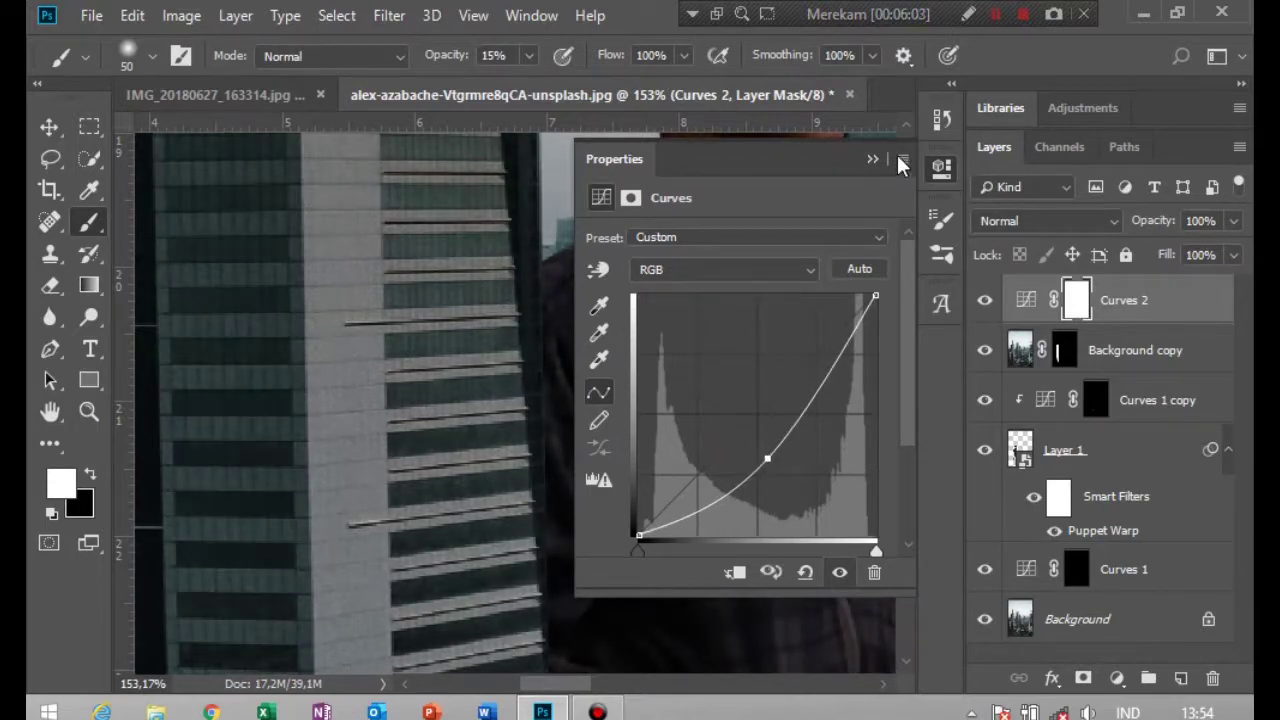
left_click(873, 163)
Clip Curves 2 to Background copy and invert its mask to hide the darkening.
right_click(1128, 298)
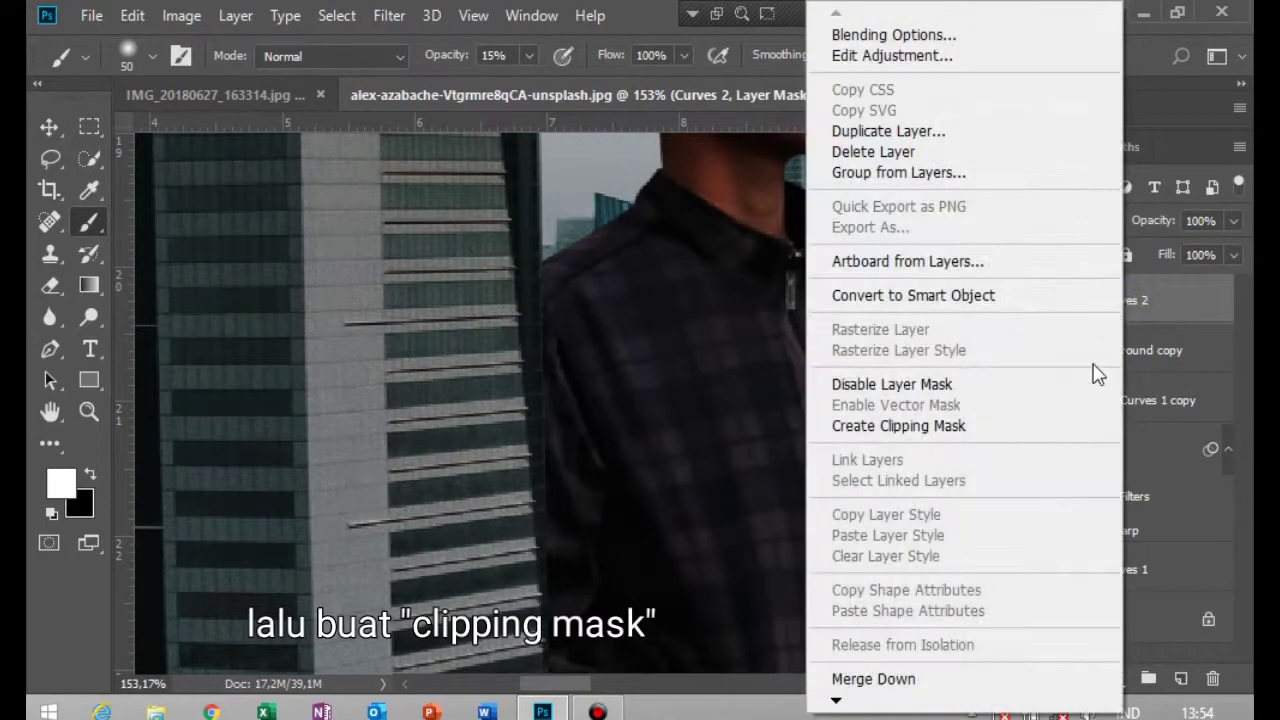
left_click(1061, 422)
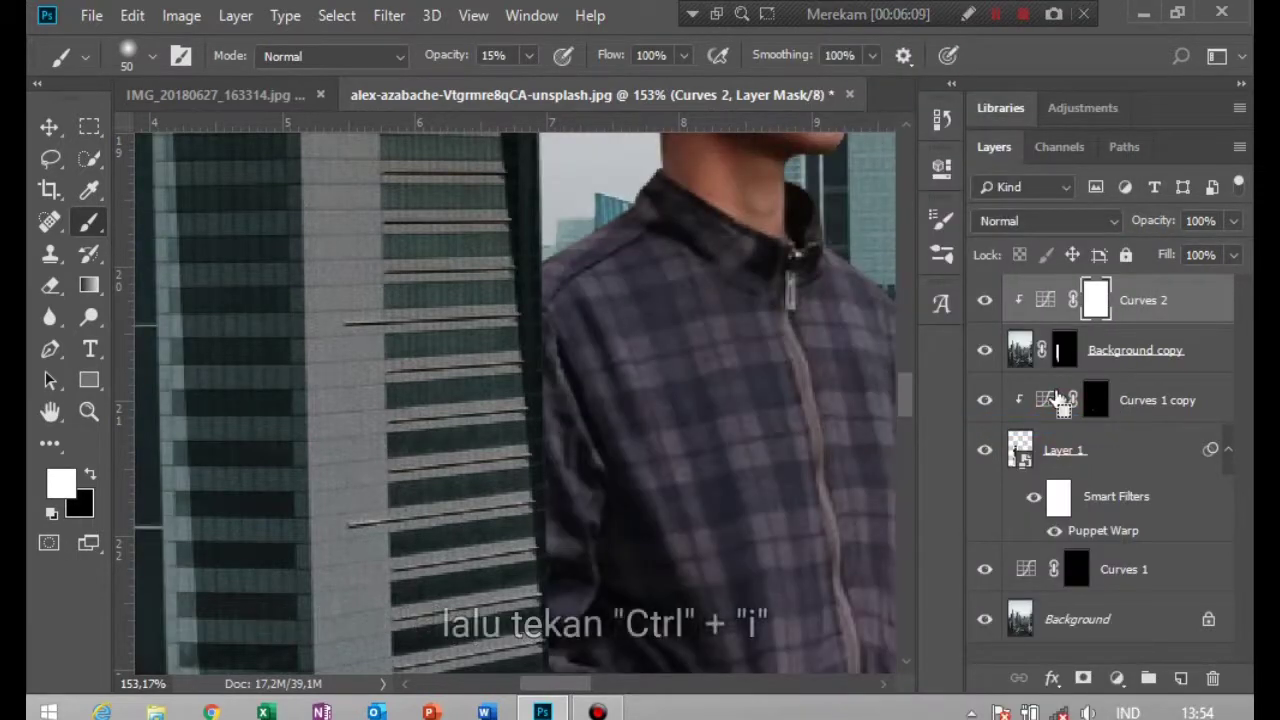
key("ctrl+i")
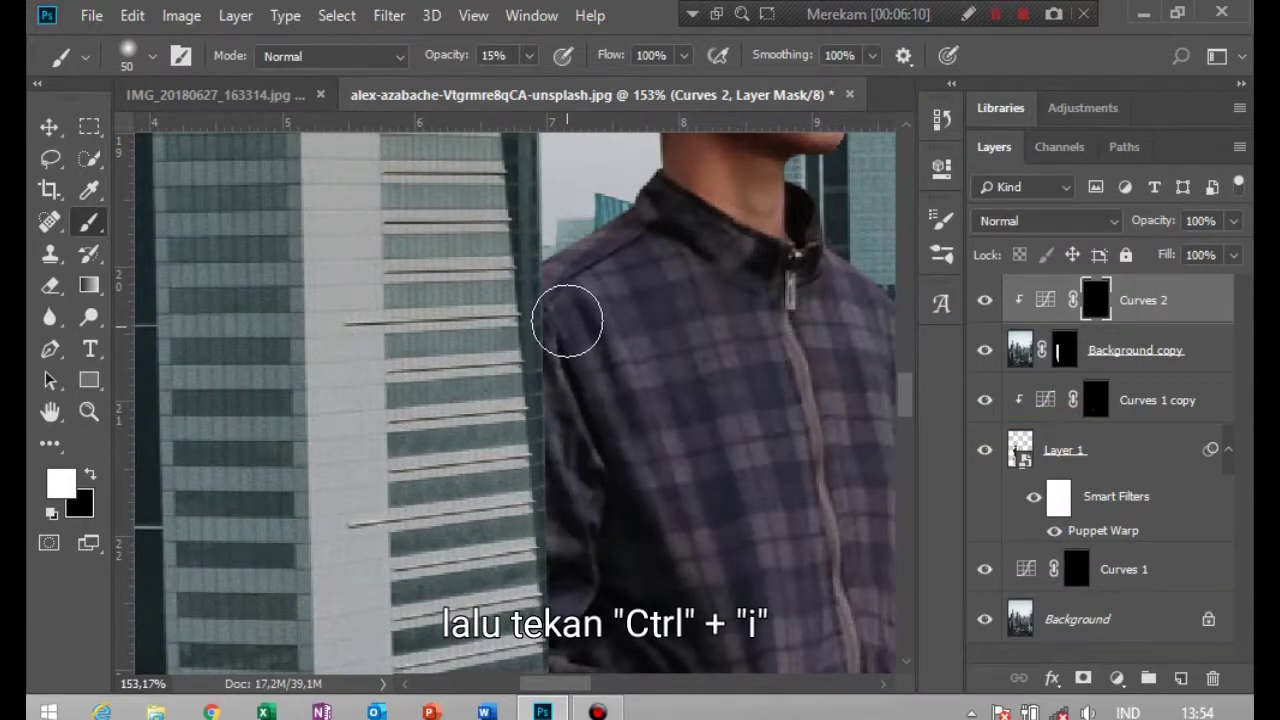
Paint the Curves 2 darkening at 100% opacity along the building edge beside the shoulder.
left_click_drag(567, 320, 554, 325)
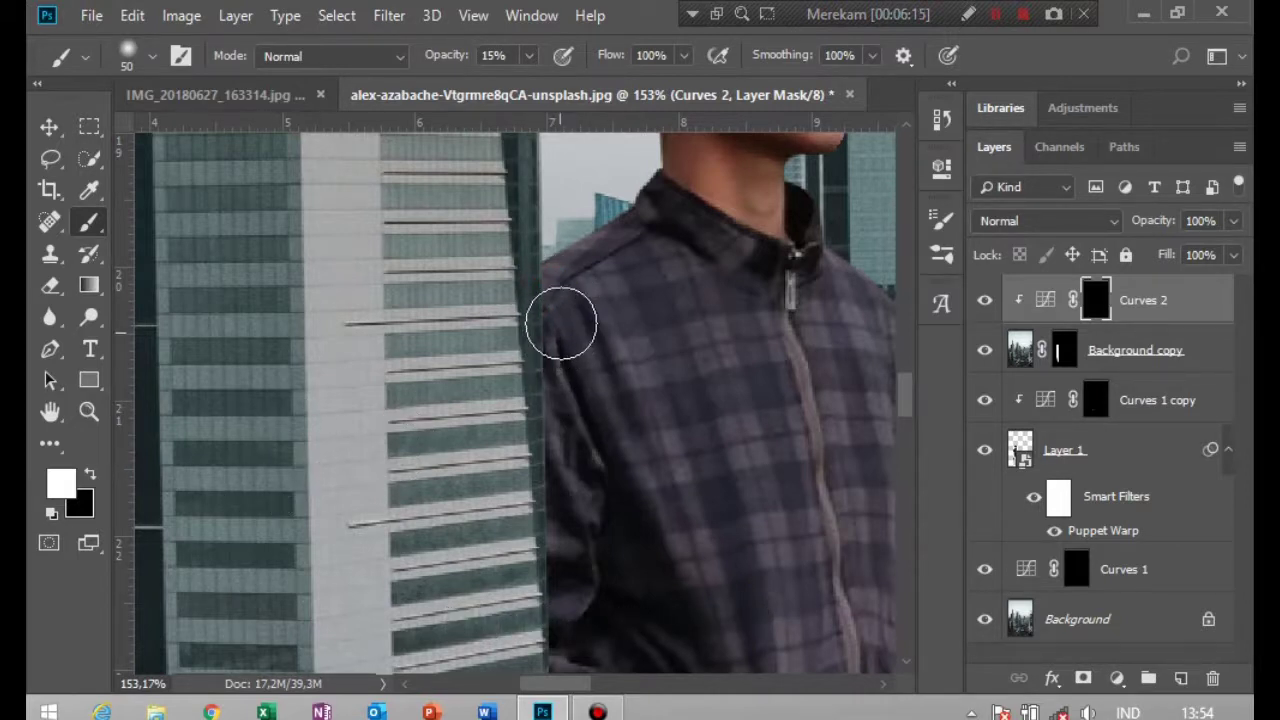
key("0")
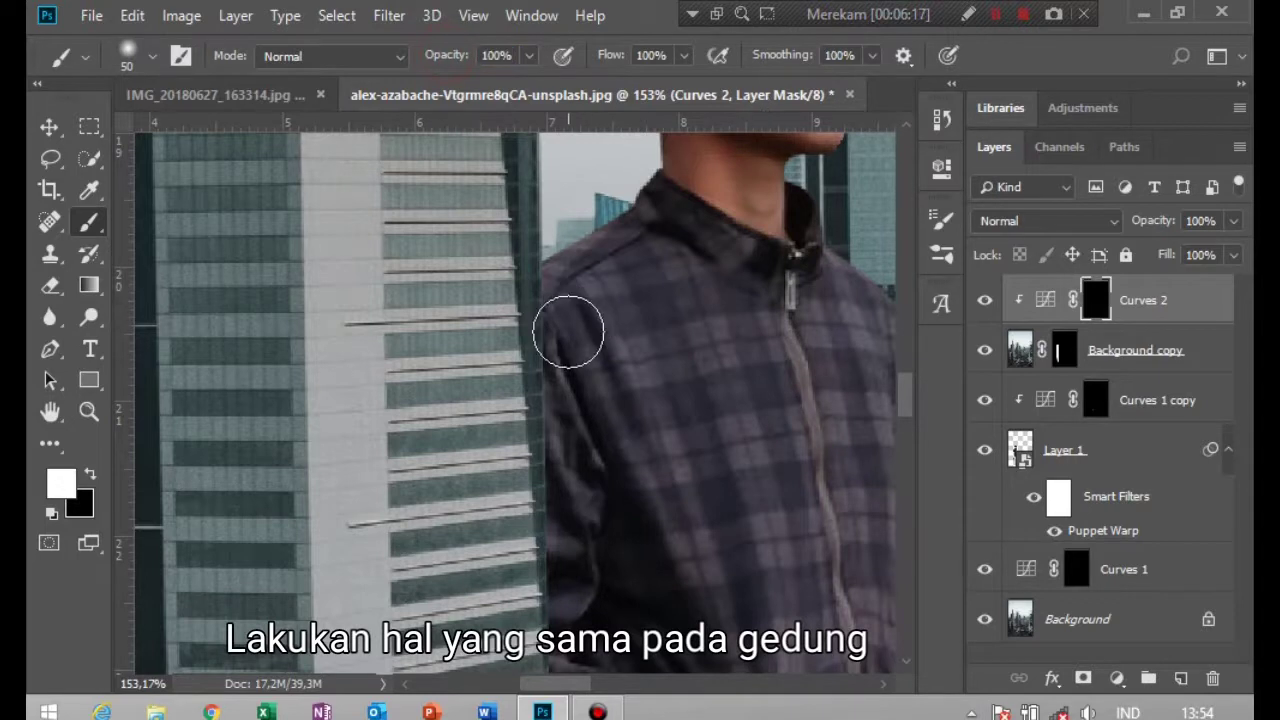
left_click_drag(541, 285, 555, 463)
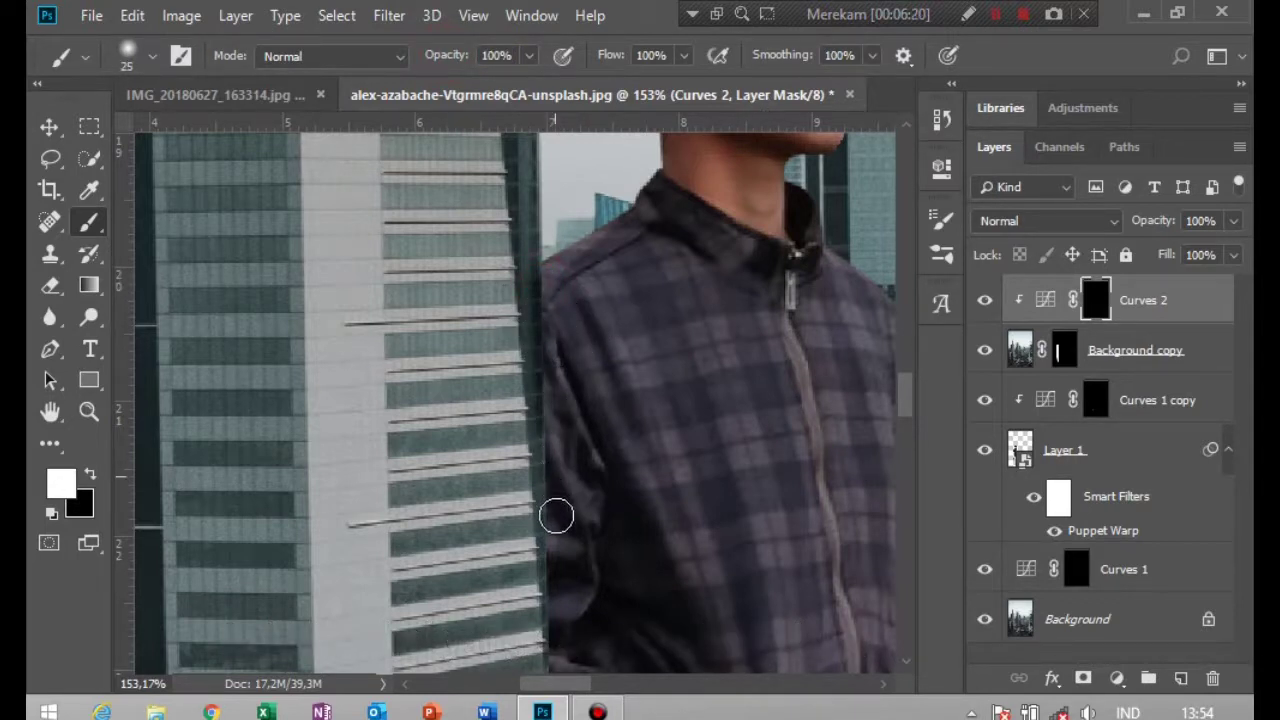
left_click_drag(637, 486, 623, 354)
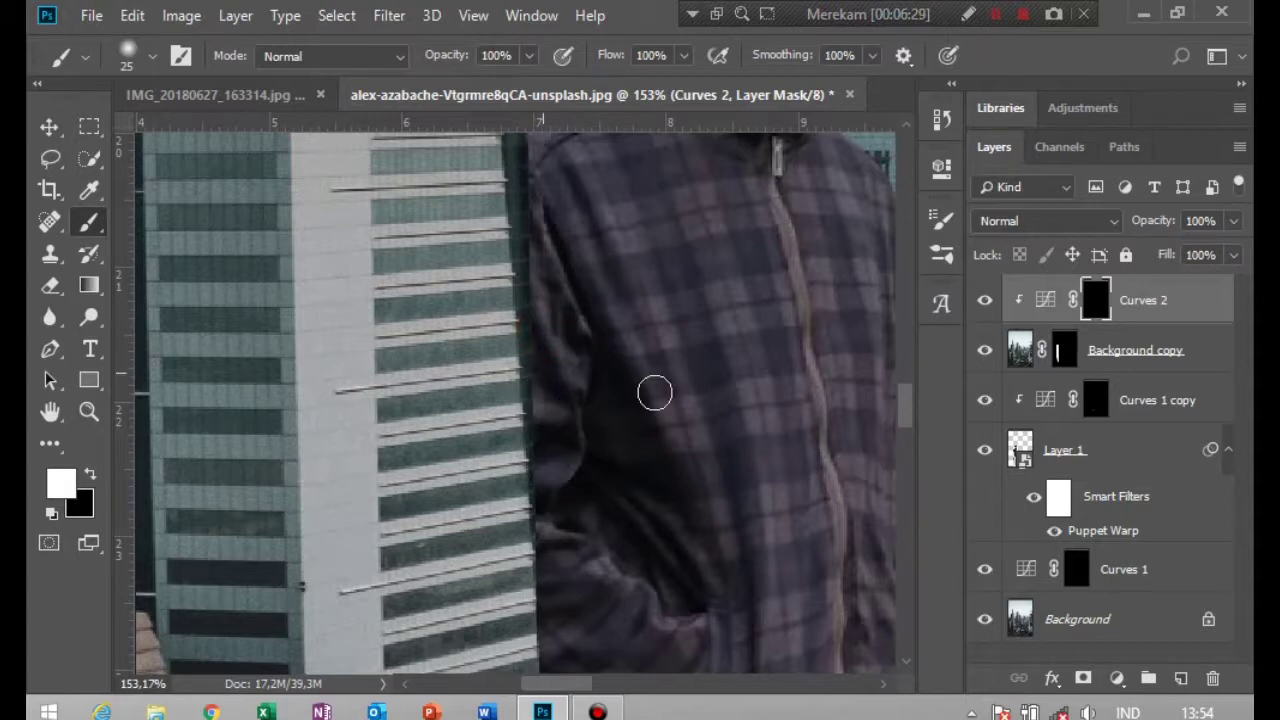
scroll(908, 408, "up", 3)
scroll(904, 400, "up", 1)
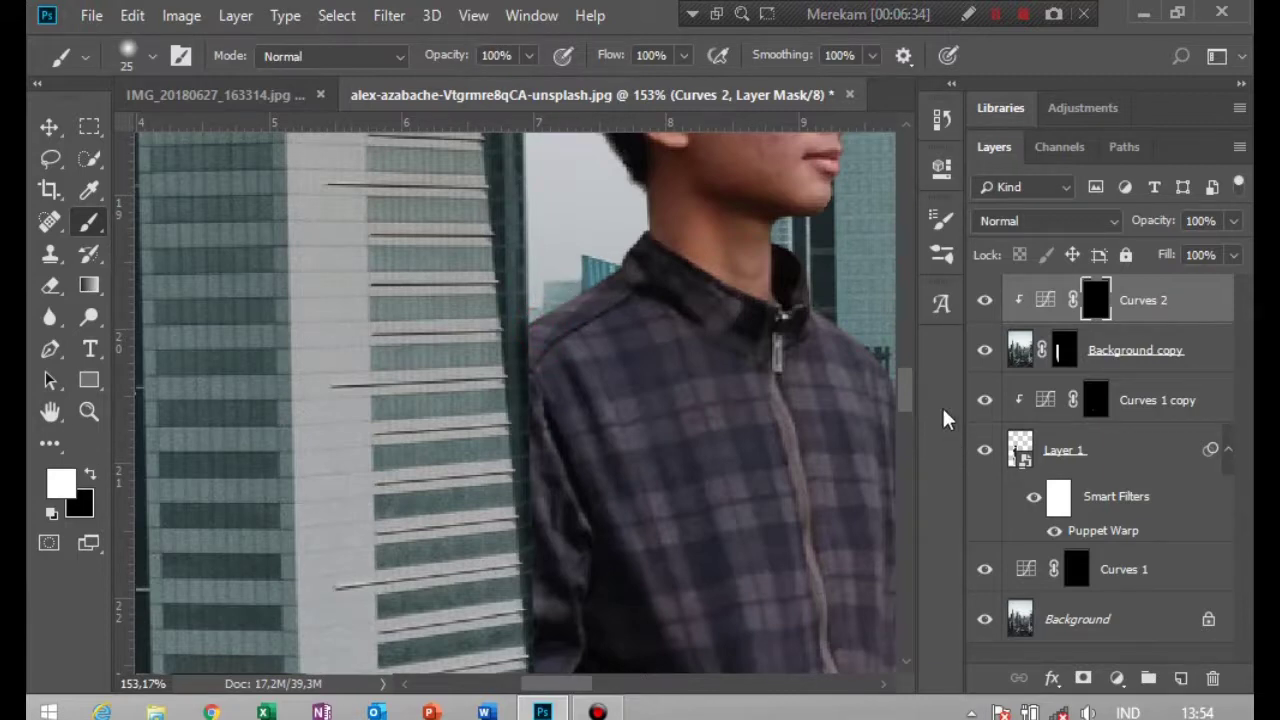
left_click_drag(908, 393, 909, 420)
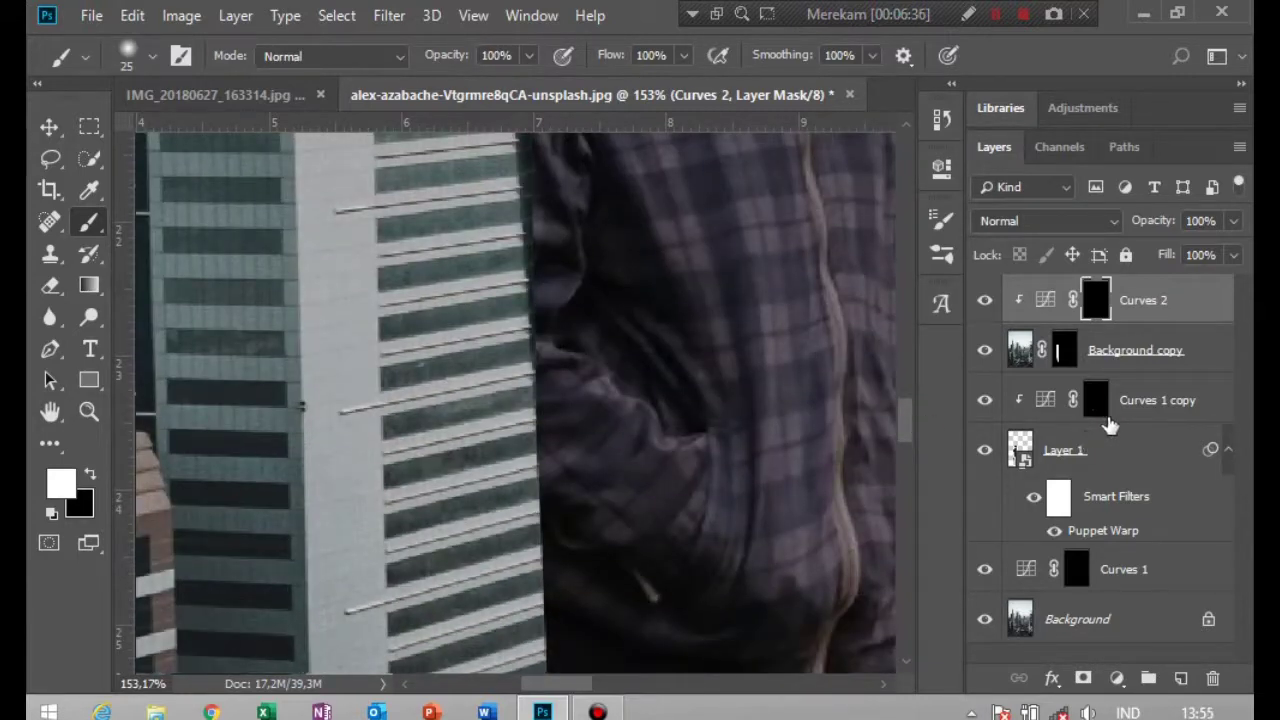
Paint the Curves 1 copy mask along the shirt's left edge with a 125 brush.
left_click(1097, 402)
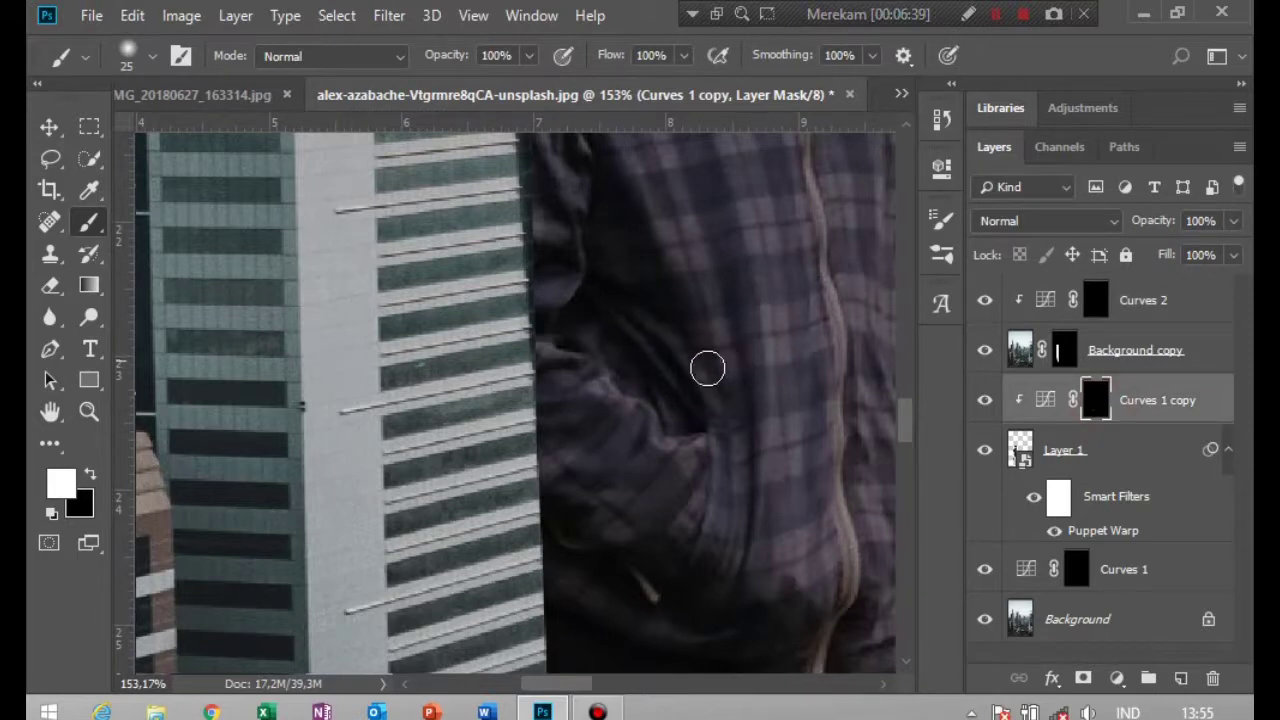
scroll(679, 373, "down", 2)
scroll(679, 373, "down", 1)
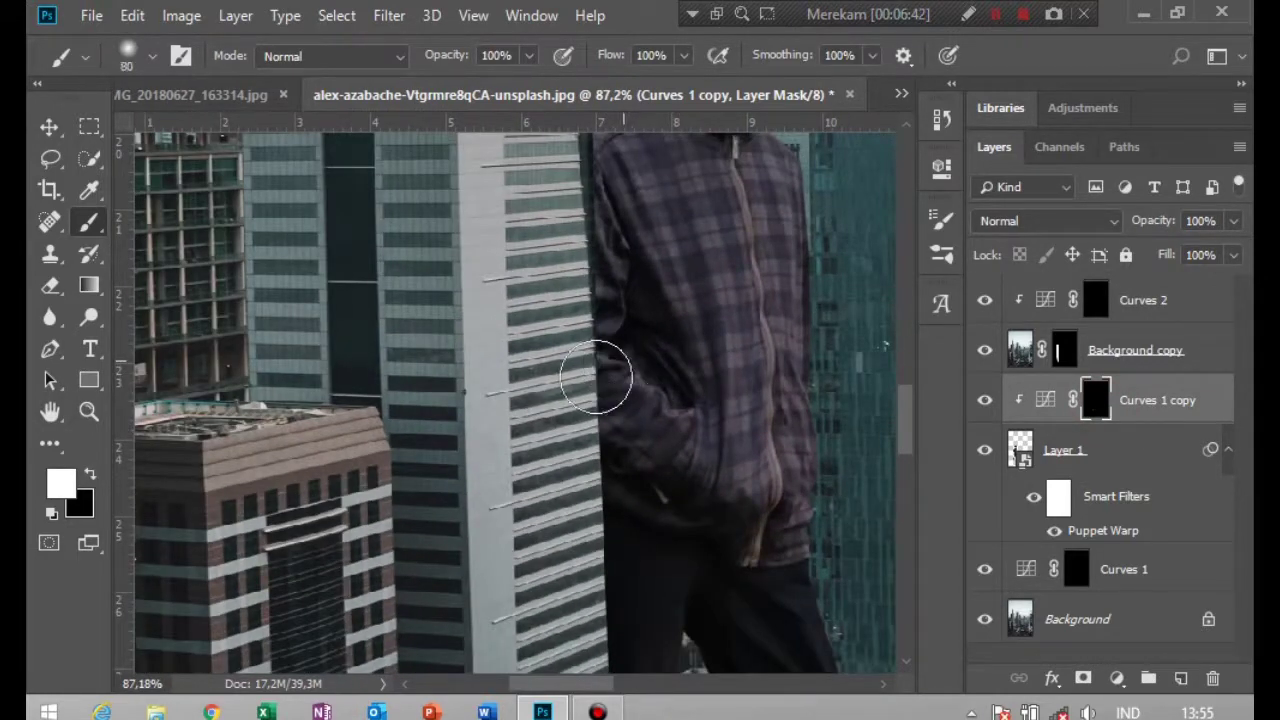
key("bracketright")
key("bracketright")
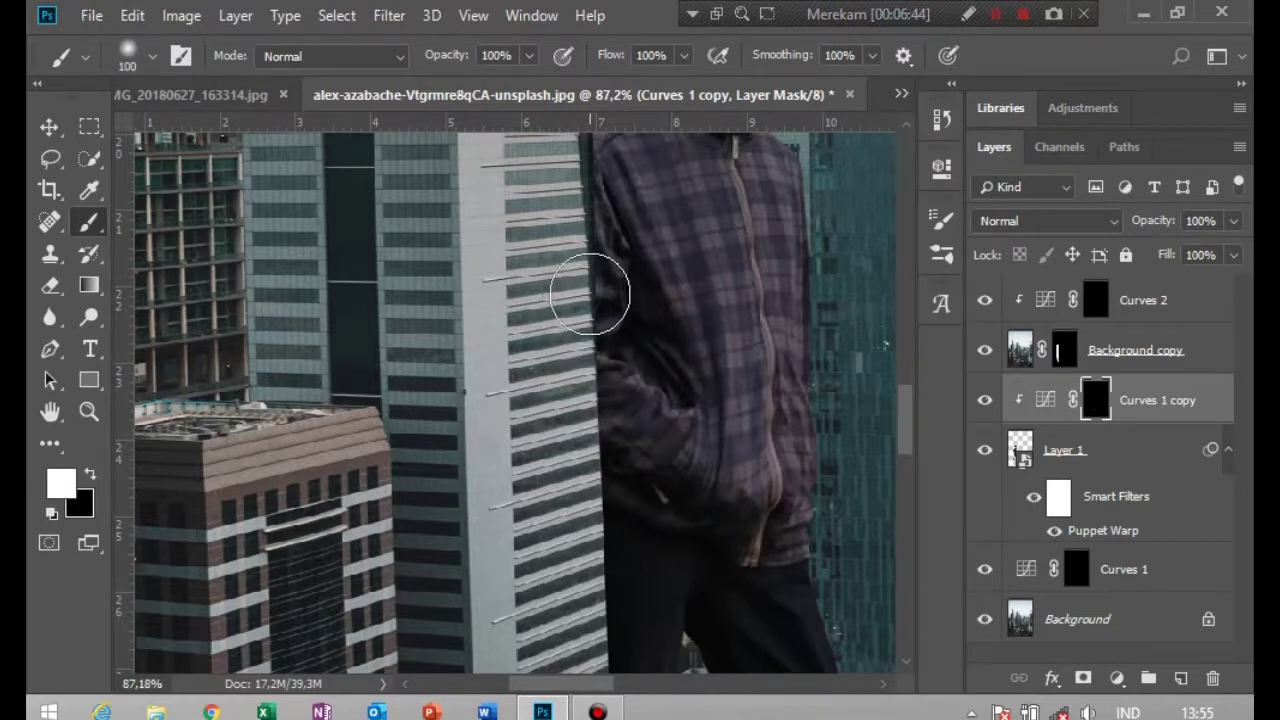
key("bracketright")
type("25")
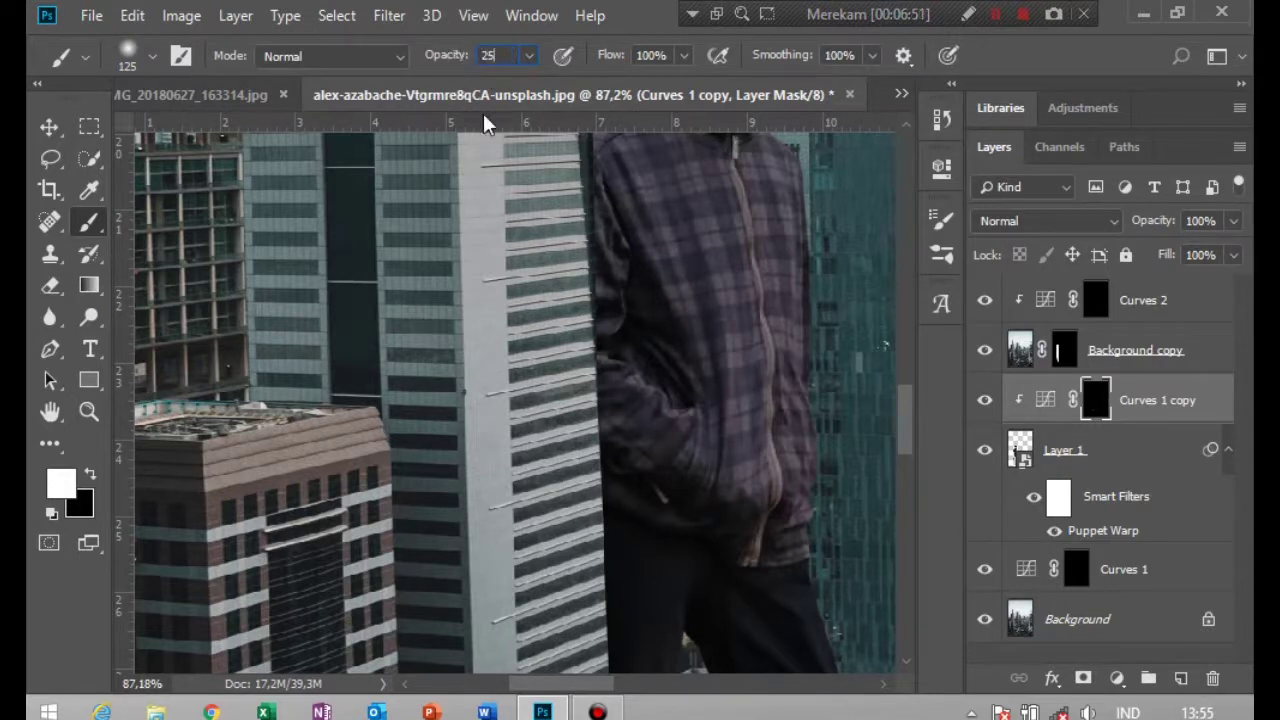
mouse_move(584, 288)
left_mouse_down()
mouse_move(600, 357)
mouse_move(571, 400)
mouse_move(614, 357)
mouse_move(609, 514)
mouse_move(623, 329)
mouse_move(603, 420)
left_mouse_up()
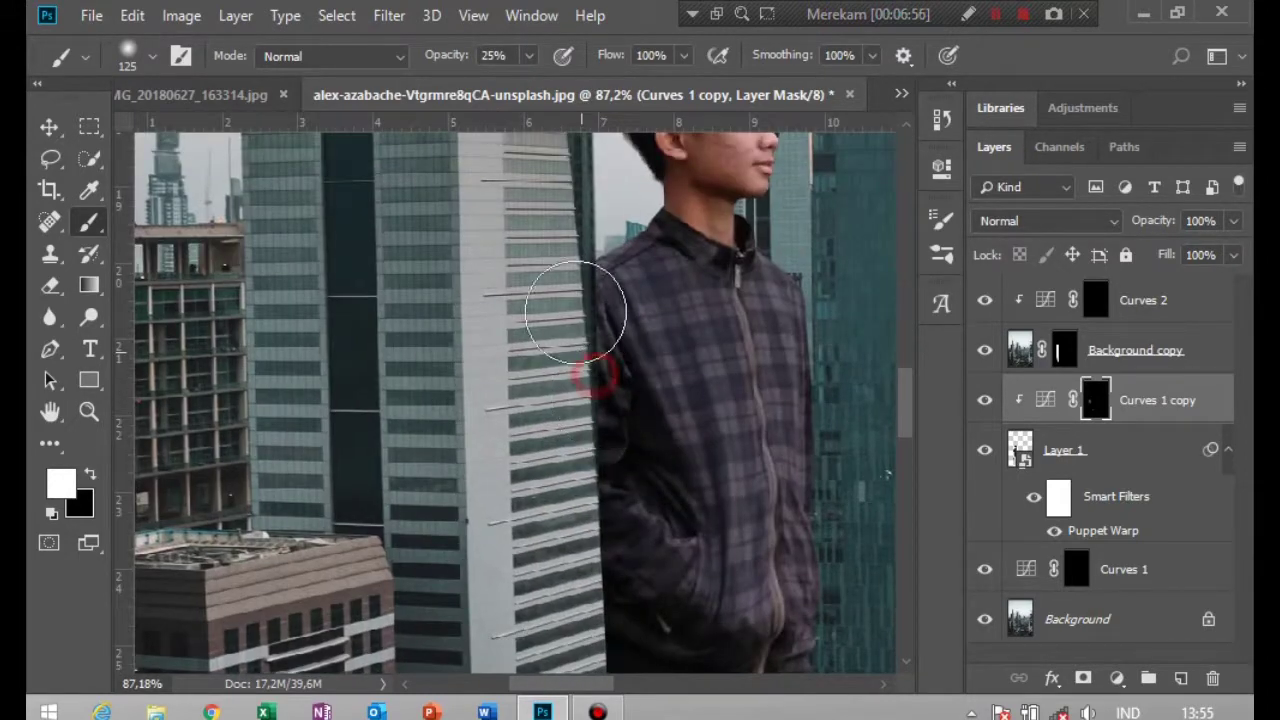
mouse_move(580, 283)
left_mouse_down()
mouse_move(586, 380)
mouse_move(566, 377)
mouse_move(595, 380)
left_mouse_up()
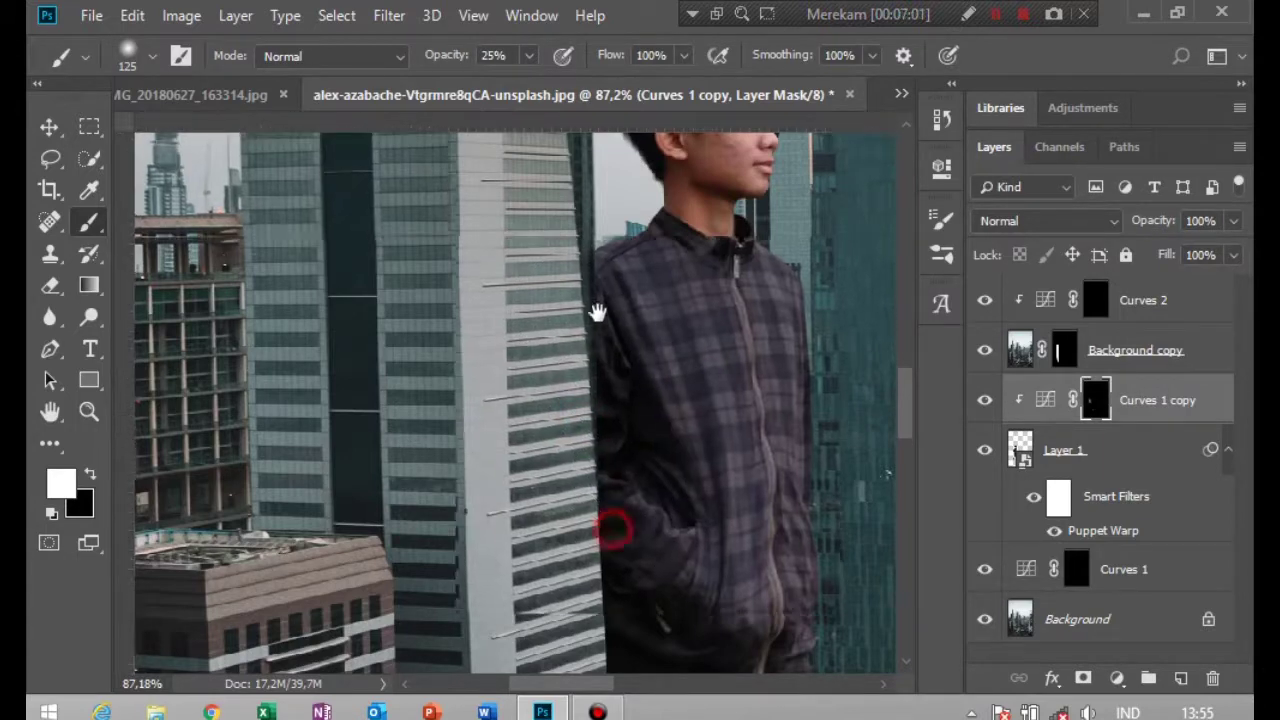
Paint the mask along the leg edge and rooftop with a smaller brush, then fit the image on screen.
mouse_move(611, 523)
left_mouse_down()
mouse_move(596, 294)
mouse_move(614, 294)
mouse_move(614, 429)
mouse_move(634, 400)
mouse_move(627, 246)
mouse_move(563, 343)
mouse_move(563, 451)
mouse_move(571, 259)
left_mouse_up()
left_click_drag(529, 306, 532, 337)
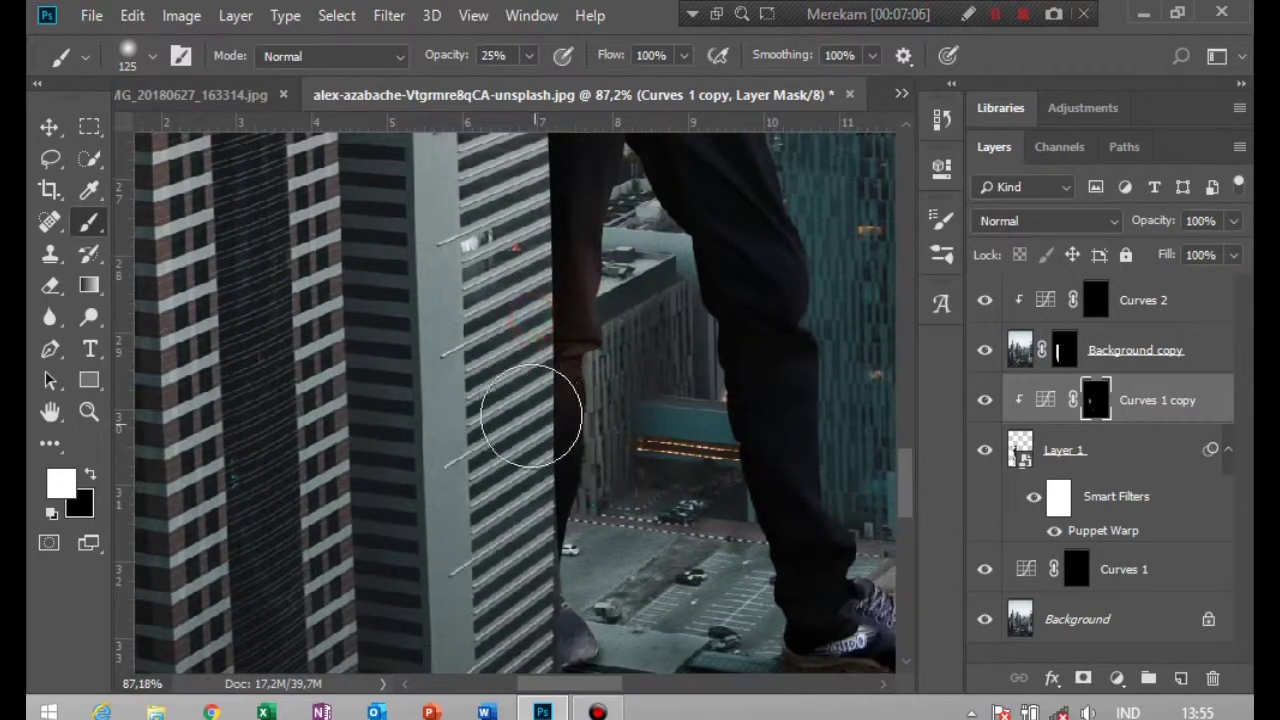
left_click_drag(586, 437, 581, 308)
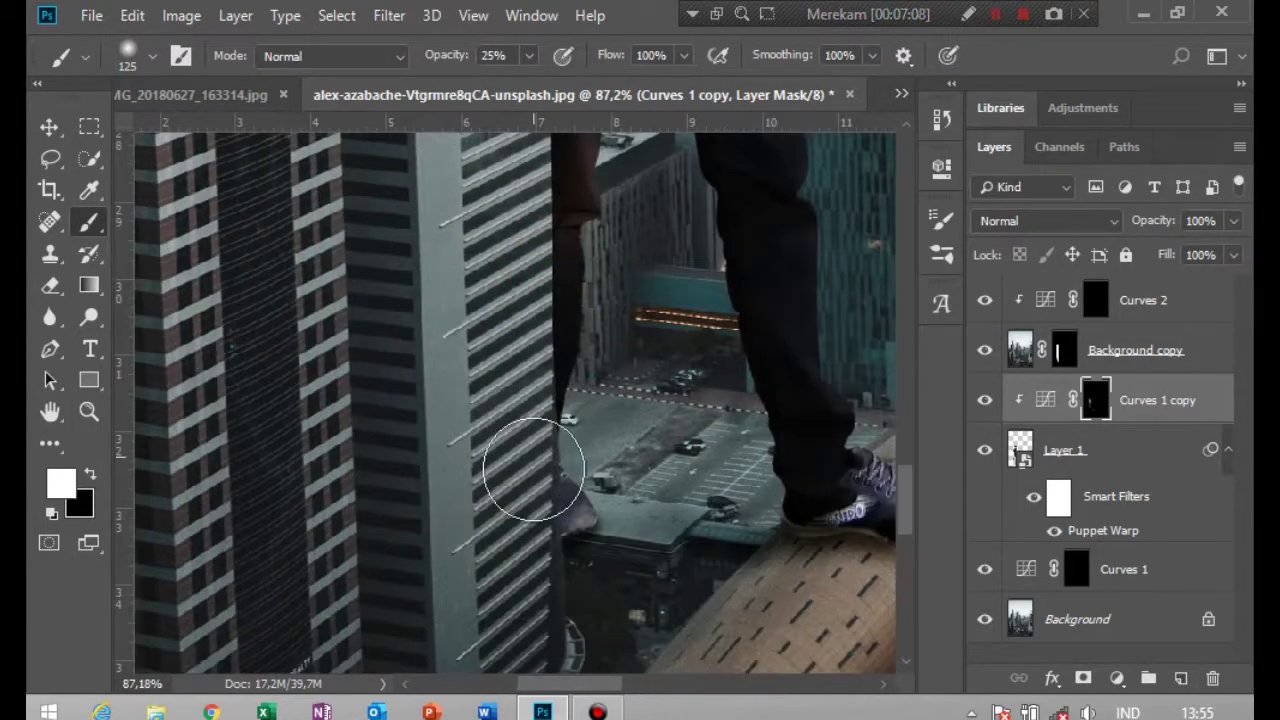
key("bracketleft")
key("bracketleft")
key("bracketleft")
left_click_drag(538, 478, 550, 529)
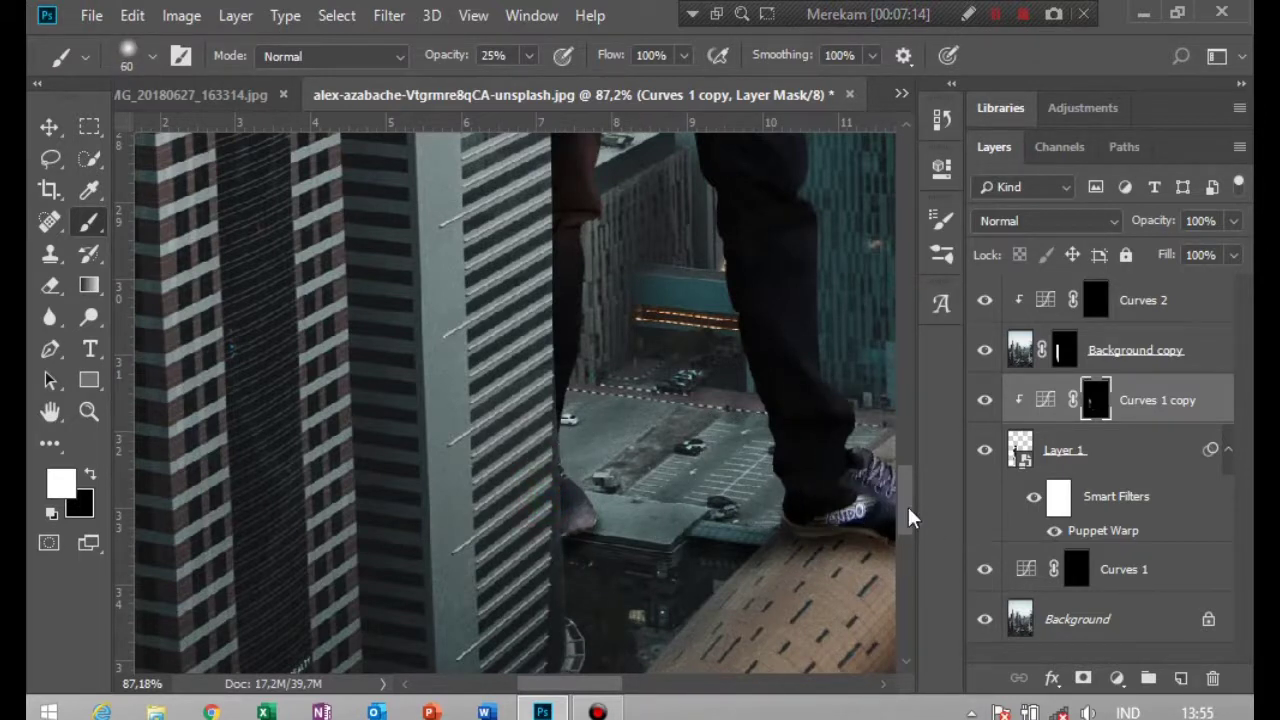
left_click_drag(907, 510, 897, 380)
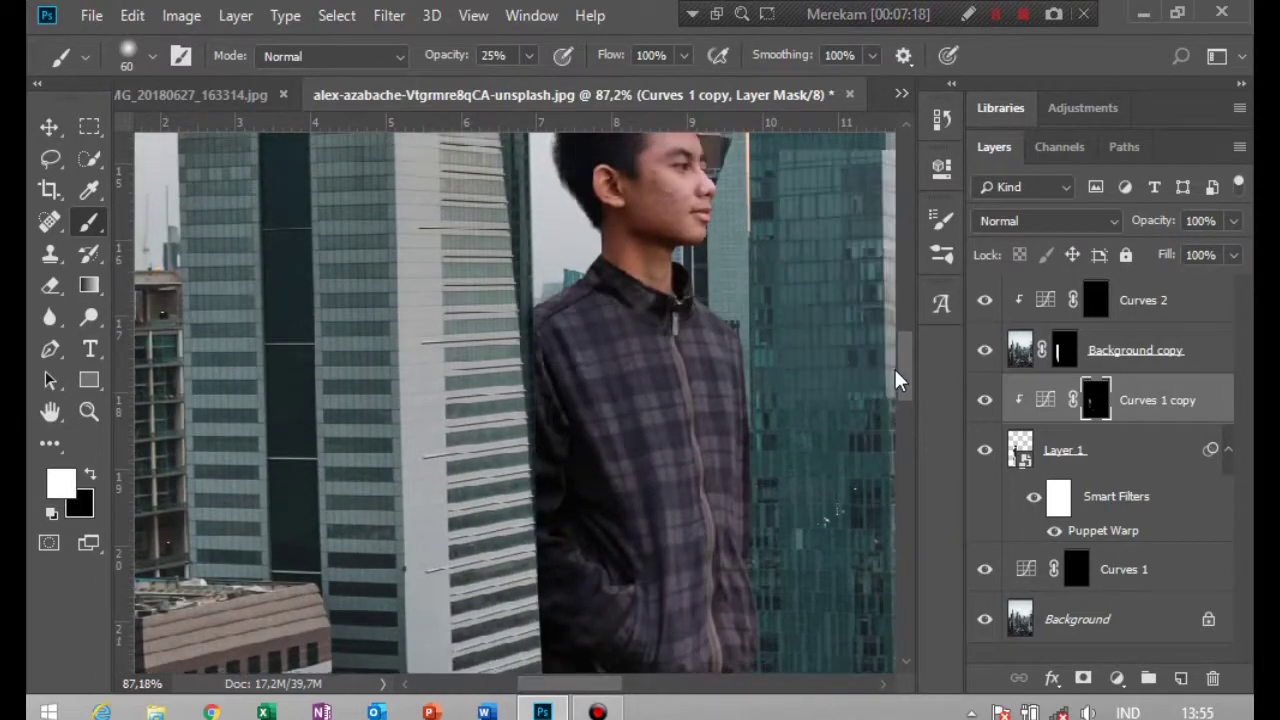
scroll(897, 380, "up", 3)
left_click_drag(833, 438, 623, 372)
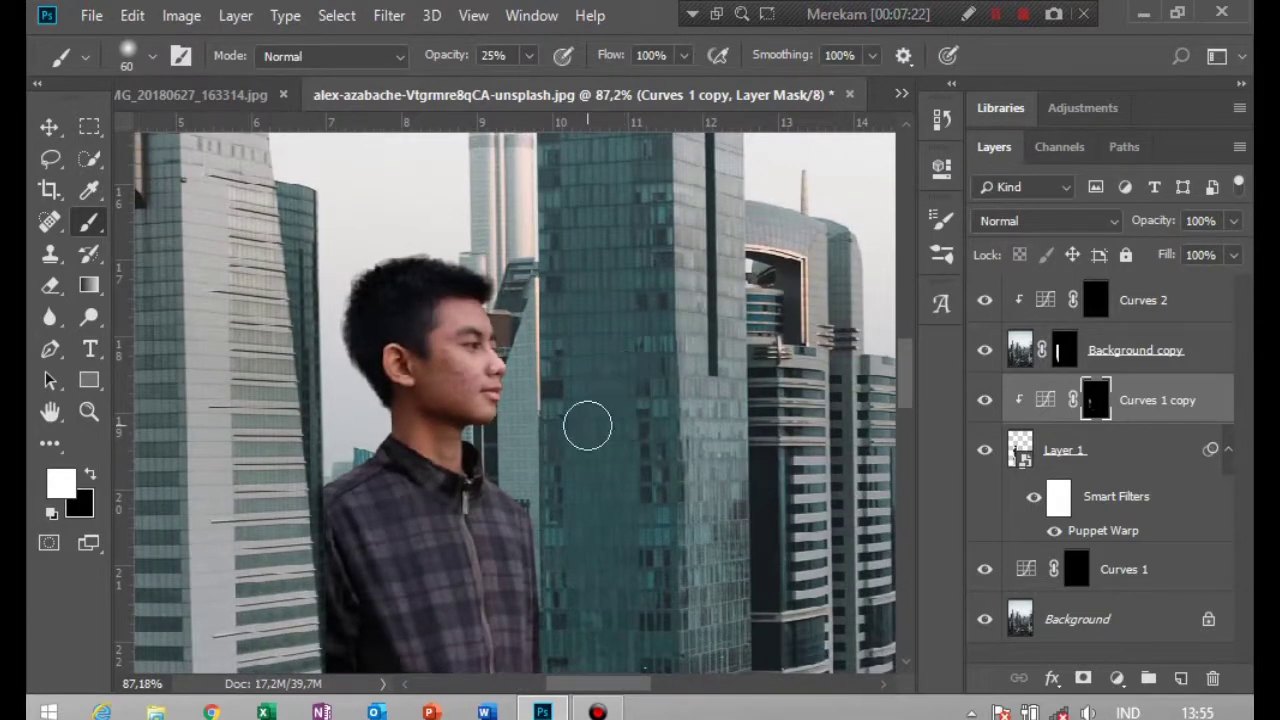
key("ctrl+0")
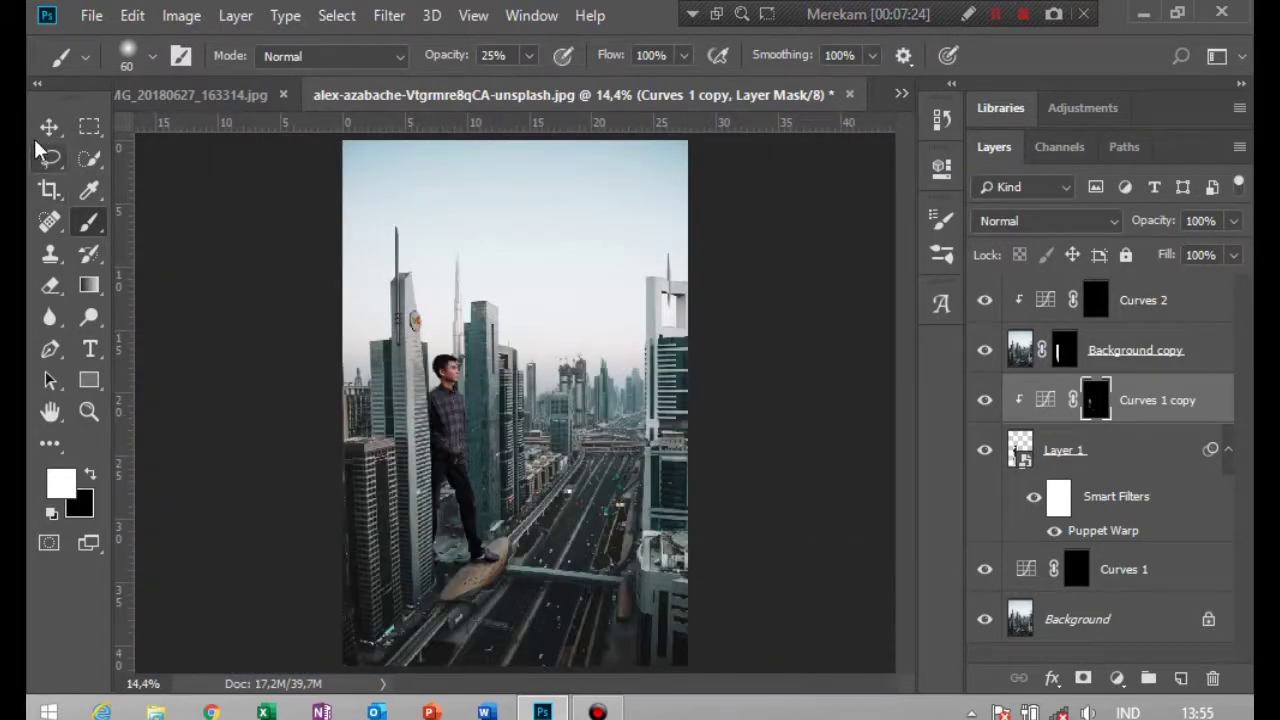
Select the Curves 1 copy layer and add a new Curves 3 adjustment layer above it.
left_click(48, 126)
left_click(779, 416)
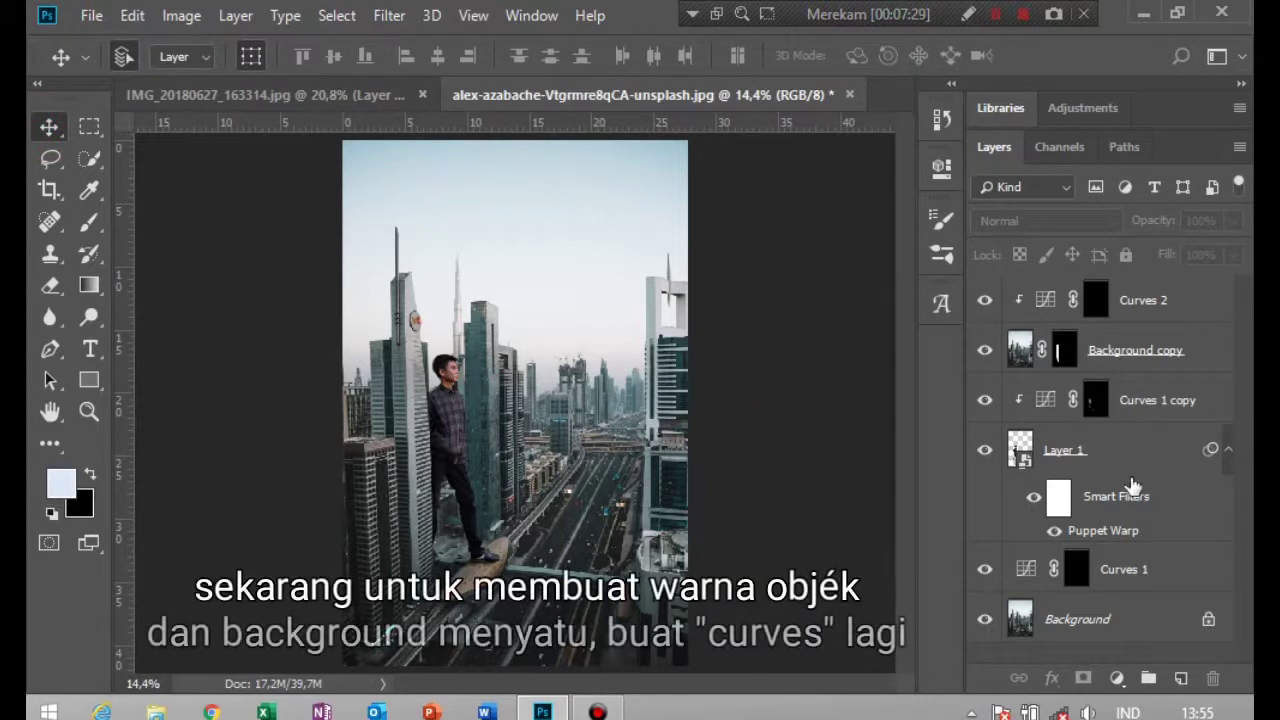
left_click(1127, 474)
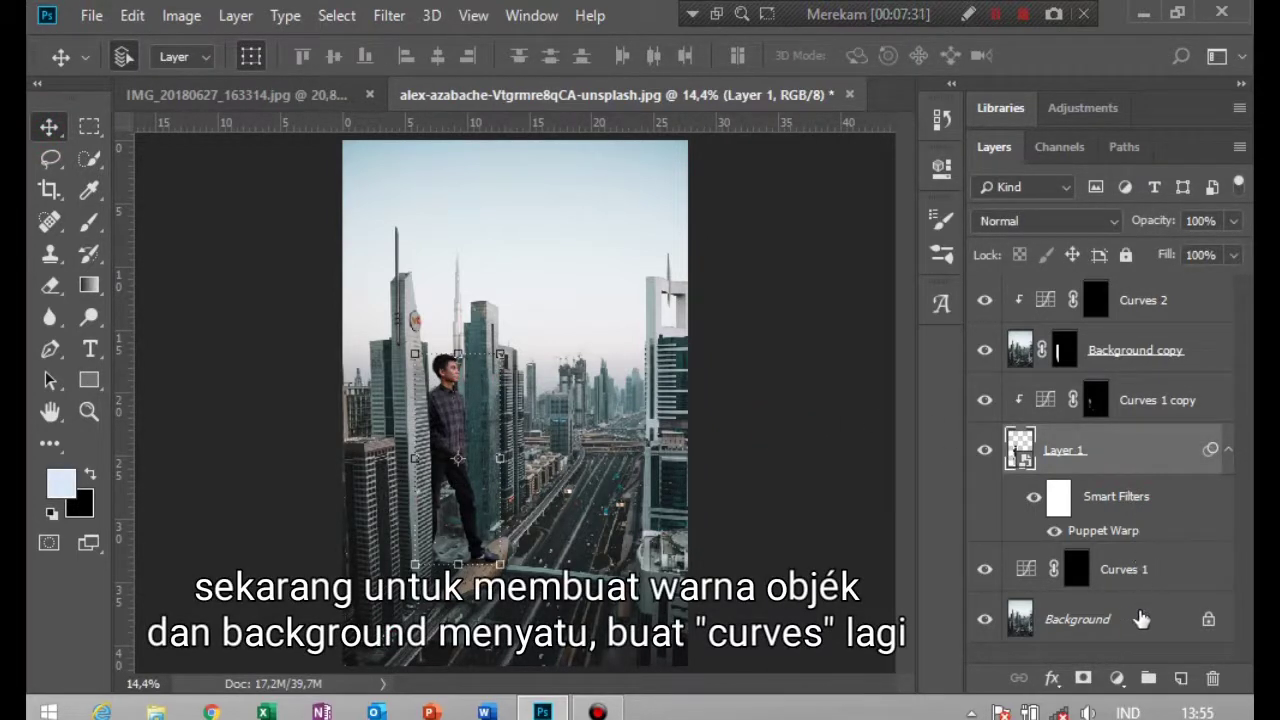
left_click(1119, 680)
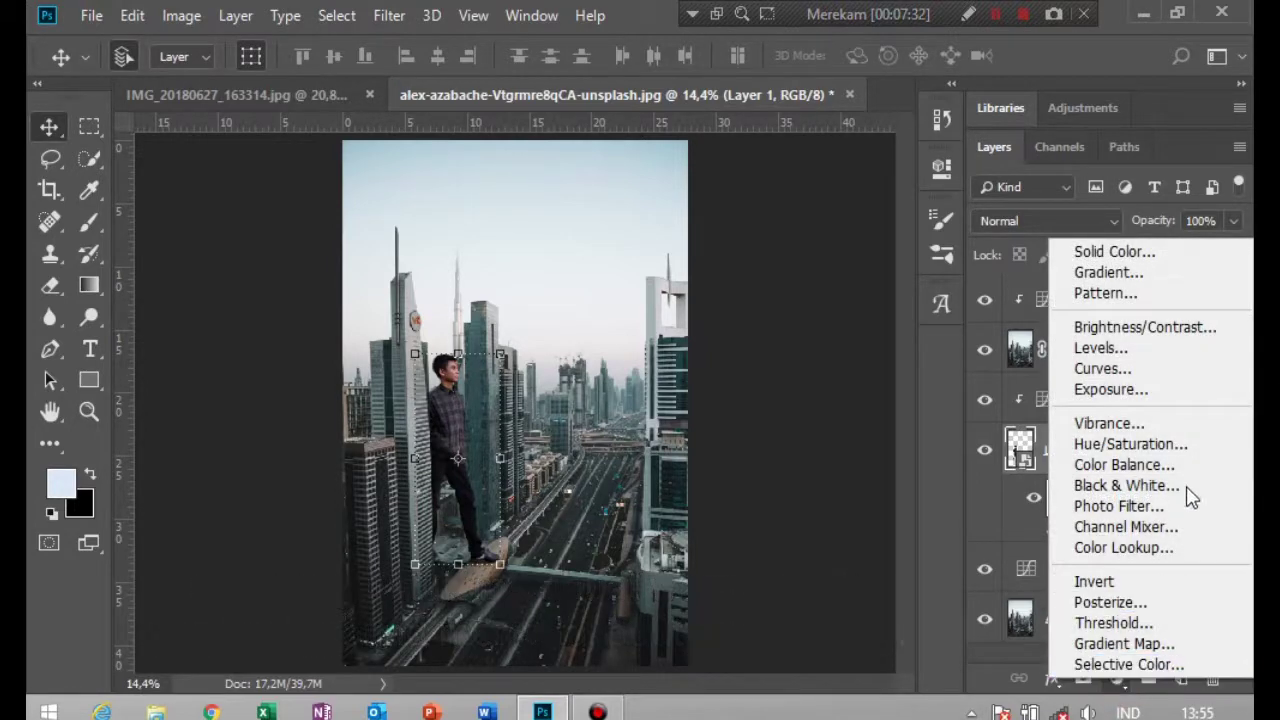
left_click(953, 511)
left_click(1168, 406)
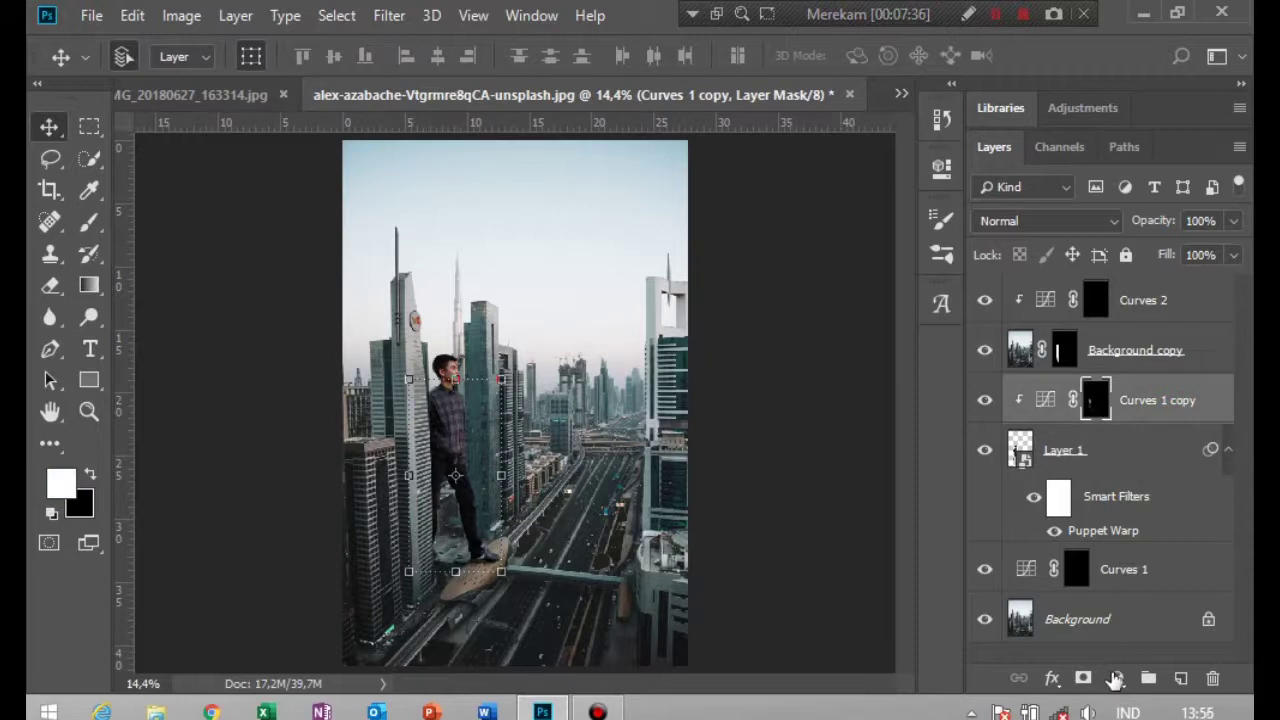
left_click(1115, 680)
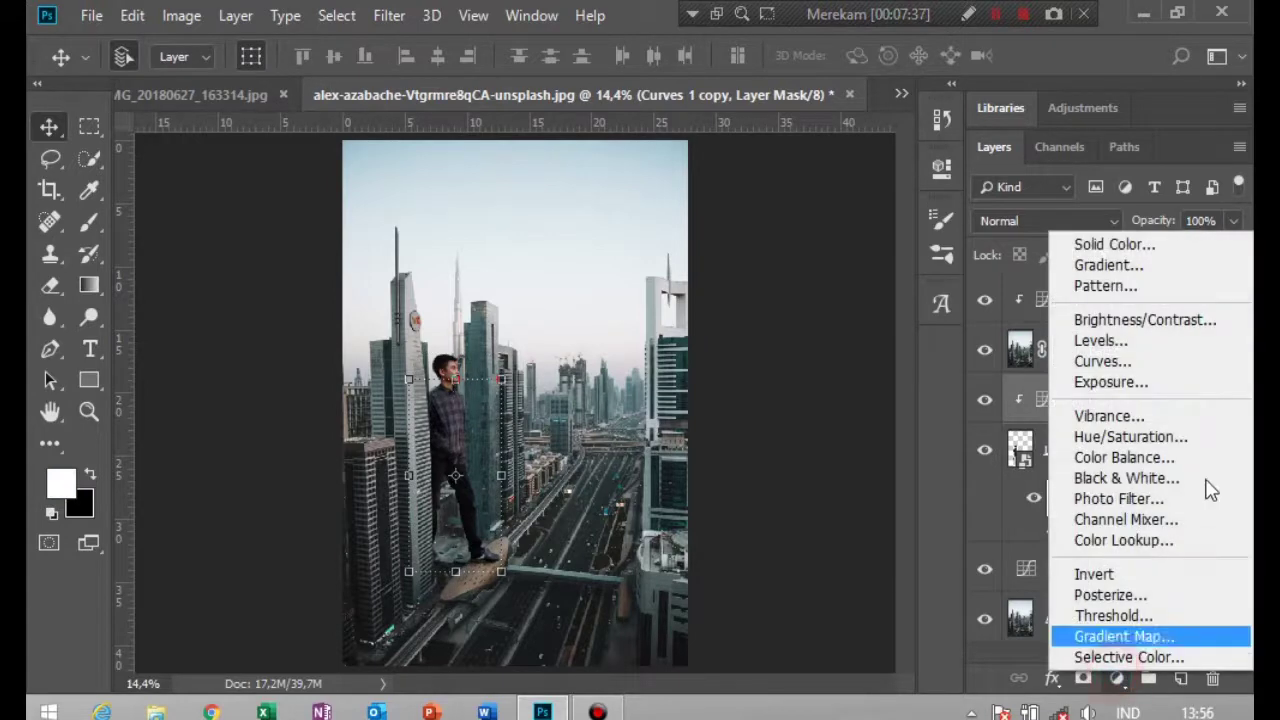
left_click(1147, 362)
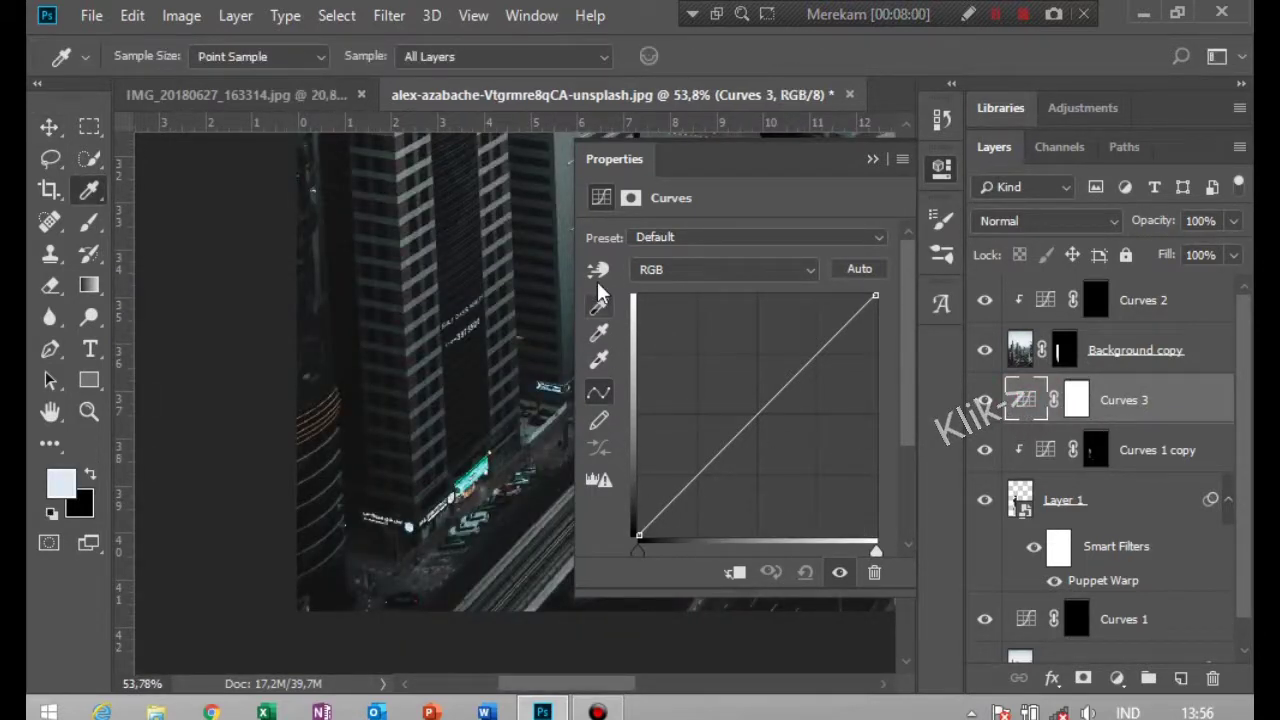
Set the Curves target shadow colour from the background's darkest area, saved as default.
double_click(598, 306)
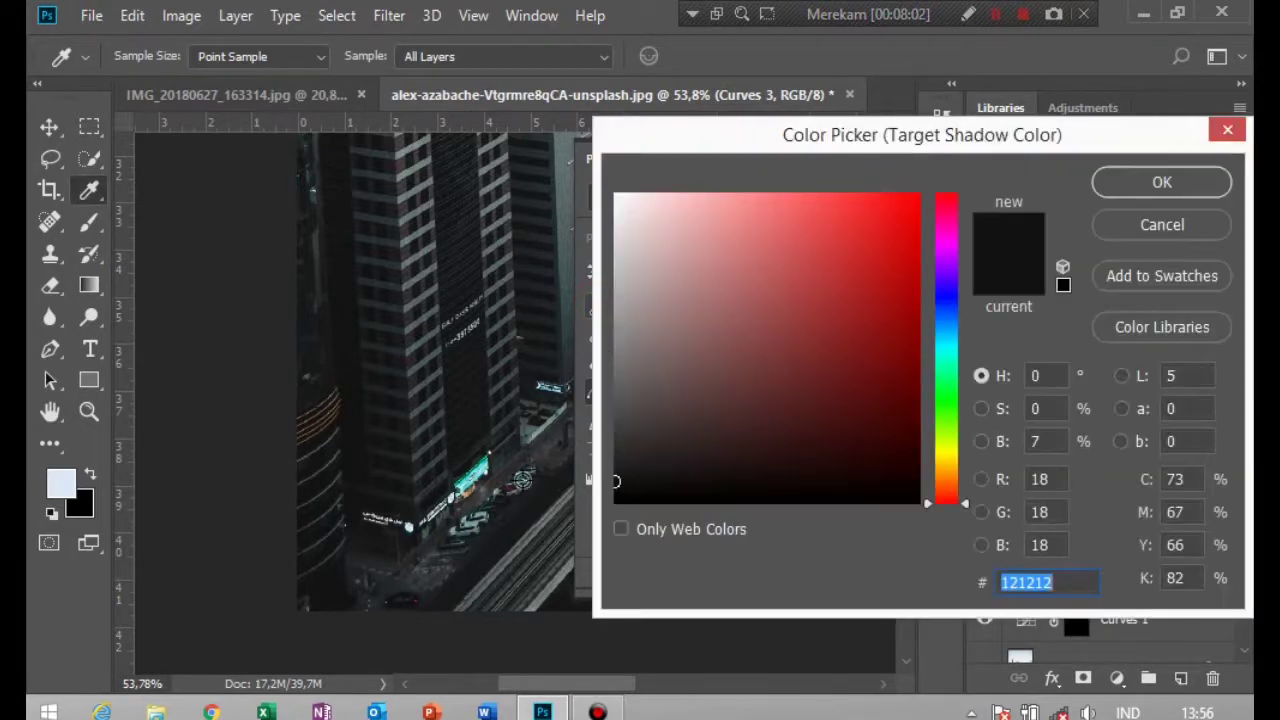
left_click(332, 584)
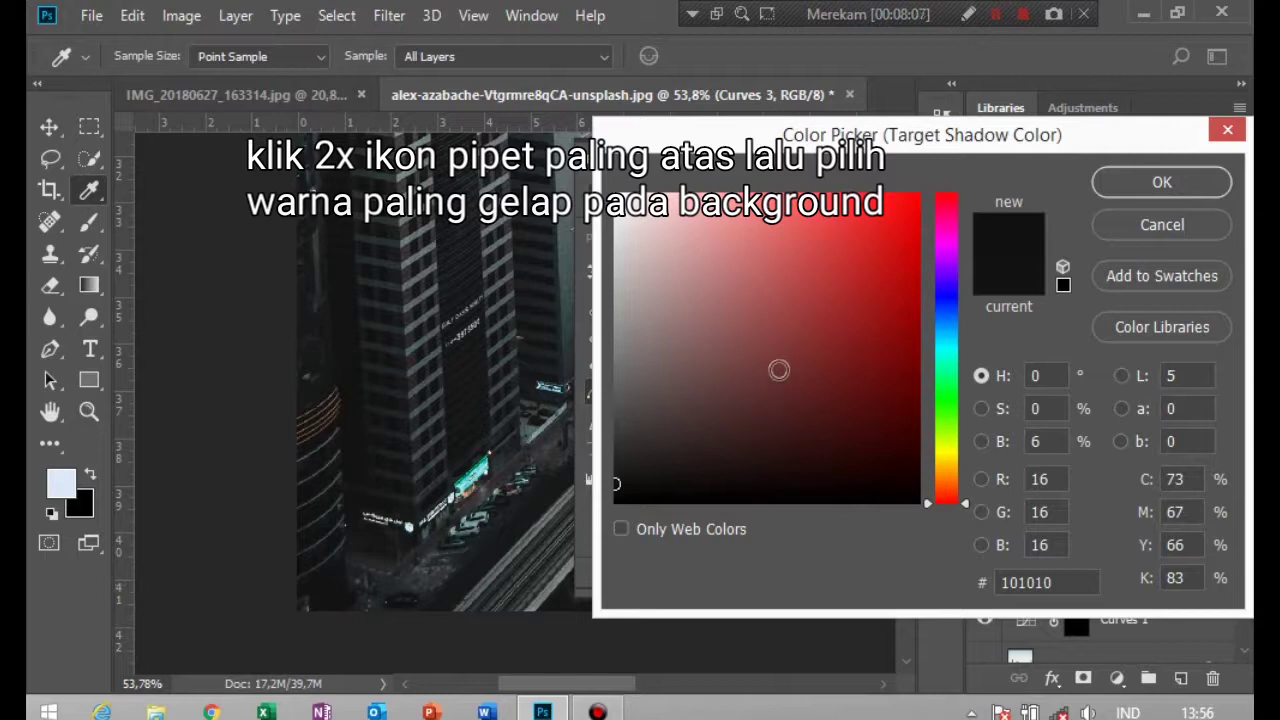
left_click(1145, 185)
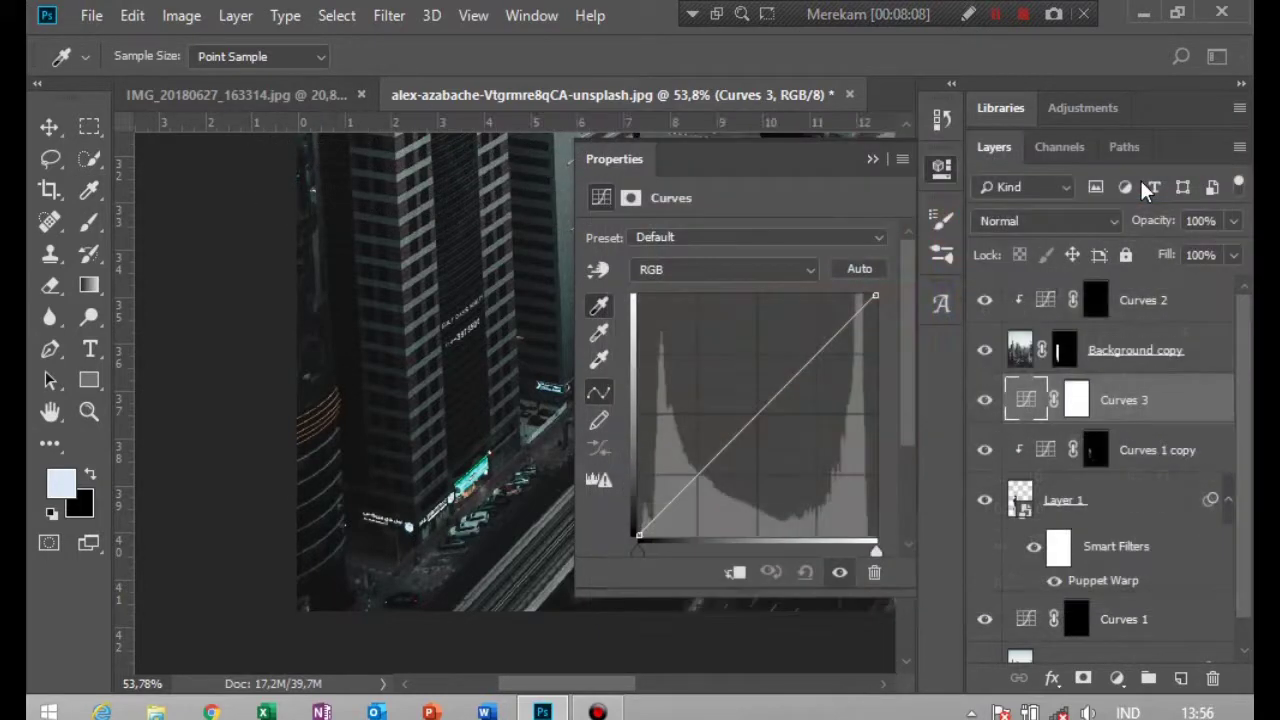
left_click(490, 284)
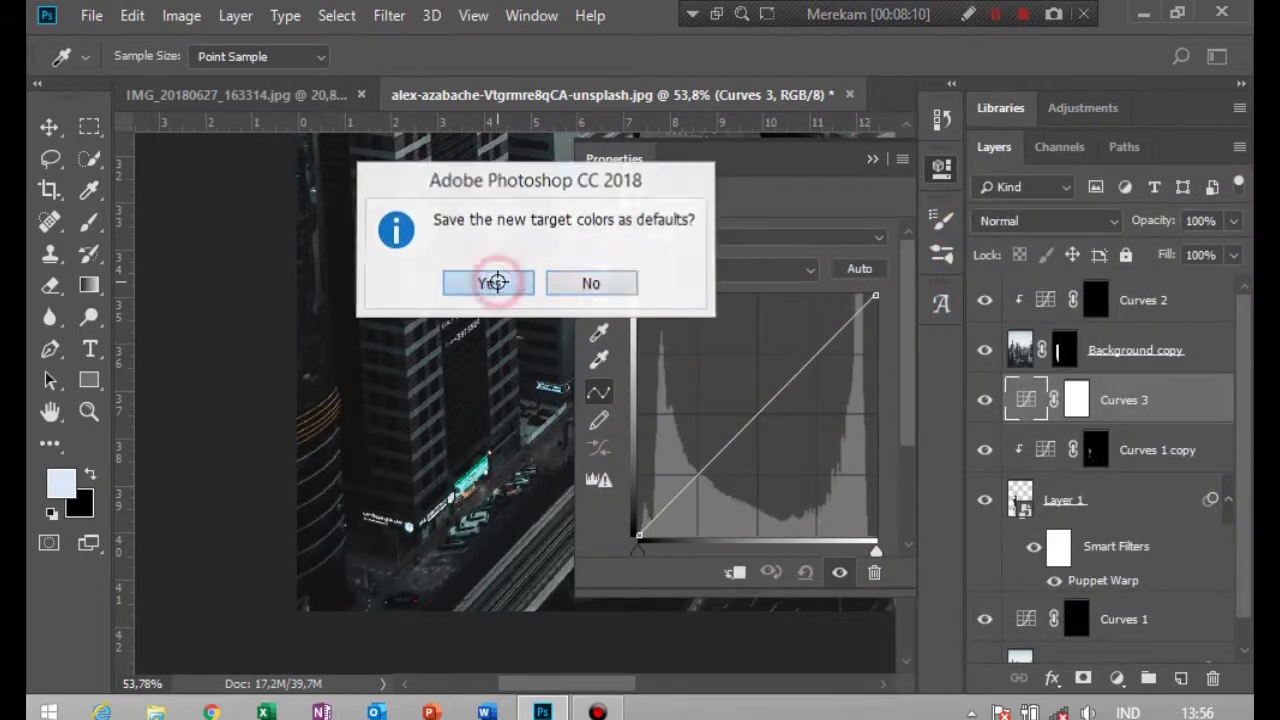
Set the target midtone colour from a light teal-grey street tone, saved as default.
double_click(600, 338)
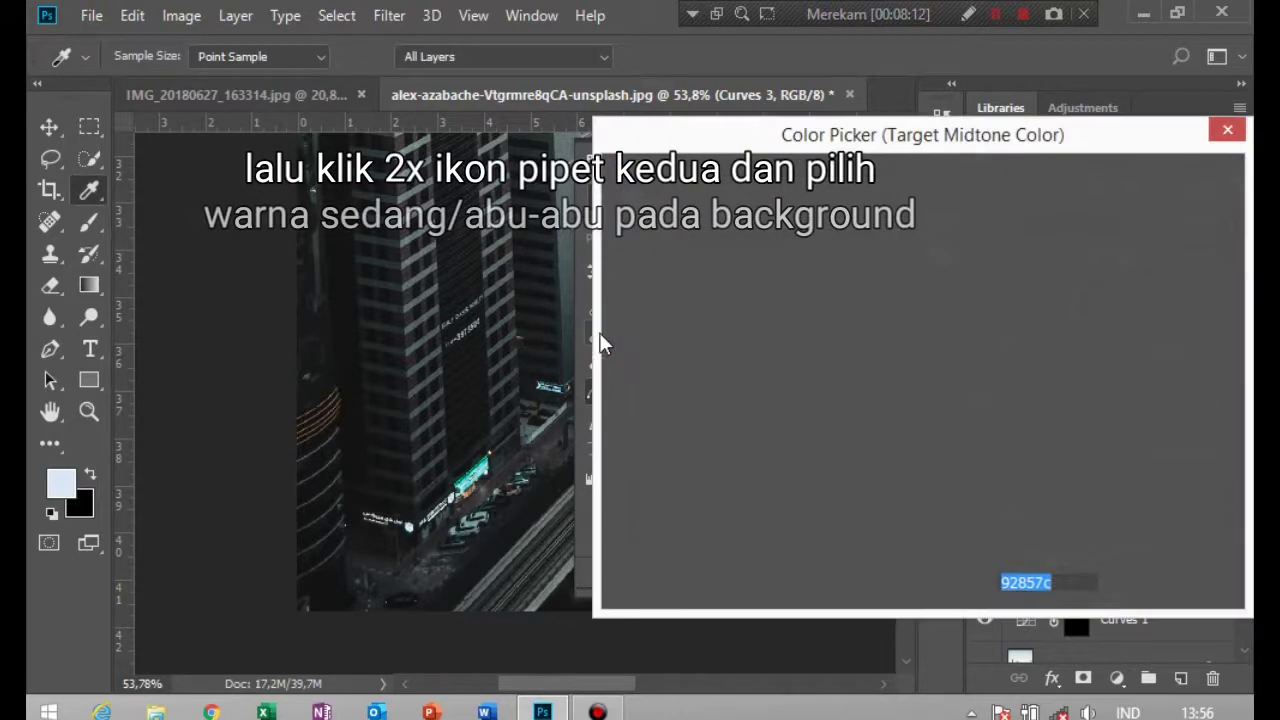
mouse_move(502, 444)
left_mouse_down()
mouse_move(380, 456)
mouse_move(275, 520)
left_mouse_up()
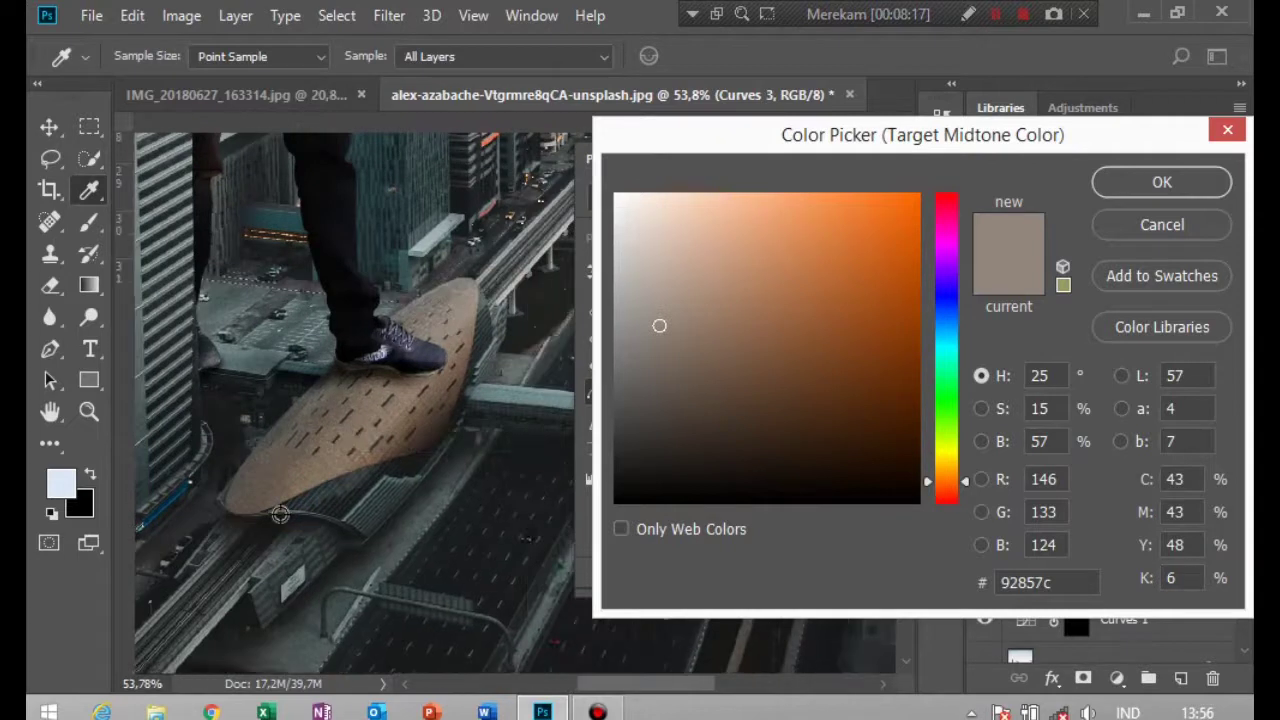
left_click(396, 414)
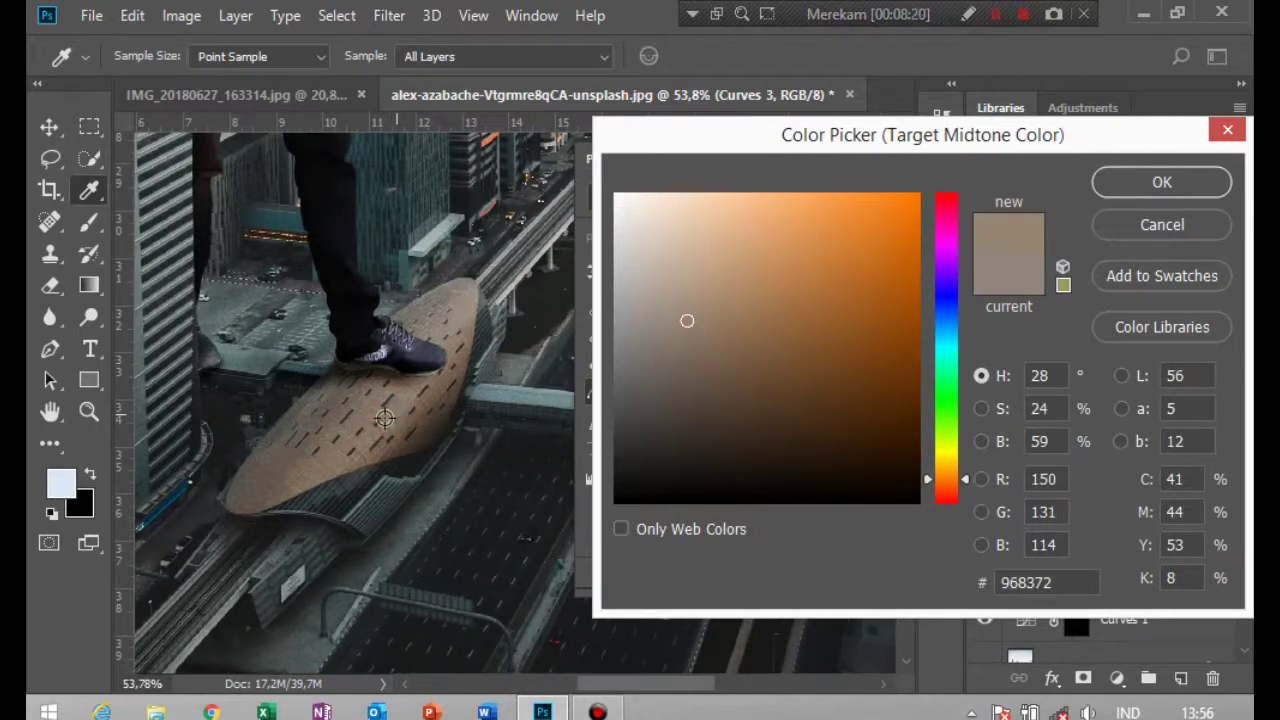
left_click(266, 480)
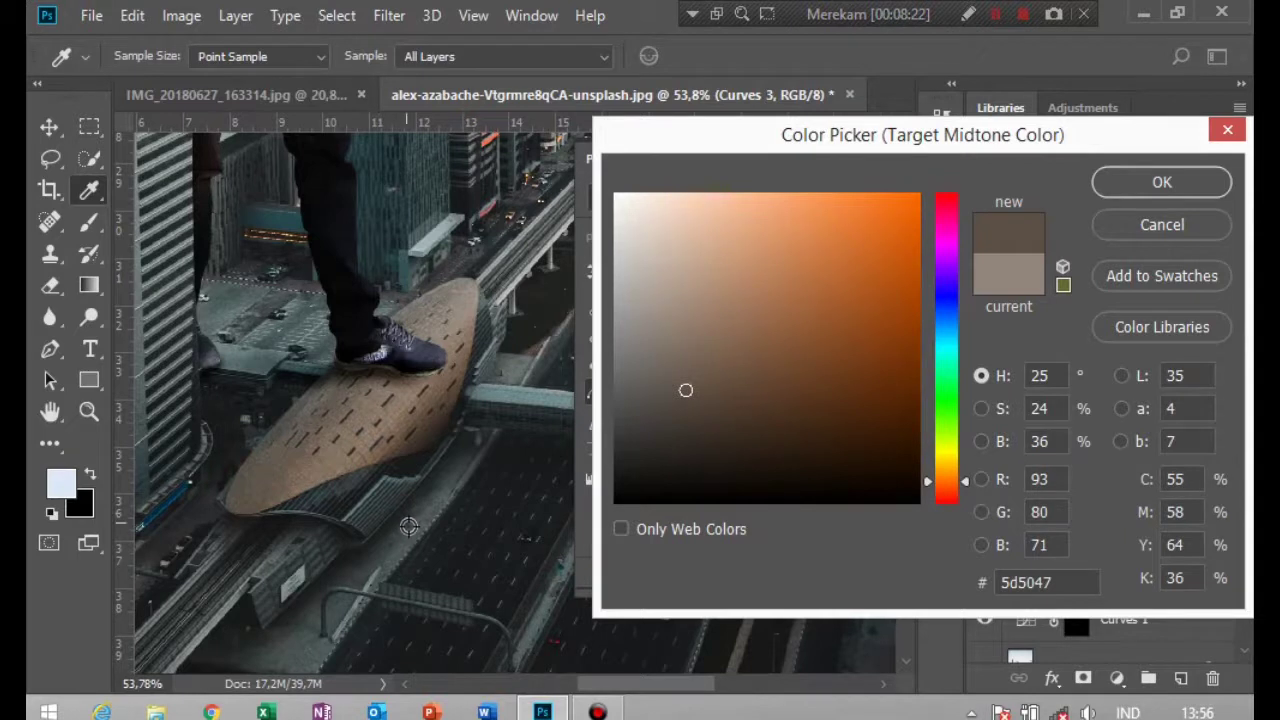
left_click(412, 530)
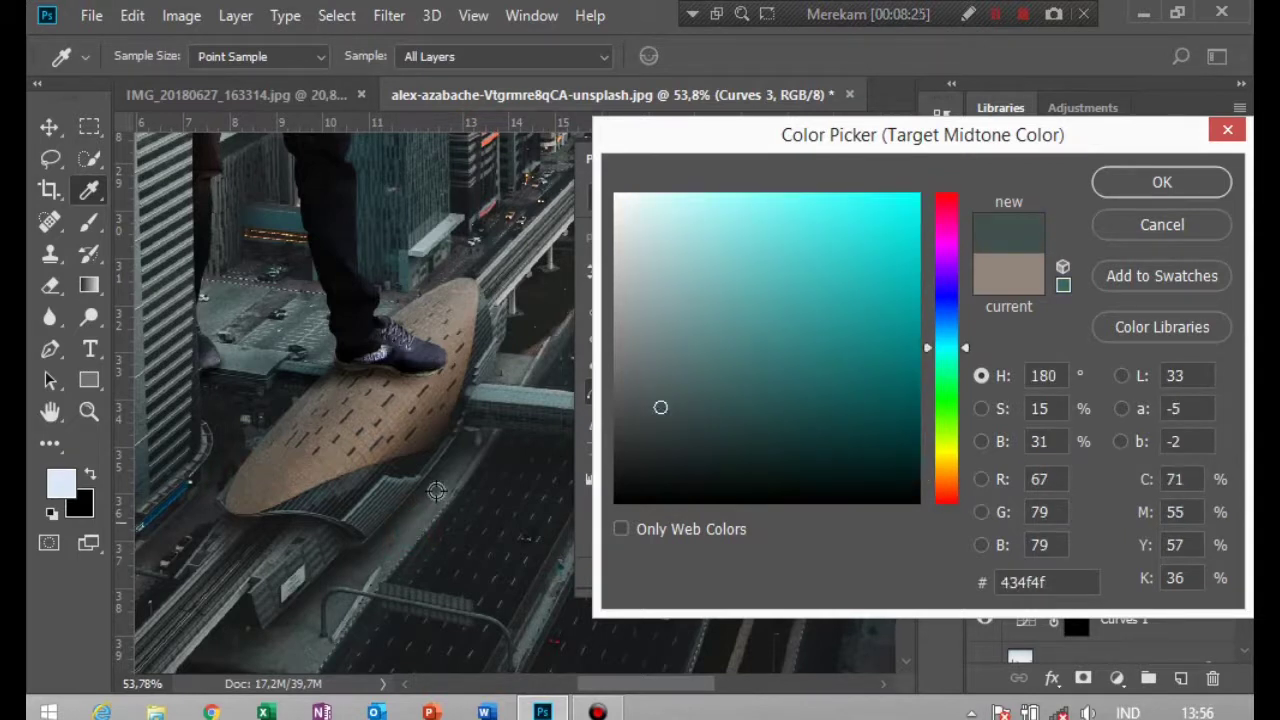
left_click(505, 393)
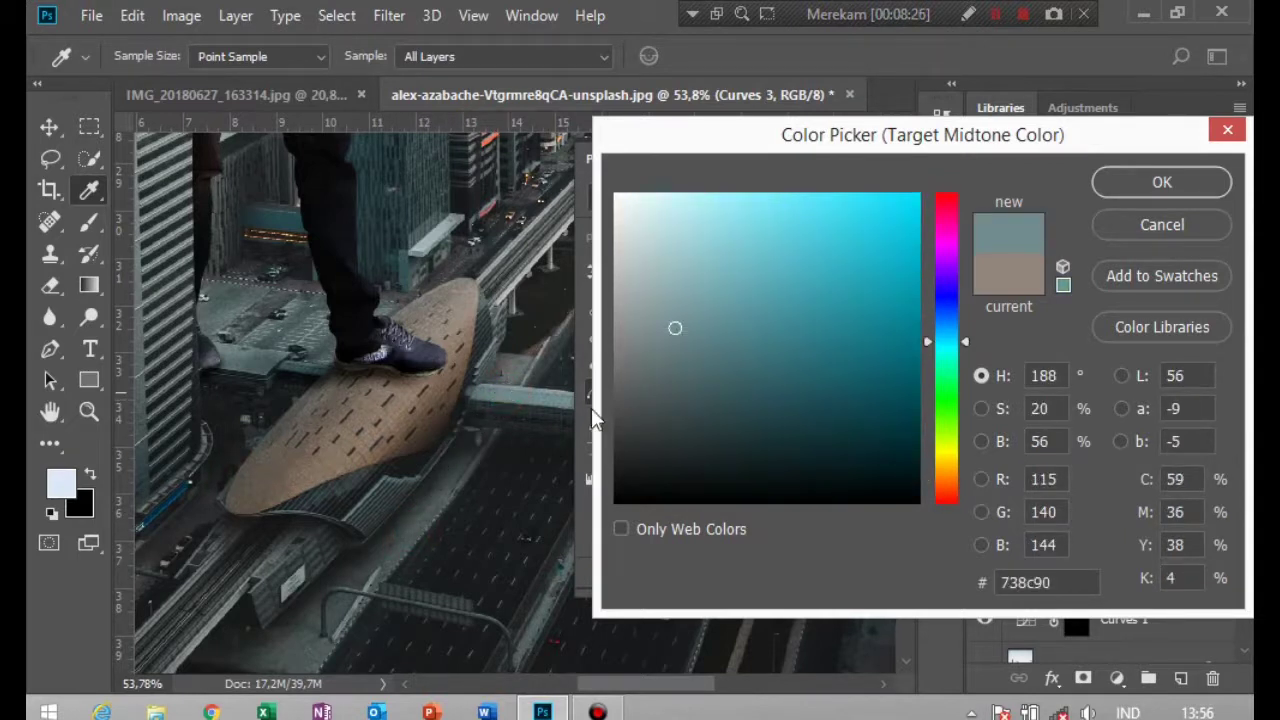
left_click(1140, 182)
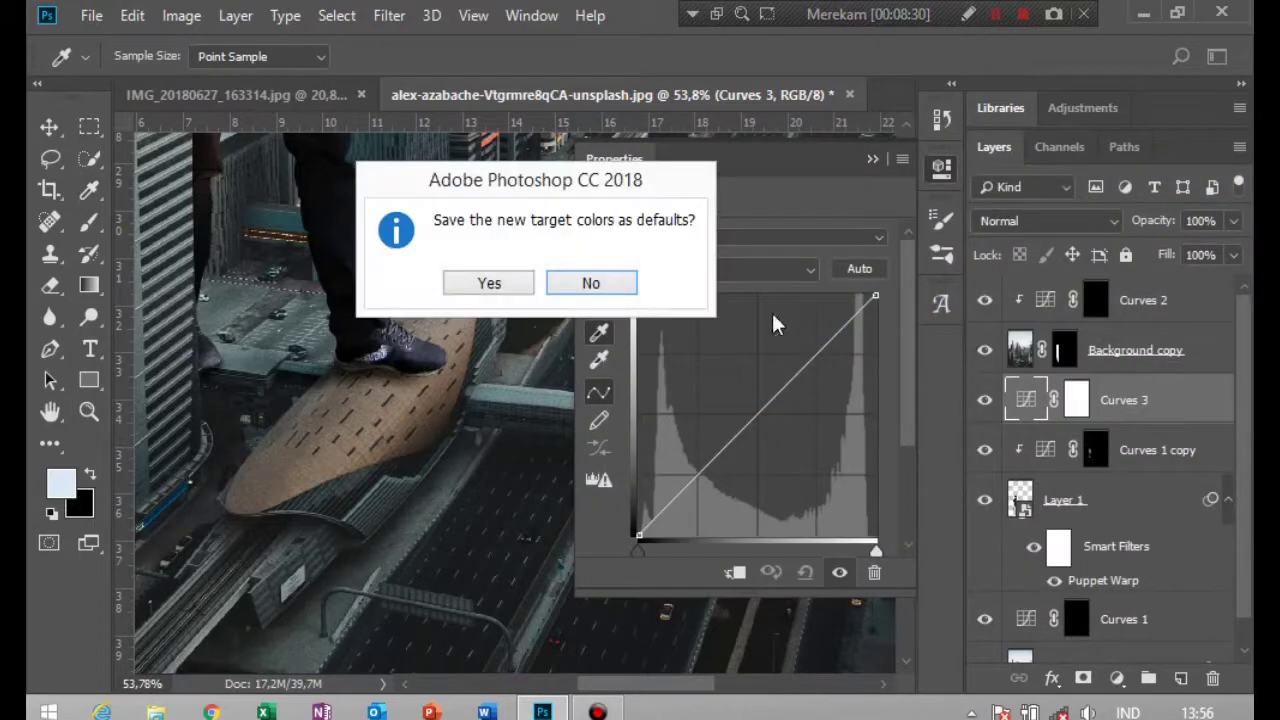
left_click(521, 287)
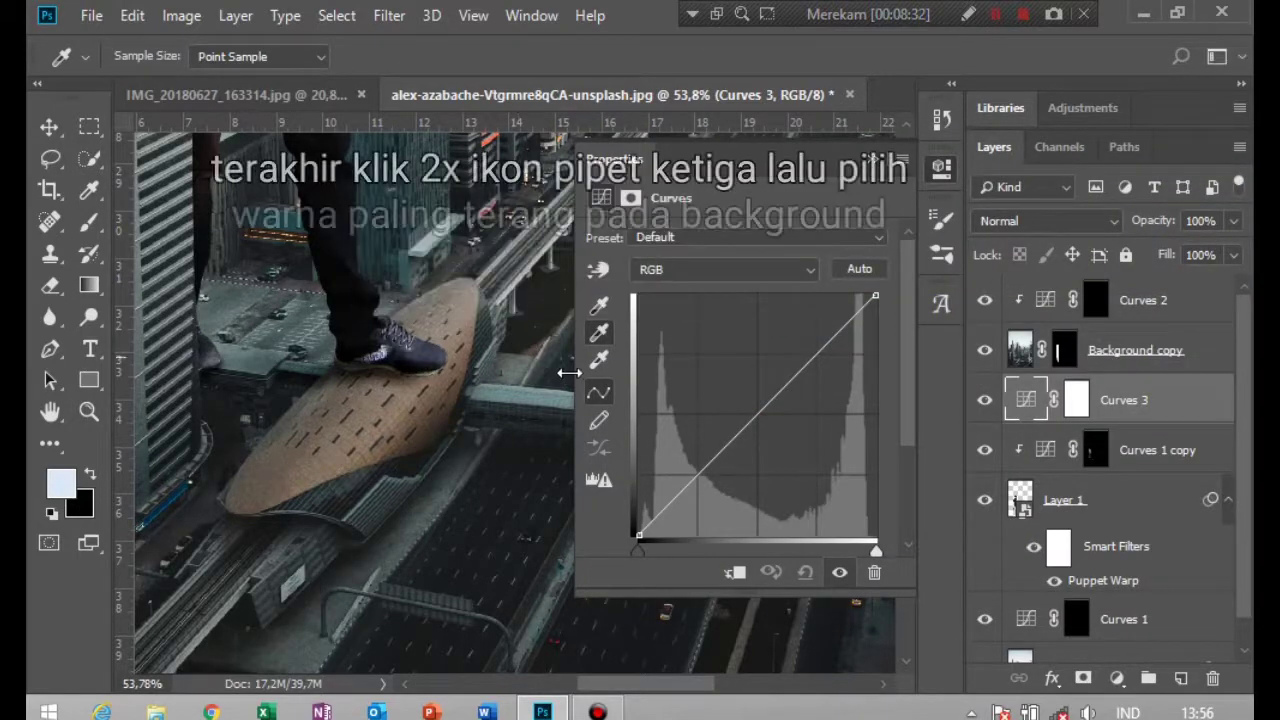
Set the target highlight colour to ebecee from the bright sky, saved as default.
double_click(603, 364)
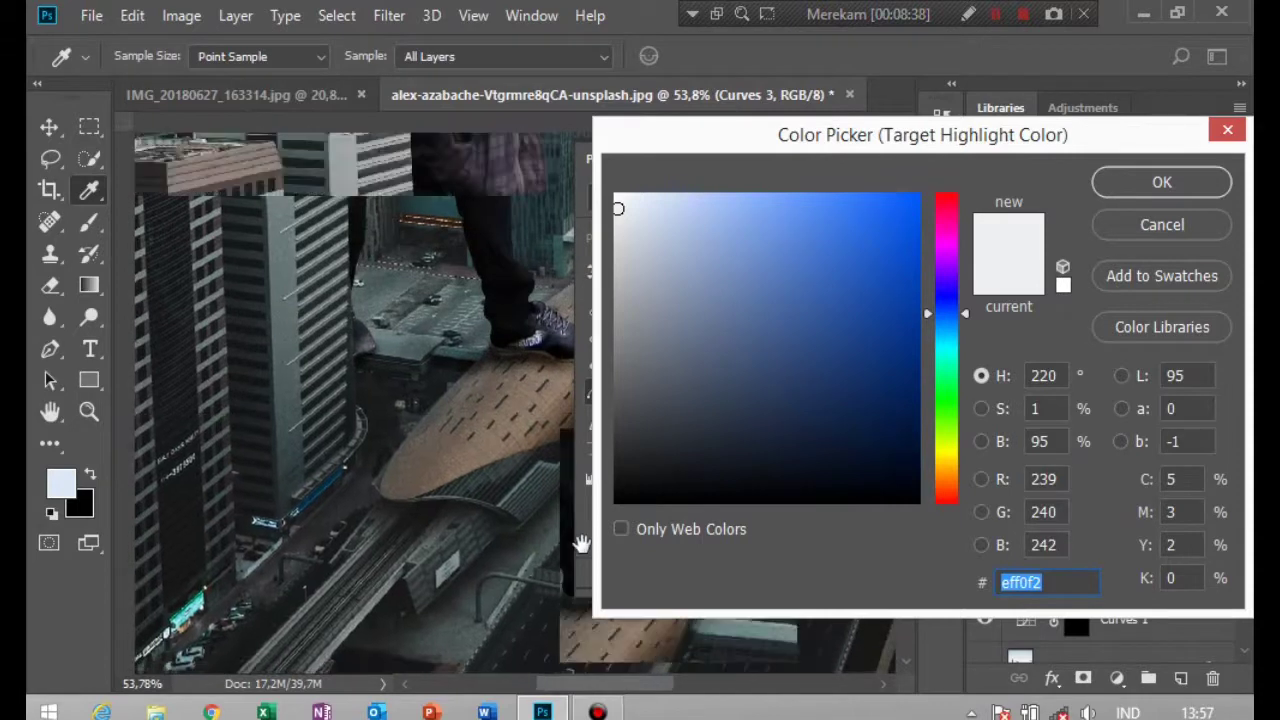
left_click_drag(383, 230, 465, 535)
left_click_drag(391, 272, 425, 403)
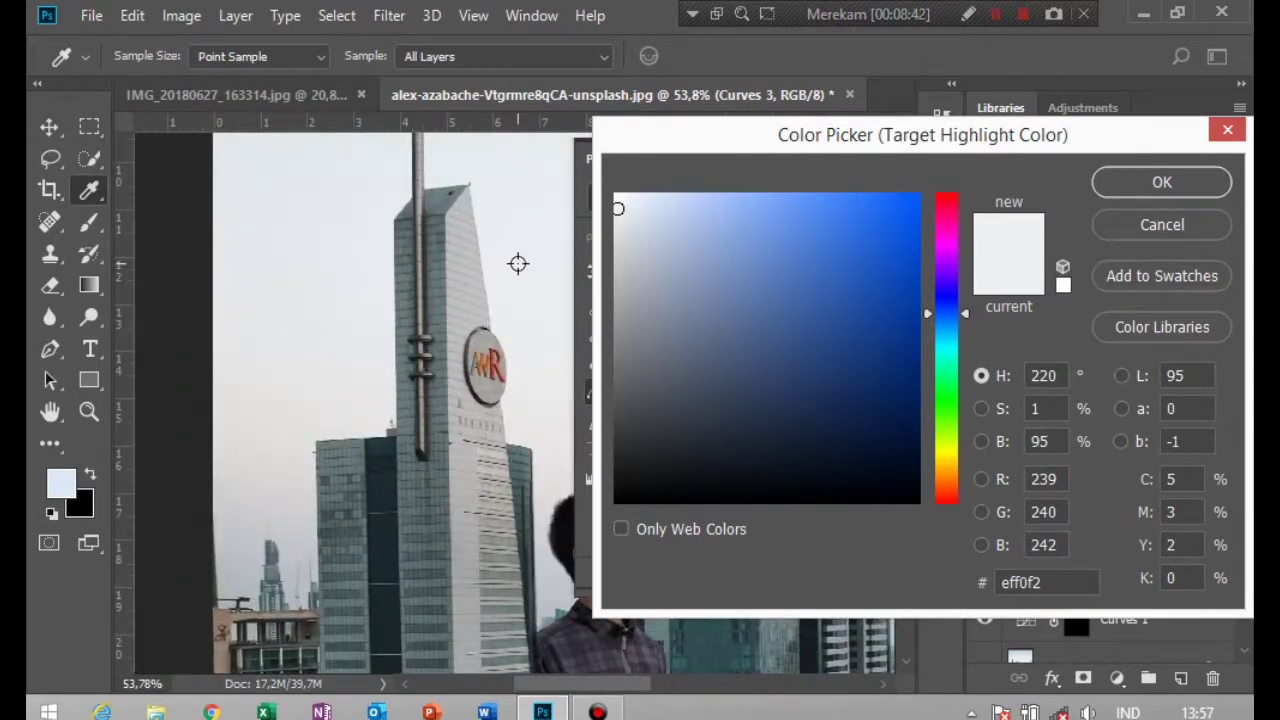
left_click(524, 312)
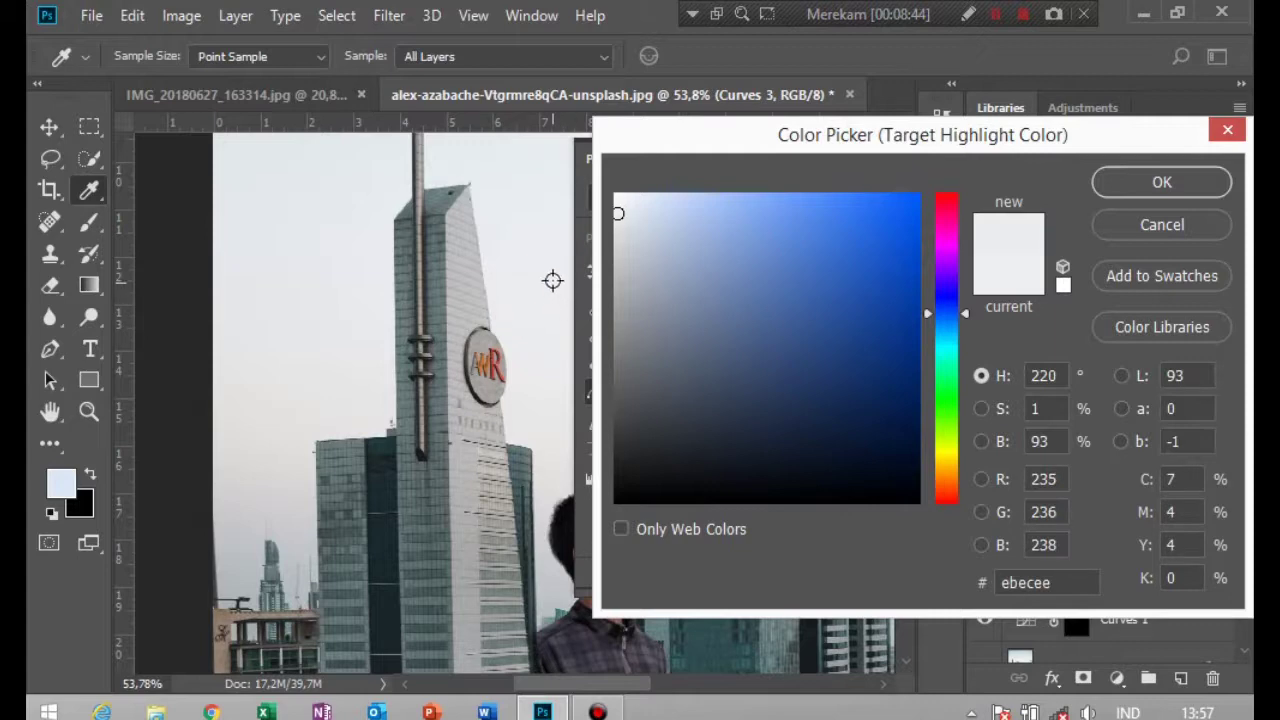
left_click(1113, 184)
left_click(495, 283)
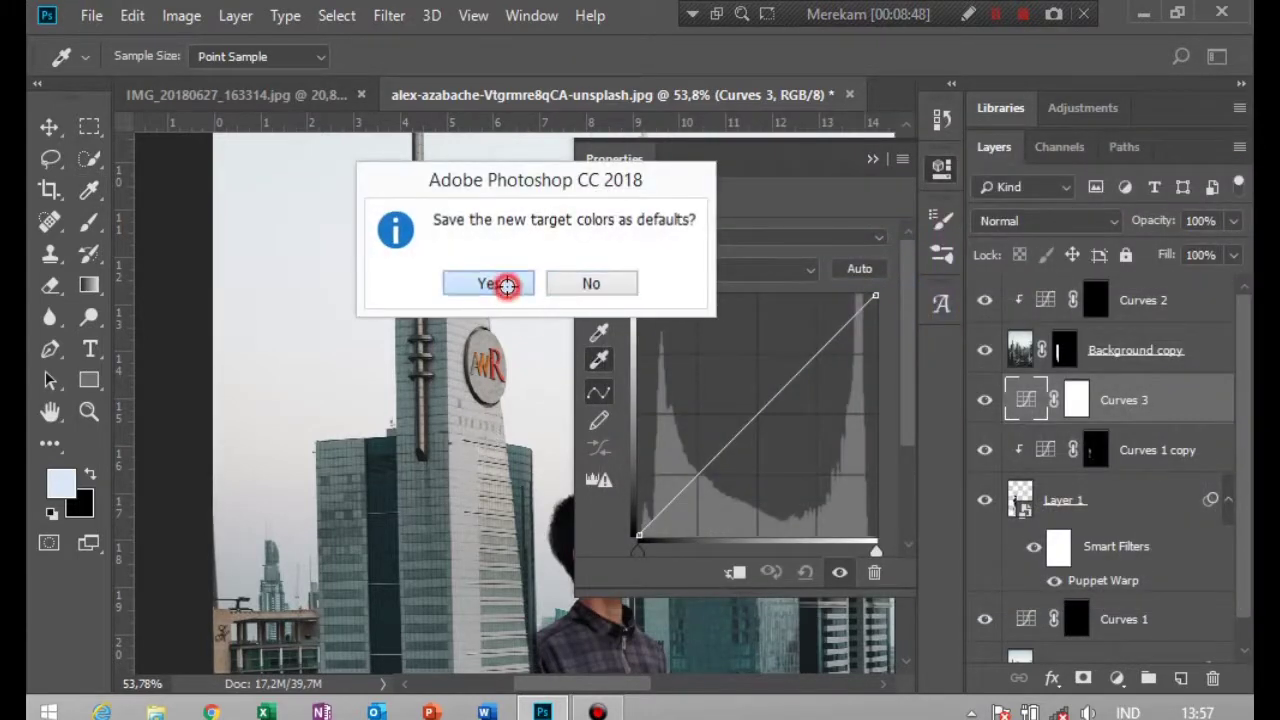
left_click_drag(475, 460, 334, 229)
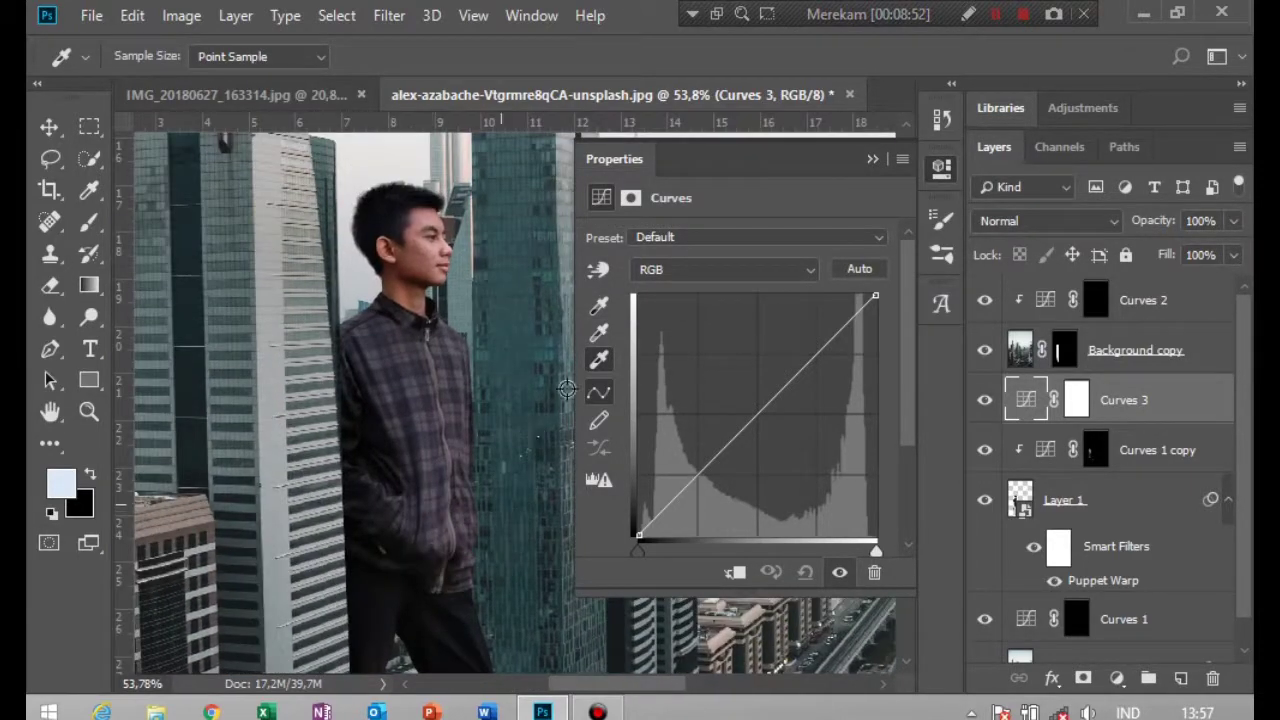
Set Curves 3's shadow point from the darkest area of the man's shoe.
left_click(600, 308)
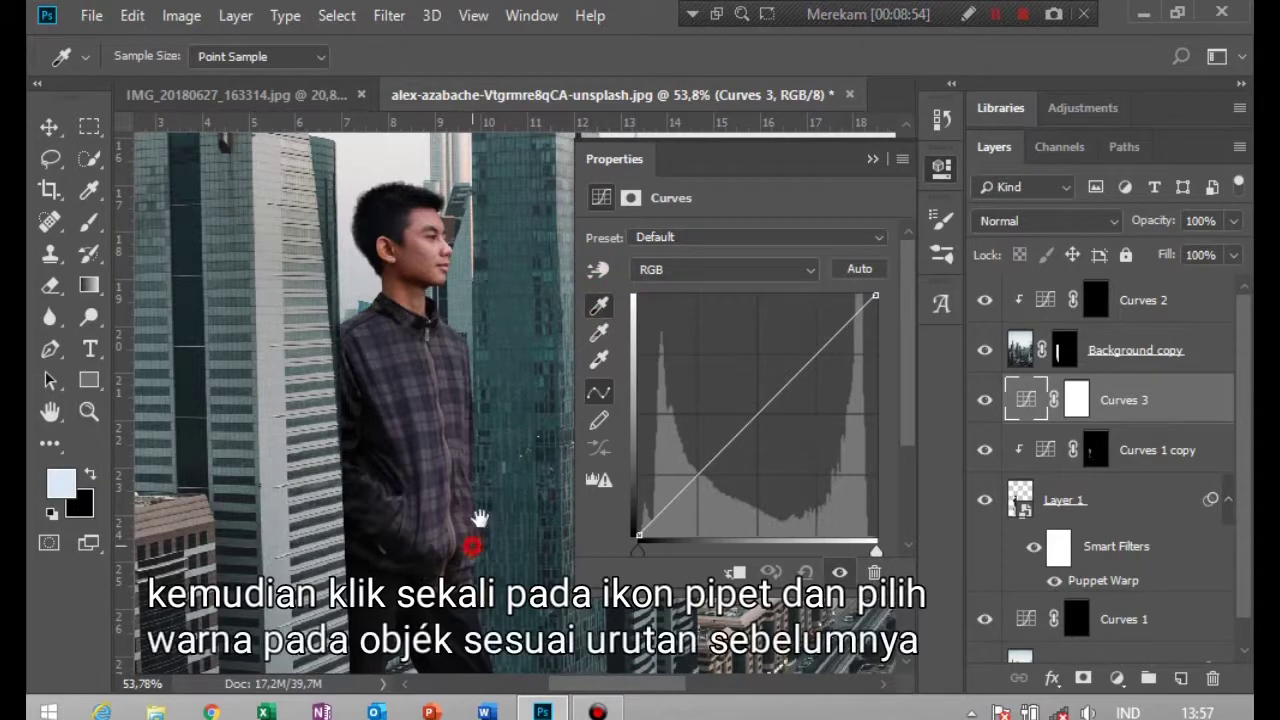
left_click_drag(476, 530, 479, 260)
left_click_drag(523, 523, 457, 329)
scroll(490, 478, "up", 2)
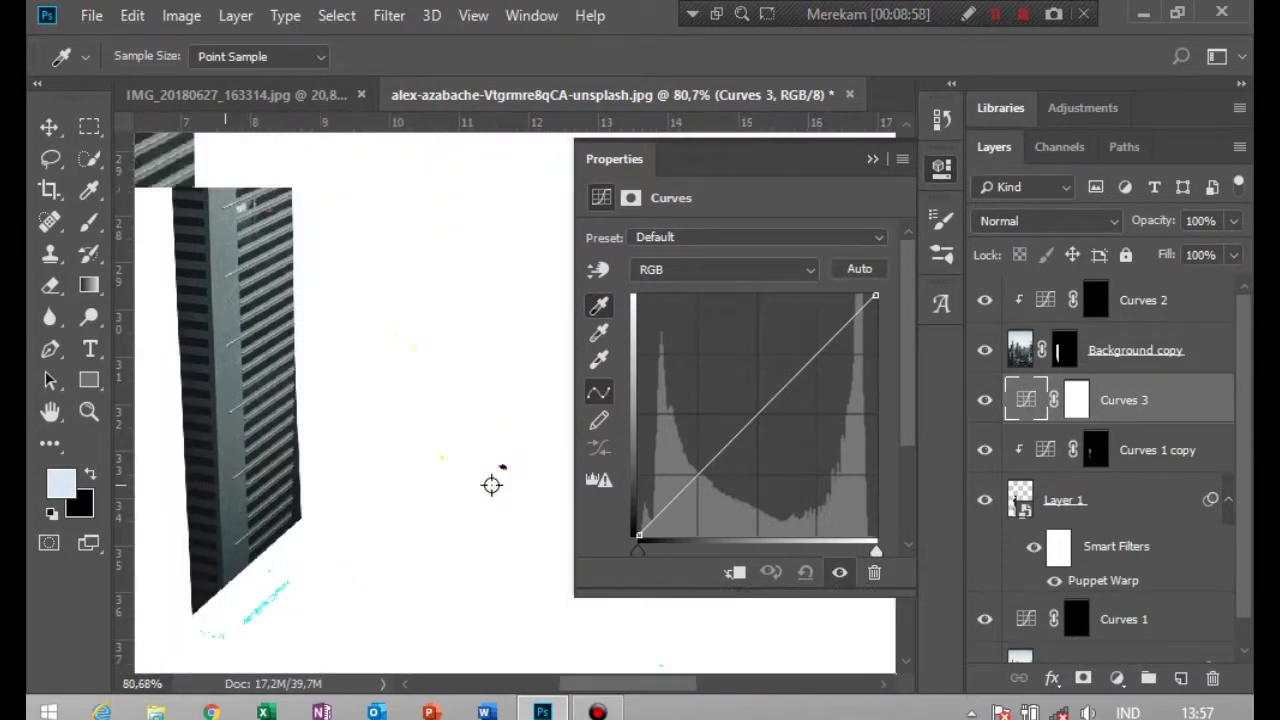
scroll(492, 472, "up", 1)
scroll(506, 445, "up", 1)
mouse_move(514, 448)
left_mouse_down()
mouse_move(389, 451)
mouse_move(543, 480)
left_mouse_up()
left_click(390, 450, "ctrl")
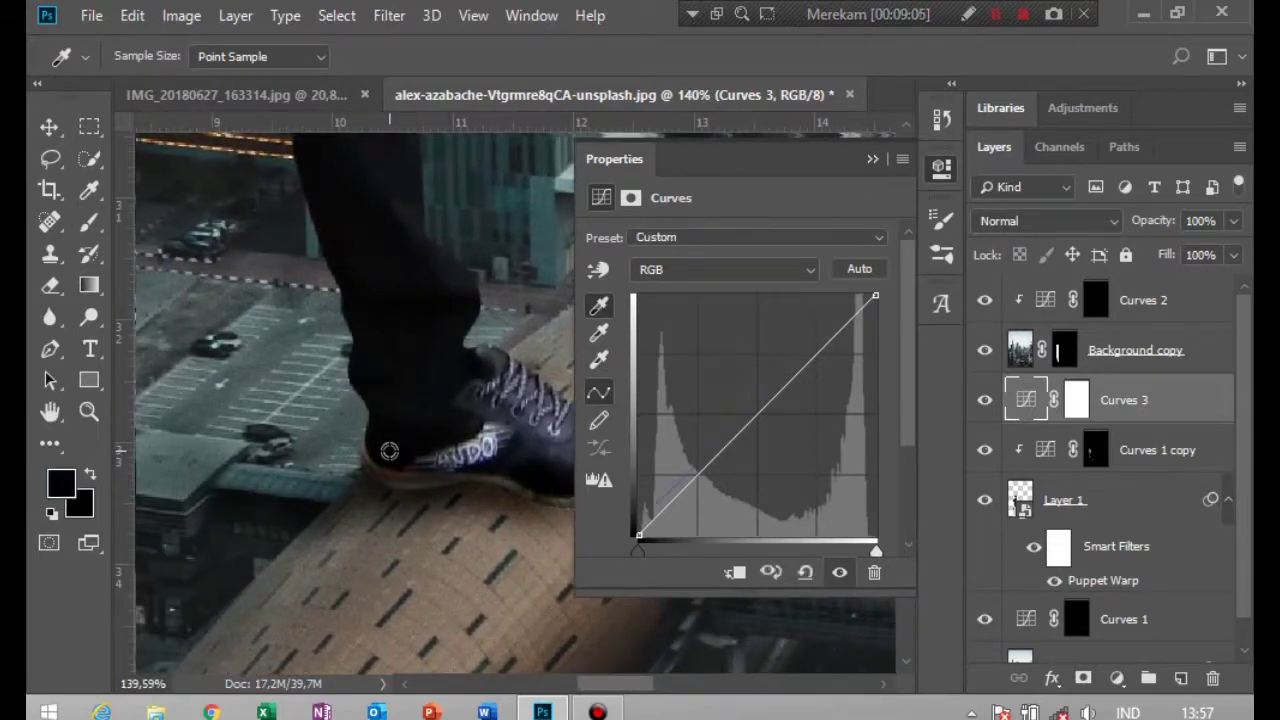
Clip Curves 3 to the man's layer below it.
key("ctrl+r")
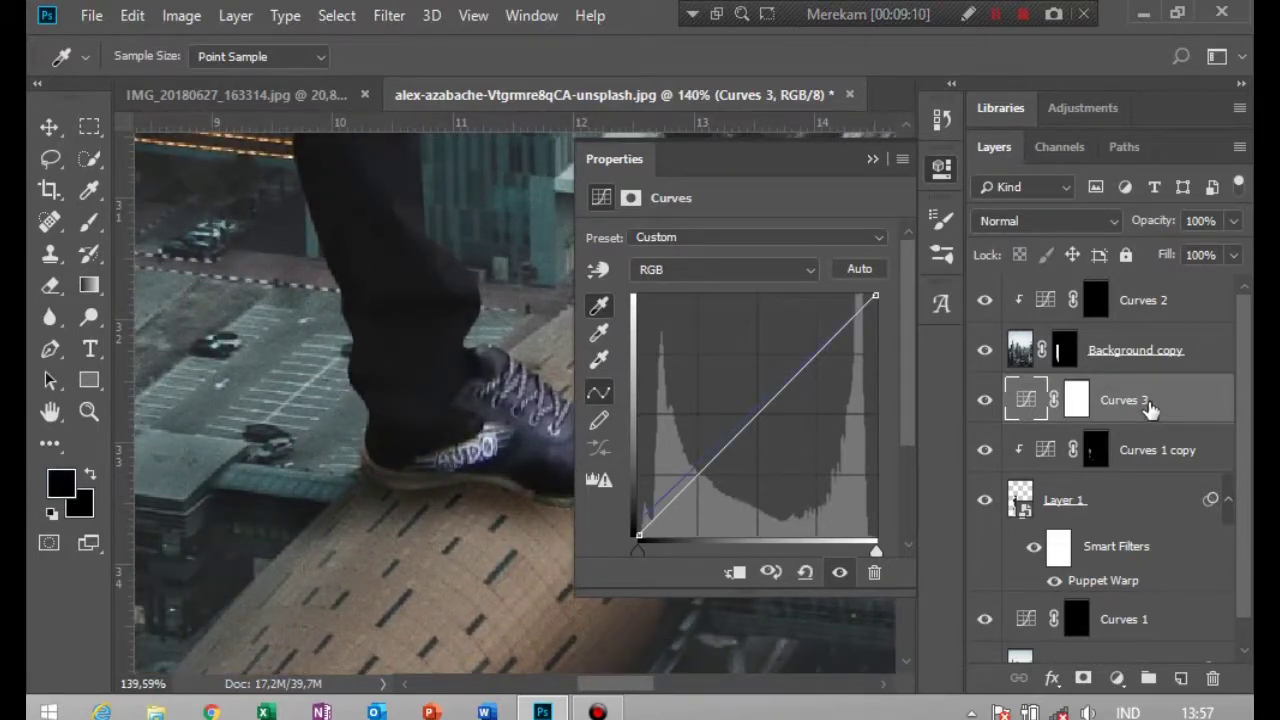
right_click(1155, 408)
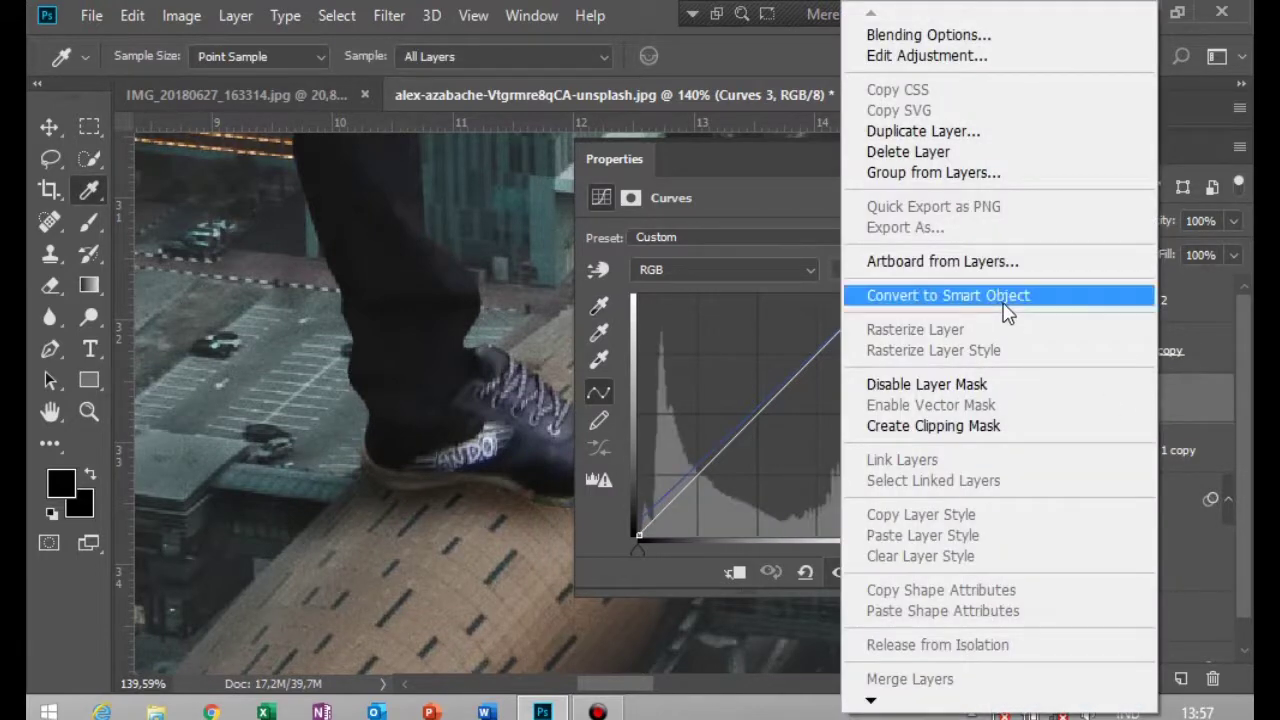
left_click(974, 426)
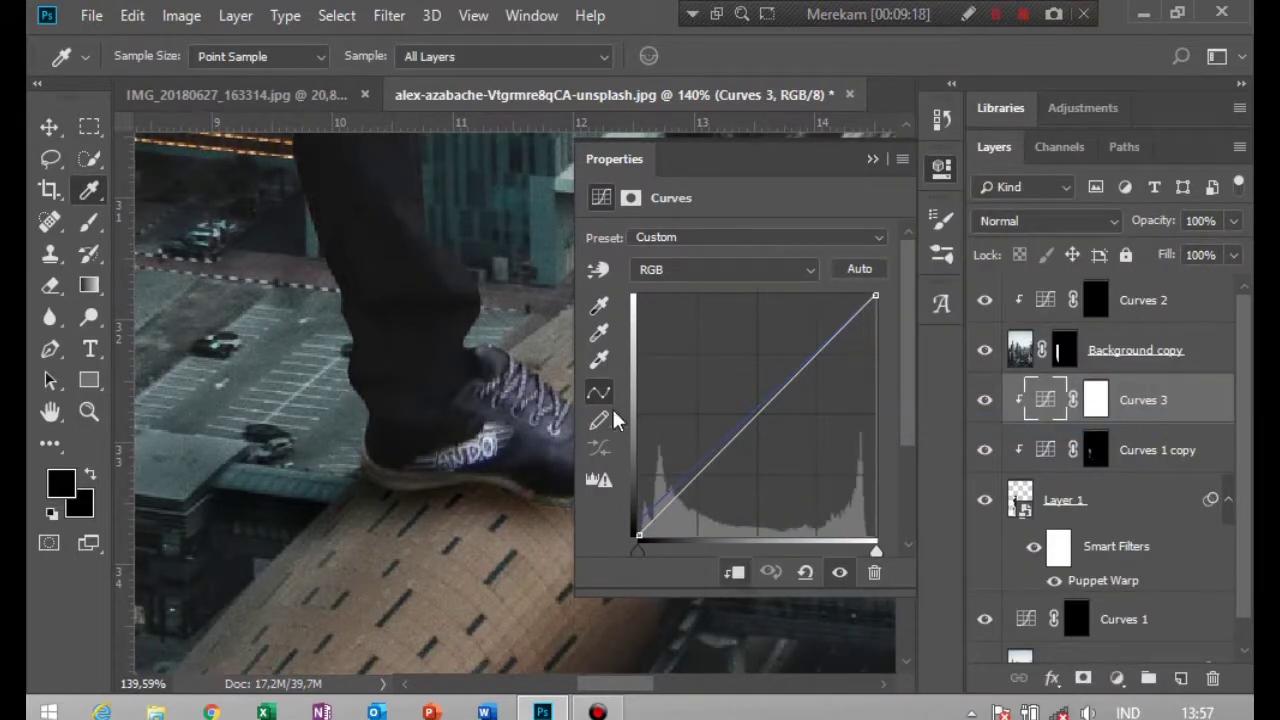
Set Curves 3's grey point by sampling the man's jacket.
left_click(601, 335)
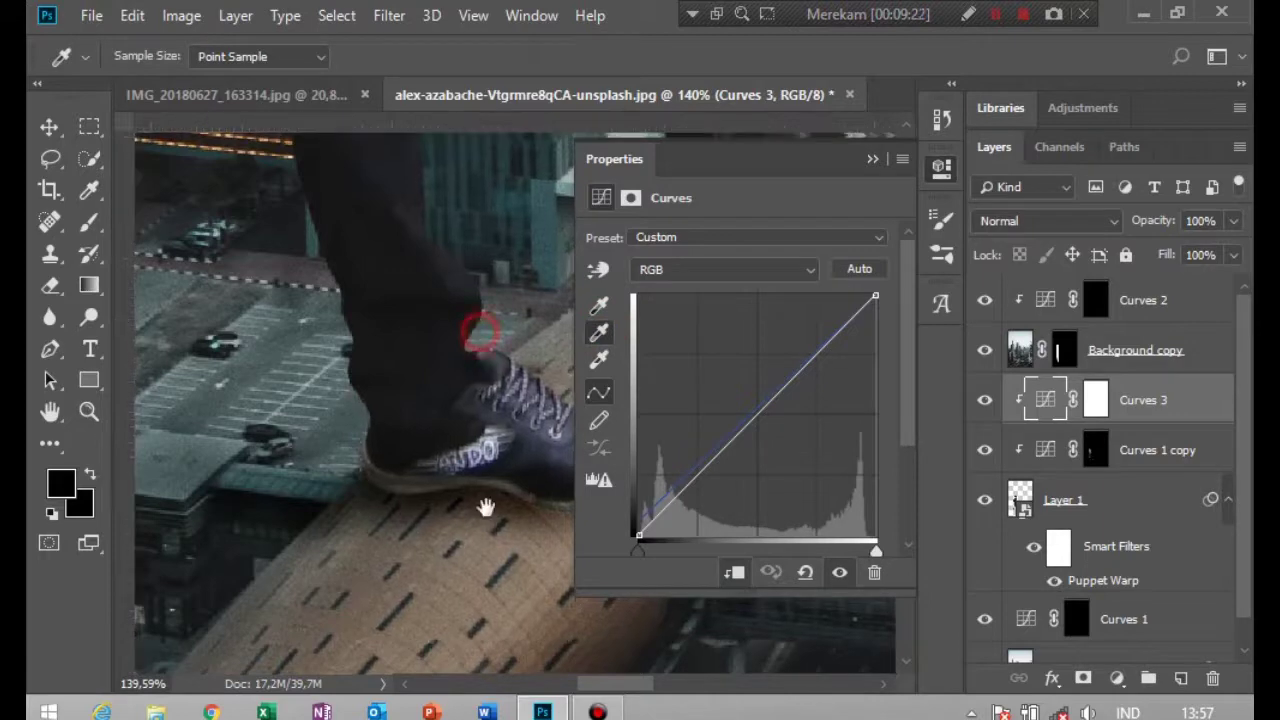
left_click_drag(414, 257, 455, 345)
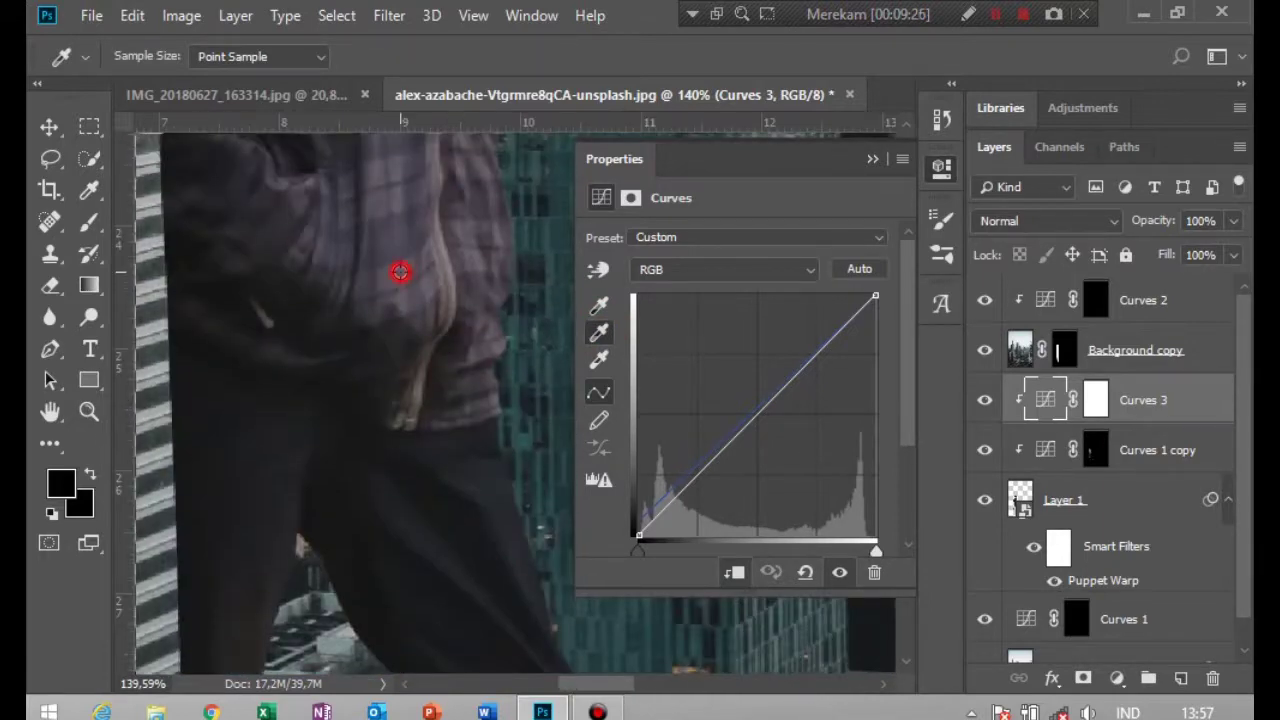
left_click(400, 271)
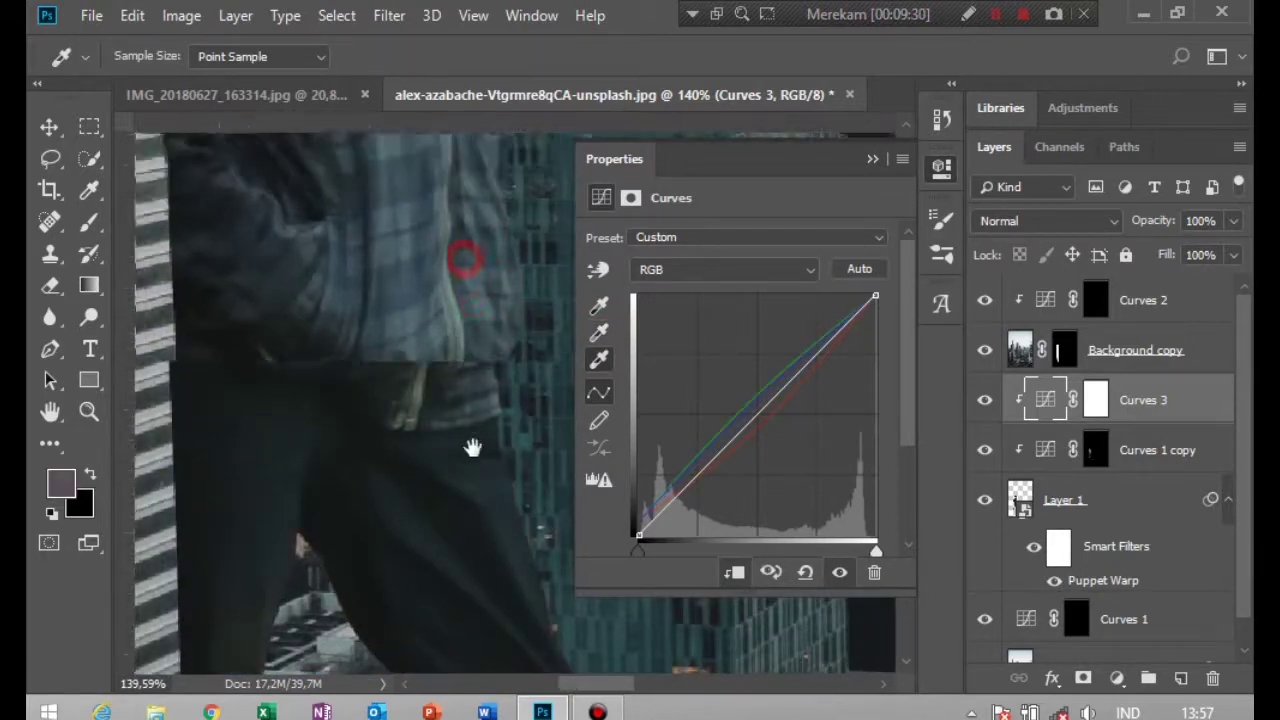
Set Curves 3's white point from the highlight on the shoe on the ledge.
left_click_drag(466, 263, 457, 380)
mouse_move(411, 200)
left_mouse_down()
mouse_move(411, 287)
mouse_move(423, 246)
left_mouse_up()
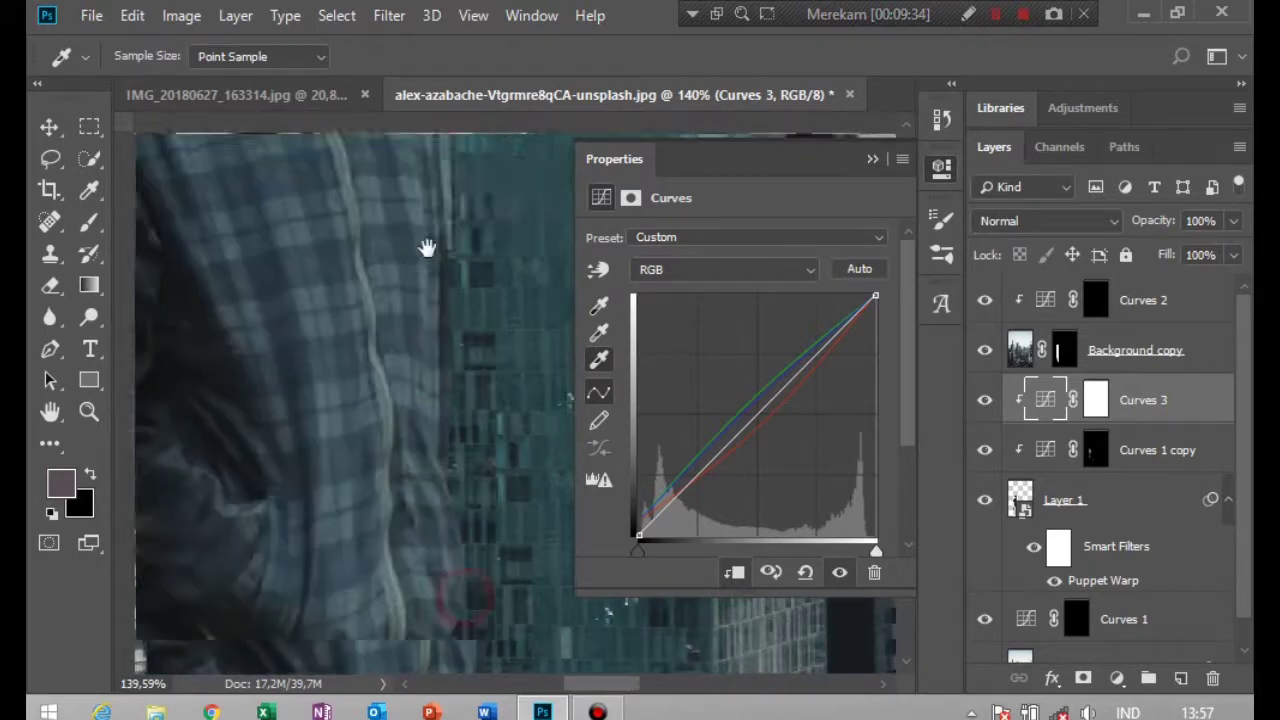
left_click_drag(403, 329, 414, 223)
left_click_drag(451, 577, 334, 283)
left_click_drag(432, 558, 416, 312)
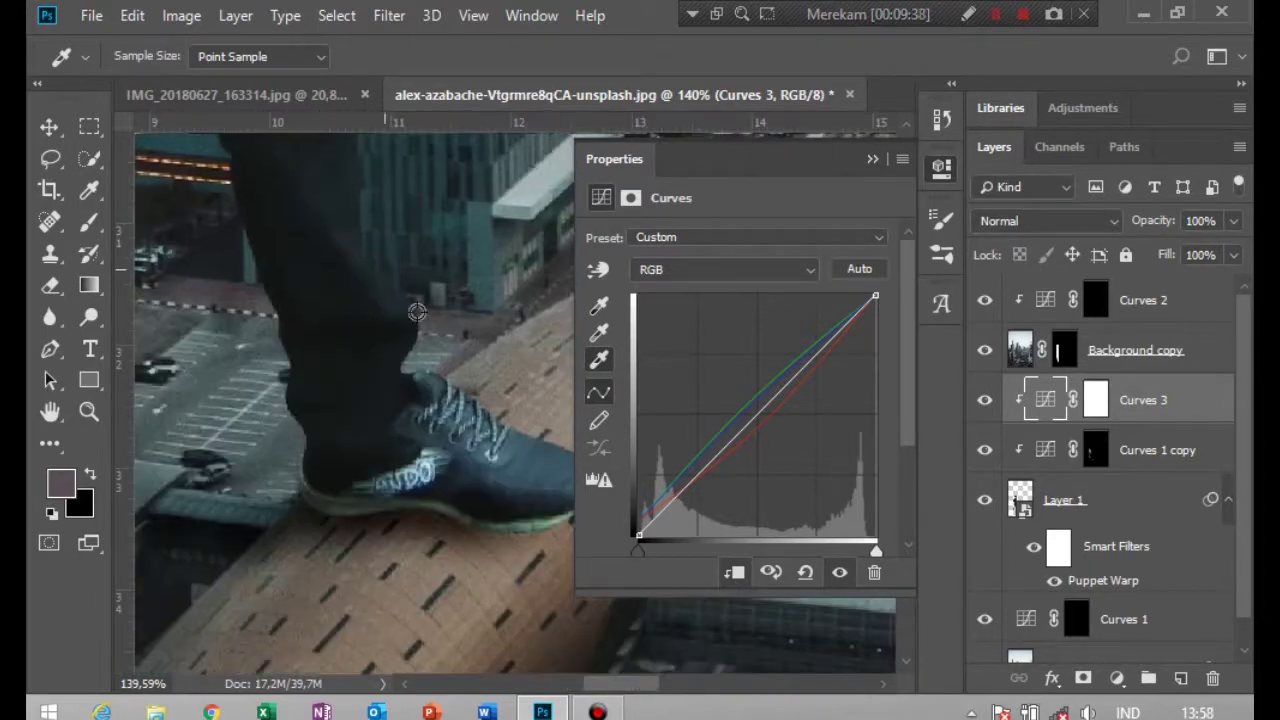
left_click(416, 474)
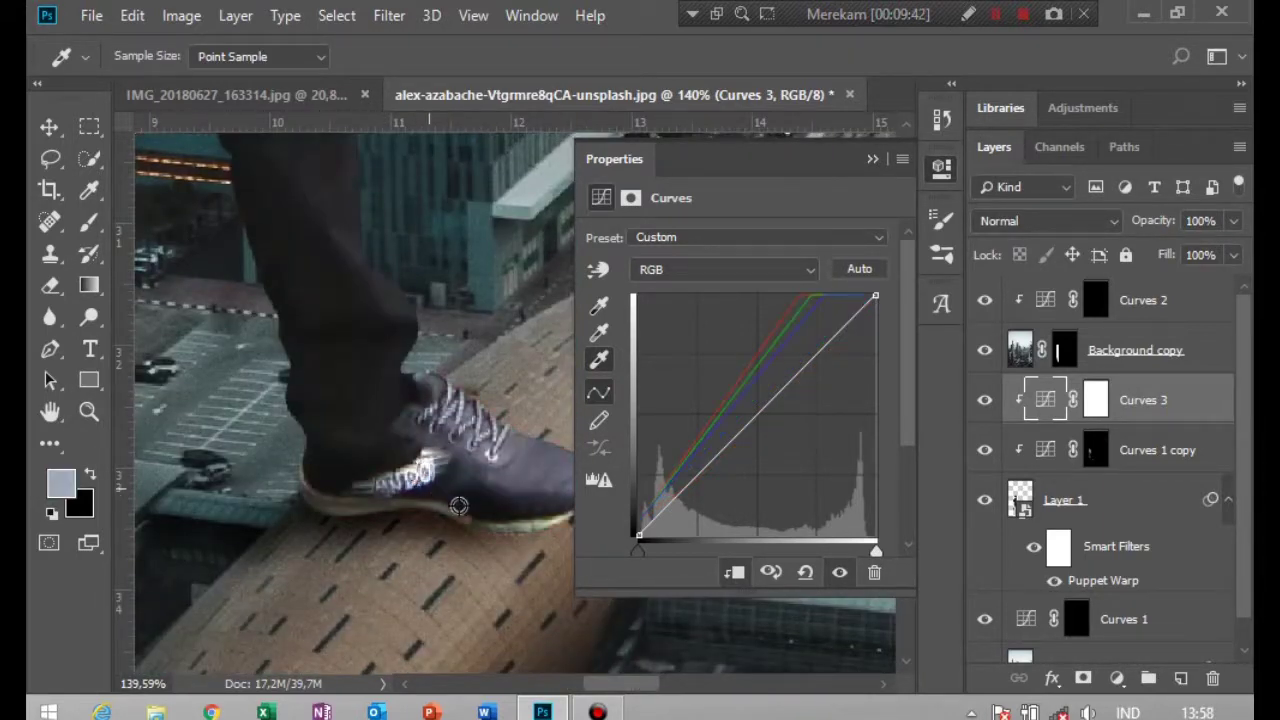
Check the shirt and face, then resample the shoe's white lettering for a milder correction.
left_click_drag(583, 385, 491, 594)
left_click_drag(480, 400, 466, 663)
left_click_drag(430, 300, 423, 580)
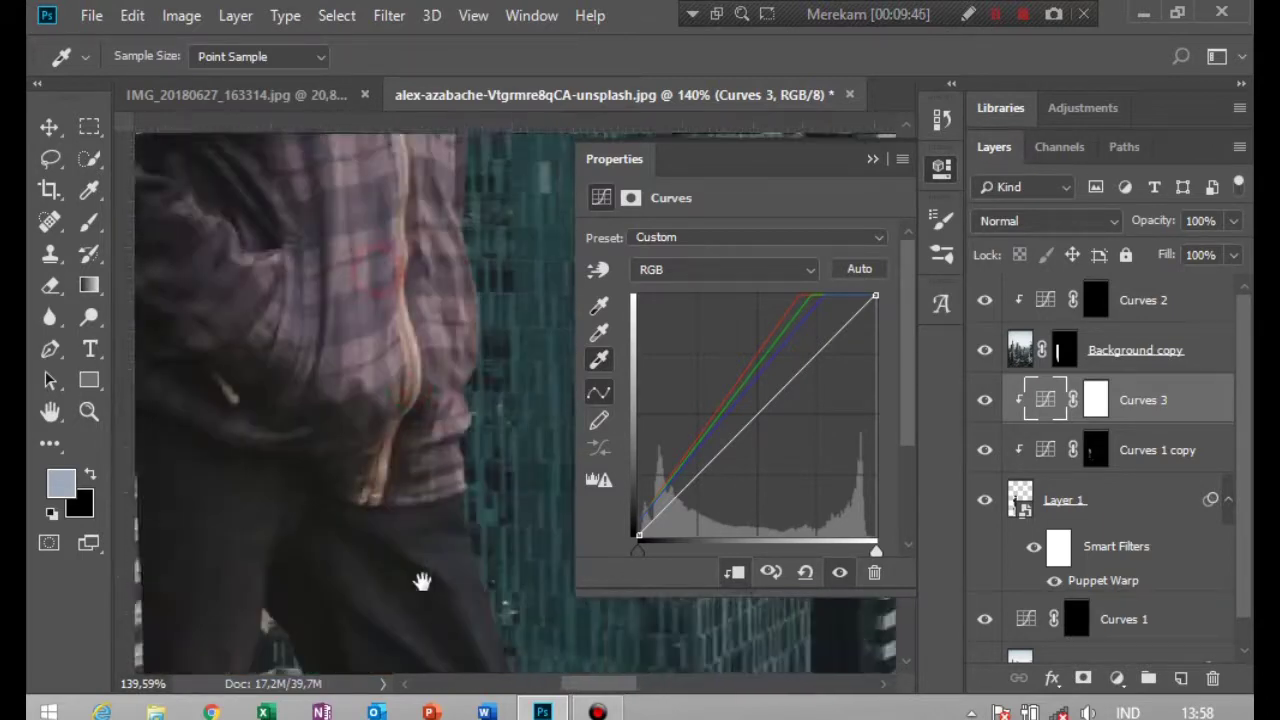
left_click_drag(440, 400, 449, 606)
left_click_drag(440, 300, 445, 600)
left_click_drag(420, 350, 500, 500)
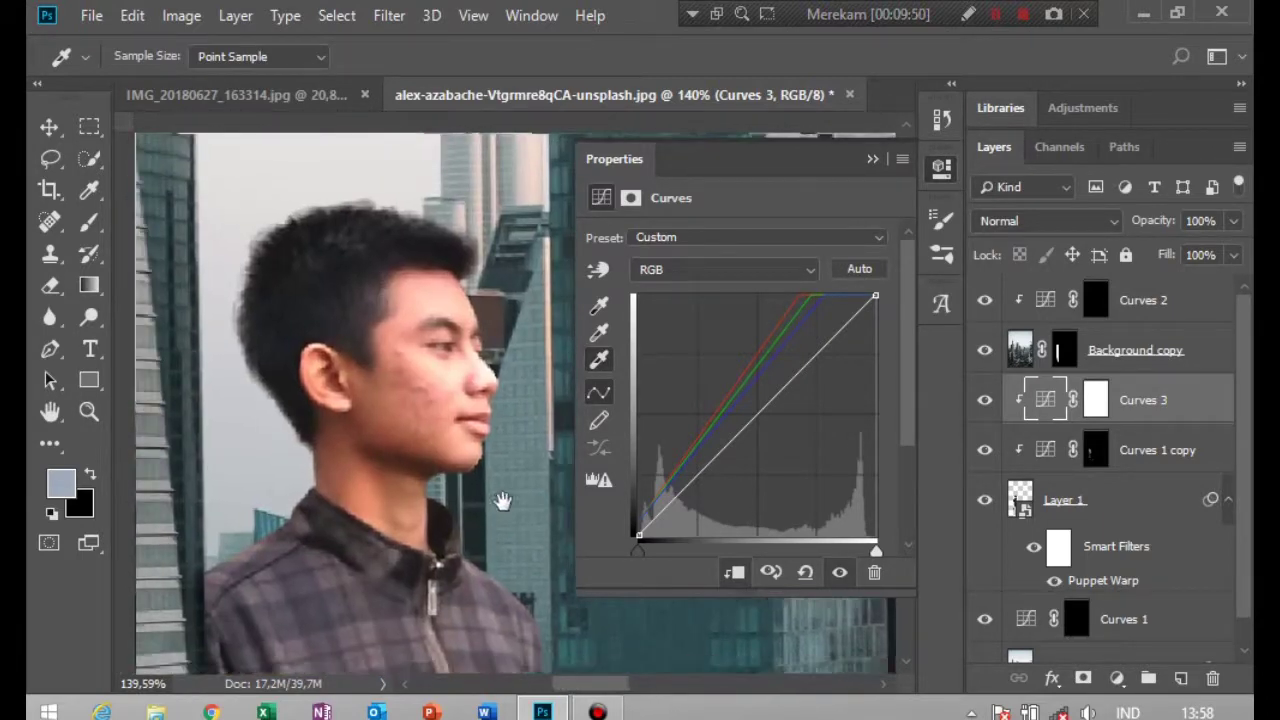
scroll(503, 502, "down", 3)
scroll(503, 502, "down", 2)
left_click_drag(490, 455, 480, 300)
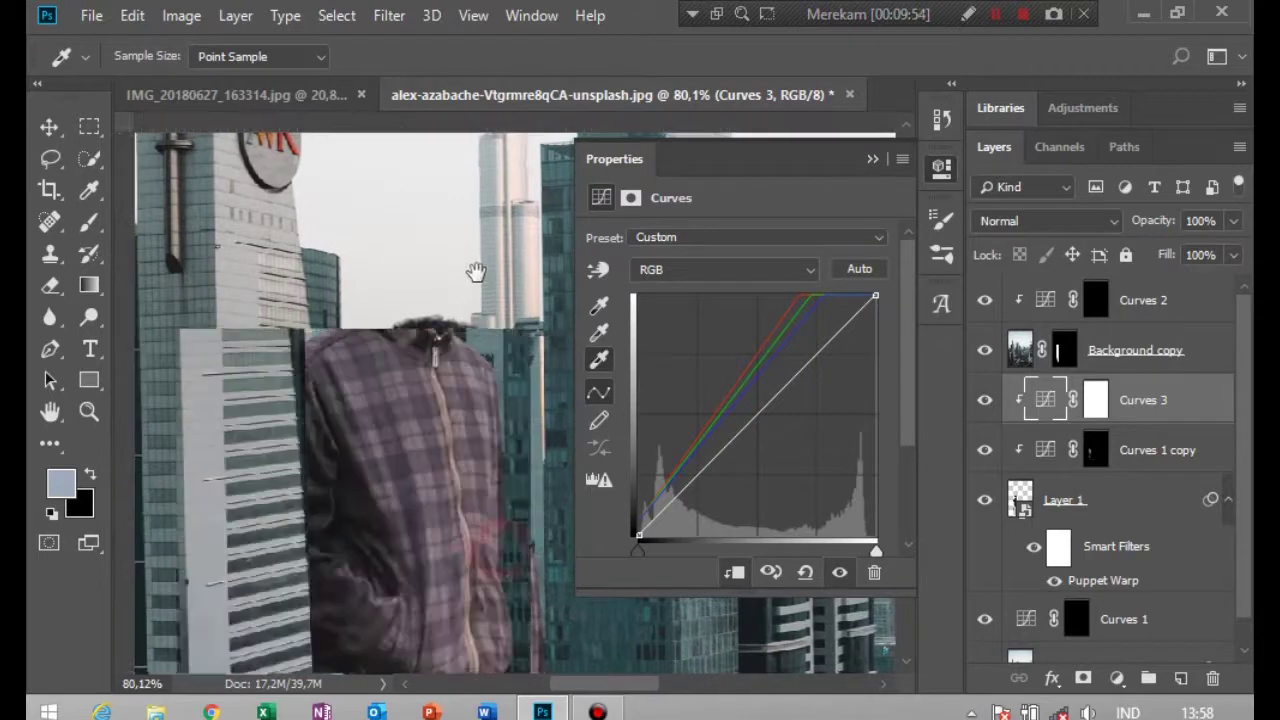
left_click_drag(440, 420, 435, 285)
left_click_drag(420, 520, 417, 314)
left_click_drag(414, 420, 414, 220)
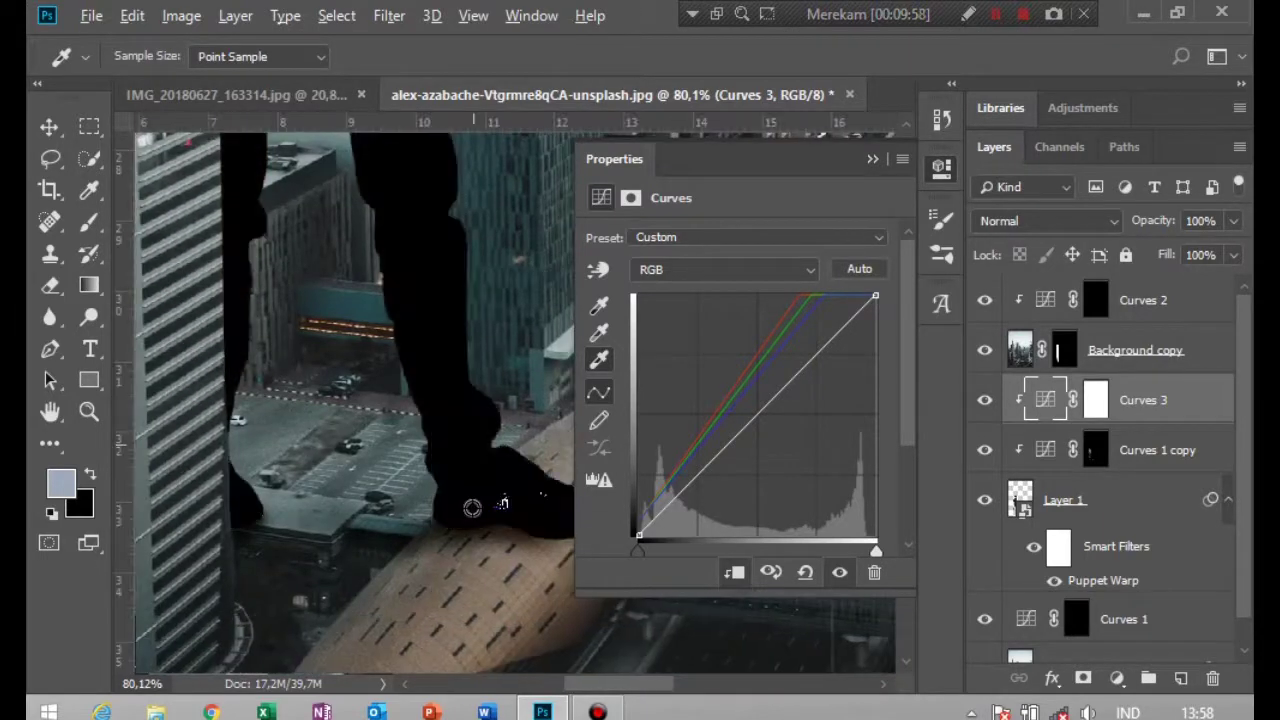
scroll(482, 525, "up", 8)
left_click(432, 447)
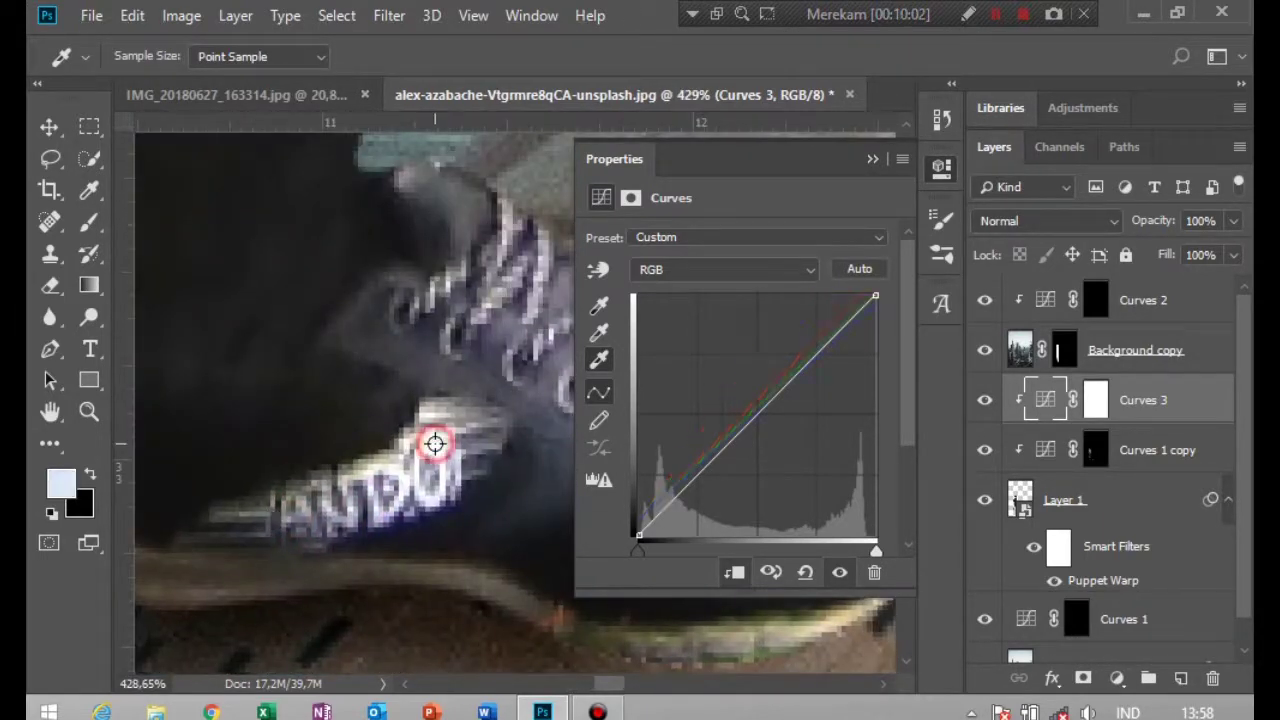
scroll(413, 502, "down", 3)
scroll(413, 502, "down", 2)
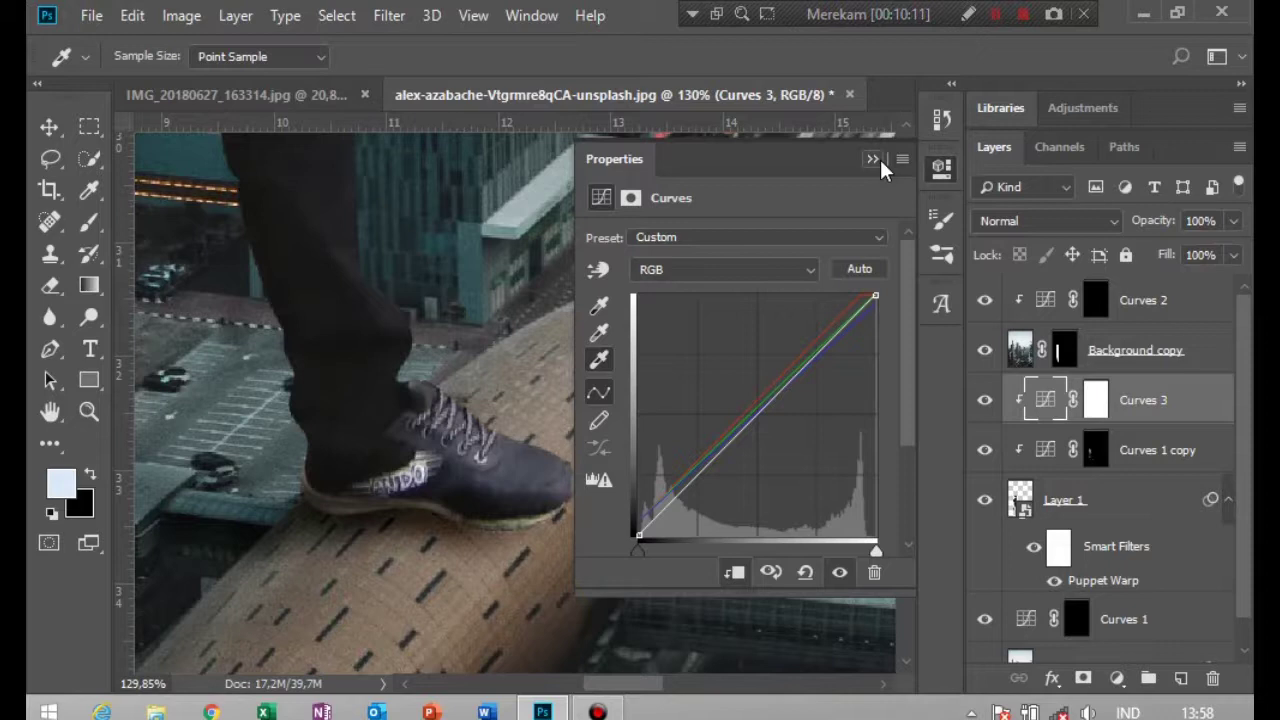
Duplicate Curves 3 below Layer 1 and clip the copy to the layer beneath.
left_click(874, 159)
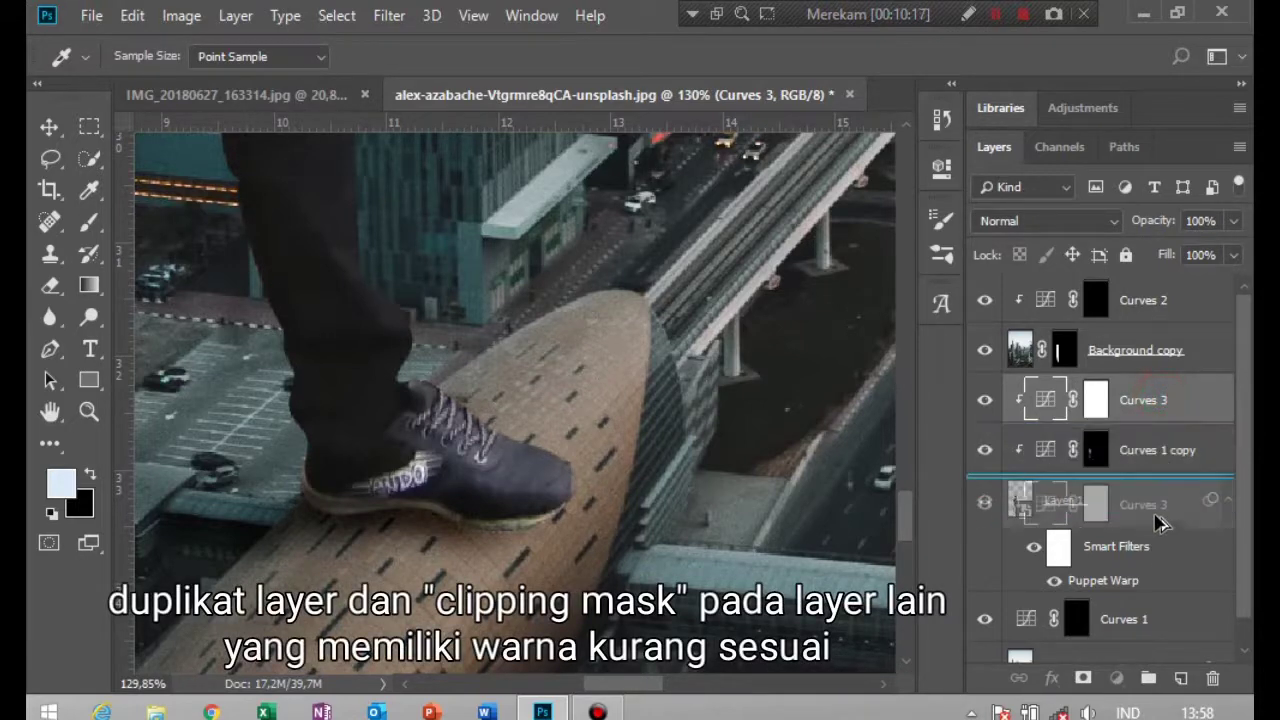
left_click_drag(1160, 448, 1160, 596)
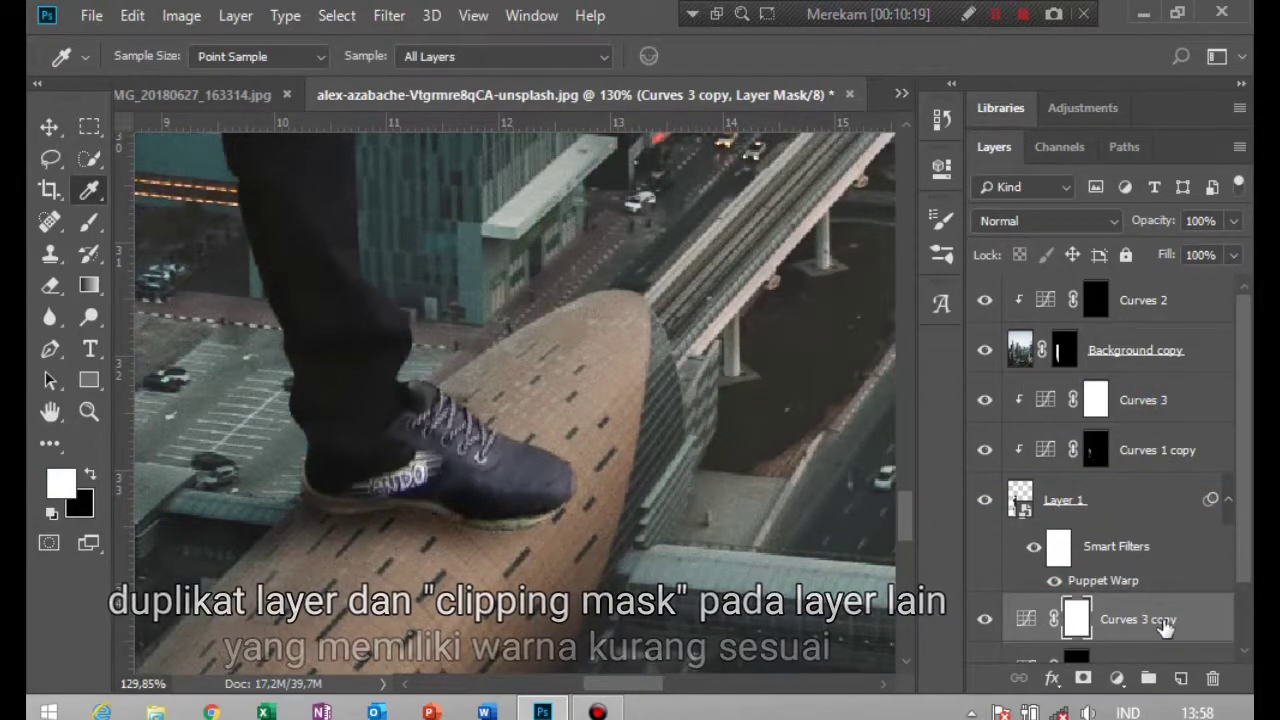
right_click(1165, 622)
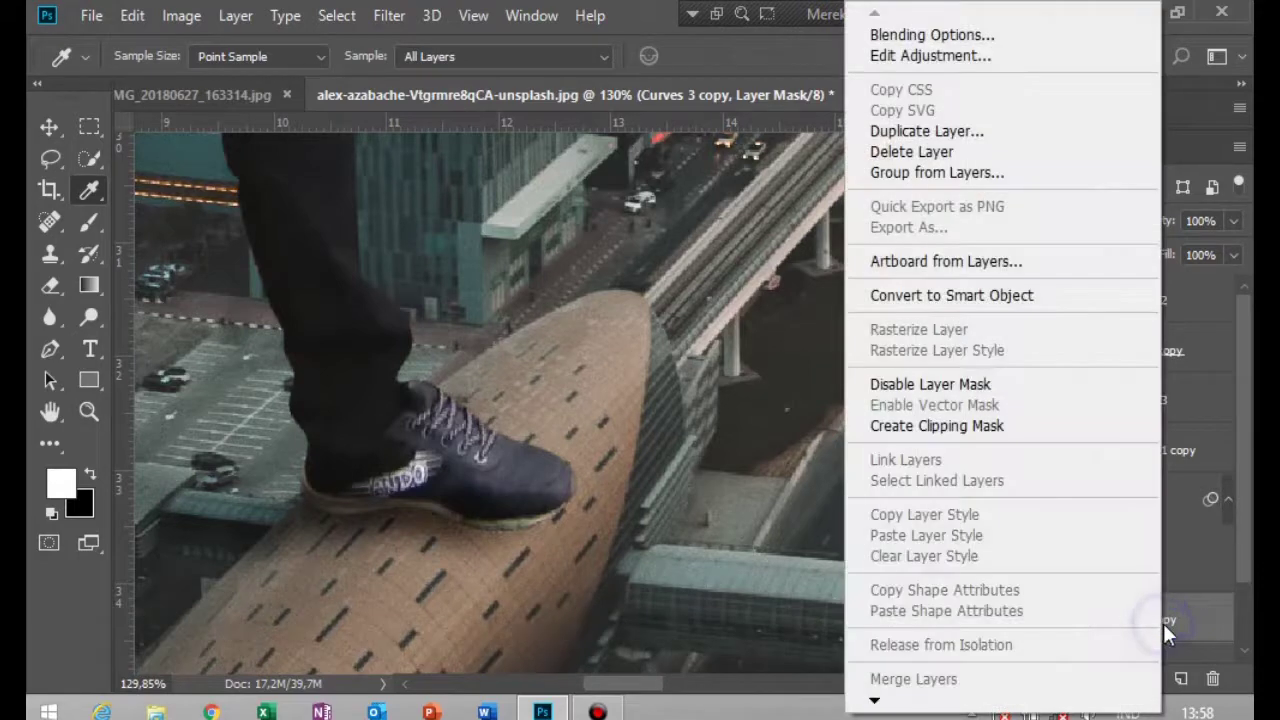
left_click(1048, 428)
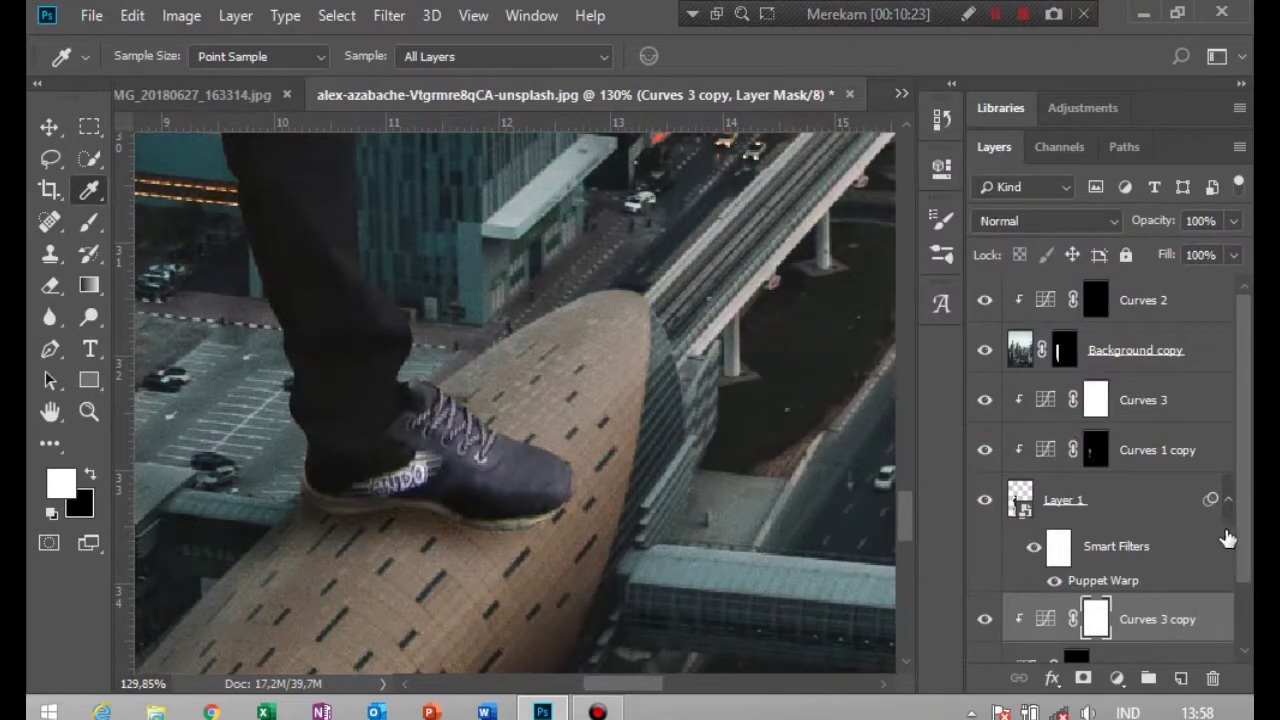
left_click(1240, 492)
Select Curves 3 and fit the whole composite on screen.
left_click(1183, 421)
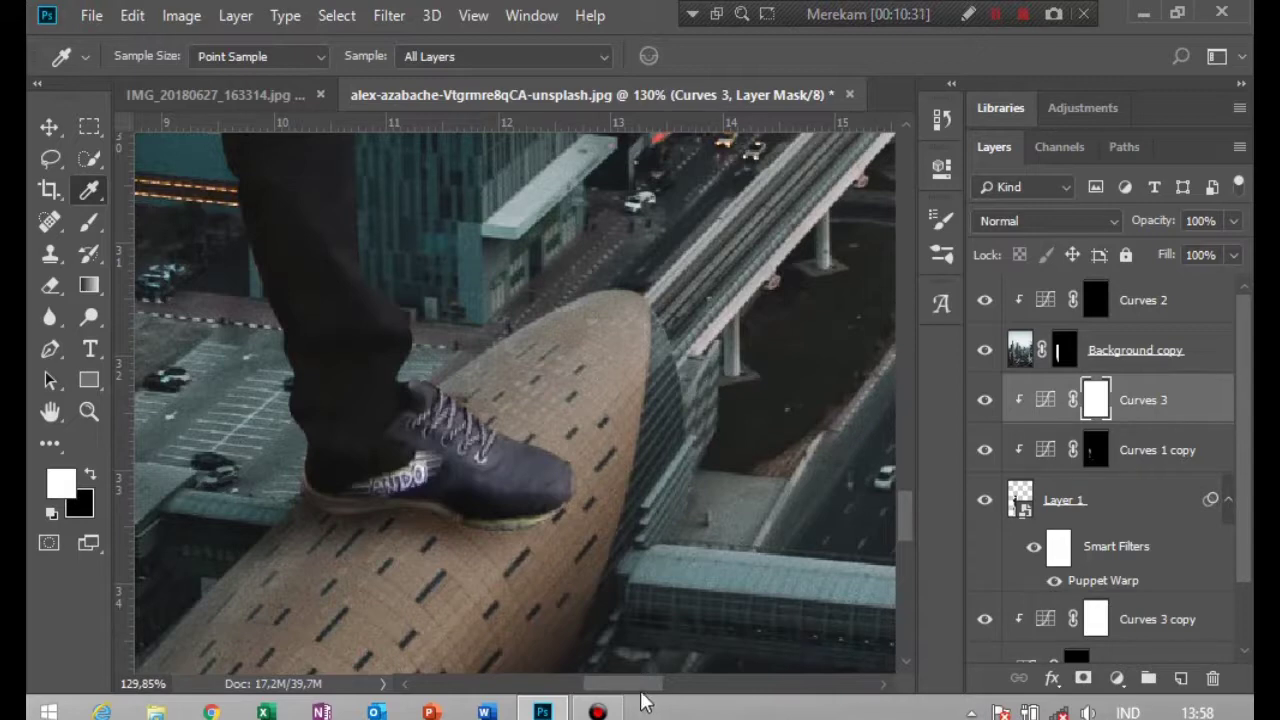
left_click_drag(645, 684, 614, 686)
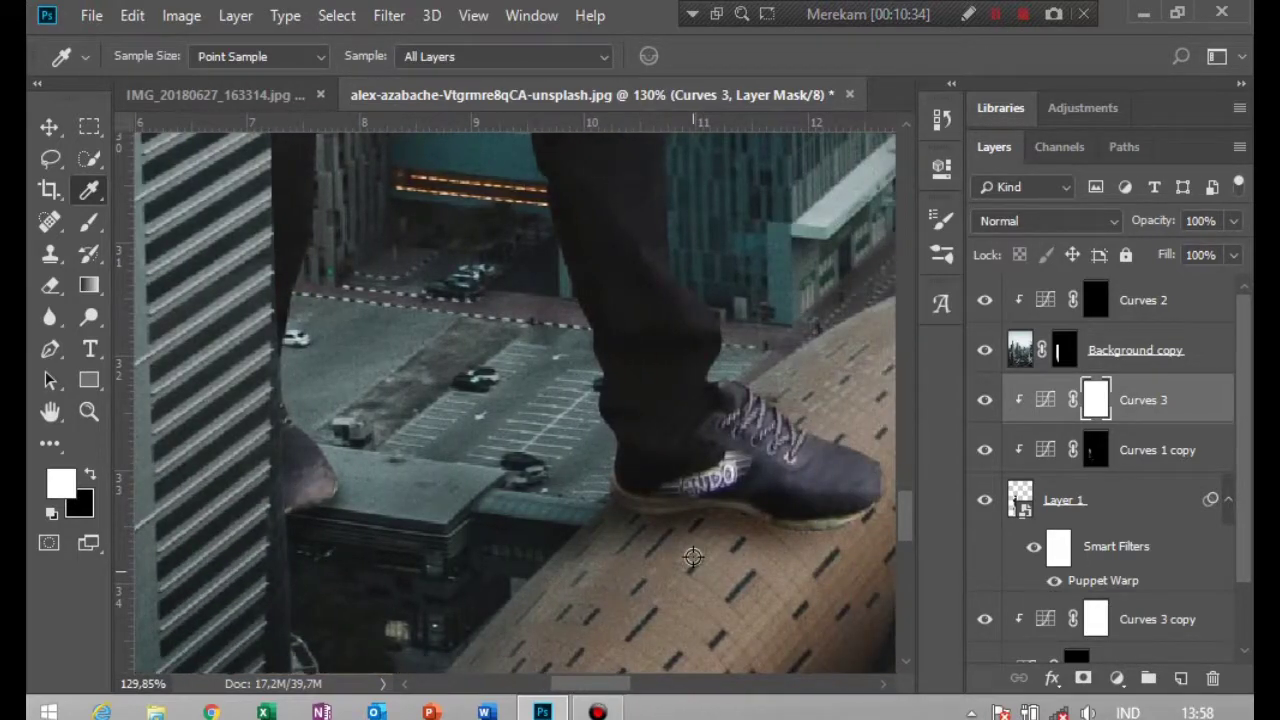
key("ctrl+0")
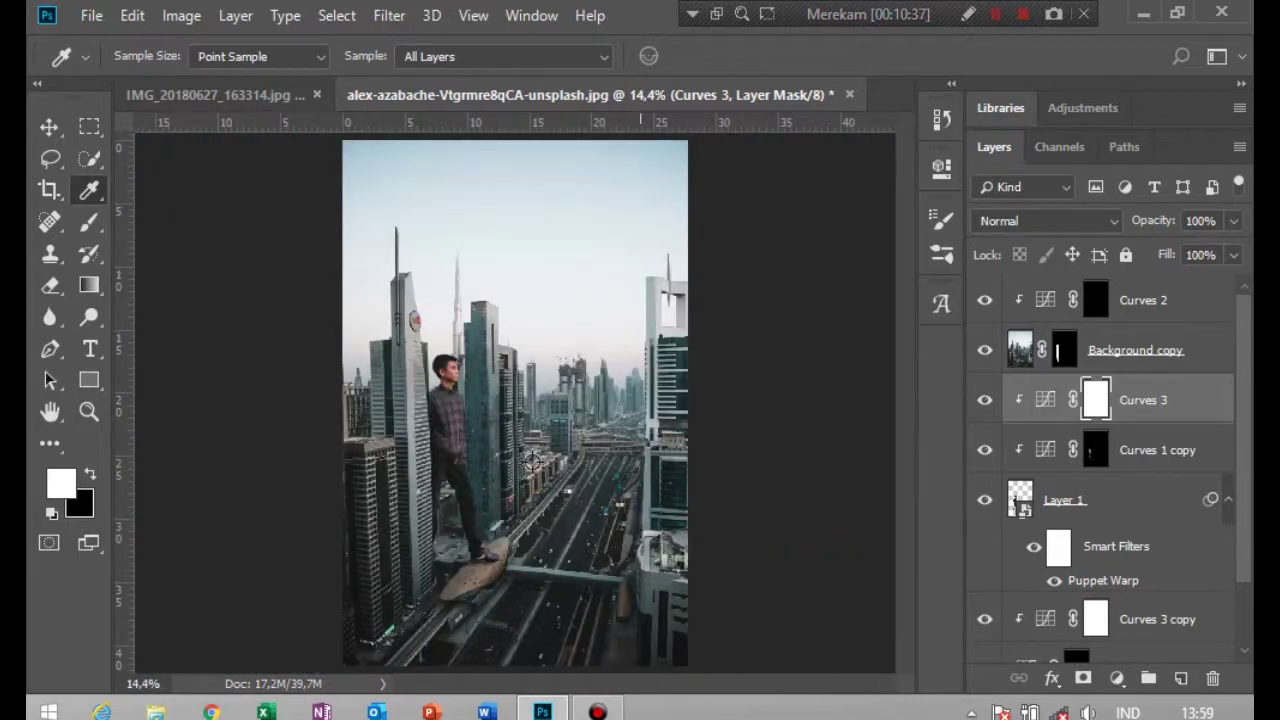
Zoom in on the man's shoe on the rooftop with the Move tool active.
left_click(49, 126)
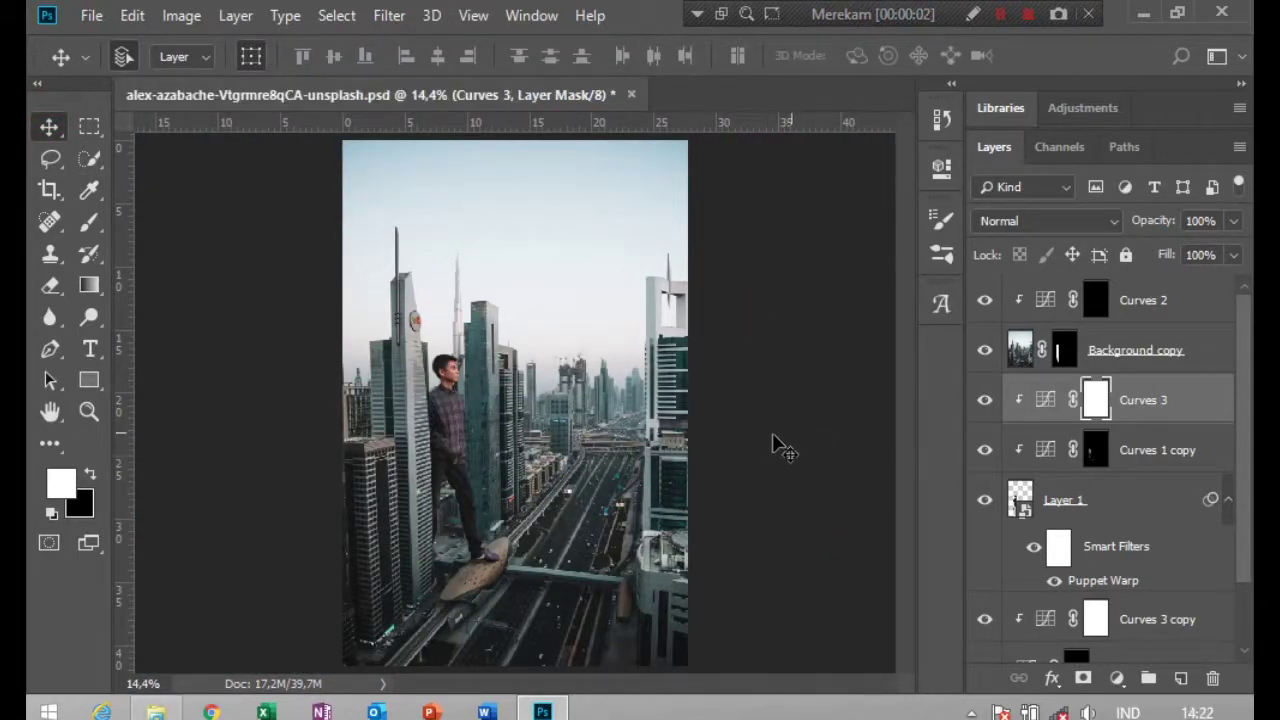
scroll(527, 537, "up", 1)
scroll(457, 557, "up", 3)
scroll(491, 600, "up", 3)
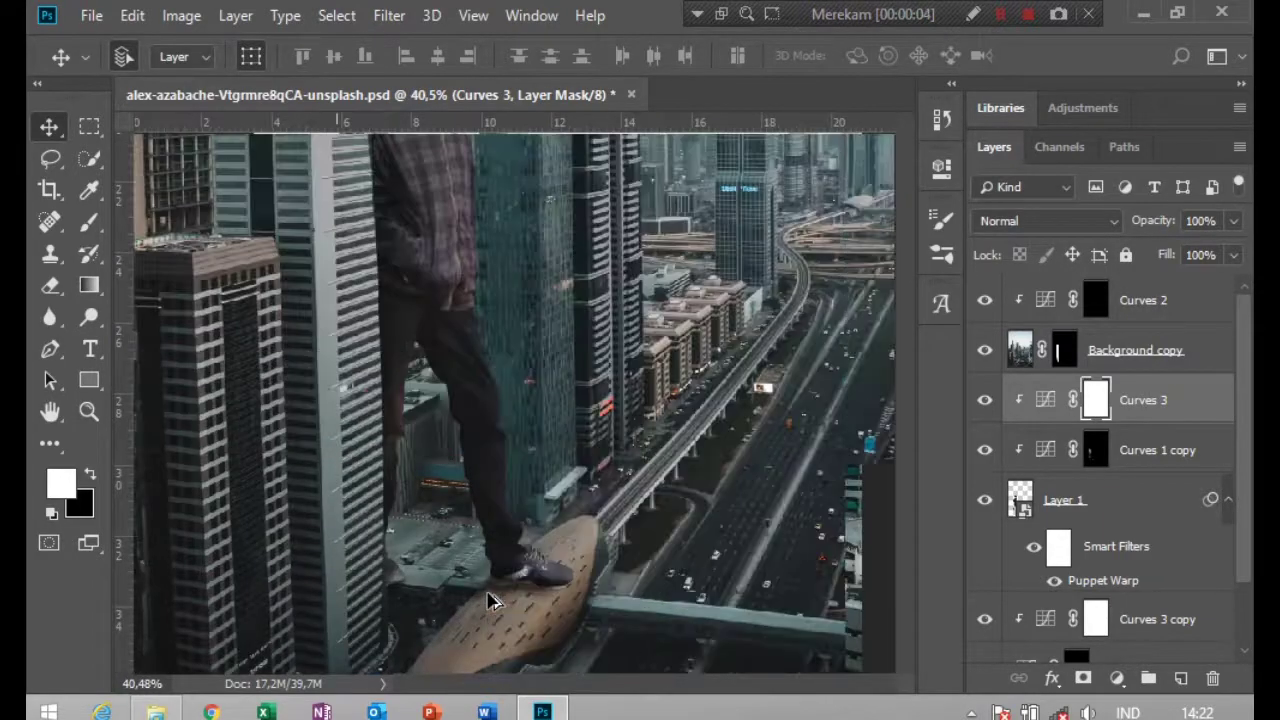
scroll(490, 600, "up", 2)
scroll(490, 600, "up", 1)
scroll(492, 600, "up", 1)
scroll(494, 600, "up", 5)
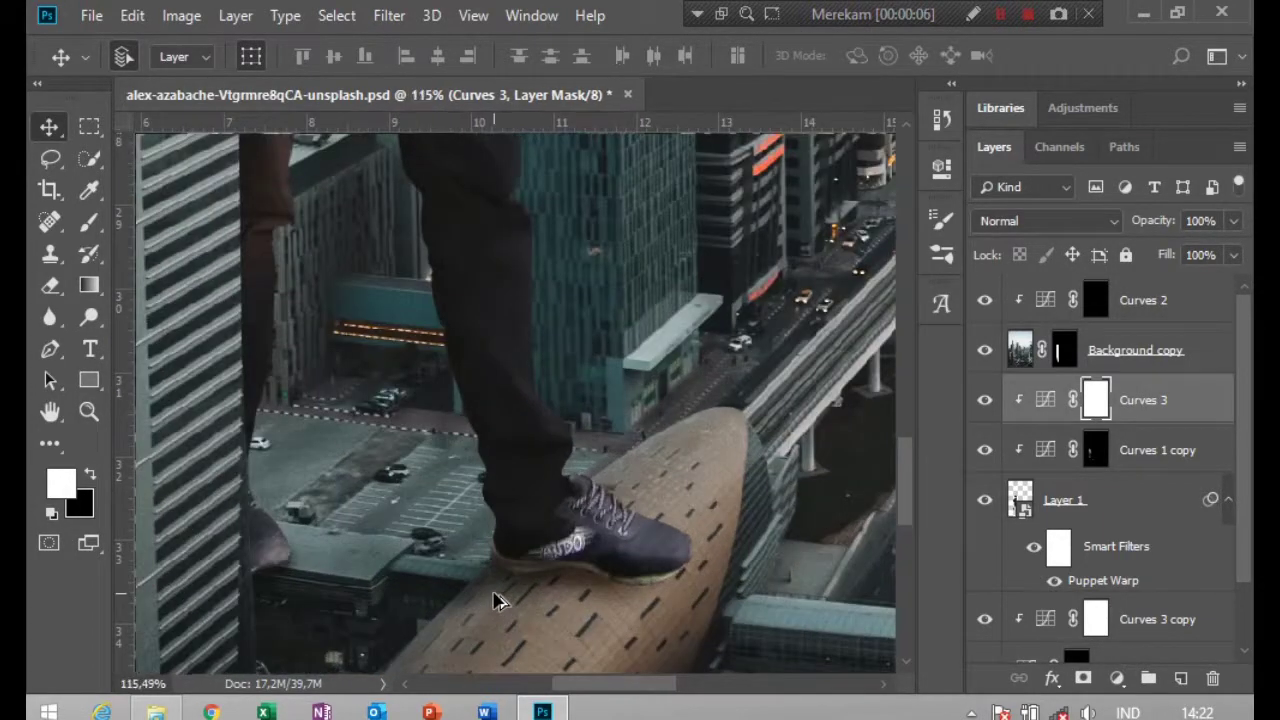
scroll(497, 600, "up", 1)
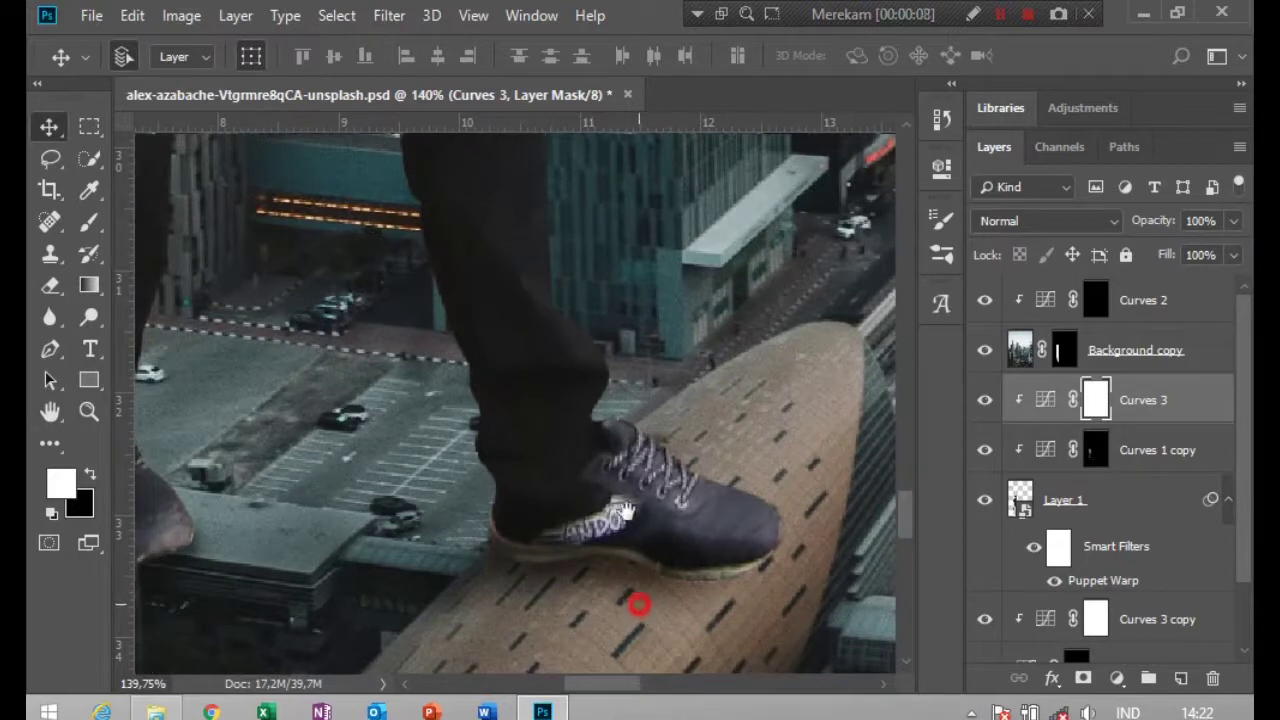
left_click_drag(640, 606, 594, 418)
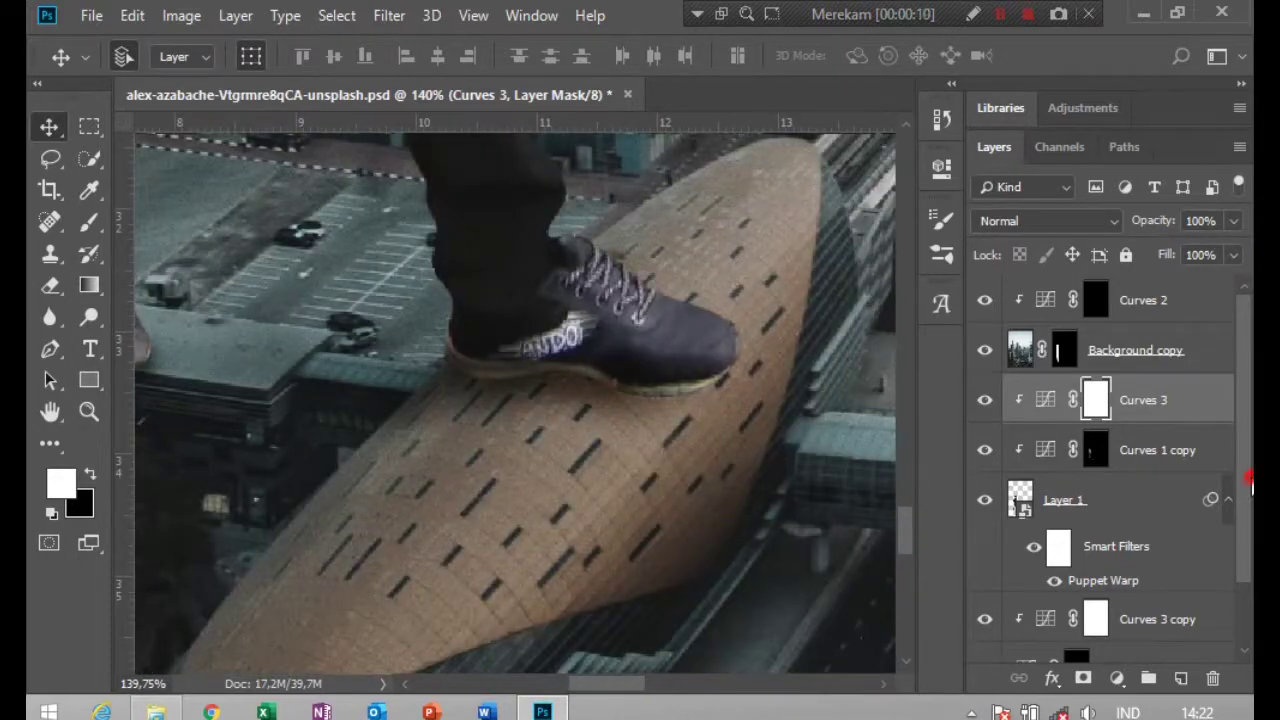
mouse_move(1246, 486)
left_mouse_down()
mouse_move(1250, 550)
mouse_move(1203, 592)
left_mouse_up()
Pull the Curves 1 midpoint slightly lower to darken it further.
left_click(1192, 591)
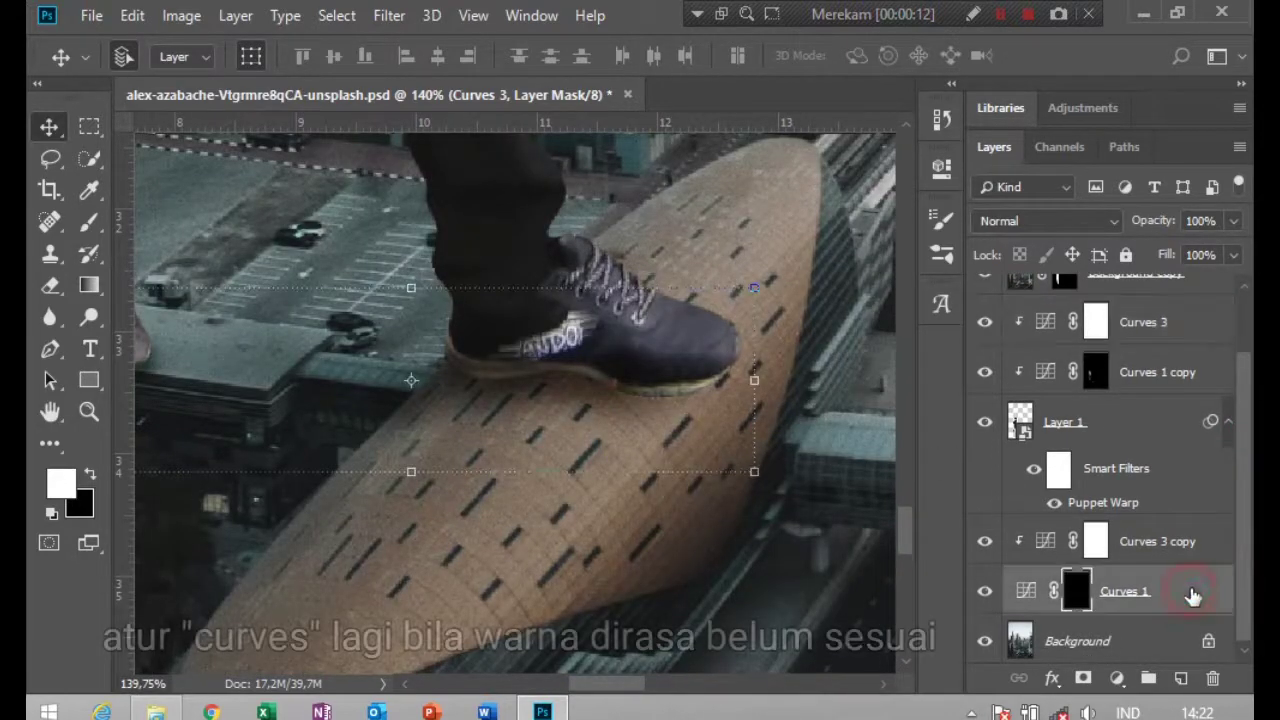
double_click(1030, 592)
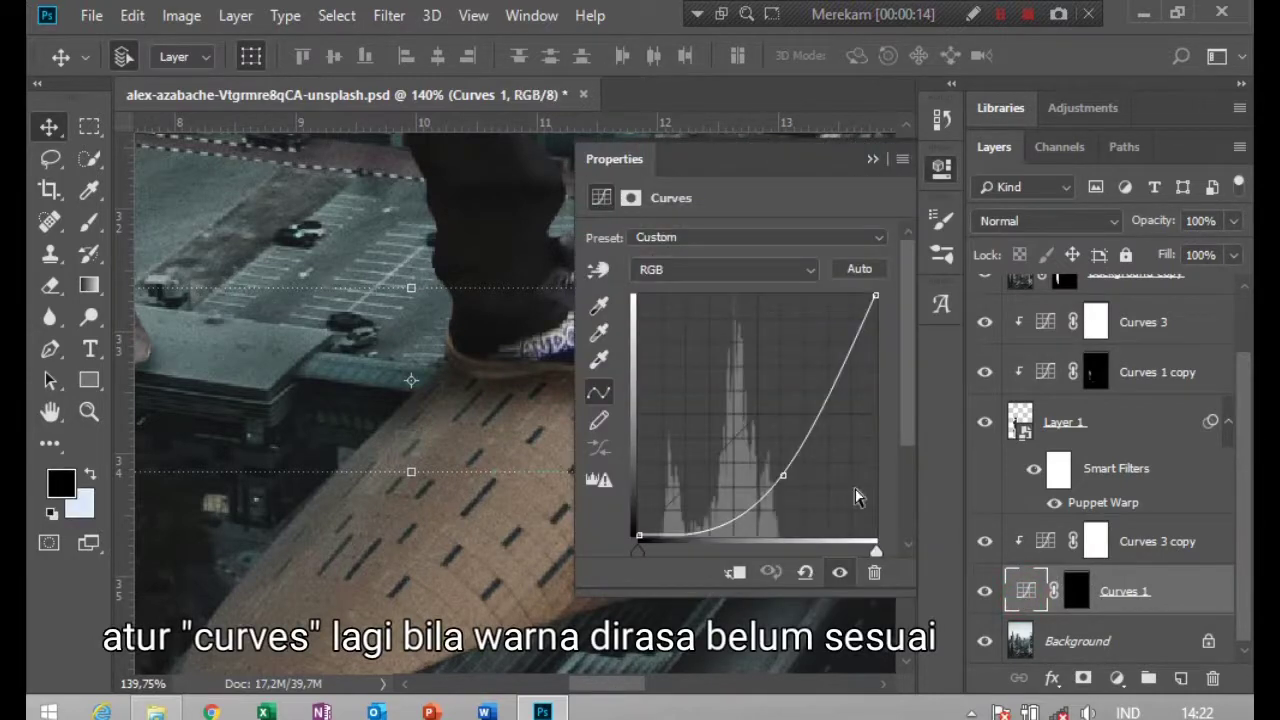
left_click_drag(786, 481, 778, 490)
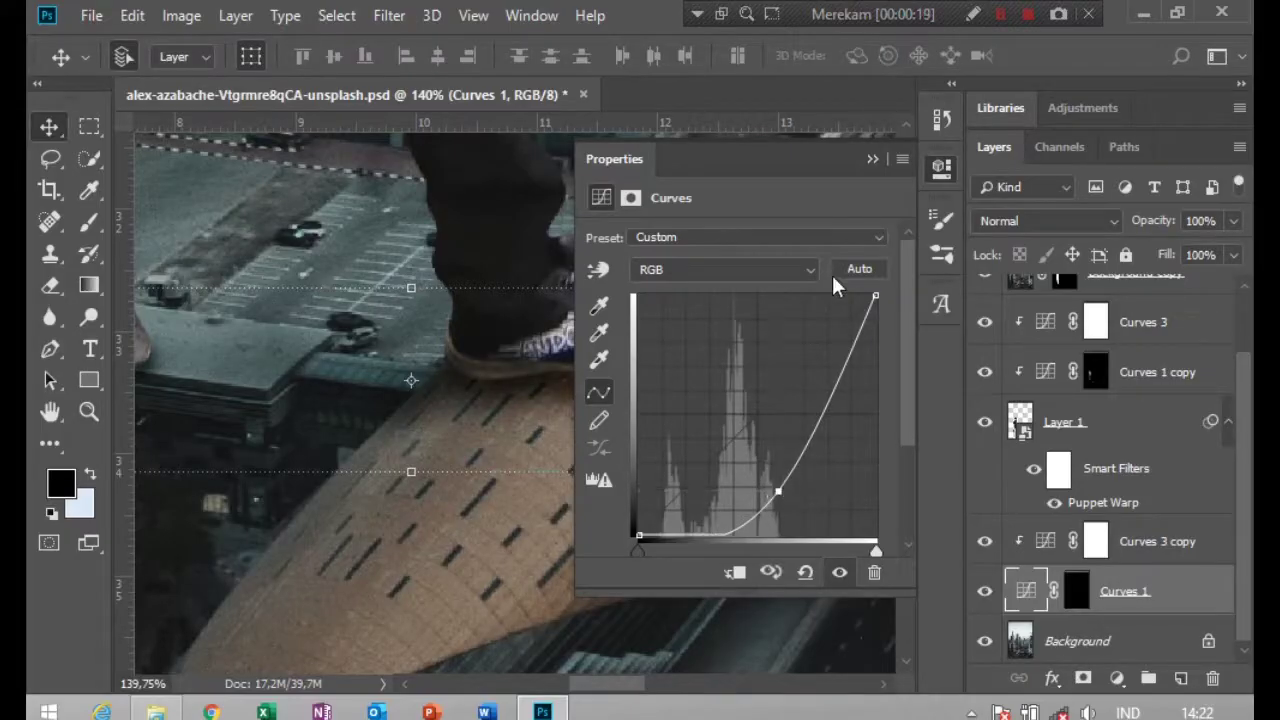
left_click(872, 159)
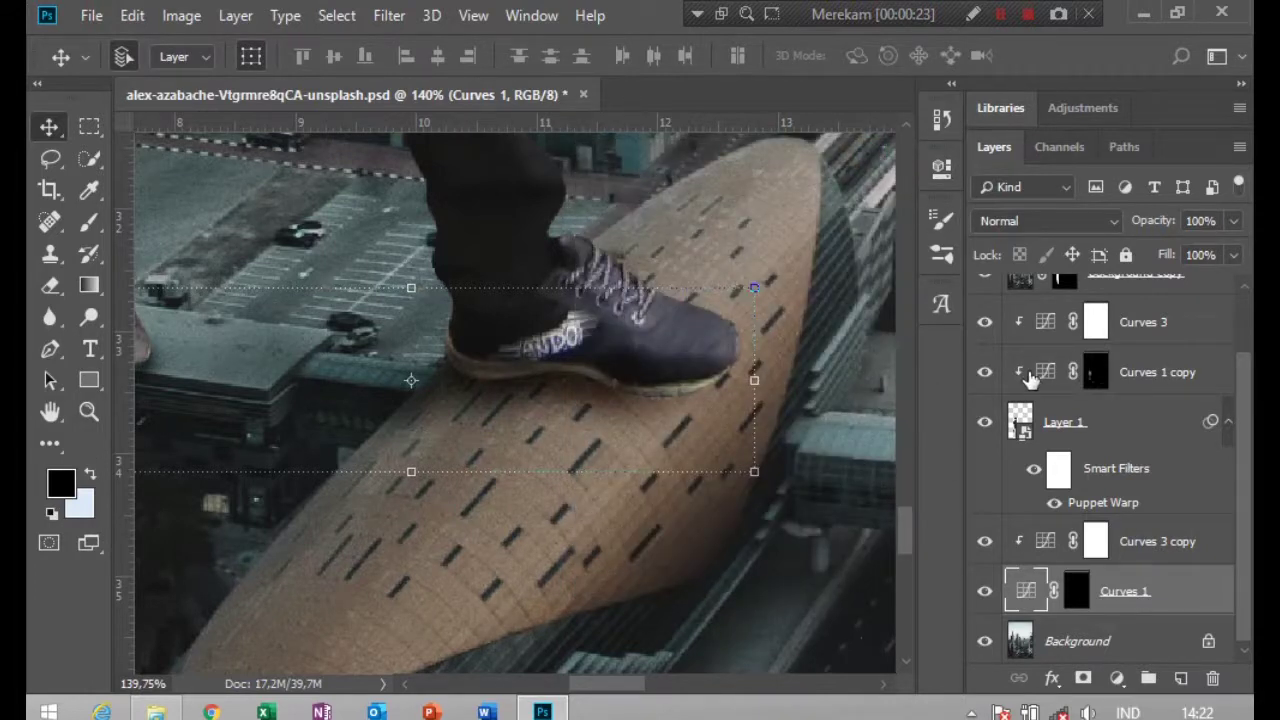
Pull the Curves 1 copy midpoint down to deepen its darkening.
double_click(1045, 372)
left_click_drag(789, 457, 765, 501)
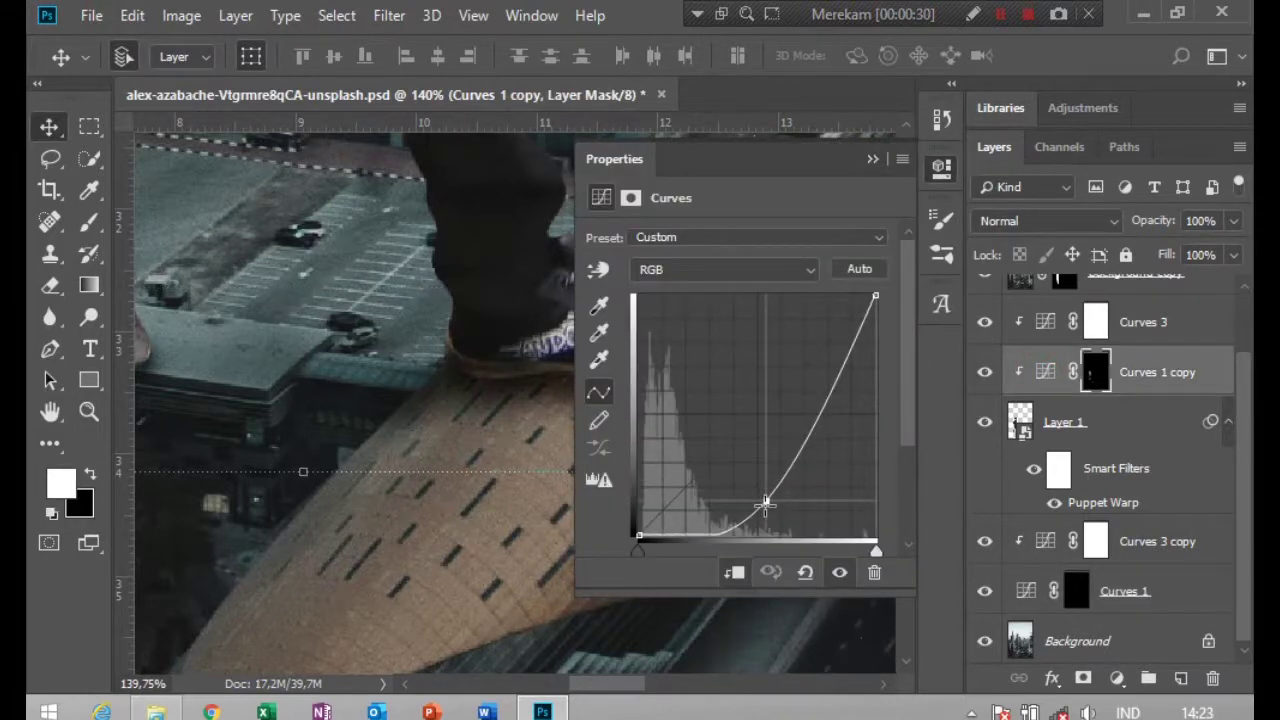
left_click(874, 158)
scroll(900, 528, "up", 3)
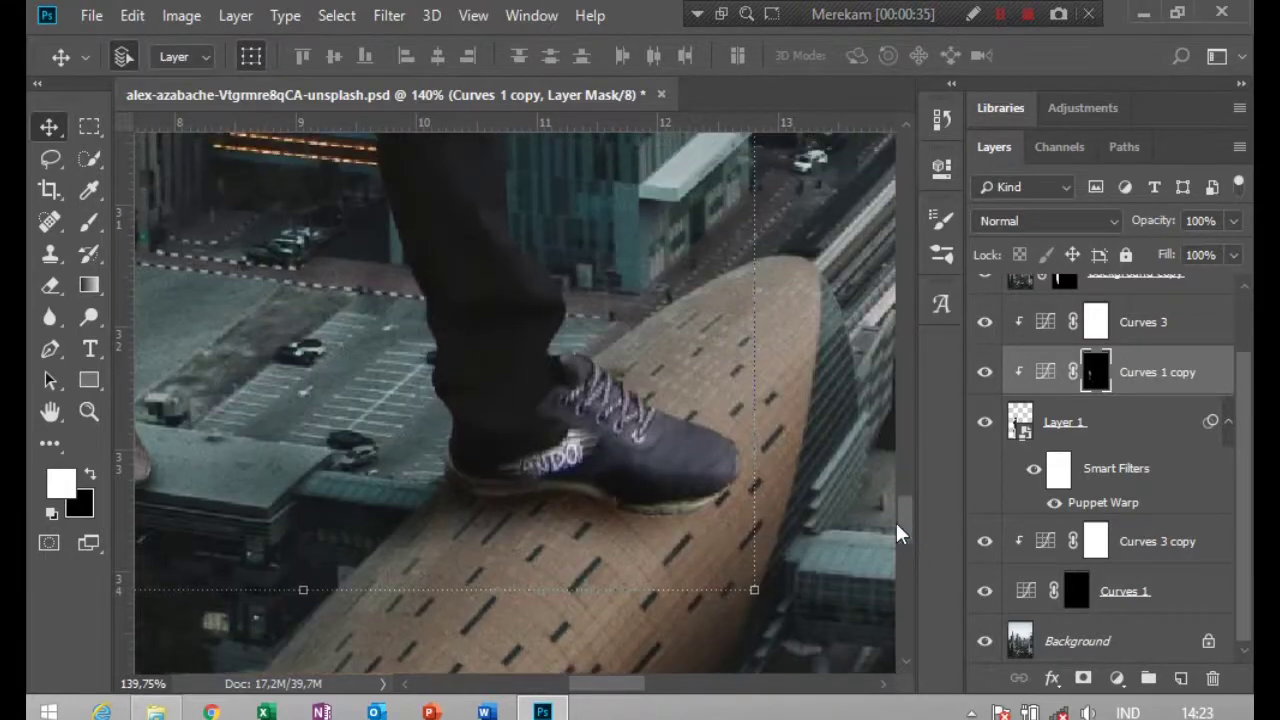
Paint white at 21% brush opacity on the Curves 1 copy mask over the shoe logo.
key("ctrl+d")
key("b")
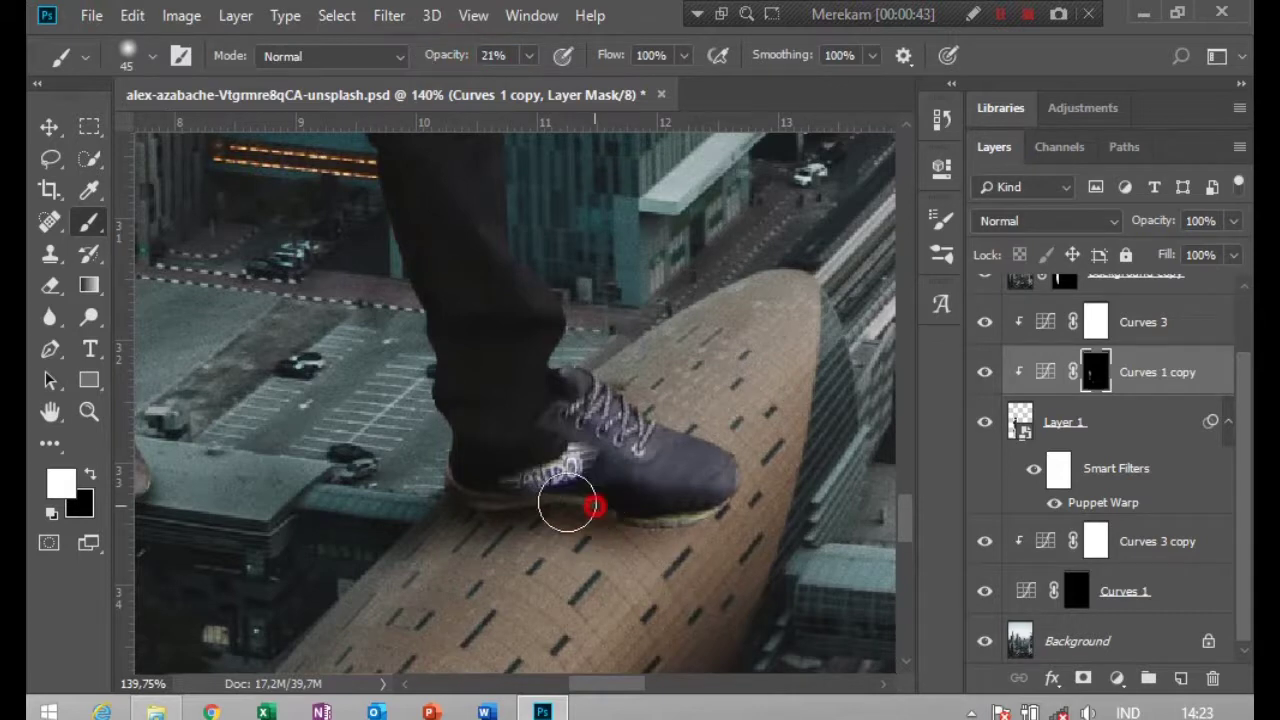
mouse_move(567, 505)
left_mouse_down()
mouse_move(491, 503)
mouse_move(586, 509)
mouse_move(465, 500)
left_mouse_up()
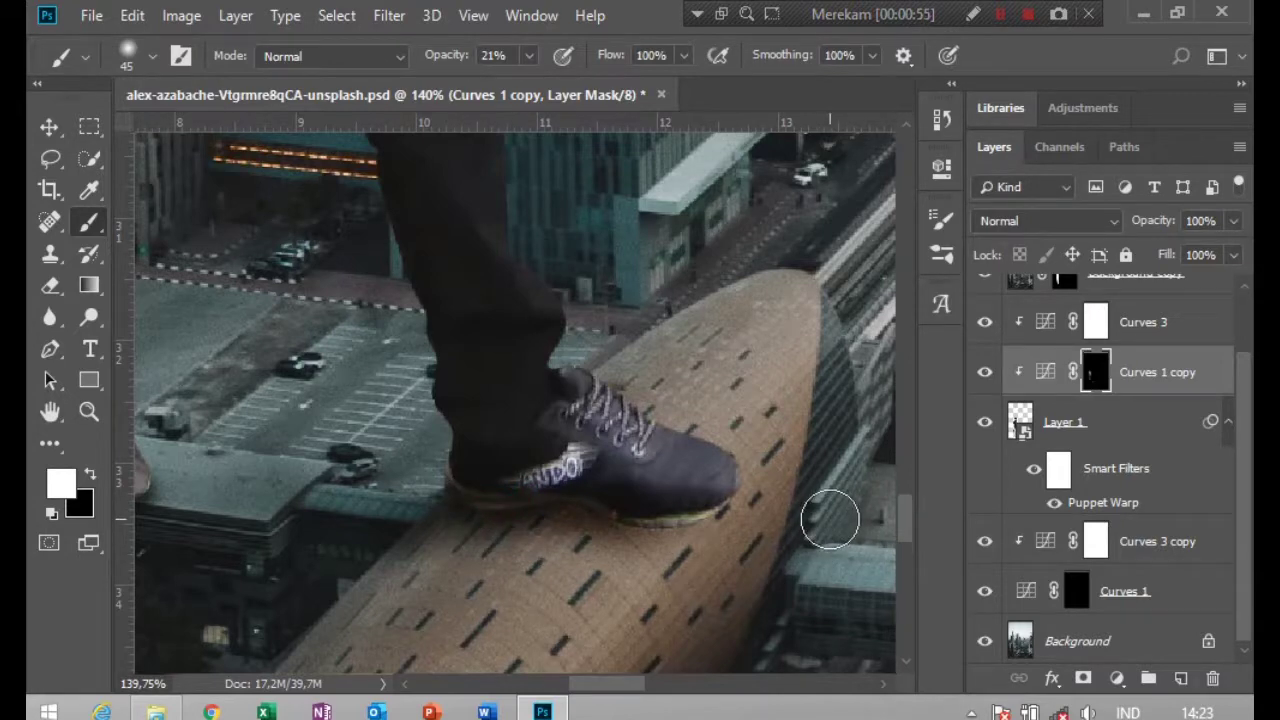
Fit the whole composite in the window, then return to the Move tool with nothing selected.
key("ctrl+minus")
key("ctrl+minus")
key("ctrl+minus")
key("ctrl+minus")
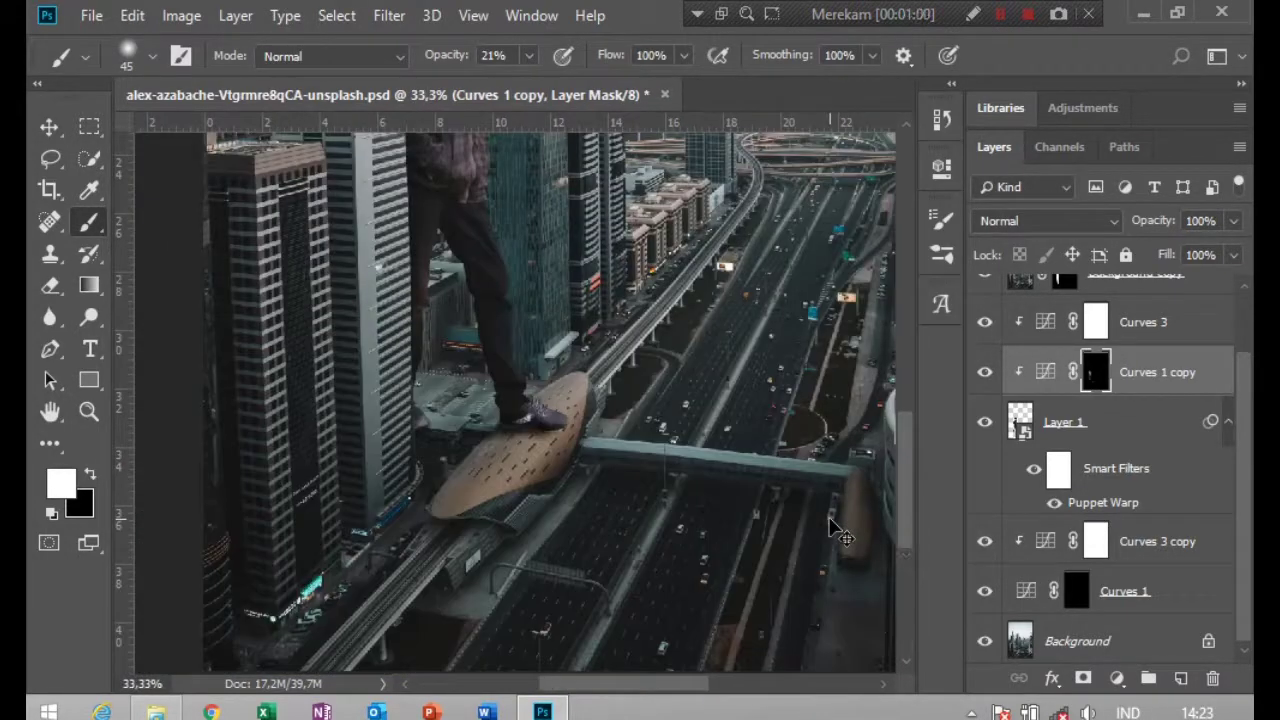
left_click(1027, 598)
key("ctrl+0")
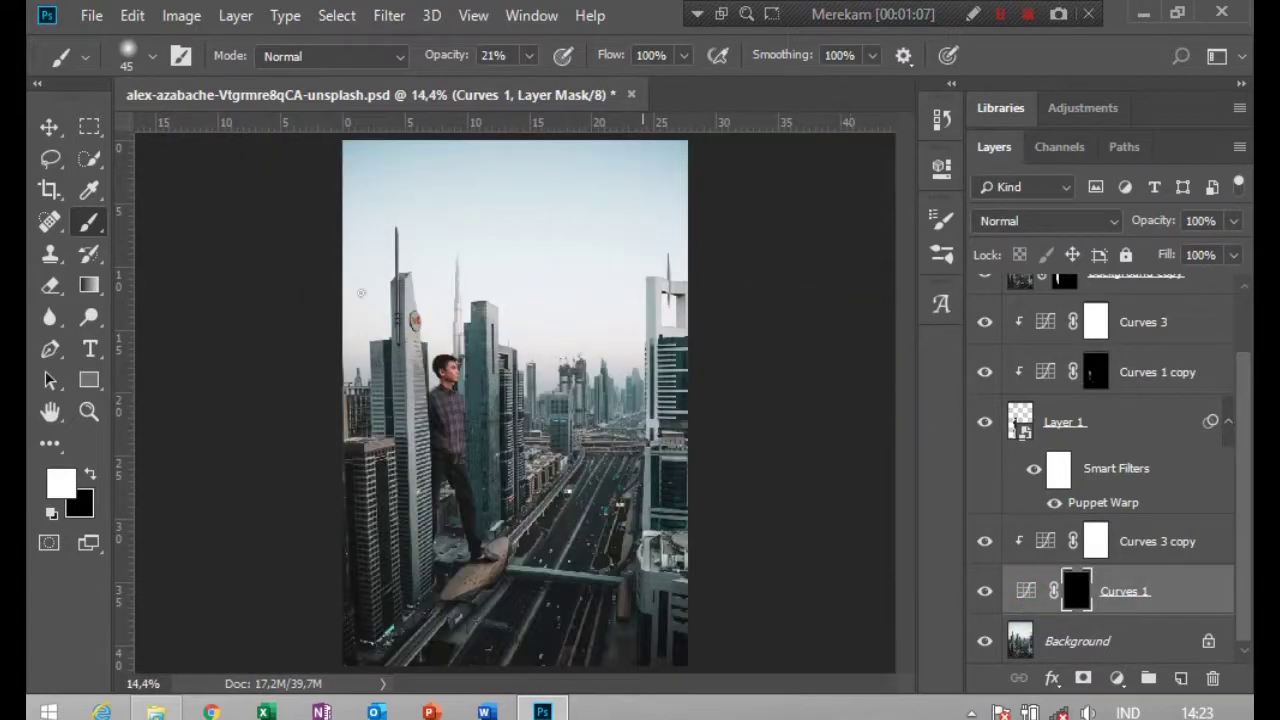
left_click(48, 126)
left_click(777, 371)
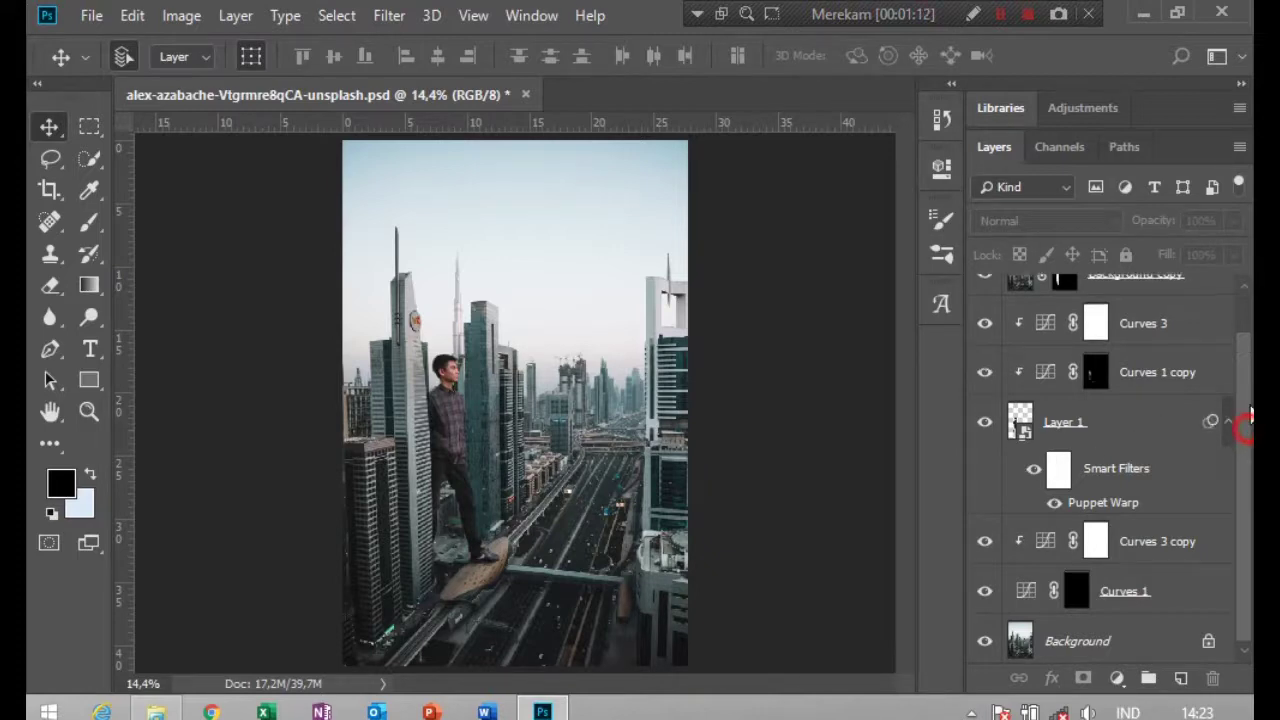
Add a Color Lookup adjustment using the Fuji ETERNA 250D Kodak 2395 3DLUT on top of the stack.
scroll(1245, 425, "up", 2)
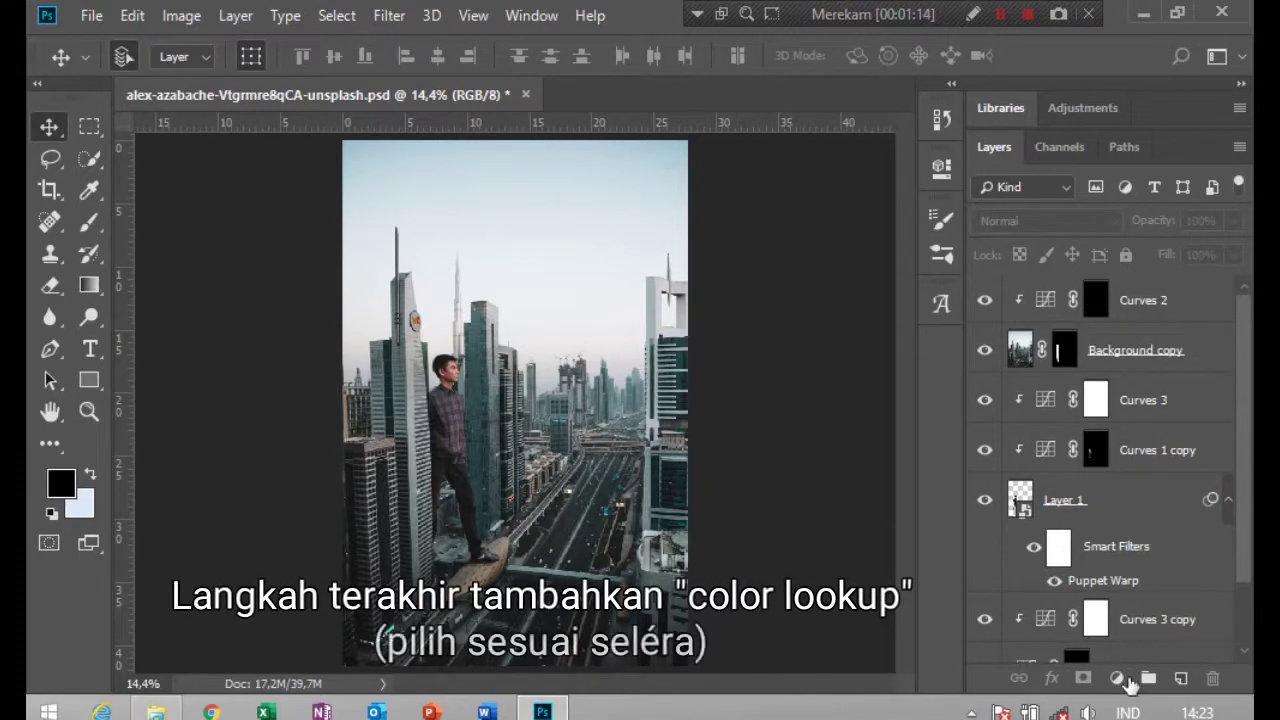
left_click(1116, 678)
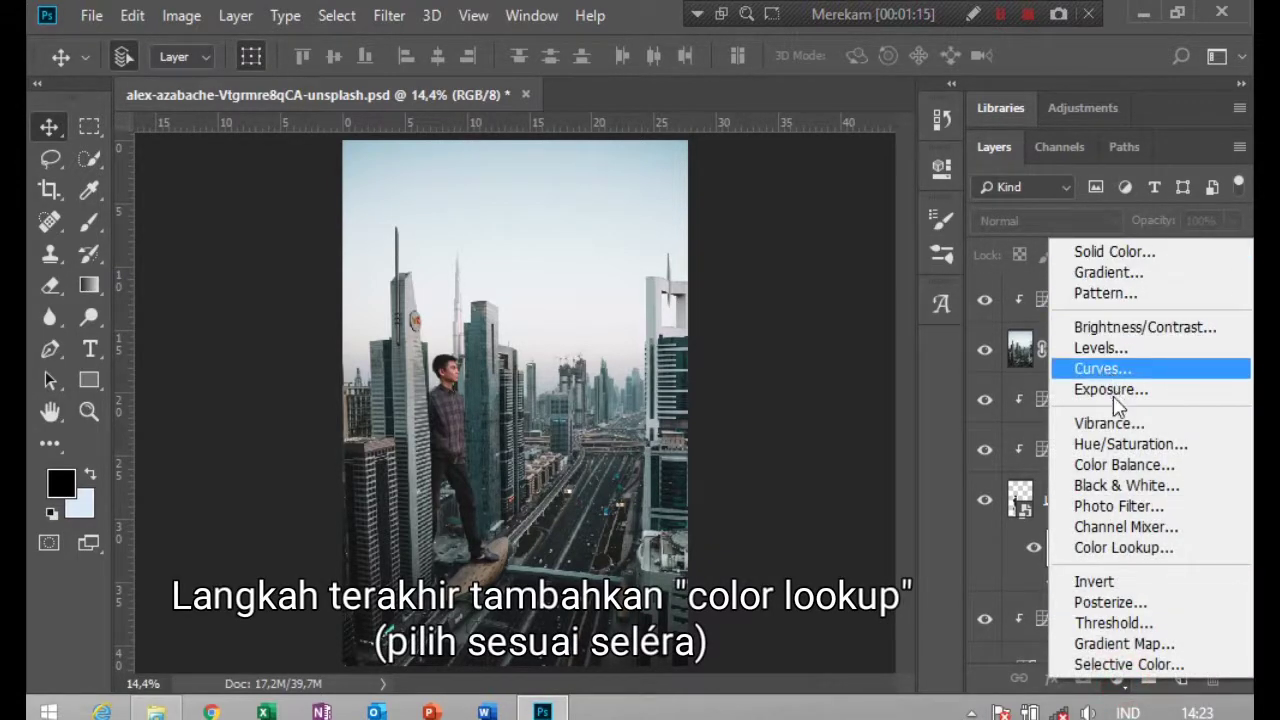
left_click(1124, 549)
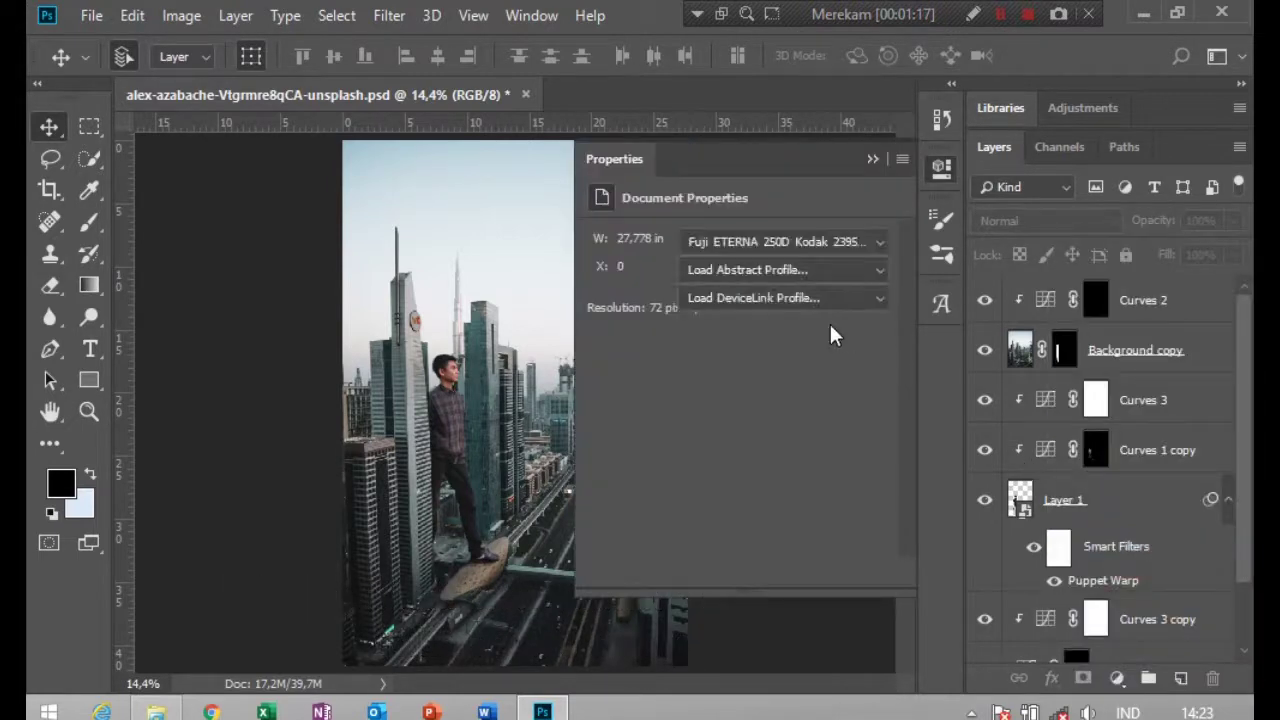
left_click(802, 243)
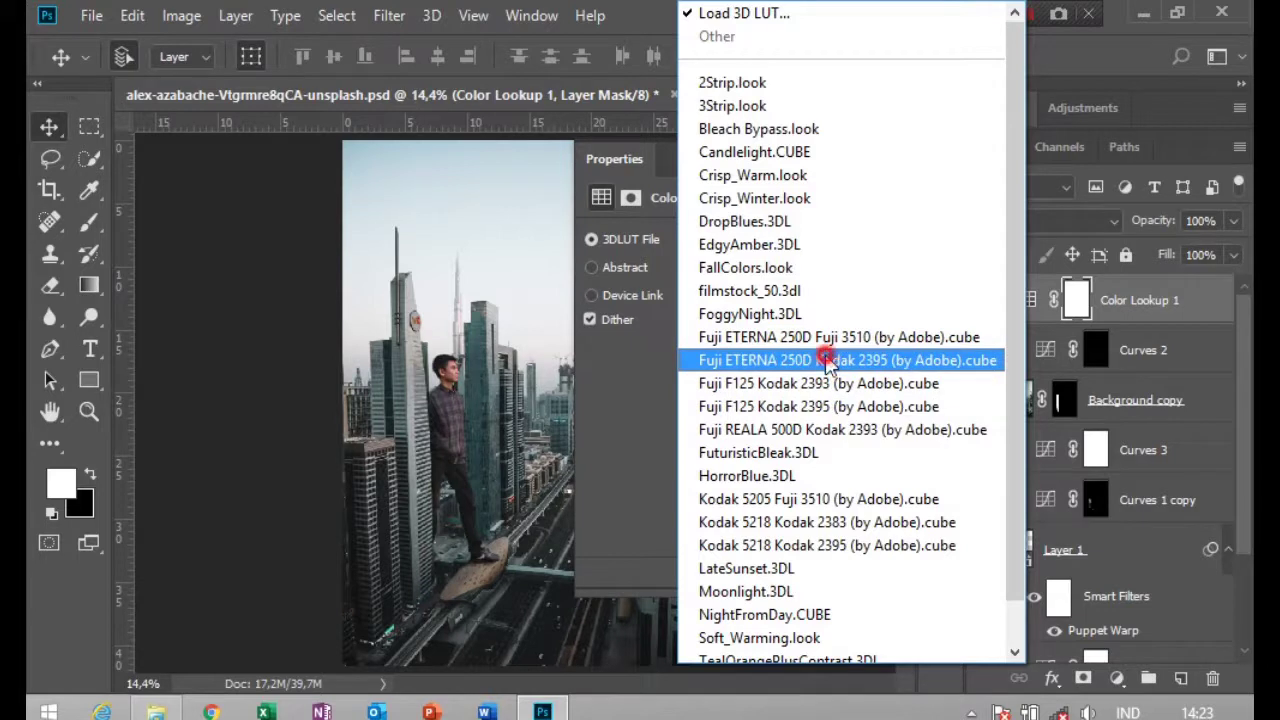
left_click(825, 358)
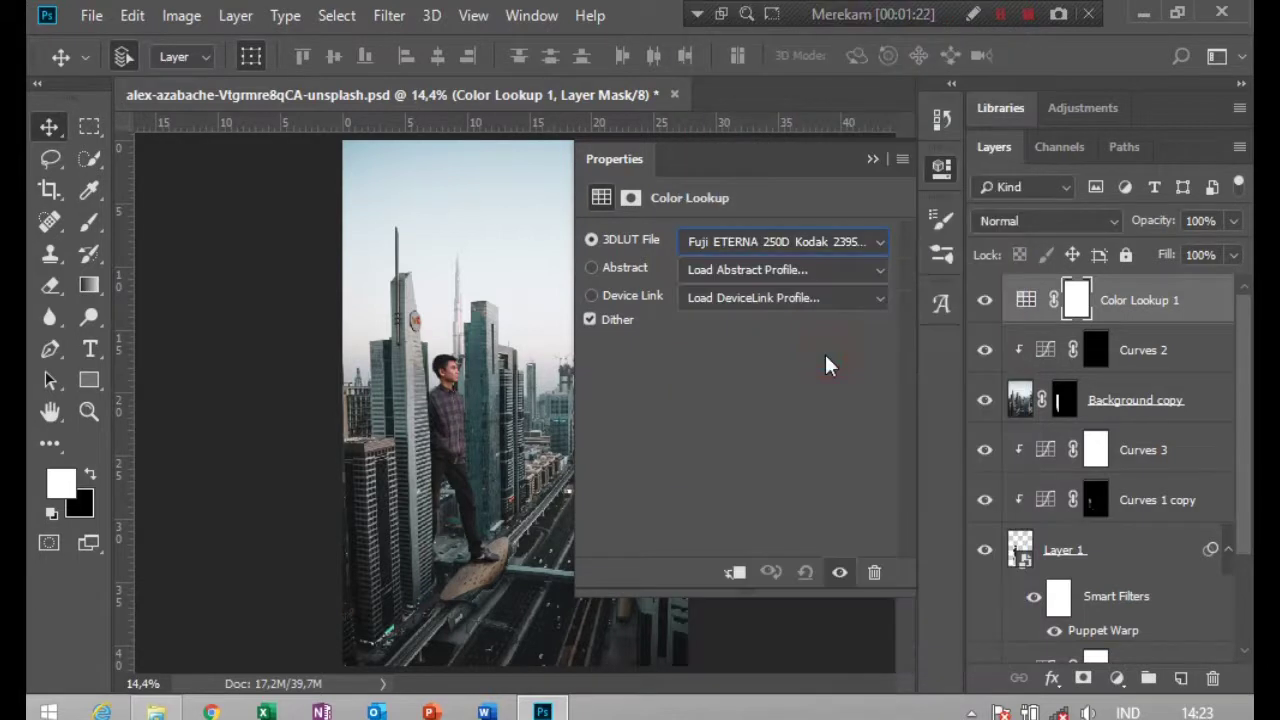
left_click(873, 162)
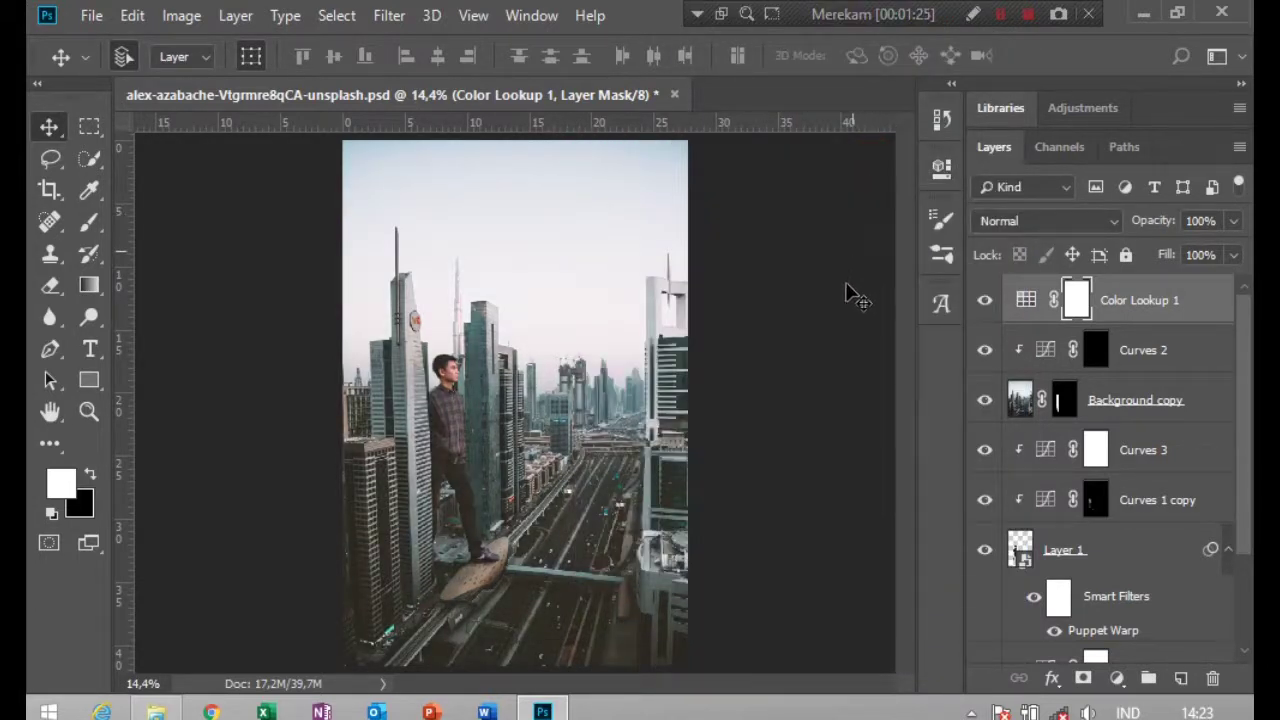
left_click(838, 335)
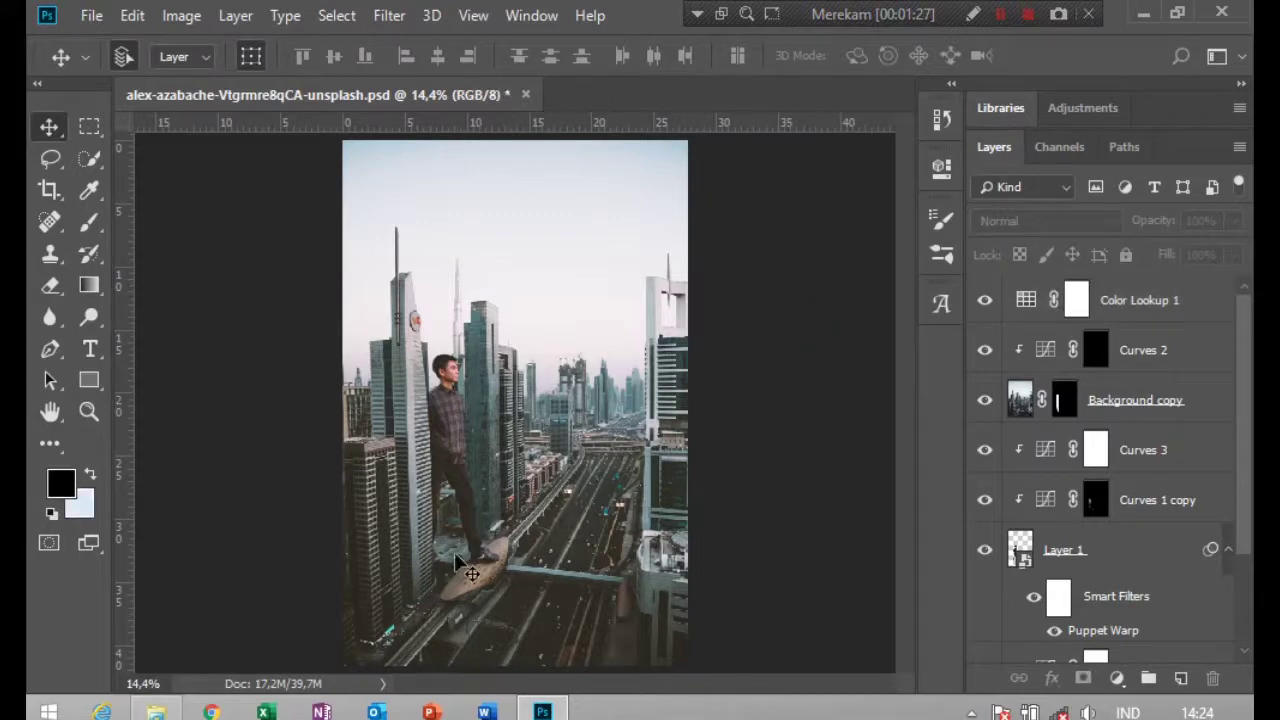
scroll(455, 535, "up", 5)
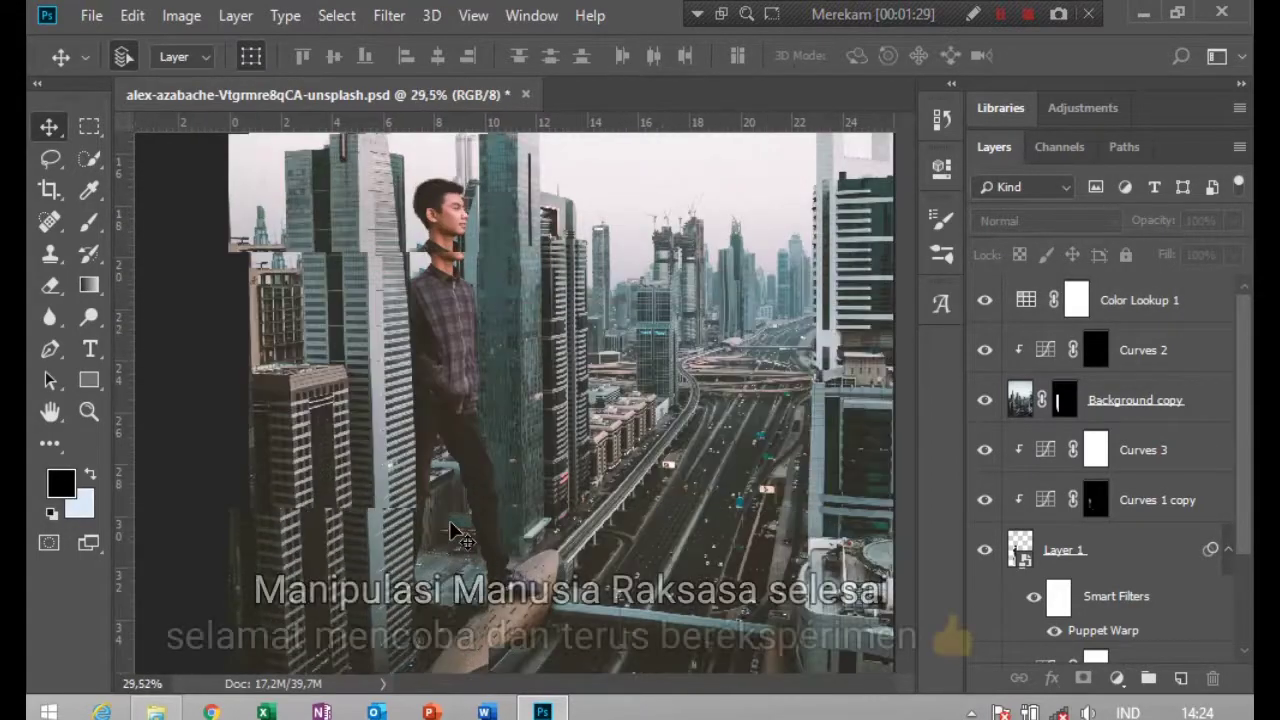
left_click_drag(455, 533, 602, 503)
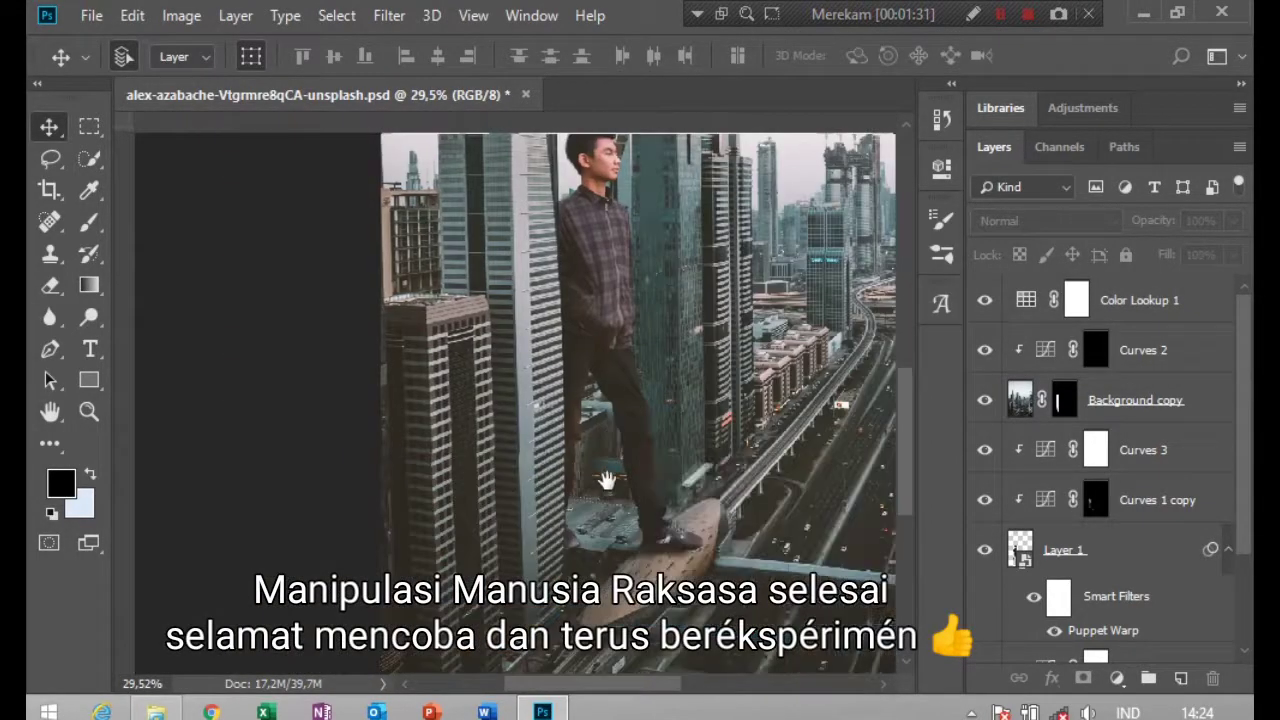
key("ctrl+r")
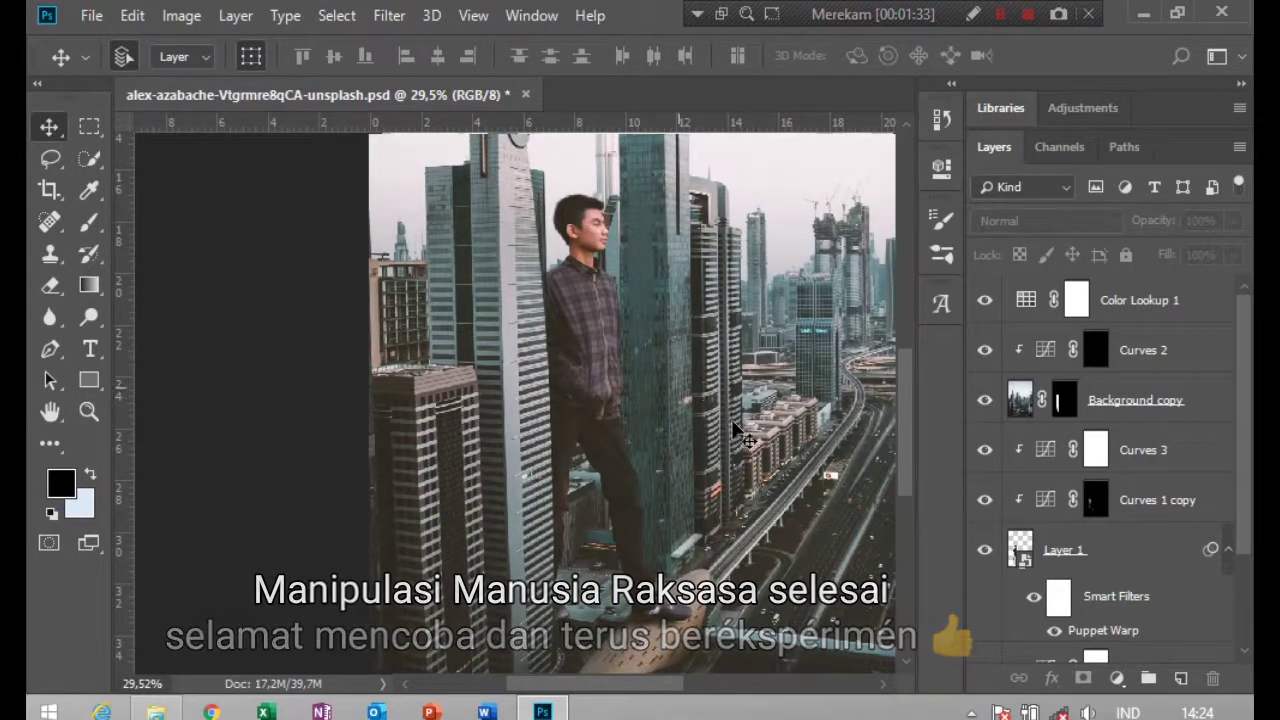
left_click_drag(766, 475, 609, 450)
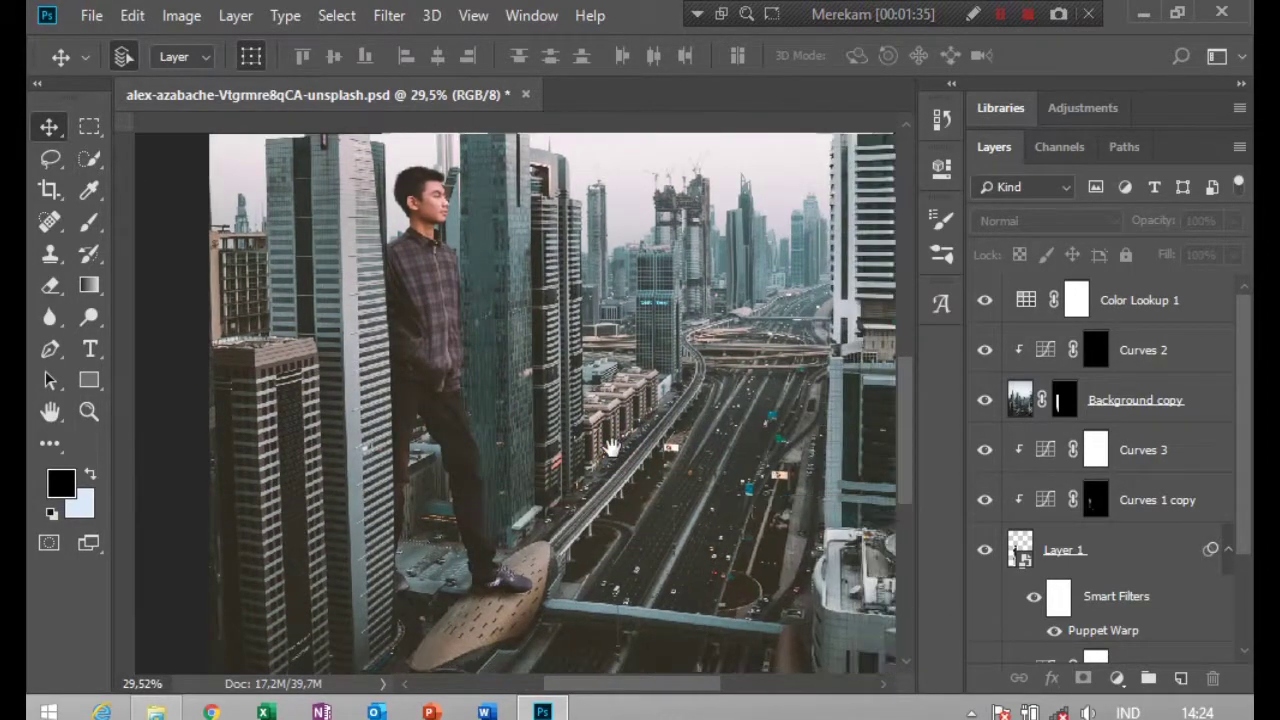
left_click_drag(745, 434, 700, 449)
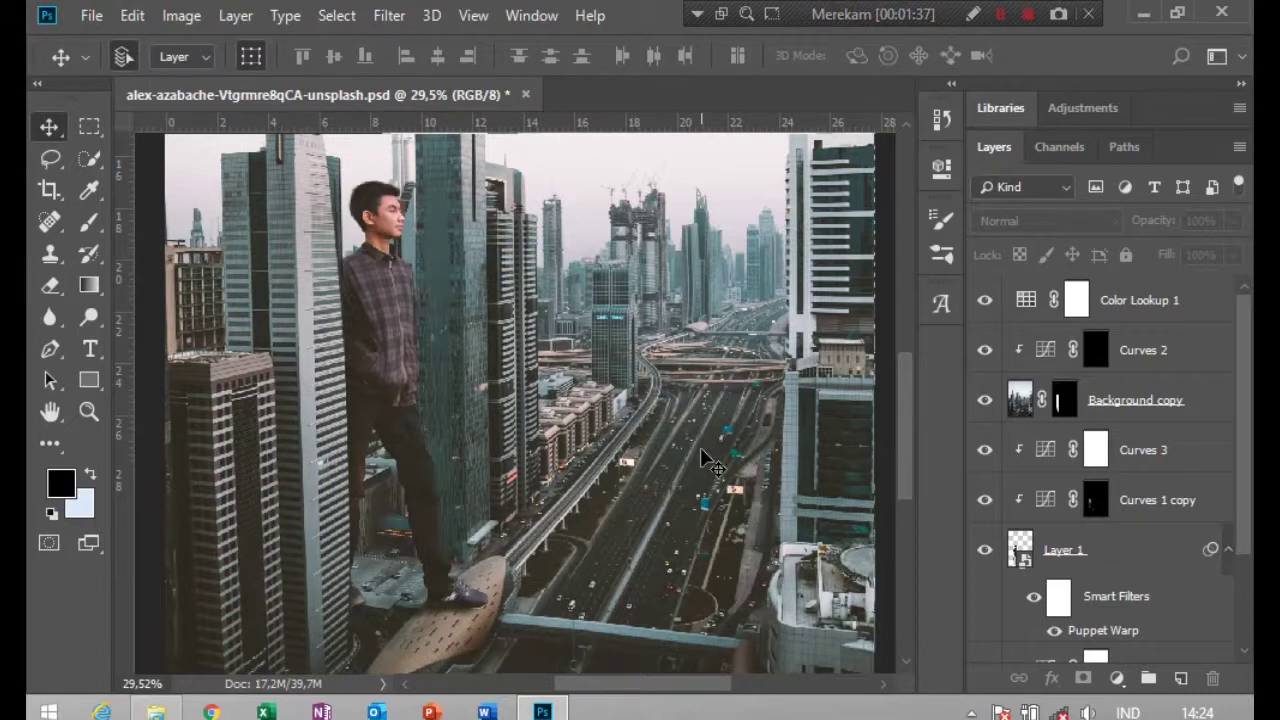
key("ctrl+0")
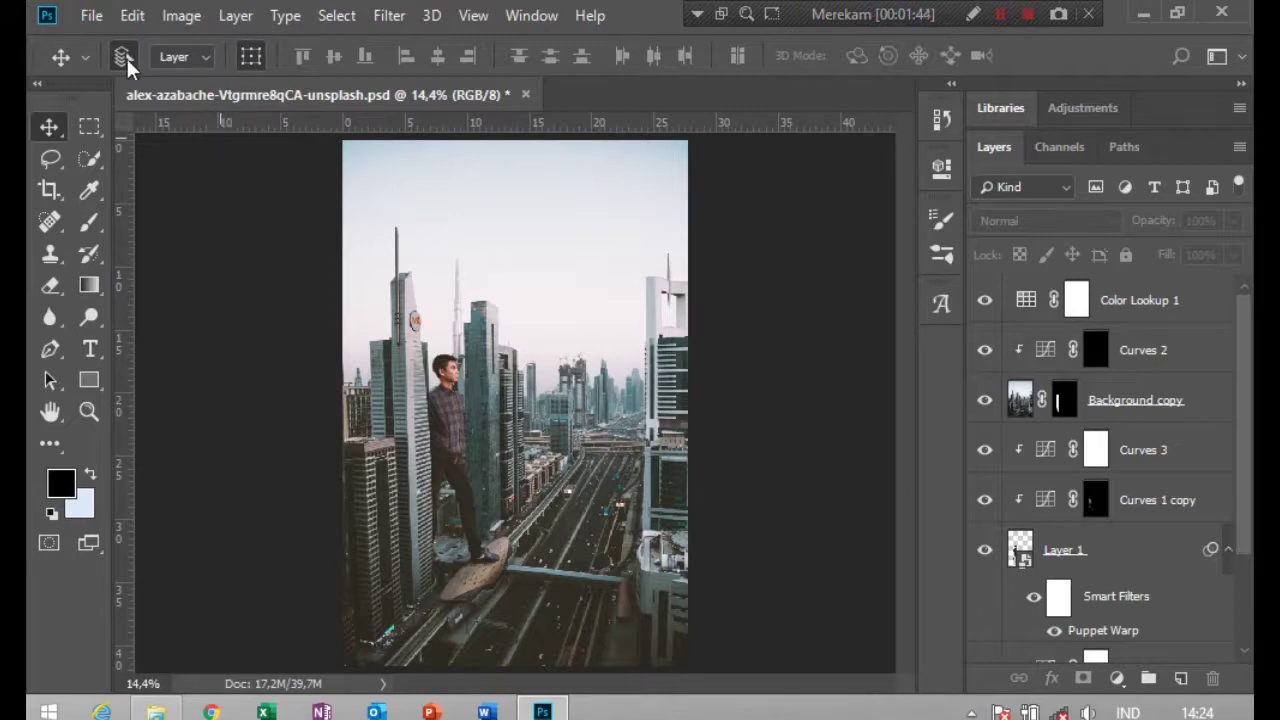
Choose File > Save As... to bring up the Save As dialog.
left_click(90, 17)
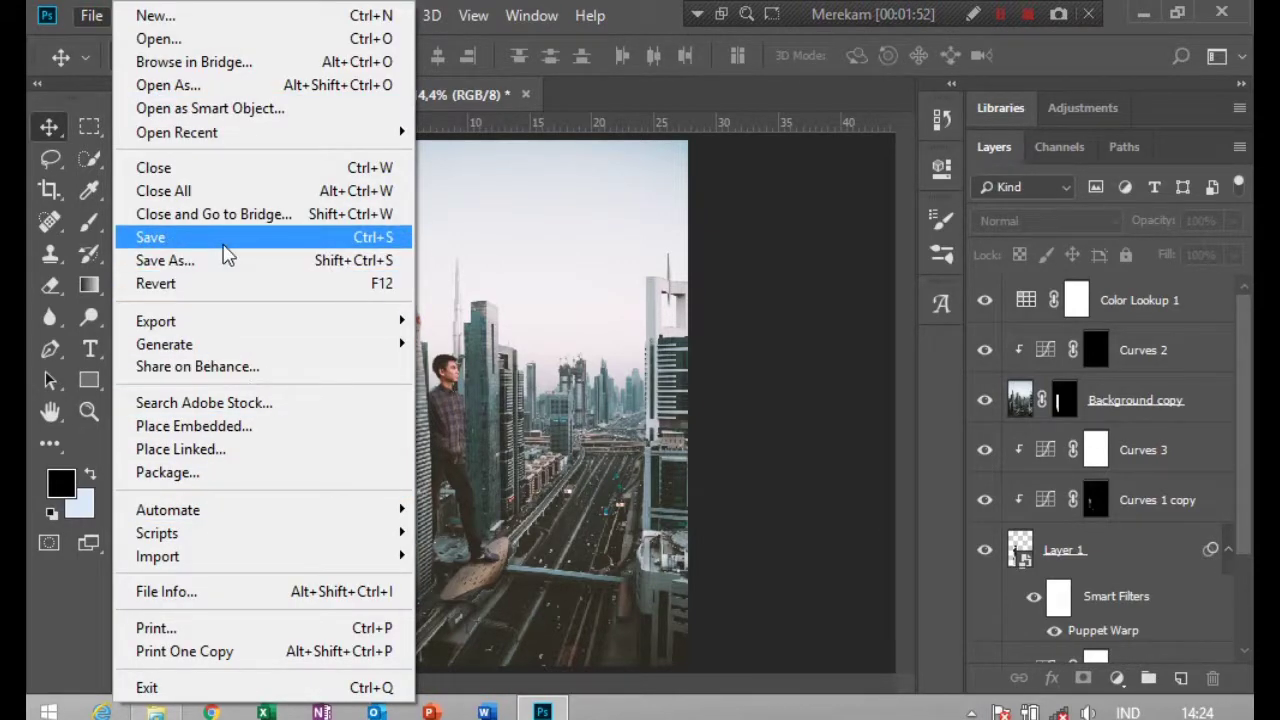
left_click(212, 258)
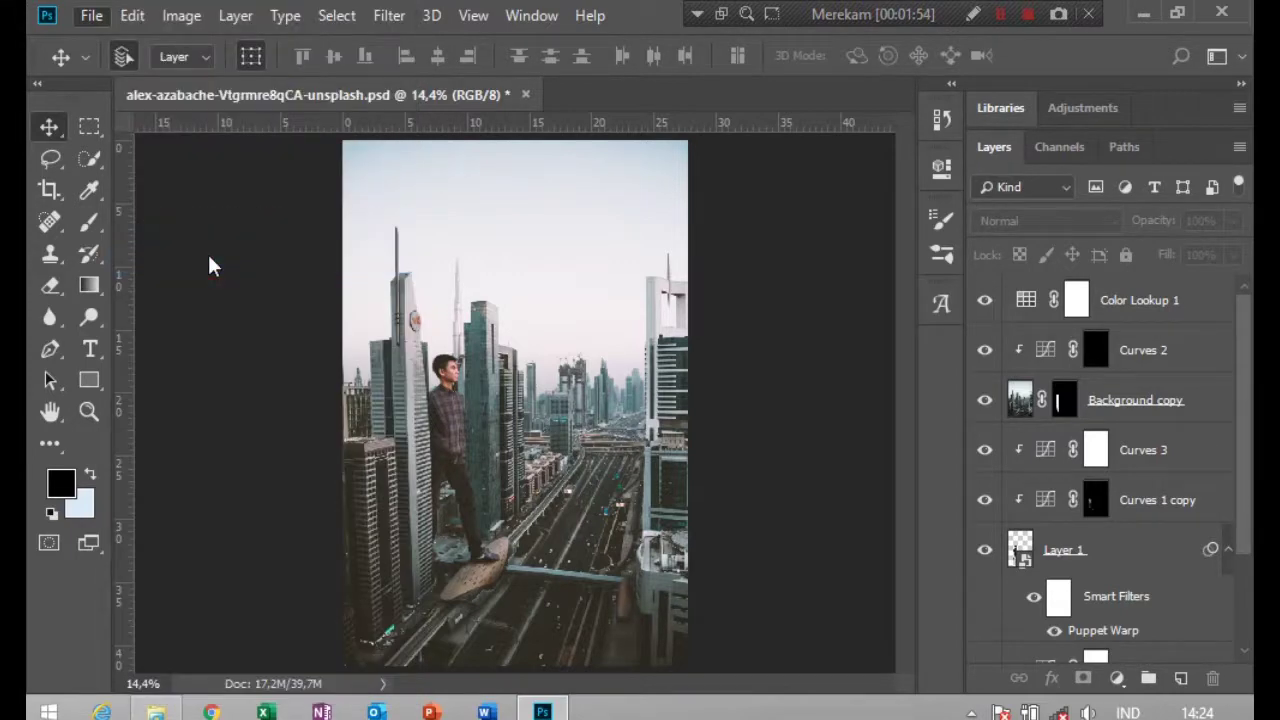